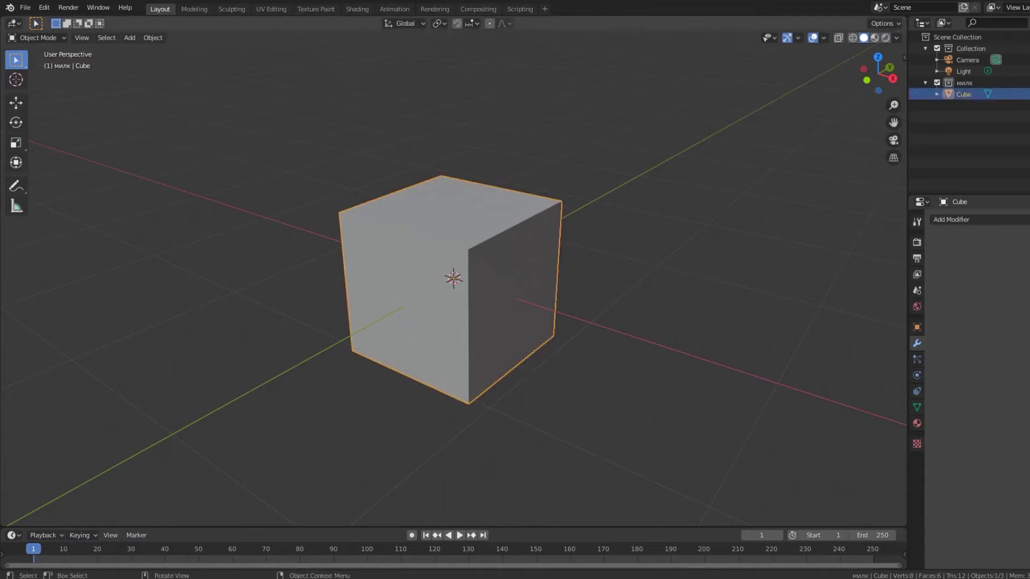
# Stretch the cube taller along the Z axis.
pyautogui.moveTo(483, 279); pyautogui.dragTo(526, 268, button='middle')
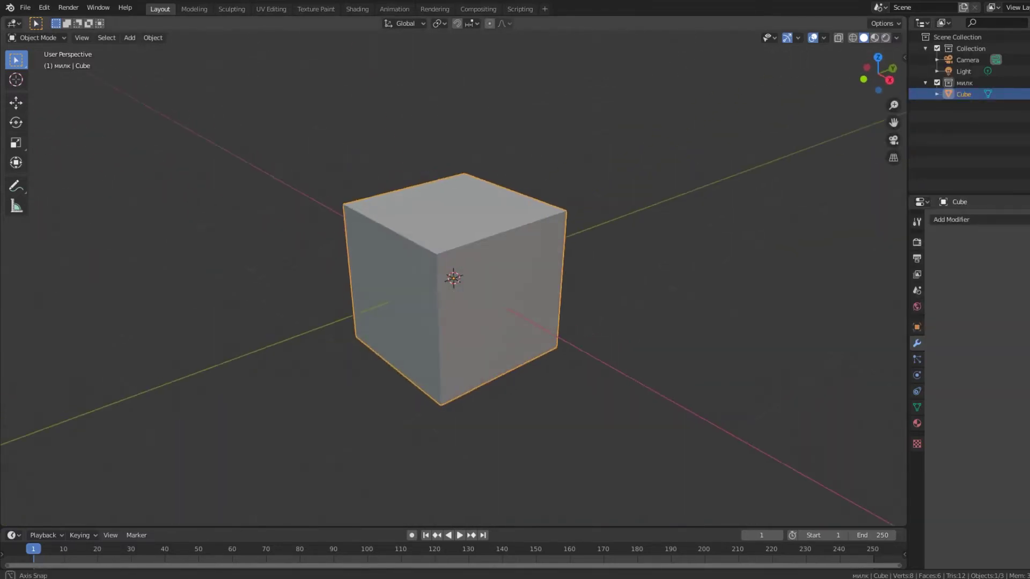
pyautogui.press('s')
pyautogui.press('z')
pyautogui.click(533, 269)
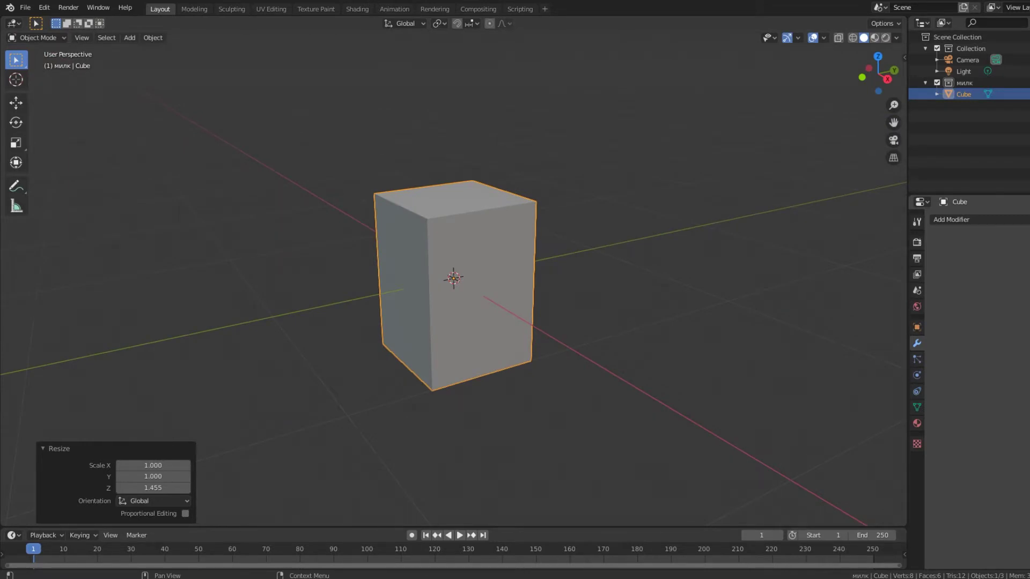
# Extrude the top face, pinch it on X into a roof ridge, and extrude a thin tab.
pyautogui.moveTo(483, 279); pyautogui.dragTo(515, 225, button='middle')
pyautogui.press('Tab')
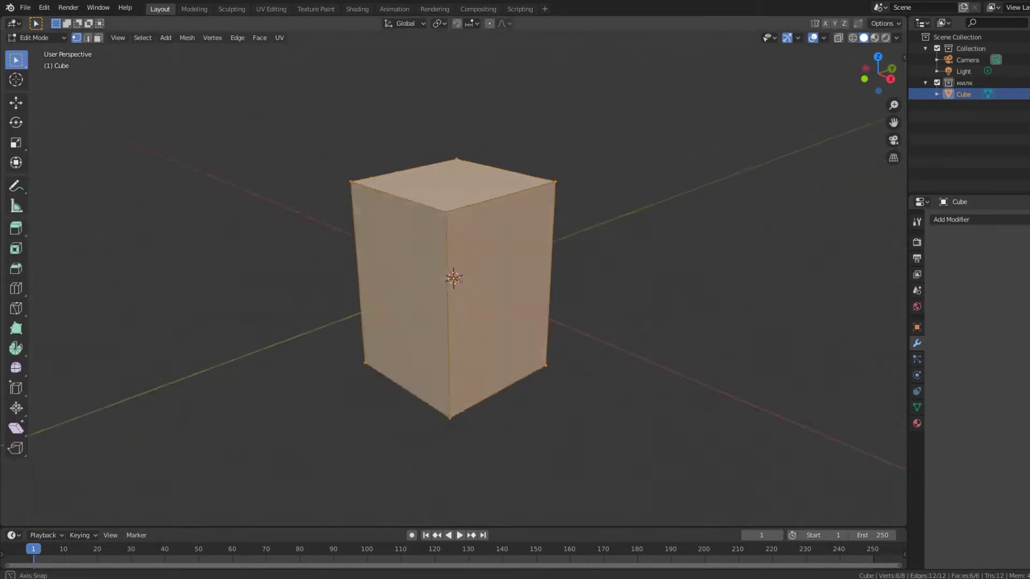
pyautogui.moveTo(533, 124); pyautogui.dragTo(568, 137)
pyautogui.press('e')
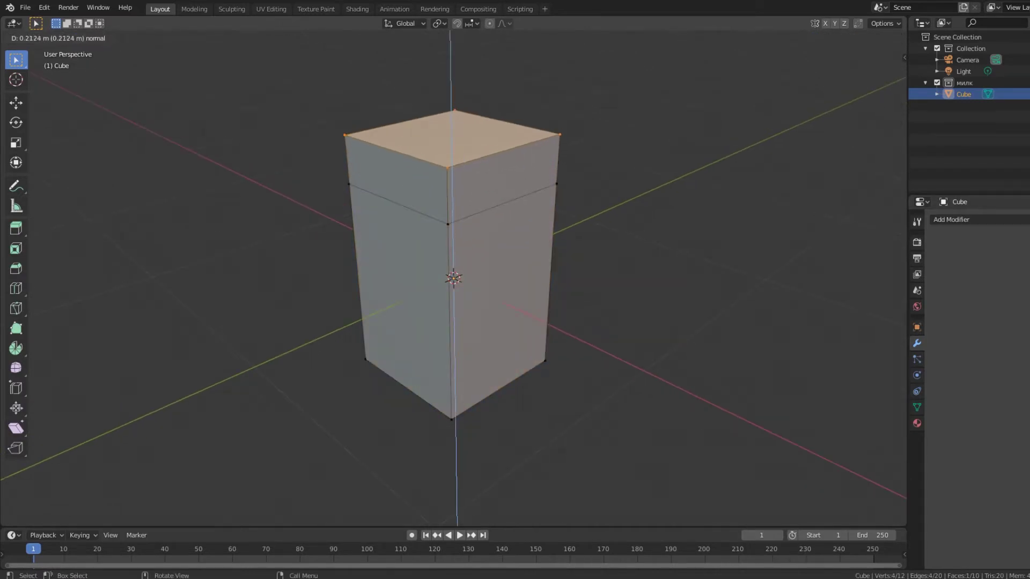
pyautogui.press('Return')
pyautogui.press('s')
pyautogui.press('x')
pyautogui.press('Return')
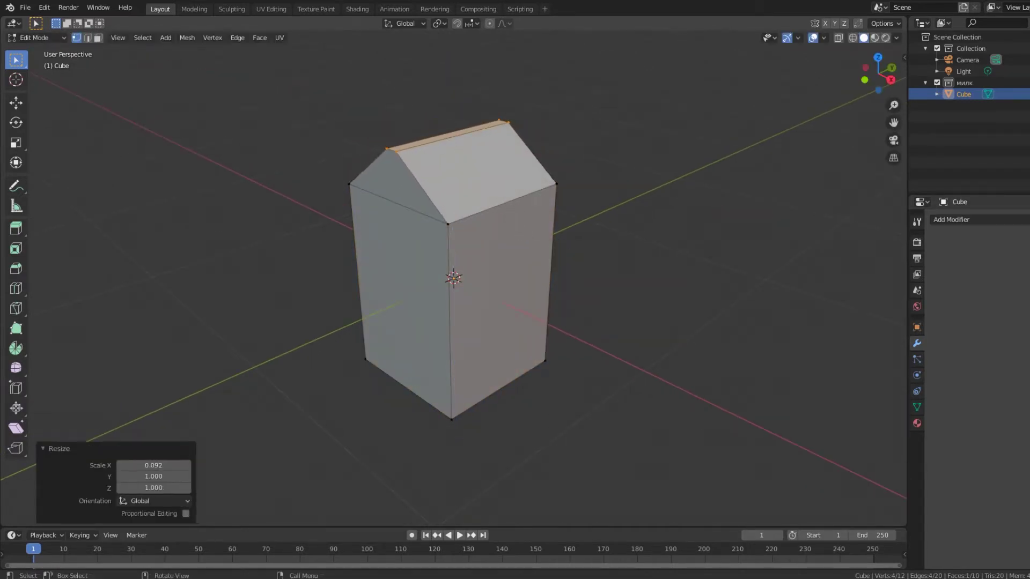
pyautogui.press('e')
pyautogui.press('Return')
pyautogui.hotkey('alt', 'a')
# Bevel all the carton's edges to soften them.
pyautogui.moveTo(482, 322); pyautogui.dragTo(473, 285, button='middle')
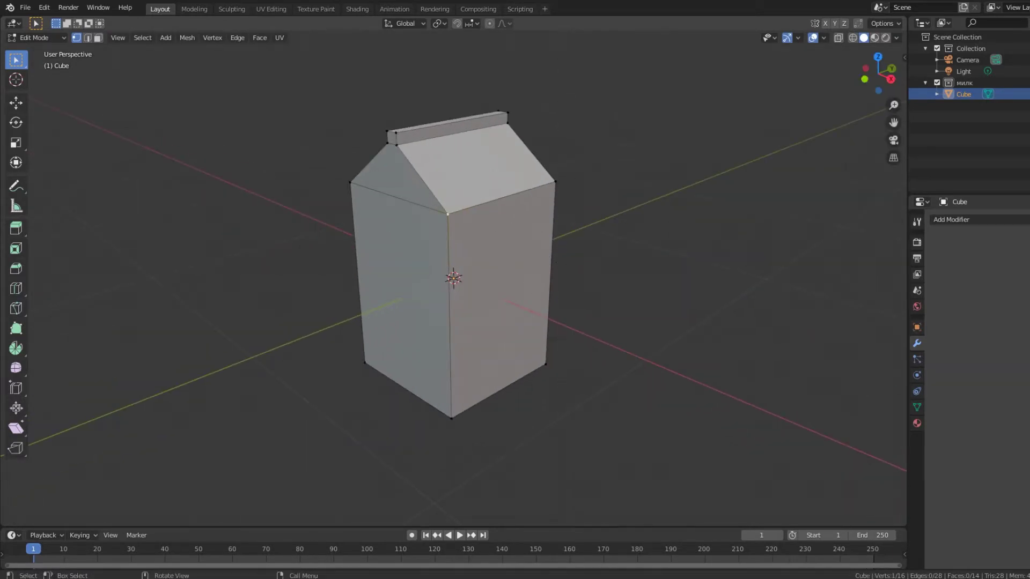
pyautogui.scroll(3, 453, 278)
pyautogui.scroll(-4, 454, 278)
pyautogui.moveTo(483, 322); pyautogui.dragTo(453, 276, button='middle')
pyautogui.press('a')
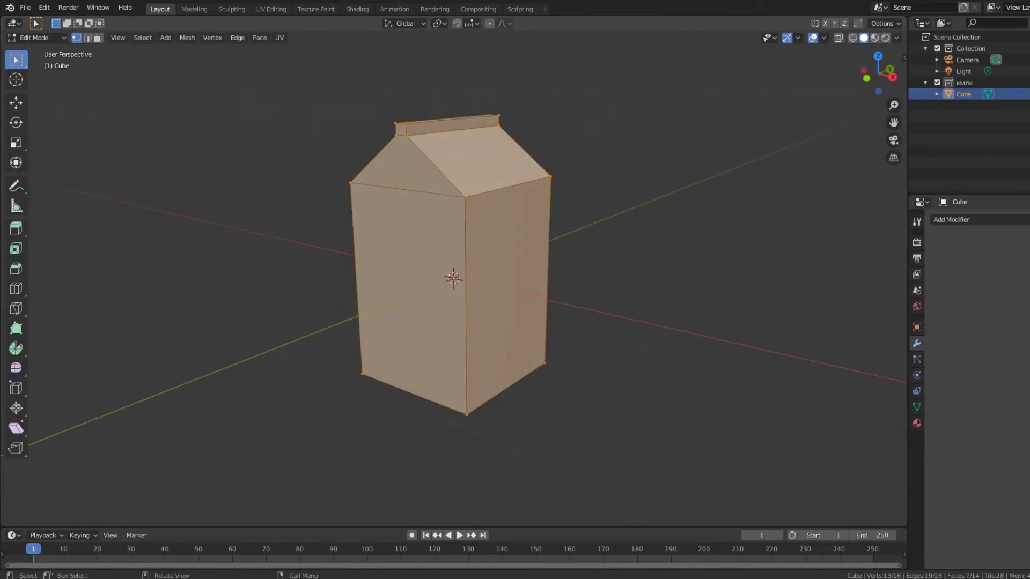
pyautogui.hotkey('ctrl', 'b')
pyautogui.click(610, 285)
pyautogui.hotkey('alt', 'a')
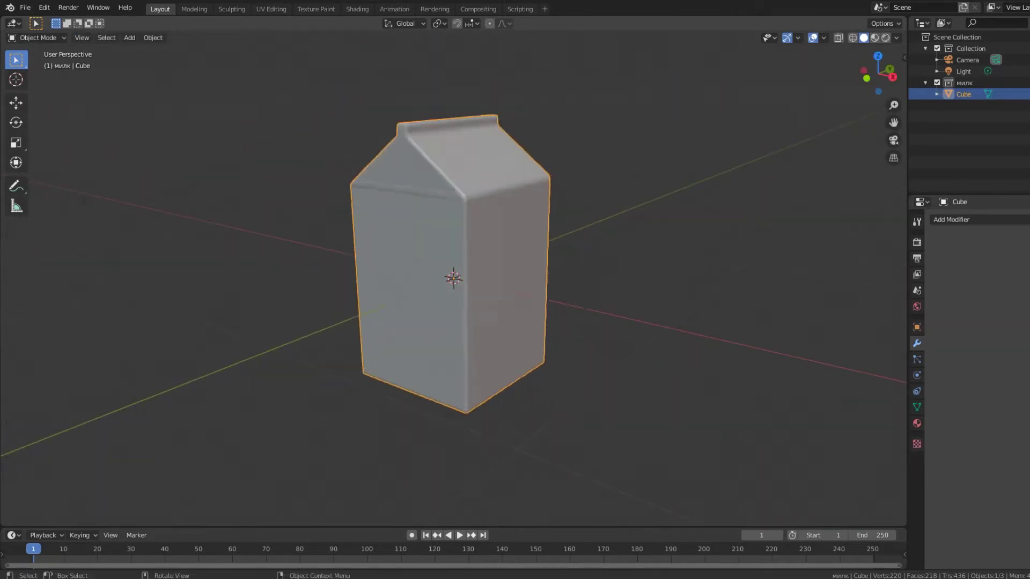
# Try extruding the left roof face in place, then undo it.
pyautogui.moveTo(454, 278); pyautogui.dragTo(451, 268, button='middle')
pyautogui.click(408, 160)
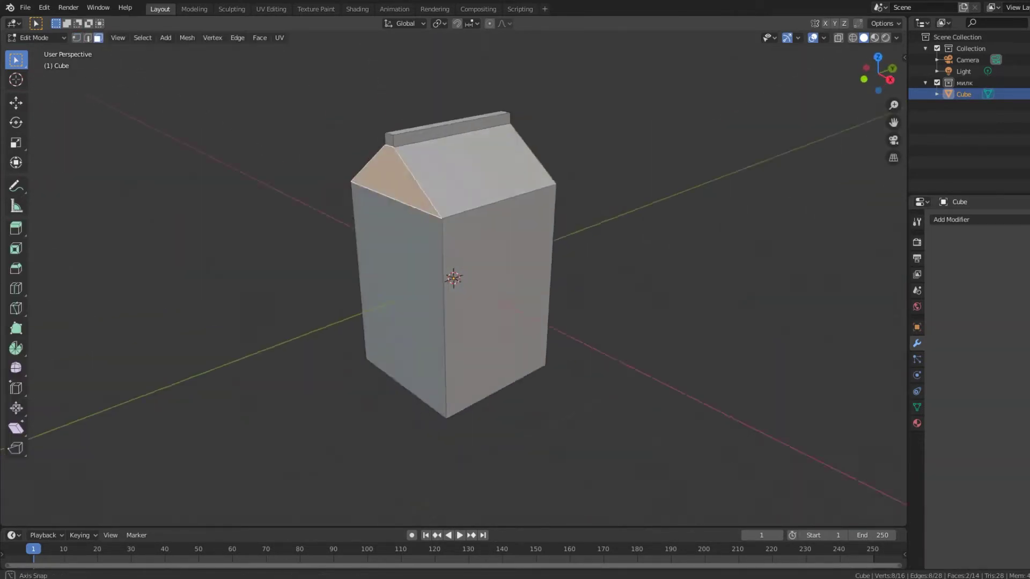
pyautogui.press('s')
pyautogui.press('Escape')
pyautogui.rightClick(515, 193)
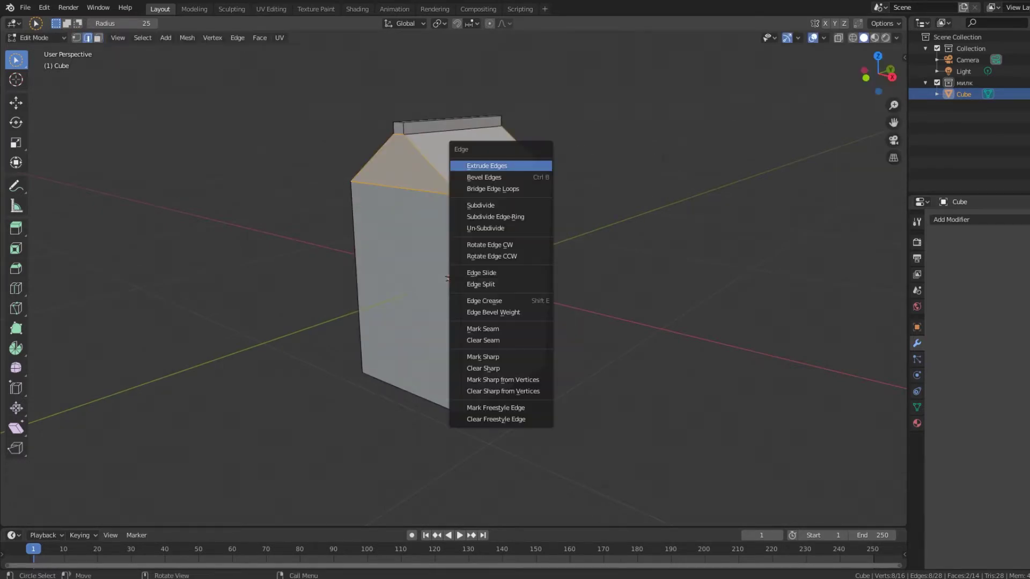
pyautogui.press('Escape')
pyautogui.press('e')
pyautogui.press('s')
pyautogui.rightClick(558, 147)
pyautogui.moveTo(558, 147)
pyautogui.mouseDown(button='middle')
pyautogui.moveTo(264, 156)
pyautogui.moveTo(465, 193)
pyautogui.mouseUp(button='middle')
pyautogui.hotkey('ctrl', 'z')
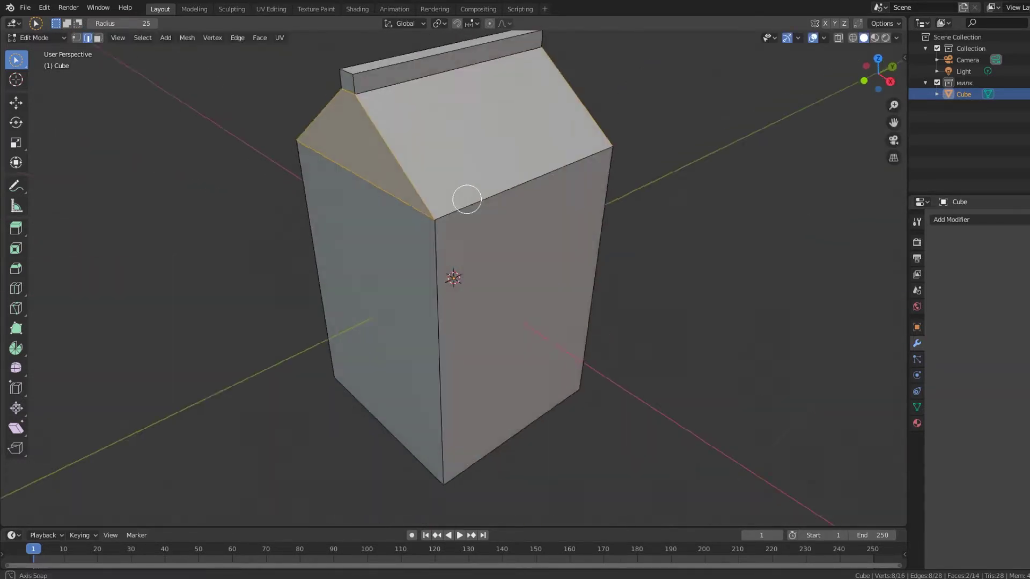
# Extrude the left gable face into an inset, then select both gable faces and scale them.
pyautogui.scroll(2, 565, 197)
pyautogui.click(526, 301)
pyautogui.moveTo(526, 300); pyautogui.dragTo(483, 279, button='middle')
pyautogui.click(386, 123)
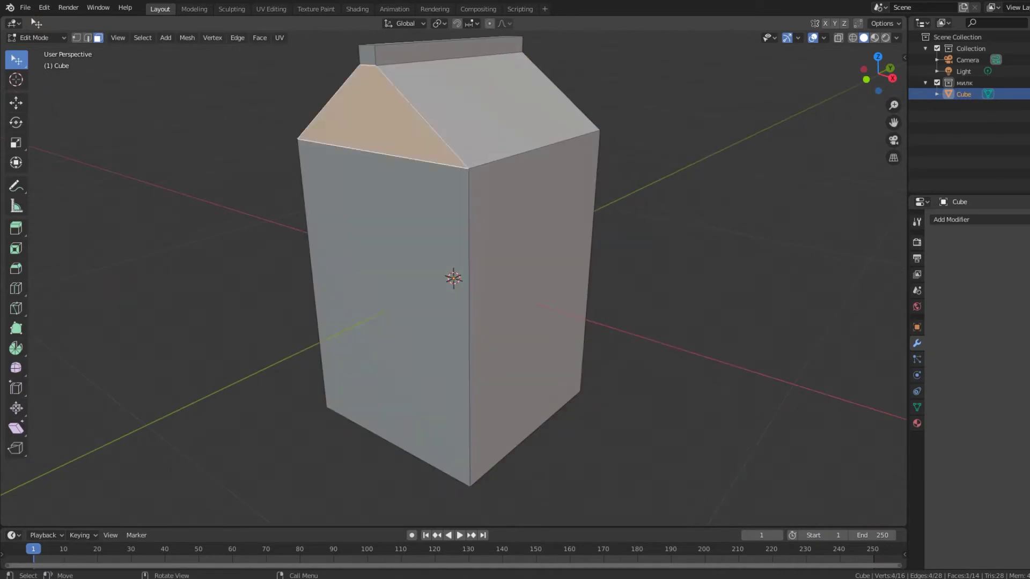
pyautogui.moveTo(386, 123); pyautogui.dragTo(408, 139, button='middle')
pyautogui.press('e')
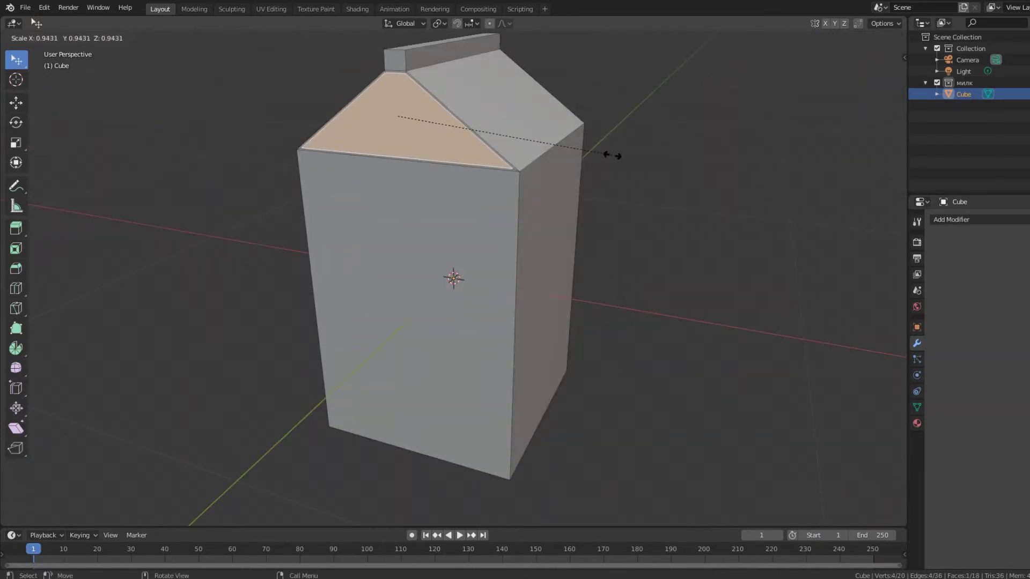
pyautogui.click(612, 156)
pyautogui.moveTo(611, 156); pyautogui.dragTo(483, 161, button='middle')
pyautogui.press('e')
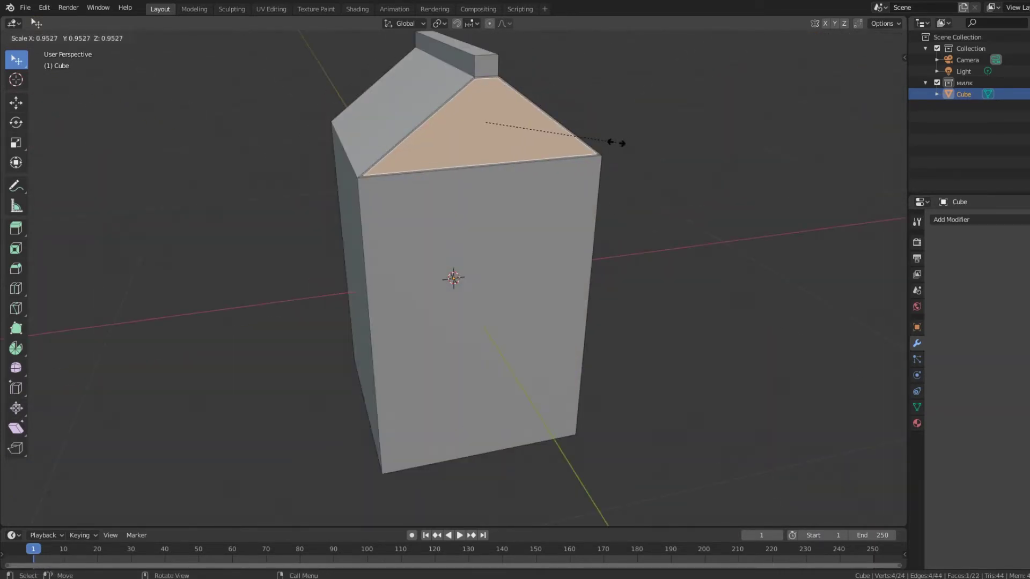
pyautogui.moveTo(615, 143); pyautogui.dragTo(698, 145, button='middle')
pyautogui.keyDown('shift'); pyautogui.click(386, 123); pyautogui.keyUp('shift')
pyautogui.press('s')
pyautogui.click(655, 149)
# Extrude and shrink both gable faces into rims, then undo the last extrusion.
pyautogui.scroll(3, 655, 148)
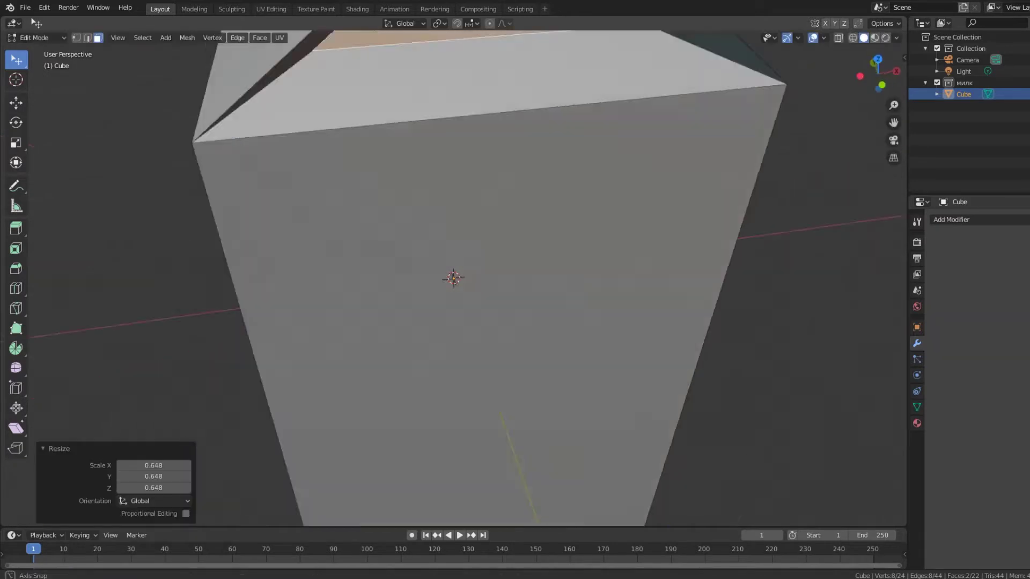
pyautogui.scroll(-3, 536, 161)
pyautogui.press('e')
pyautogui.press('s')
pyautogui.click(488, 151)
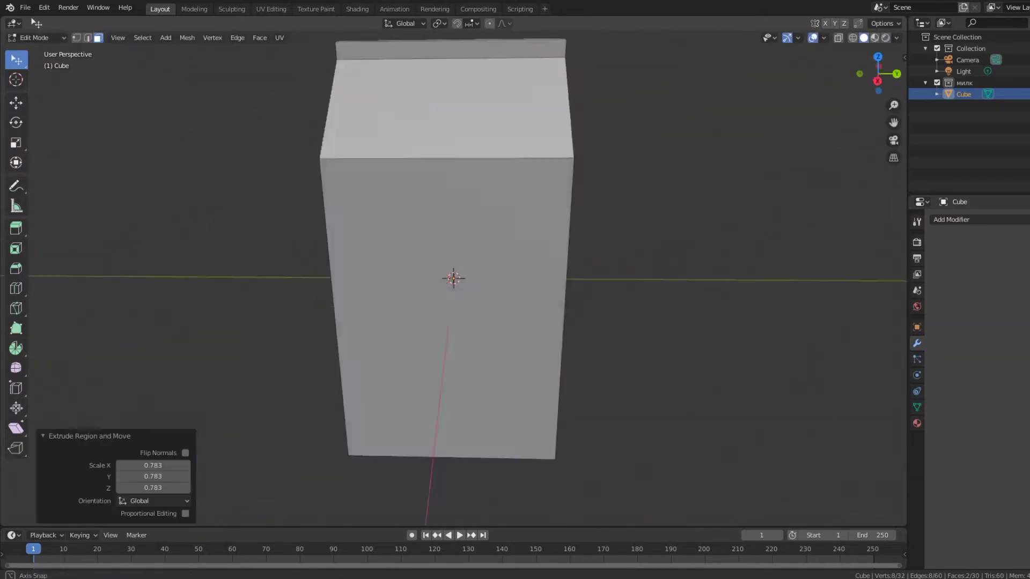
pyautogui.moveTo(488, 151); pyautogui.dragTo(536, 161, button='middle')
pyautogui.hotkey('alt', 'a')
pyautogui.scroll(2, 454, 279)
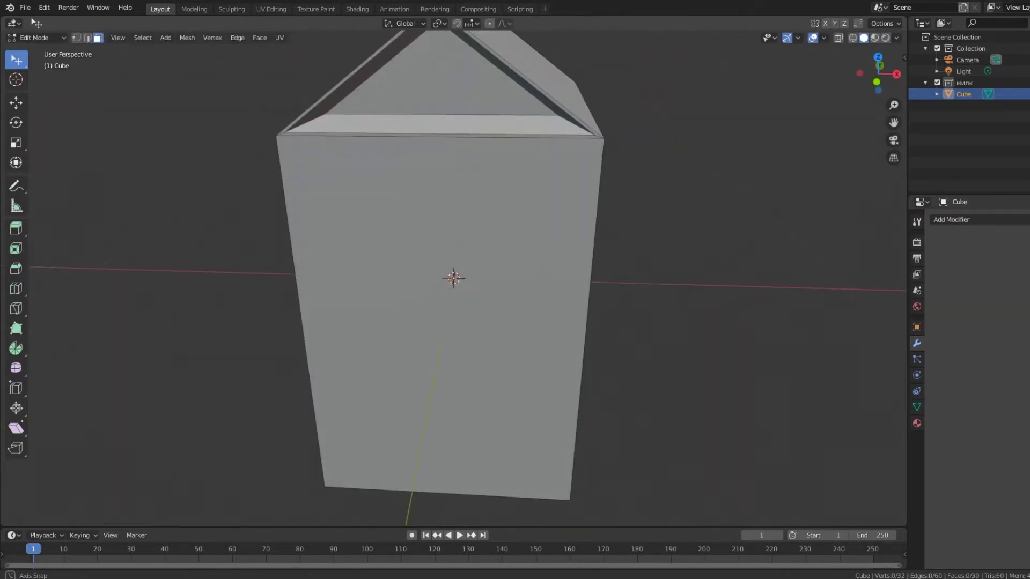
pyautogui.scroll(-3, 453, 279)
pyautogui.hotkey('ctrl', 'z')
pyautogui.hotkey('ctrl', 'z')
pyautogui.hotkey('ctrl', 'z')
pyautogui.scroll(4, 453, 278)
pyautogui.scroll(-2, 453, 278)
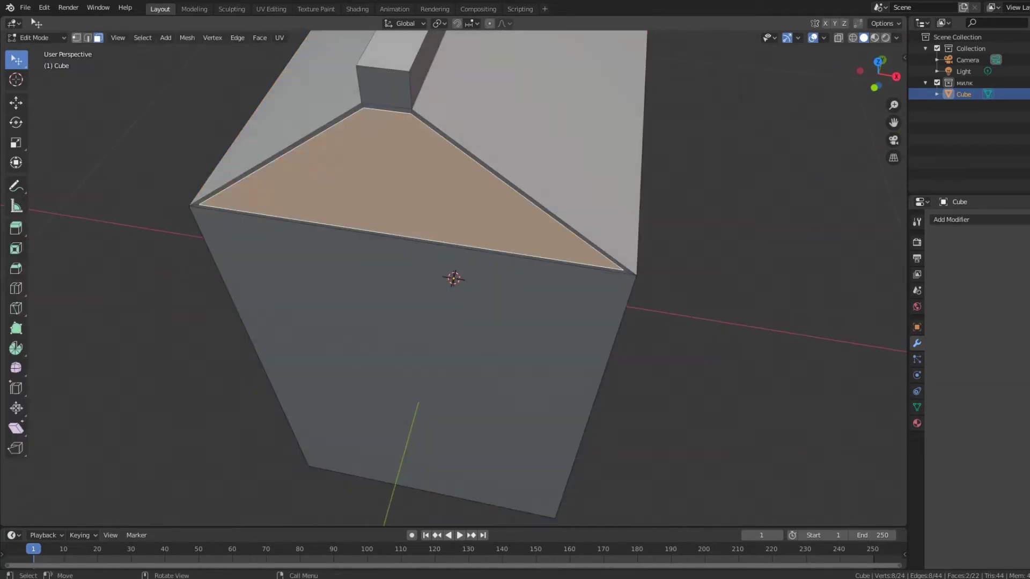
# In vertex mode, scale the top ridge vertices narrower.
pyautogui.press('1')
pyautogui.moveTo(454, 278); pyautogui.dragTo(483, 290, button='middle')
pyautogui.scroll(-2, 453, 278)
pyautogui.press('s')
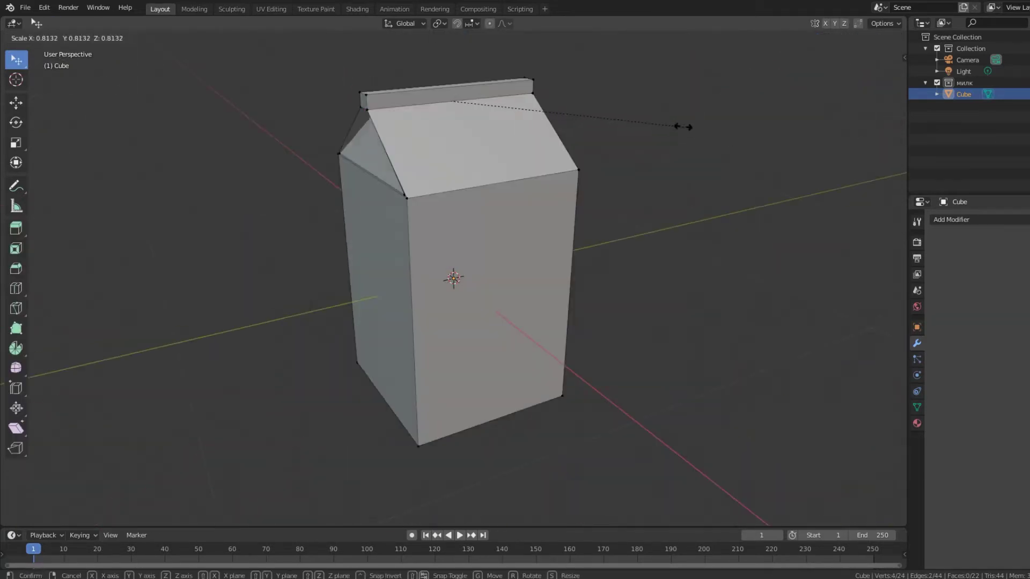
pyautogui.click(659, 126)
pyautogui.moveTo(660, 126); pyautogui.dragTo(617, 161, button='middle')
pyautogui.scroll(3, 454, 279)
# Finish scaling the top edge, then deselect the vertices and inspect the carton.
pyautogui.moveTo(454, 278); pyautogui.dragTo(453, 242, button='middle')
pyautogui.click(442, 60)
pyautogui.moveTo(441, 60)
pyautogui.mouseDown(button='middle')
pyautogui.moveTo(537, 161)
pyautogui.moveTo(766, 177)
pyautogui.mouseUp(button='middle')
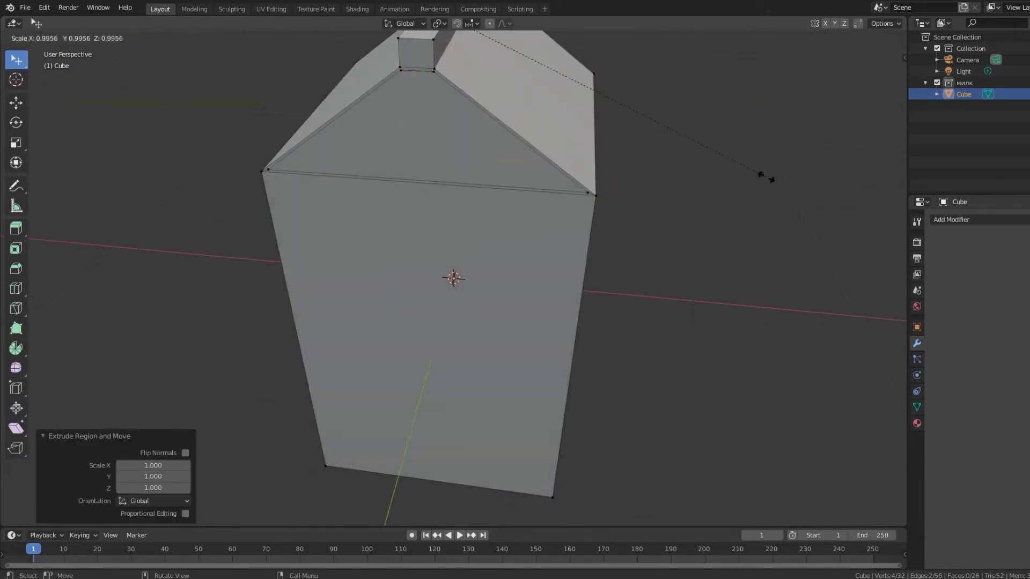
pyautogui.moveTo(453, 279)
pyautogui.mouseDown(button='middle')
pyautogui.moveTo(483, 258)
pyautogui.moveTo(440, 273)
pyautogui.mouseUp(button='middle')
pyautogui.scroll(-3, 655, 138)
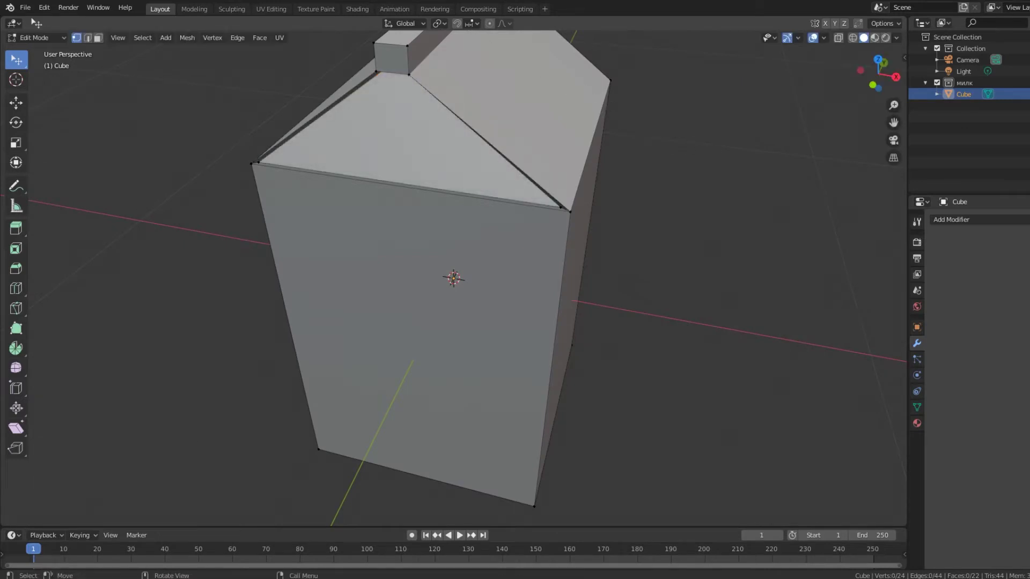
pyautogui.moveTo(655, 137); pyautogui.dragTo(564, 145, button='middle')
pyautogui.hotkey('alt', 'a')
pyautogui.scroll(2, 453, 279)
pyautogui.moveTo(453, 278); pyautogui.dragTo(483, 257, button='middle')
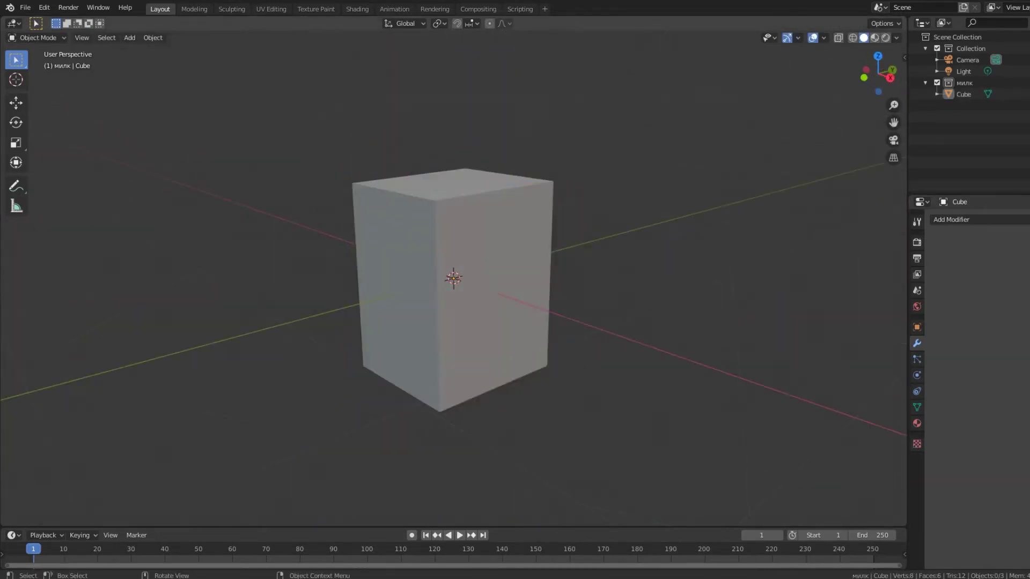
# Extrude the box top by 0.138 m, scale it on X, and merge the ridge vertices at center.
pyautogui.press('e')
pyautogui.click(719, 241)
pyautogui.press('s')
pyautogui.press('x')
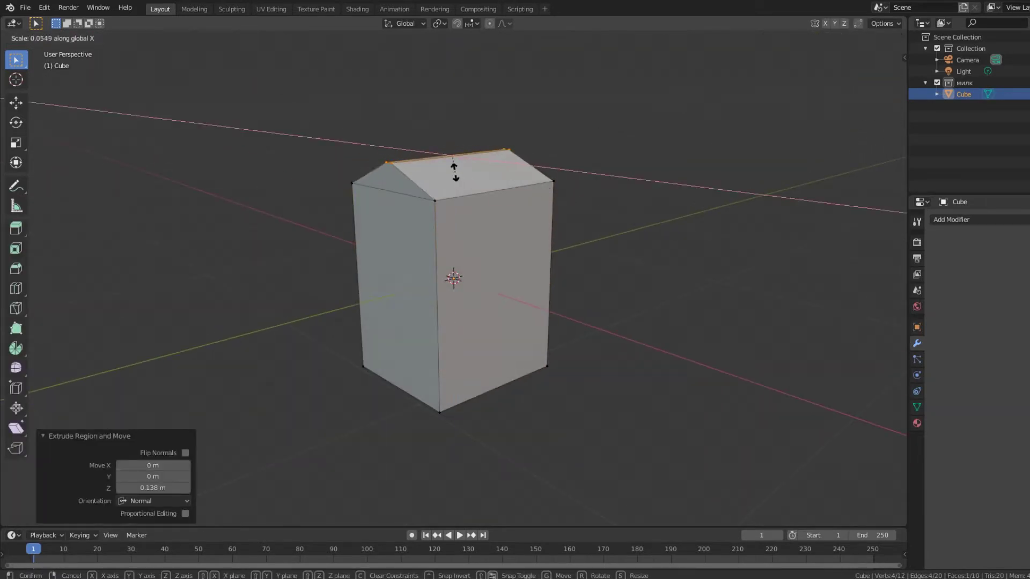
pyautogui.click(450, 170)
pyautogui.moveTo(450, 170); pyautogui.dragTo(440, 268, button='middle')
pyautogui.press('m')
pyautogui.click(440, 290)
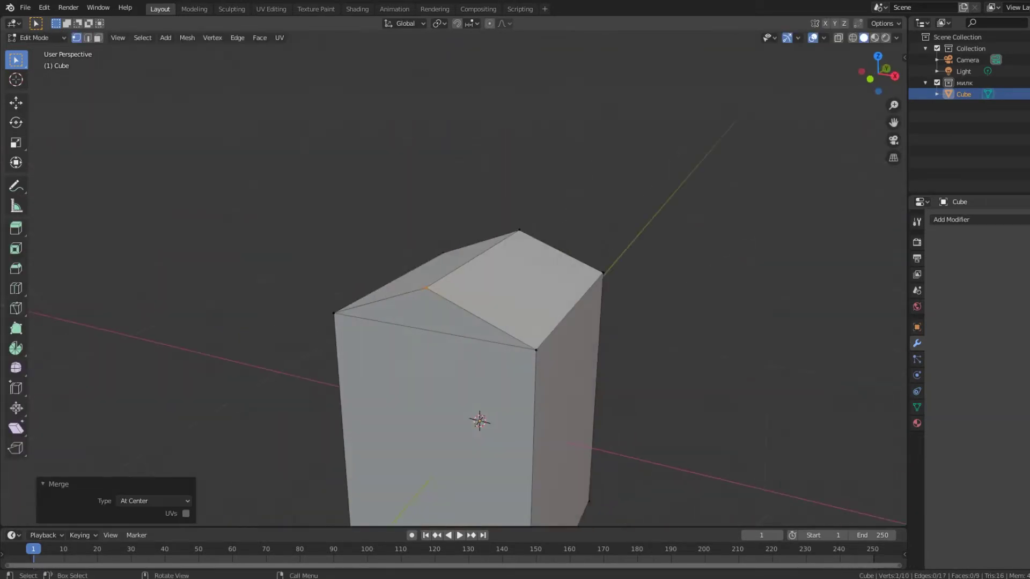
# Select the left roof face and scale it after a cancelled extrusion.
pyautogui.moveTo(480, 376); pyautogui.dragTo(479, 408, button='middle')
pyautogui.click(408, 269)
pyautogui.press('e')
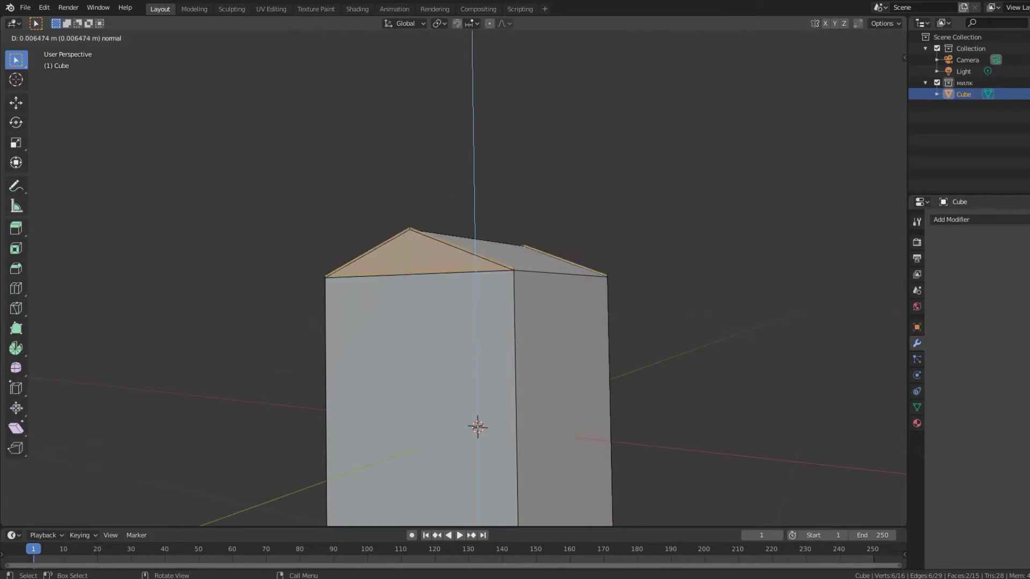
pyautogui.press('Escape')
pyautogui.hotkey('ctrl', 'z')
pyautogui.moveTo(483, 322); pyautogui.dragTo(537, 321, button='middle')
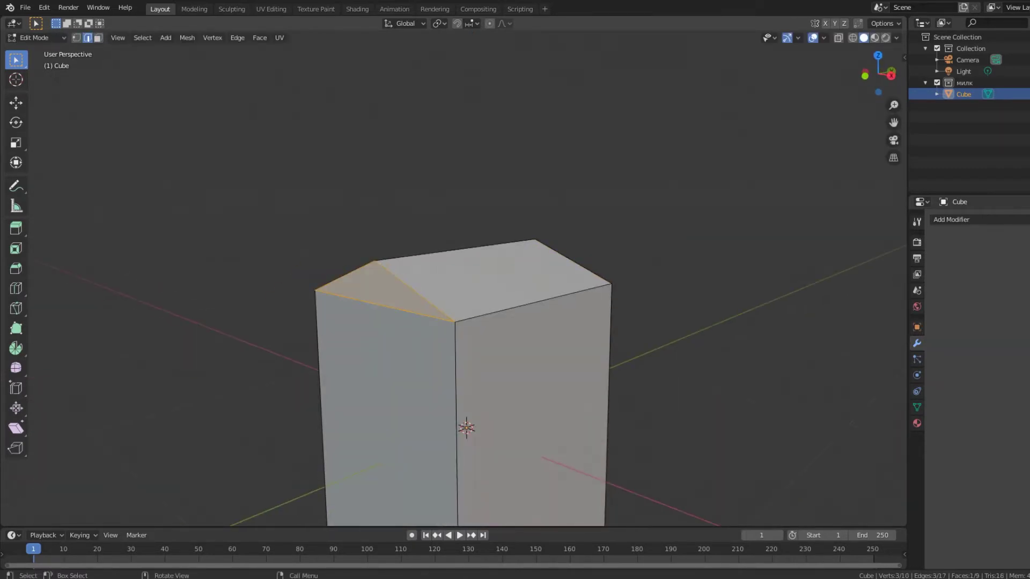
pyautogui.click(387, 292)
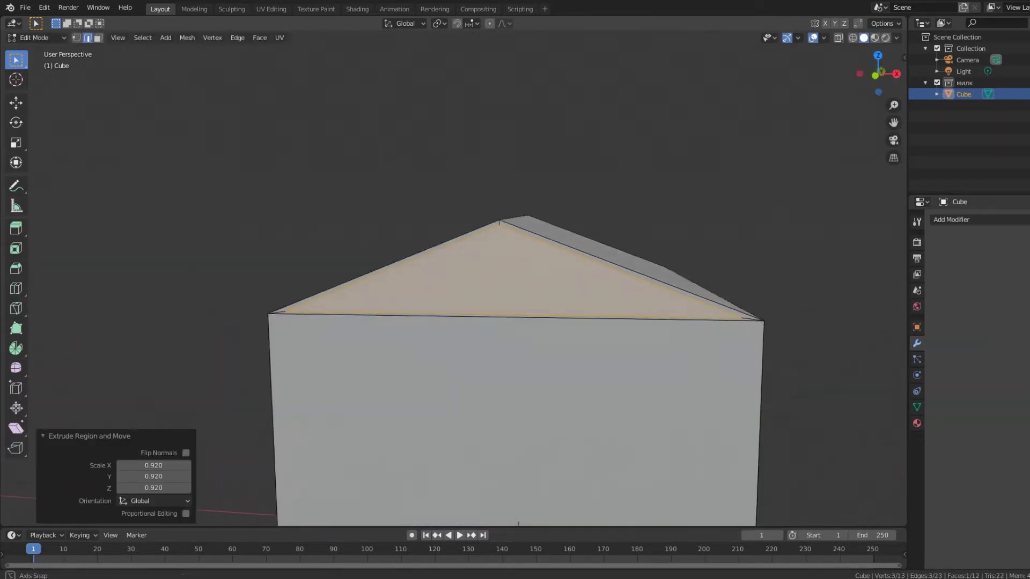
pyautogui.moveTo(388, 292); pyautogui.dragTo(483, 300, button='middle')
# Extrude the roof face again and shrink it into an inset.
pyautogui.press('e')
pyautogui.press('Escape')
pyautogui.press('s')
pyautogui.press('Escape')
pyautogui.moveTo(744, 328)
pyautogui.mouseDown(button='middle')
pyautogui.moveTo(732, 336)
pyautogui.moveTo(405, 245)
pyautogui.mouseUp(button='middle')
pyautogui.press('s')
pyautogui.click(732, 336)
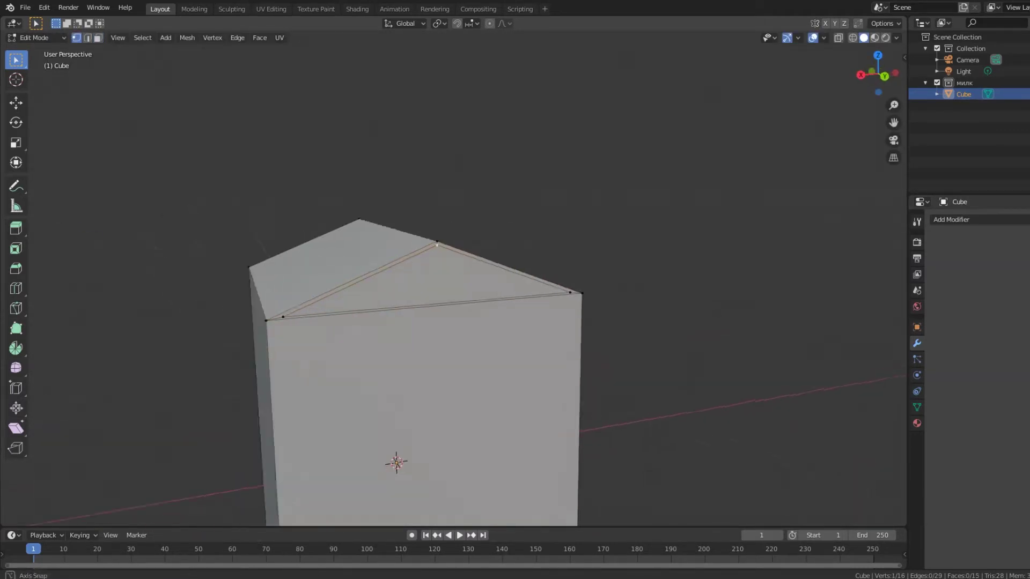
# Knife-cut a new edge across the gable face to the roof apex and scale the cut edge.
pyautogui.click(404, 245)
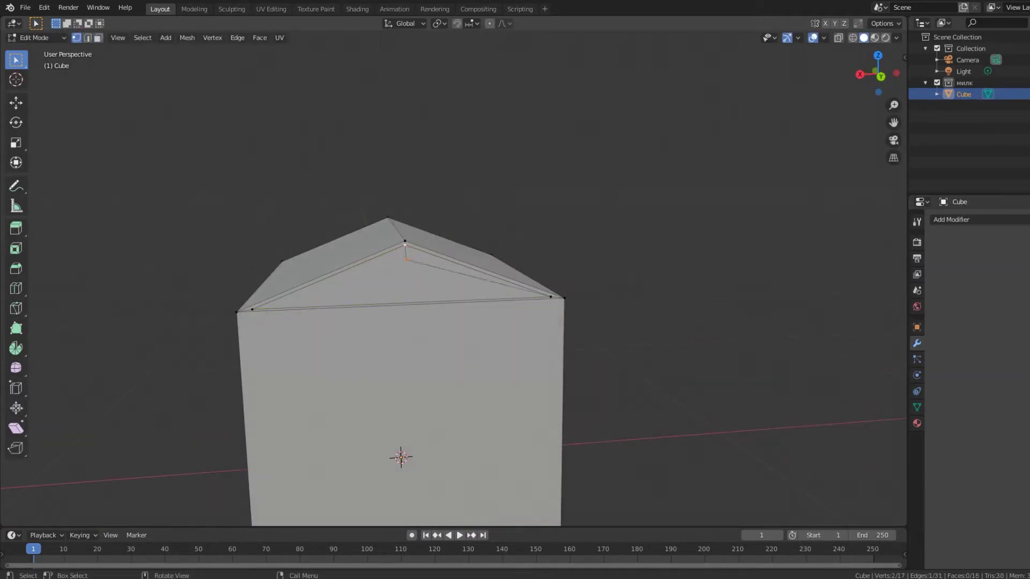
pyautogui.scroll(3, 405, 245)
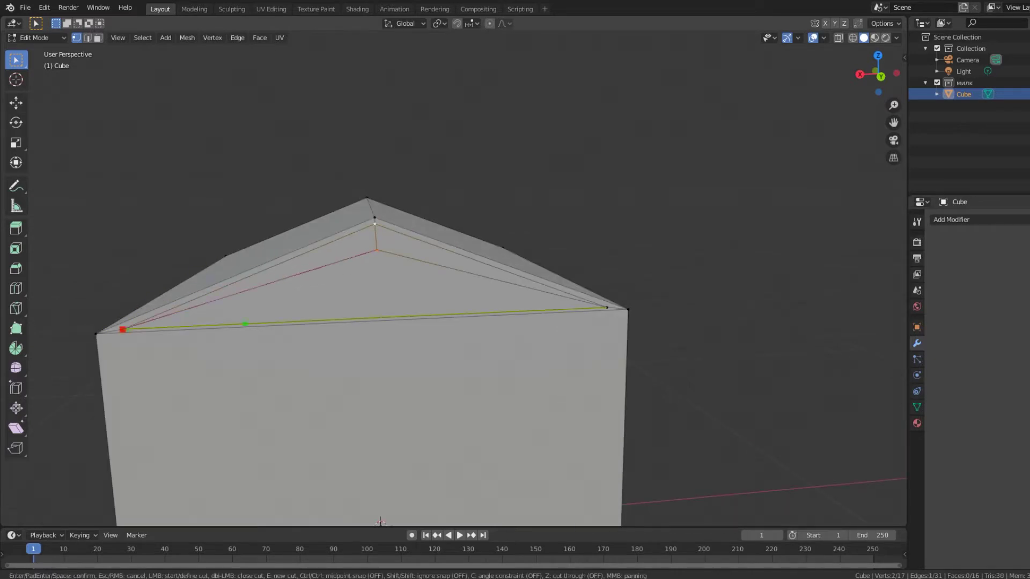
pyautogui.press('Return')
pyautogui.moveTo(607, 307); pyautogui.dragTo(559, 241, button='middle')
pyautogui.press('k')
pyautogui.click(559, 221)
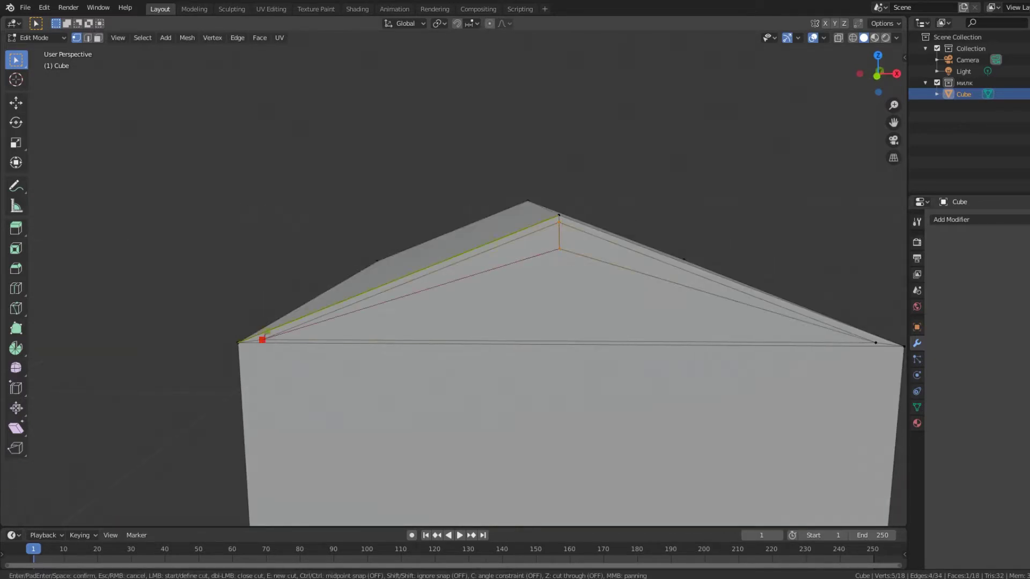
pyautogui.press('Return')
pyautogui.moveTo(262, 340); pyautogui.dragTo(376, 279, button='middle')
pyautogui.press('s')
pyautogui.click(690, 295)
pyautogui.moveTo(690, 295)
pyautogui.mouseDown(button='middle')
pyautogui.moveTo(590, 322)
pyautogui.moveTo(713, 294)
pyautogui.moveTo(617, 301)
pyautogui.mouseUp(button='middle')
# Raise the ridge edges slightly on Z, then add a new cube to the mesh.
pyautogui.press('2')
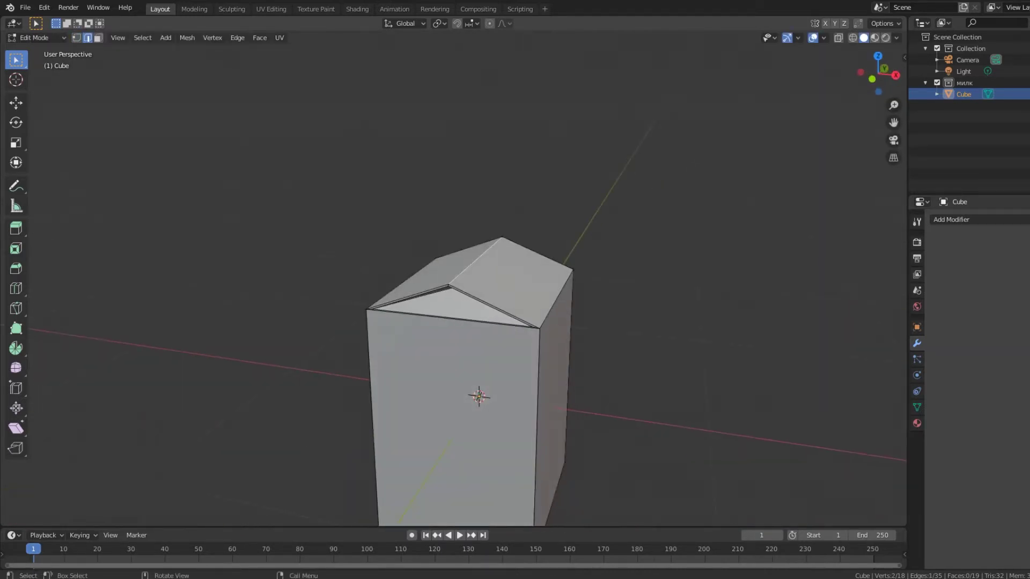
pyautogui.scroll(3, 472, 343)
pyautogui.press('g')
pyautogui.press('z')
pyautogui.press('Return')
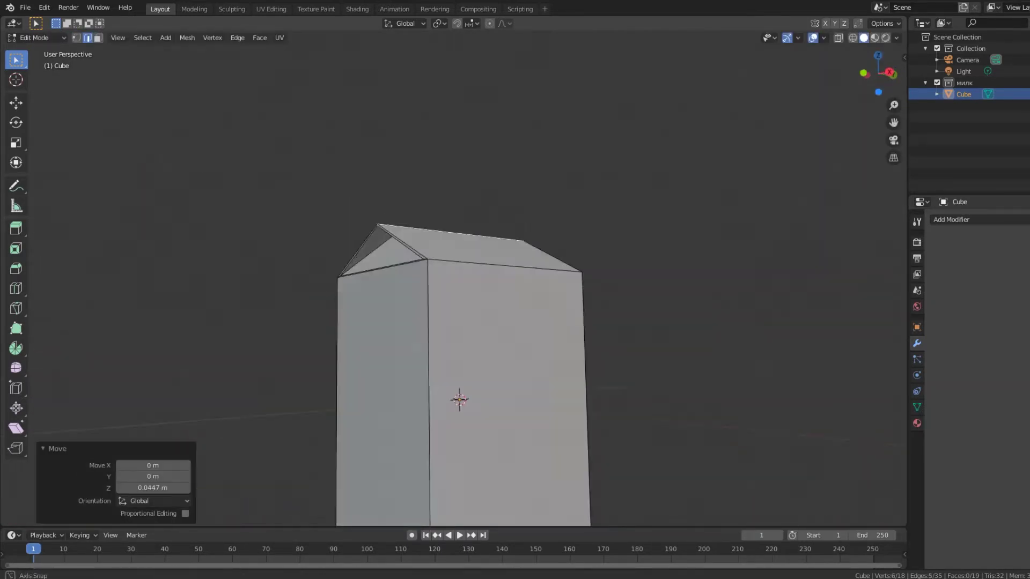
pyautogui.scroll(-2, 461, 376)
pyautogui.moveTo(461, 376); pyautogui.dragTo(499, 367, button='middle')
pyautogui.scroll(-2, 462, 376)
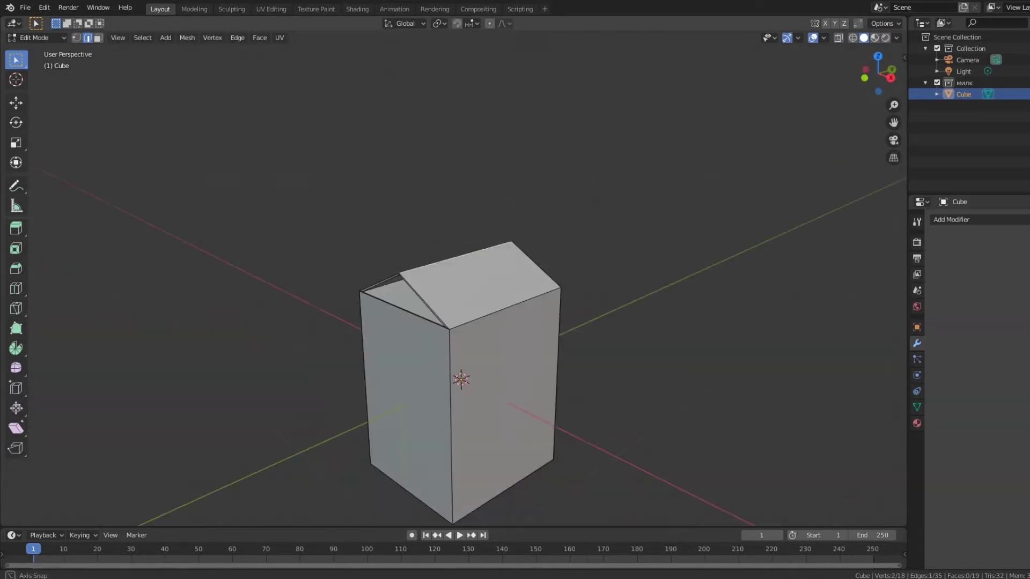
pyautogui.hotkey('shift', 'a')
pyautogui.click(445, 287)
# Flatten the cube vertically into a slab, then undo it.
pyautogui.press('s')
pyautogui.press('z')
pyautogui.press('Return')
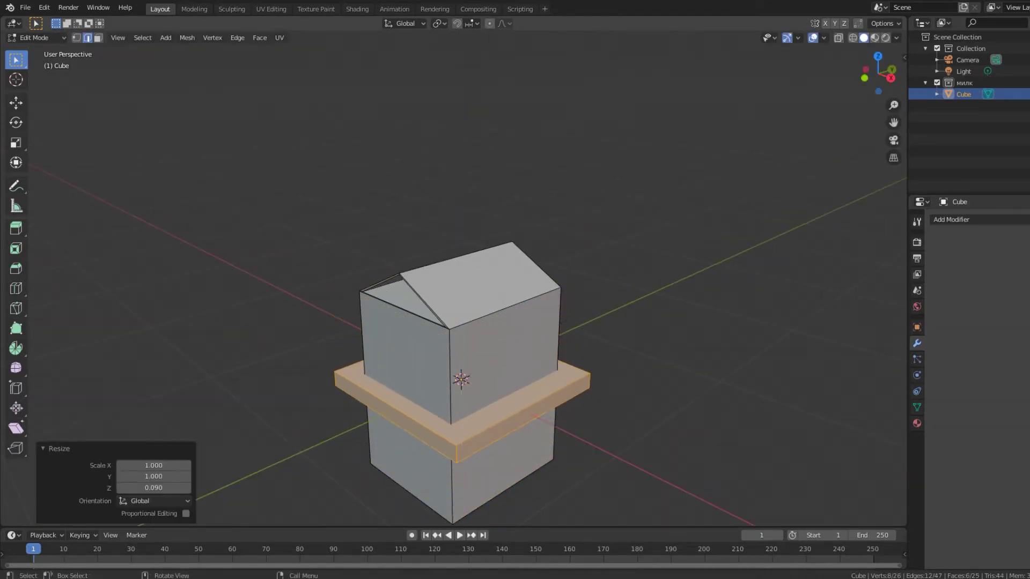
pyautogui.hotkey('ctrl', 'z')
pyautogui.hotkey('ctrl', 'z')
# Add a fresh cube, shrink it, narrow it along X and raise it above the carton.
pyautogui.hotkey('shift', 'a')
pyautogui.click(507, 317)
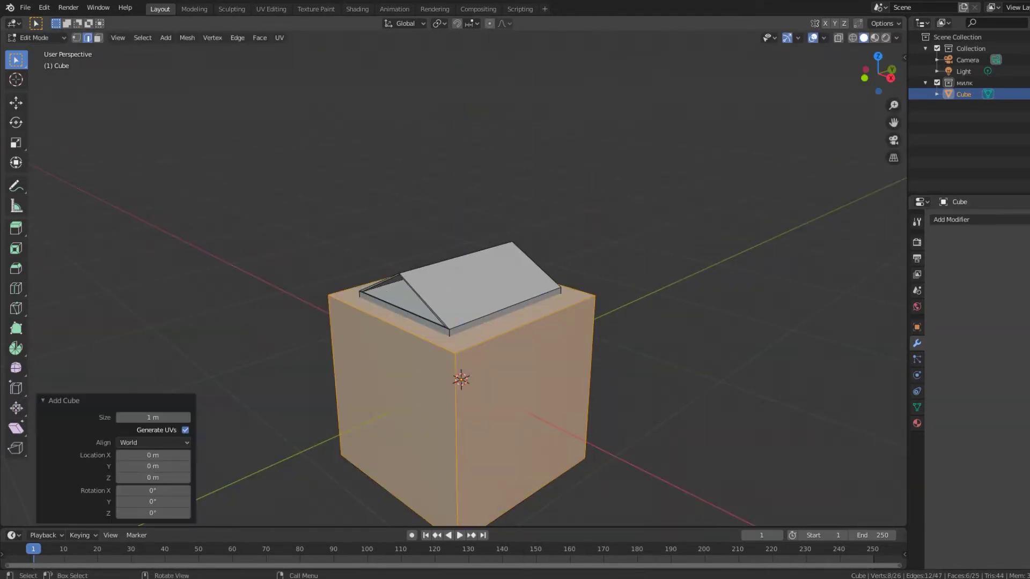
pyautogui.press('s')
pyautogui.press('Return')
pyautogui.press('s')
pyautogui.press('x')
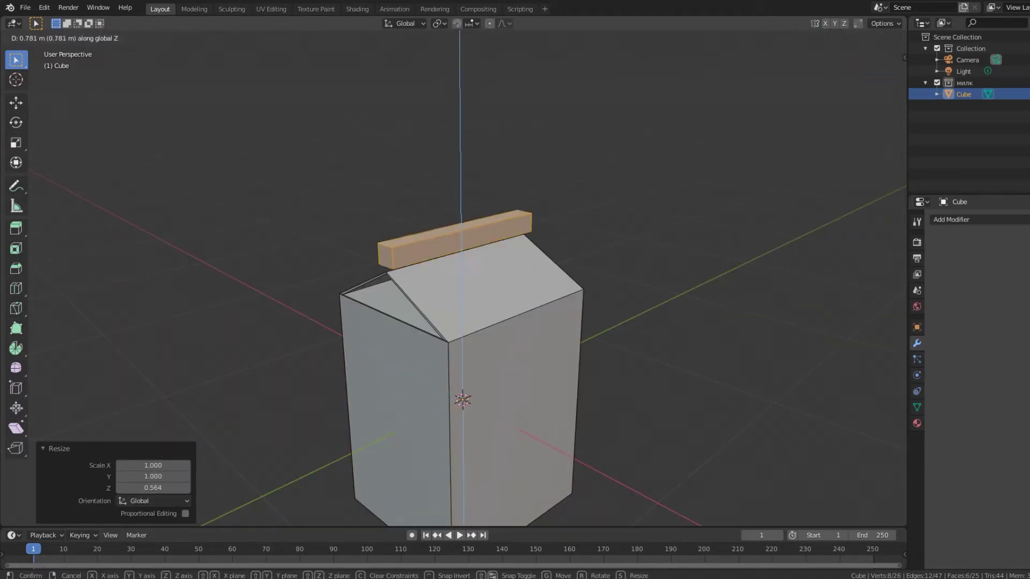
pyautogui.press('Return')
# Thin the bar to 0.289 along X and rescale it along Y into a fin.
pyautogui.scroll(3, 502, 264)
pyautogui.moveTo(483, 300)
pyautogui.mouseDown(button='middle')
pyautogui.moveTo(502, 264)
pyautogui.moveTo(440, 290)
pyautogui.moveTo(472, 258)
pyautogui.moveTo(462, 279)
pyautogui.mouseUp(button='middle')
pyautogui.press('s')
pyautogui.press('x')
pyautogui.click(499, 251)
pyautogui.press('n')
pyautogui.click(900, 101)
pyautogui.press('n')
pyautogui.scroll(4, 454, 278)
pyautogui.press('y')
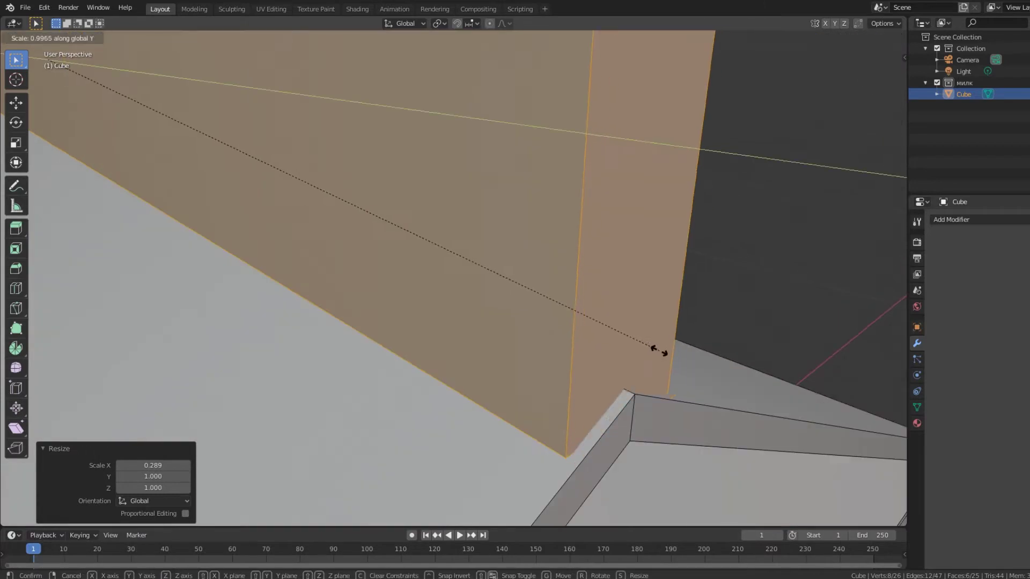
pyautogui.click(663, 352)
# Subdivide the fin's edges and scale the fin's side wall.
pyautogui.press('KP_3')
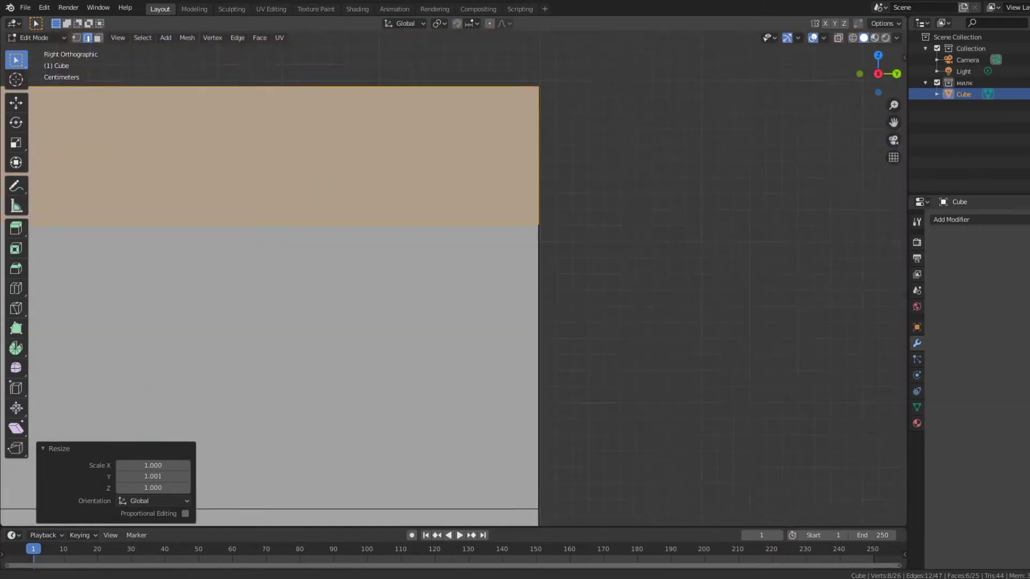
pyautogui.press('s')
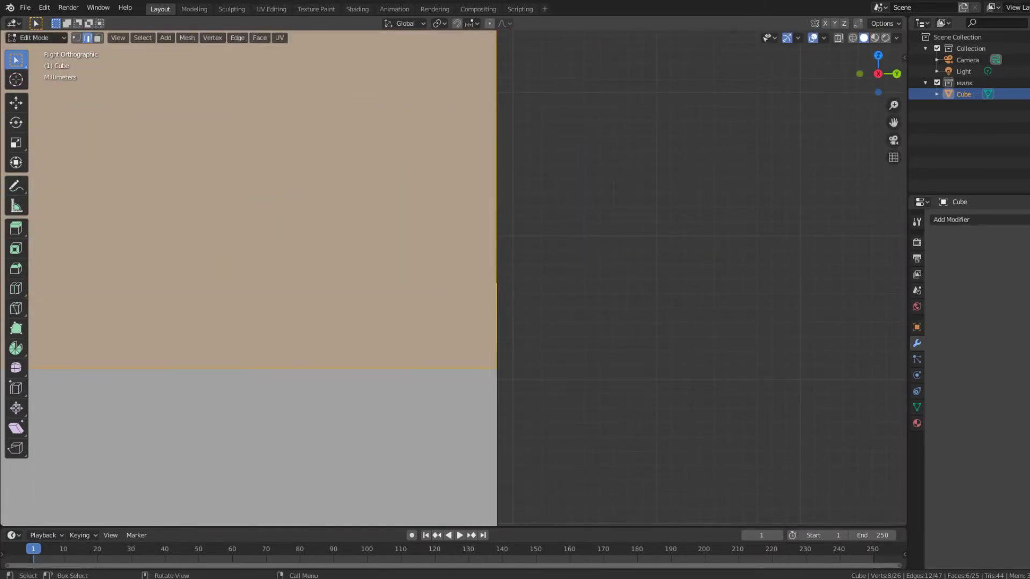
pyautogui.press('Escape')
pyautogui.moveTo(583, 359)
pyautogui.mouseDown(button='middle')
pyautogui.moveTo(483, 322)
pyautogui.moveTo(375, 322)
pyautogui.mouseUp(button='middle')
pyautogui.rightClick(344, 209)
pyautogui.click(365, 212)
pyautogui.click(360, 358)
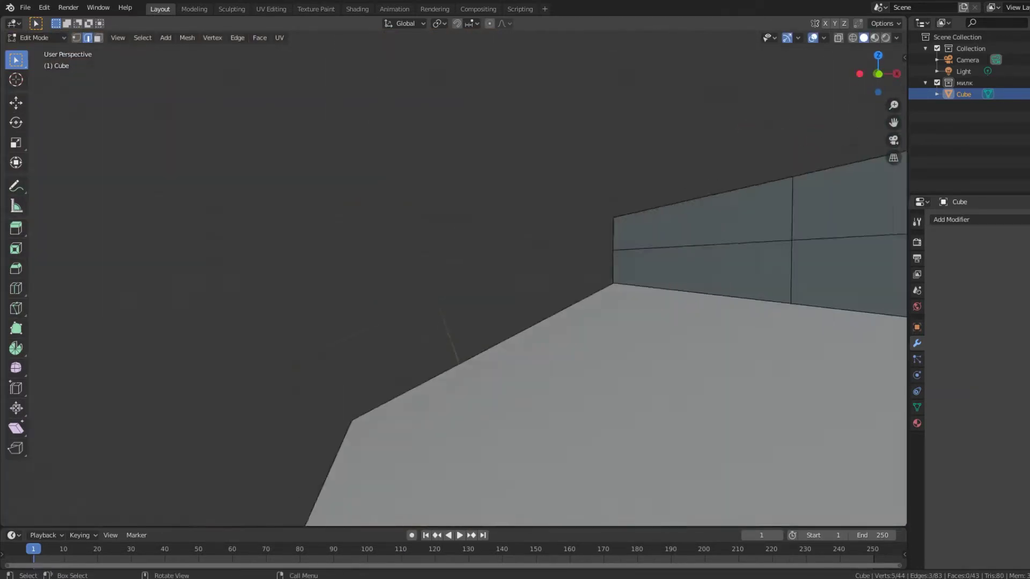
pyautogui.moveTo(454, 279); pyautogui.dragTo(454, 279, button='middle')
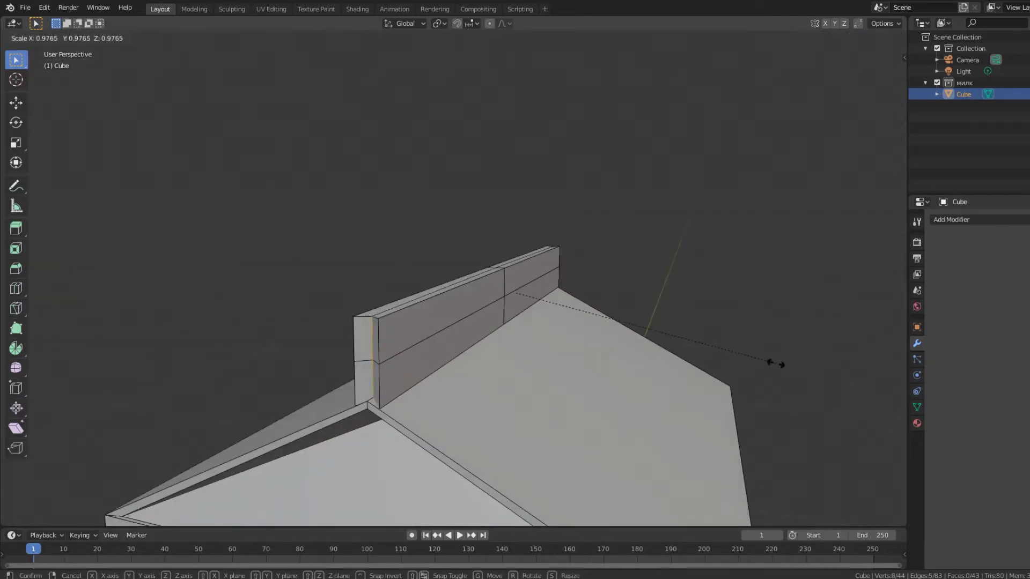
pyautogui.click(777, 365)
# Scale a small fin edge and lower the fin slightly.
pyautogui.moveTo(590, 375); pyautogui.dragTo(537, 349, button='middle')
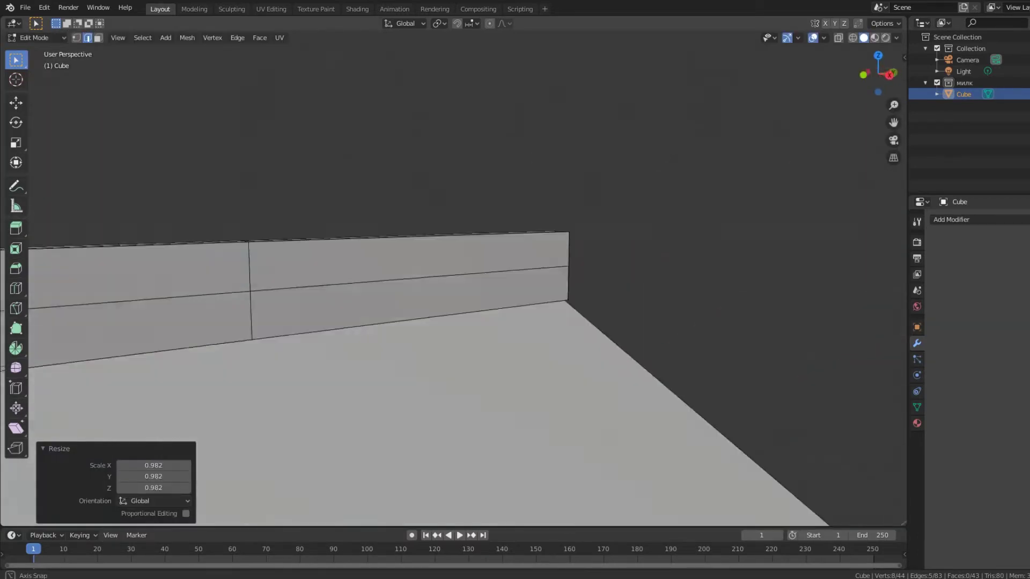
pyautogui.click(347, 460)
pyautogui.press('s')
pyautogui.click(607, 417)
pyautogui.moveTo(606, 416); pyautogui.dragTo(537, 376, button='middle')
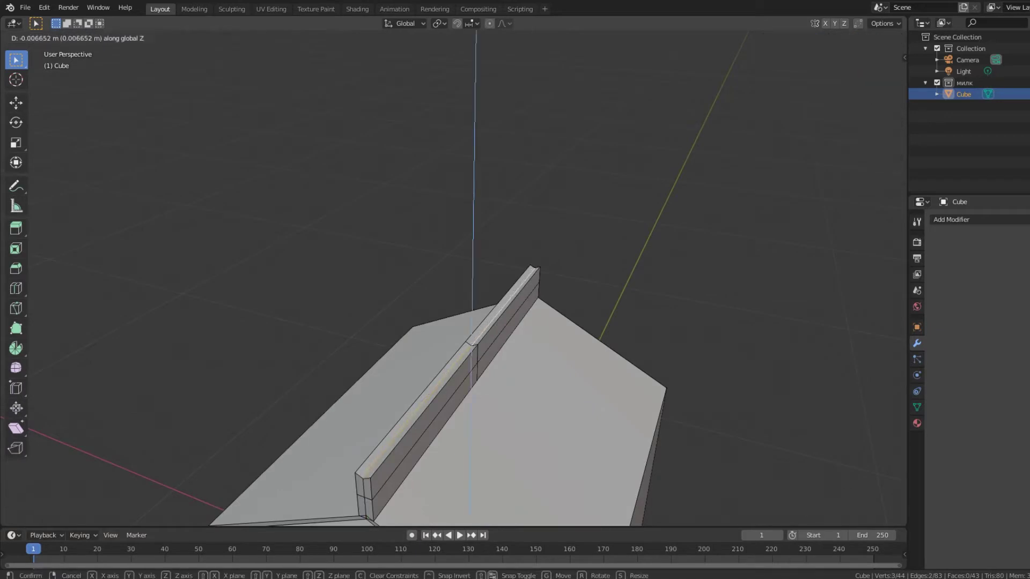
pyautogui.press('Return')
# Bevel the carton's corner edges and preview the shape with rendered shading.
pyautogui.scroll(-5, 453, 279)
pyautogui.moveTo(454, 279); pyautogui.dragTo(375, 290, button='middle')
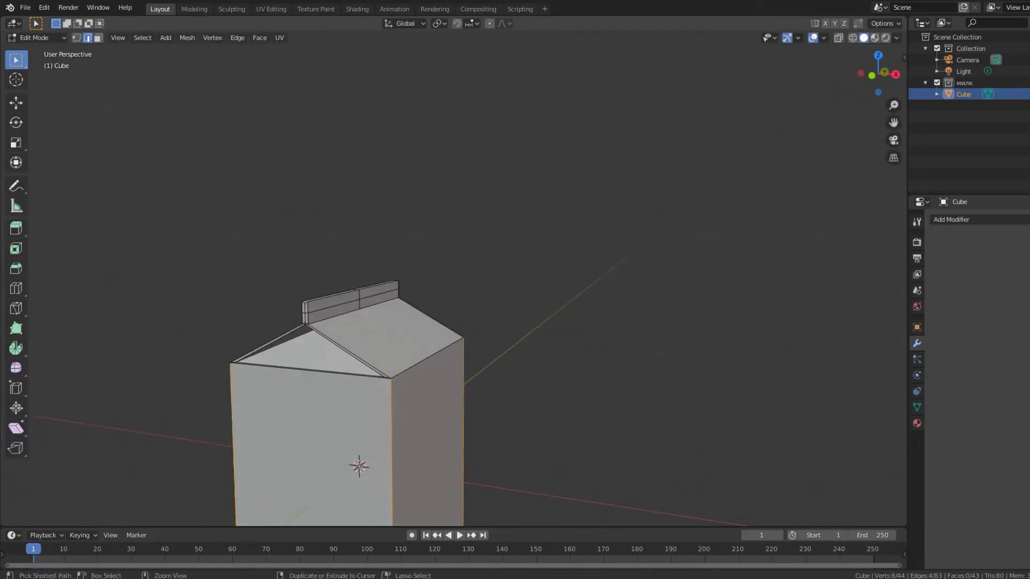
pyautogui.click(503, 448)
pyautogui.moveTo(504, 448); pyautogui.dragTo(483, 429, button='middle')
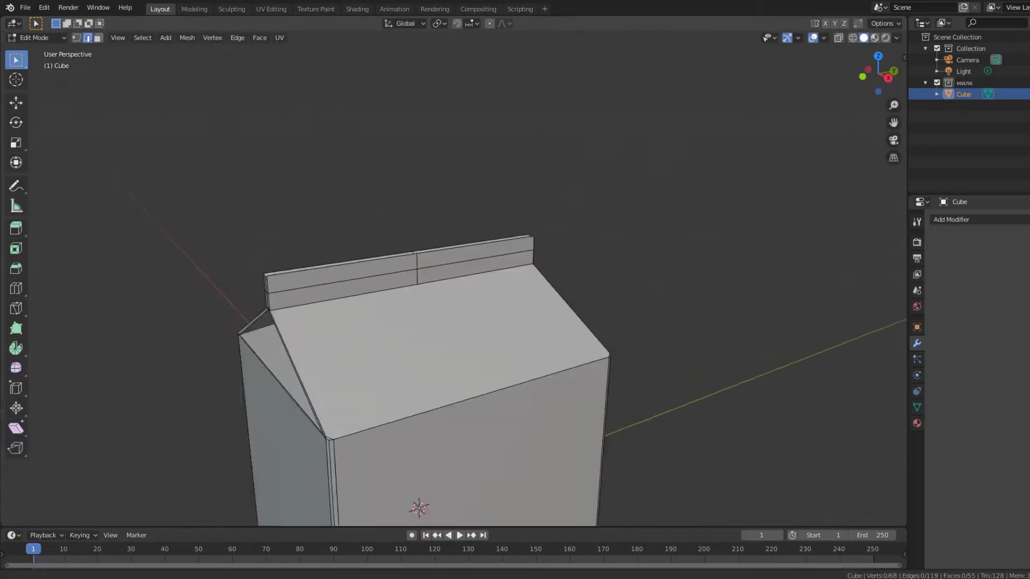
pyautogui.press('Tab')
pyautogui.scroll(3, 483, 429)
pyautogui.moveTo(878, 74); pyautogui.dragTo(859, 85)
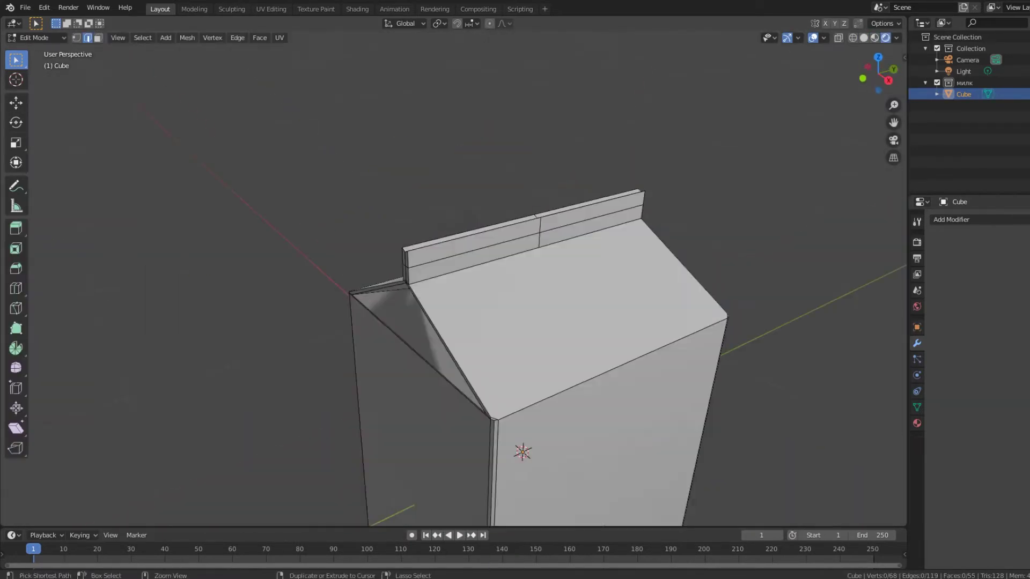
pyautogui.click(886, 38)
pyautogui.moveTo(454, 279); pyautogui.dragTo(430, 300, button='middle')
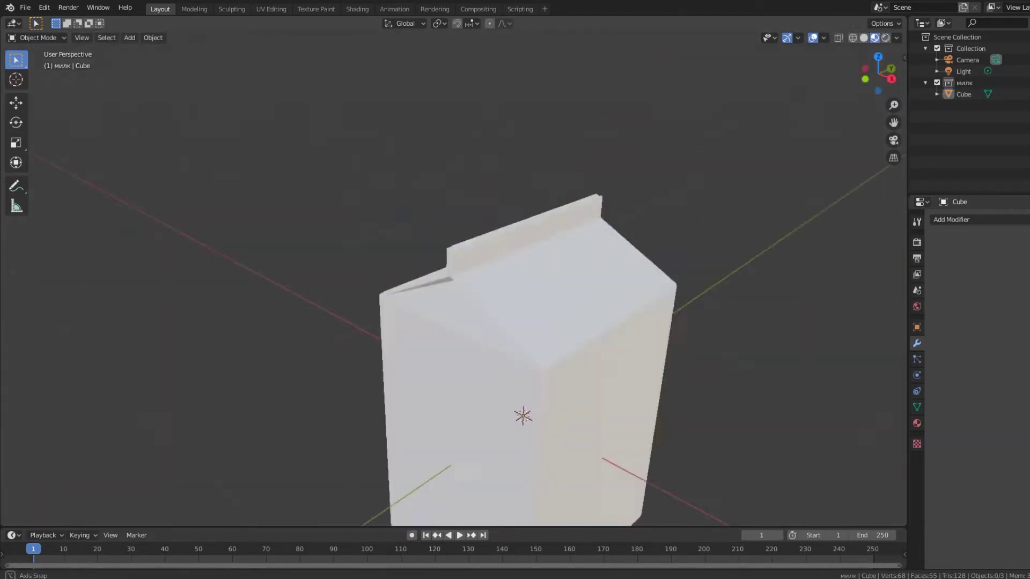
pyautogui.scroll(-2, 454, 279)
# Add a lengthwise loop cut along the fin and nudge it down about 0.009 m.
pyautogui.press('Tab')
pyautogui.scroll(3, 531, 239)
pyautogui.keyDown('alt'); pyautogui.click(532, 239); pyautogui.keyUp('alt')
pyautogui.scroll(2, 531, 238)
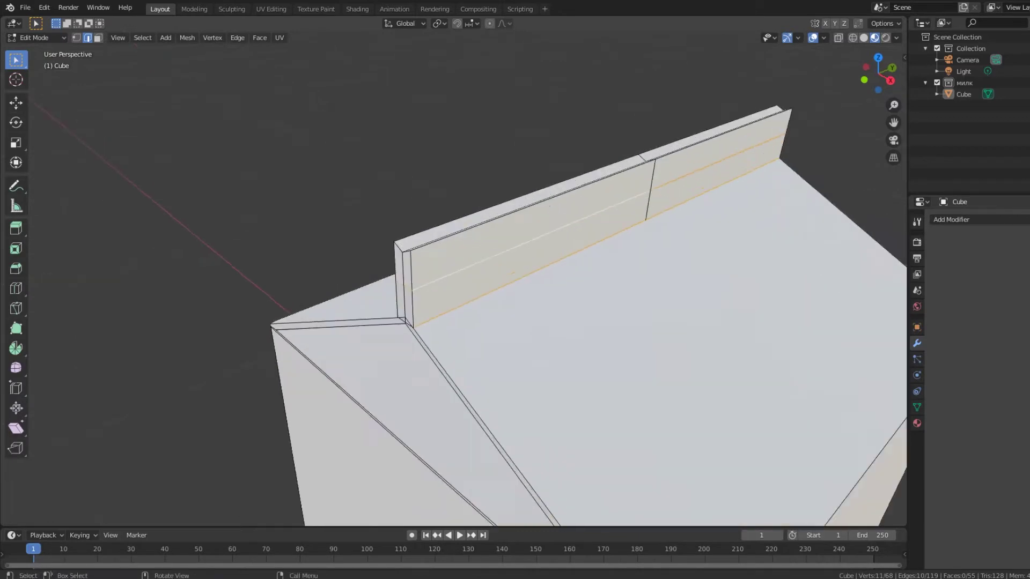
pyautogui.scroll(1, 531, 239)
pyautogui.moveTo(531, 238); pyautogui.dragTo(552, 236, button='middle')
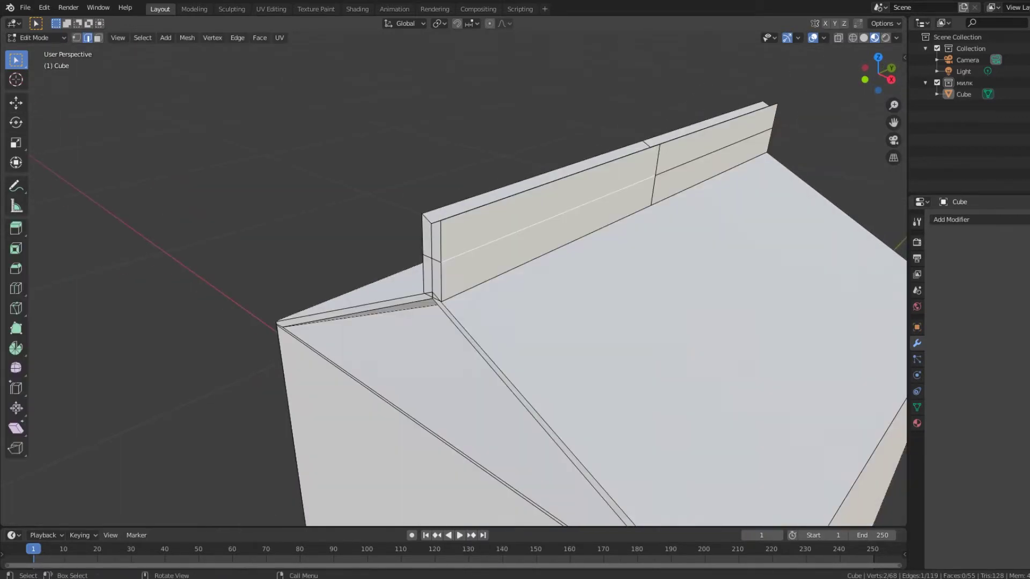
pyautogui.press('a')
pyautogui.hotkey('ctrl', 'r')
pyautogui.click(655, 174)
pyautogui.rightClick(655, 175)
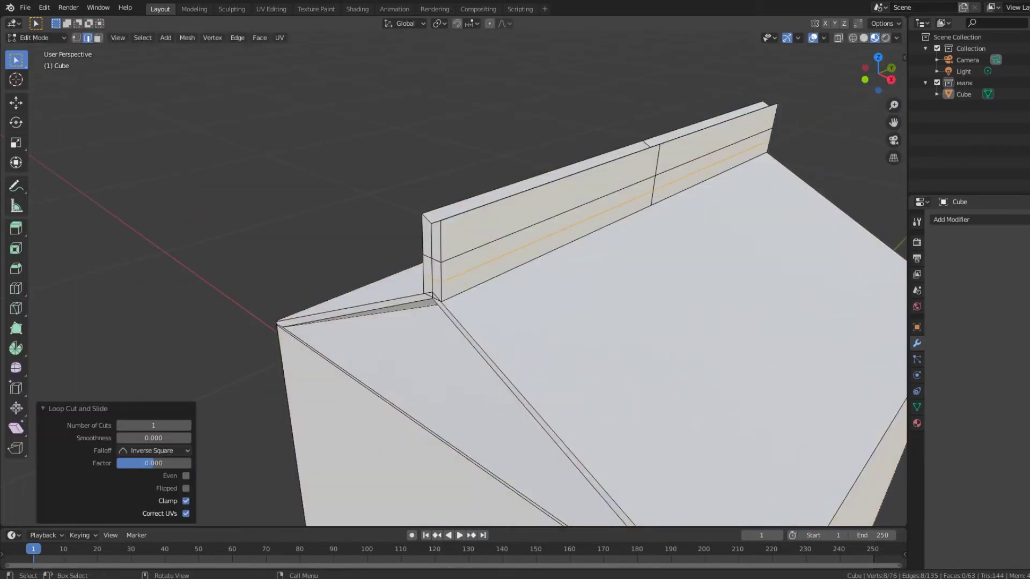
pyautogui.press('Return')
pyautogui.press('g')
pyautogui.press('z')
pyautogui.press('Return')
# Orbit out to view the whole carton and begin a loop cut around the body.
pyautogui.scroll(-5, 515, 290)
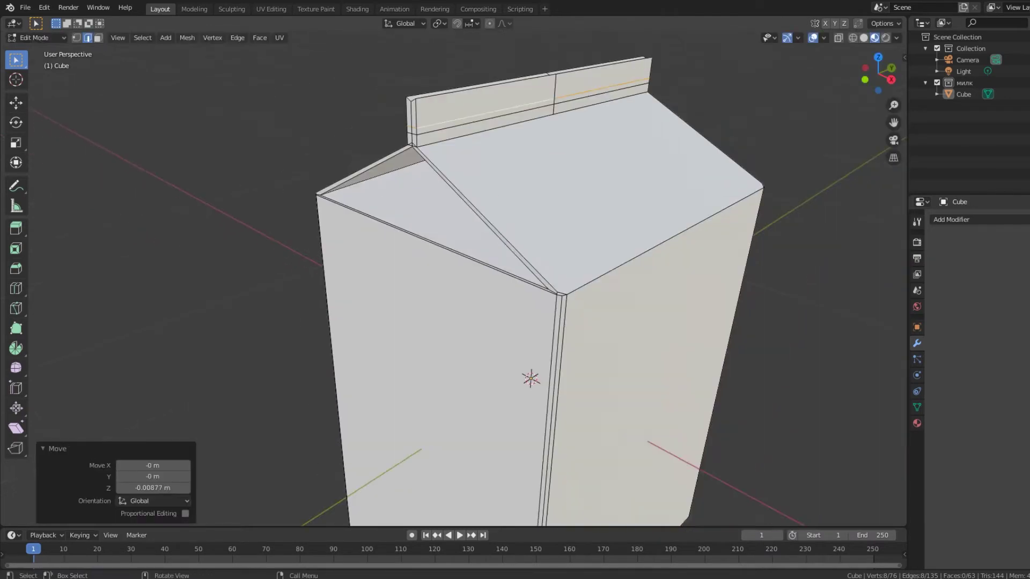
pyautogui.moveTo(515, 289)
pyautogui.mouseDown(button='middle')
pyautogui.moveTo(537, 290)
pyautogui.moveTo(493, 290)
pyautogui.moveTo(537, 289)
pyautogui.moveTo(542, 279)
pyautogui.mouseUp(button='middle')
pyautogui.scroll(-3, 515, 290)
pyautogui.scroll(4, 515, 289)
pyautogui.hotkey('ctrl', 'r')
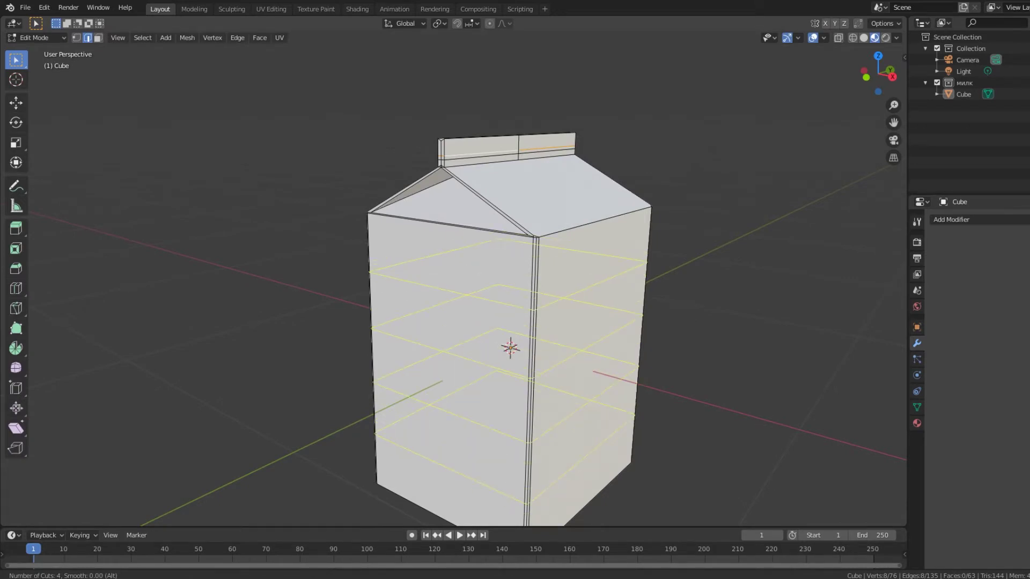
# Add four loop cuts around the body and move the top loops down.
pyautogui.click(531, 343)
pyautogui.keyDown('alt'); pyautogui.click(590, 287); pyautogui.keyUp('alt')
pyautogui.press('Return')
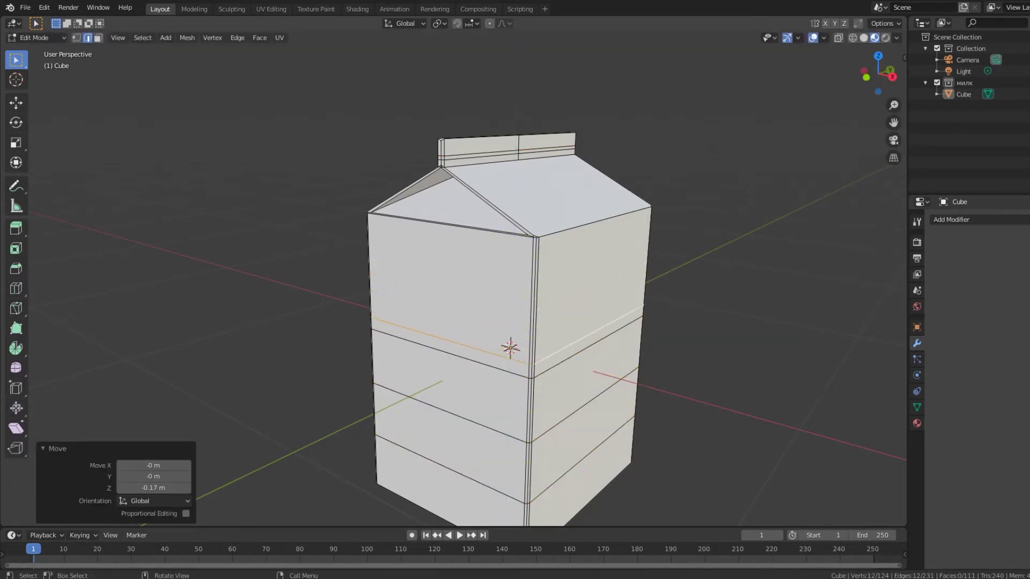
pyautogui.keyDown('alt'); pyautogui.keyDown('shift'); pyautogui.click(451, 358); pyautogui.keyUp('shift'); pyautogui.keyUp('alt')
pyautogui.press('g')
pyautogui.press('z')
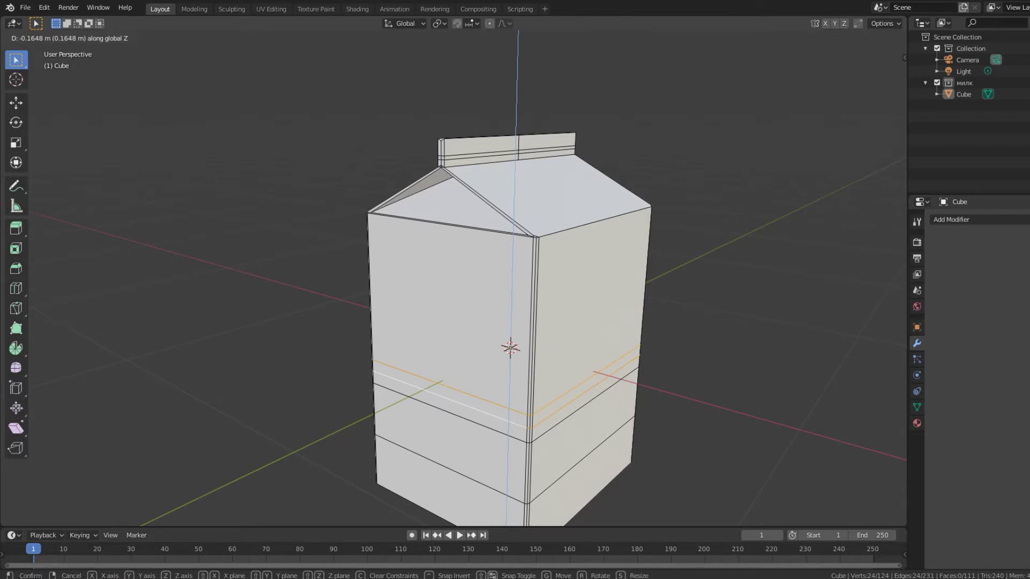
pyautogui.press('Return')
# Bevel the fin's base edges and check the result in Object Mode.
pyautogui.moveTo(515, 289); pyautogui.dragTo(541, 348, button='middle')
pyautogui.scroll(3, 515, 290)
pyautogui.hotkey('ctrl', 'b')
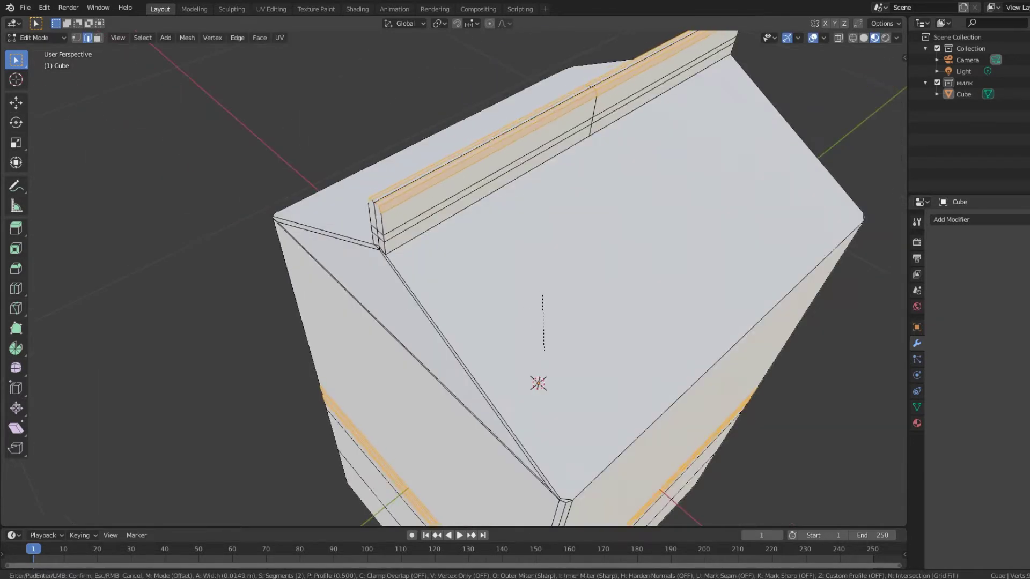
pyautogui.press('Return')
pyautogui.scroll(-4, 515, 290)
pyautogui.moveTo(515, 289); pyautogui.dragTo(515, 355, button='middle')
pyautogui.press('Tab')
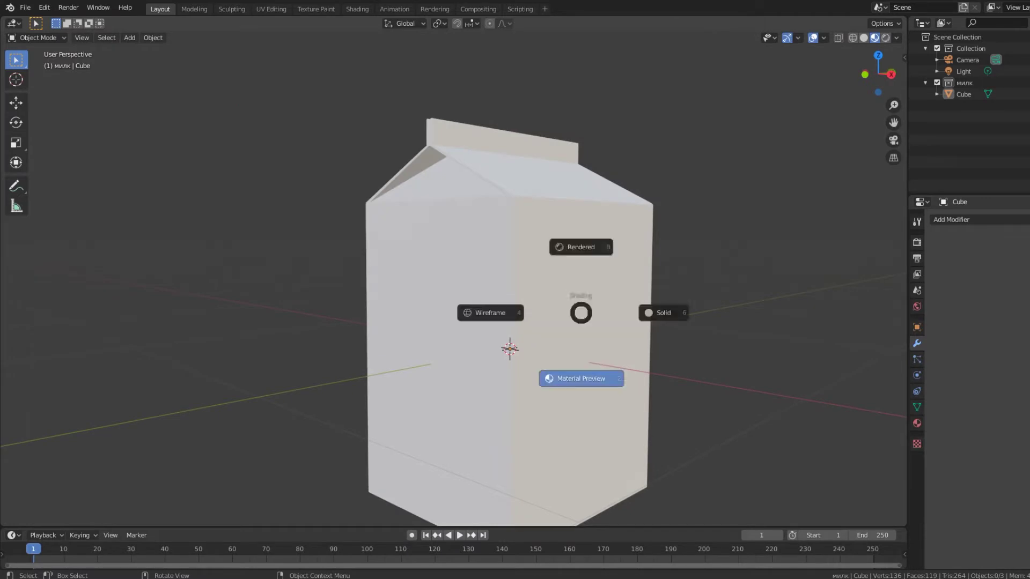
pyautogui.press('Tab')
# Lower the edge loops further down the body, then deselect them.
pyautogui.scroll(-2, 515, 290)
pyautogui.scroll(-2, 515, 290)
pyautogui.moveTo(515, 290); pyautogui.dragTo(515, 333, button='middle')
pyautogui.scroll(3, 515, 290)
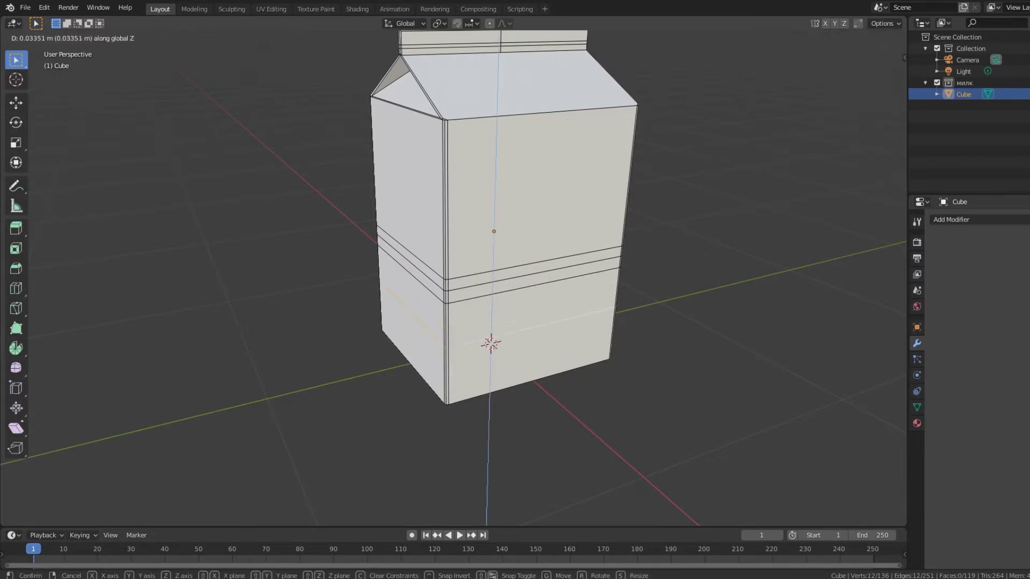
pyautogui.press('Return')
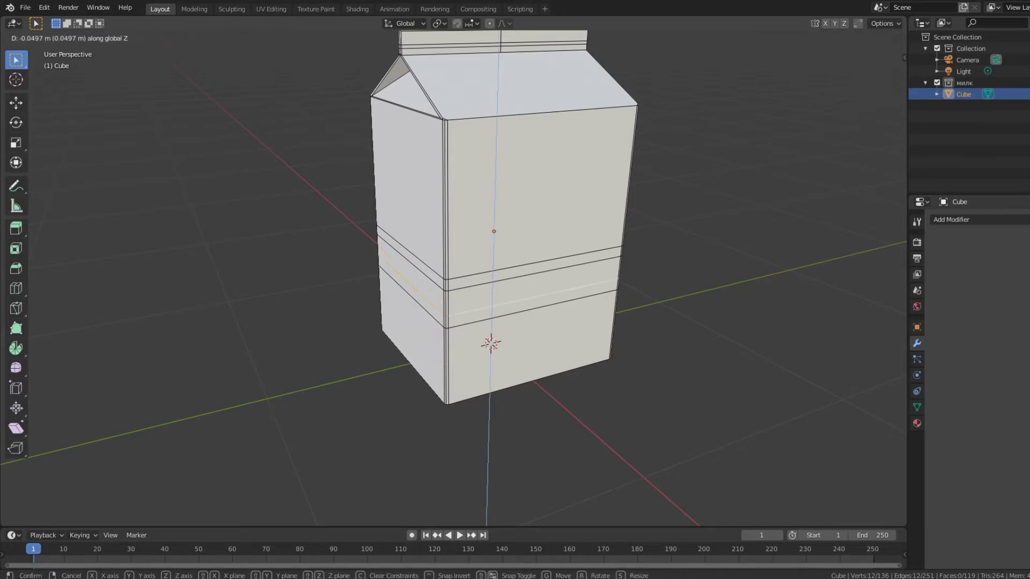
pyautogui.press('Return')
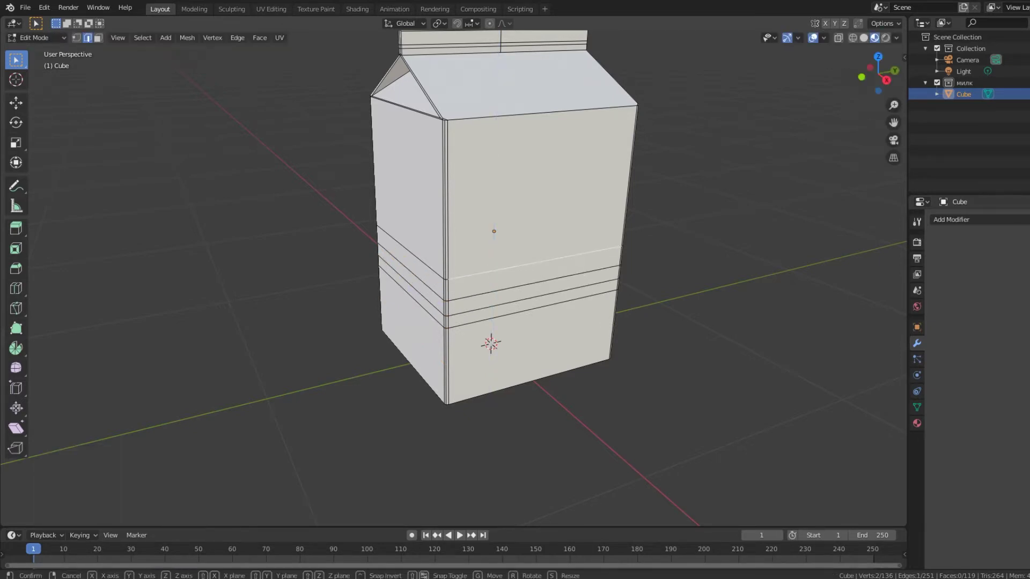
pyautogui.press('Return')
pyautogui.hotkey('alt', 'a')
pyautogui.moveTo(483, 268)
pyautogui.mouseDown(button='middle')
pyautogui.moveTo(515, 258)
pyautogui.moveTo(494, 260)
pyautogui.mouseUp(button='middle')
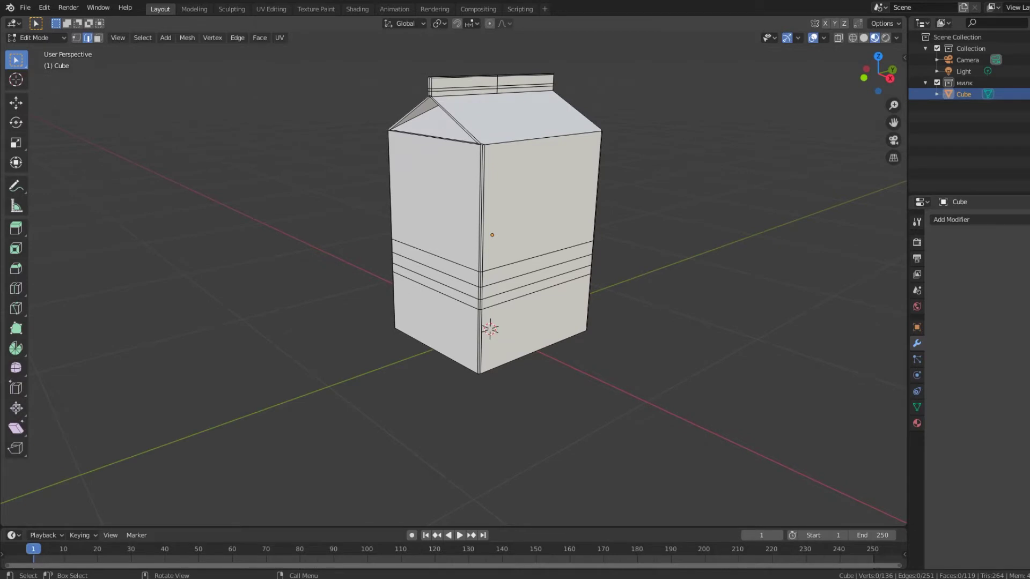
pyautogui.moveTo(493, 260)
pyautogui.mouseDown(button='middle')
pyautogui.moveTo(468, 262)
pyautogui.moveTo(466, 239)
pyautogui.moveTo(494, 236)
pyautogui.moveTo(489, 252)
pyautogui.mouseUp(button='middle')
# Add a second material slot to the carton and switch to face selection.
pyautogui.press('Tab')
pyautogui.click(917, 423)
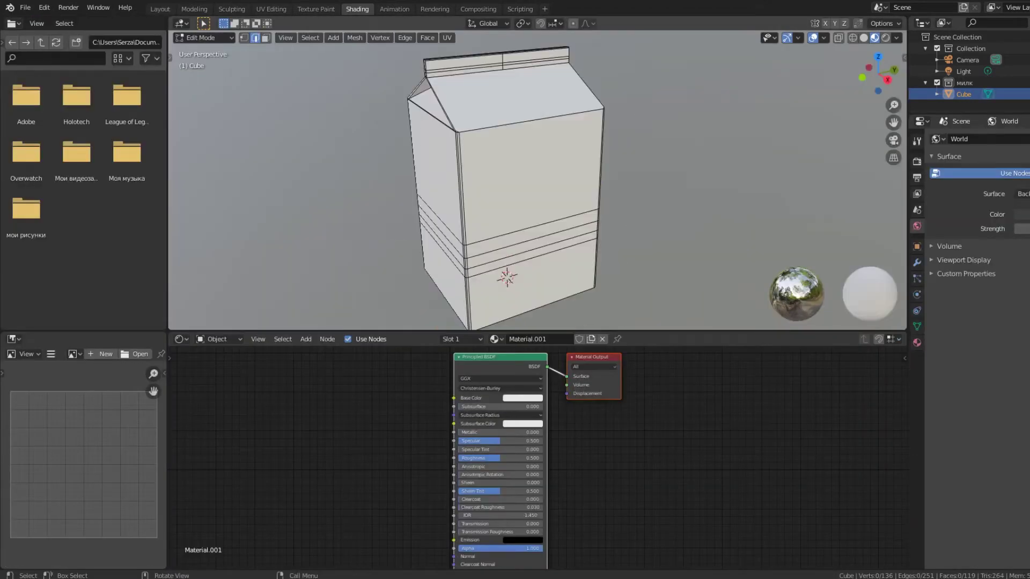
pyautogui.click(1024, 142)
pyautogui.press('3')
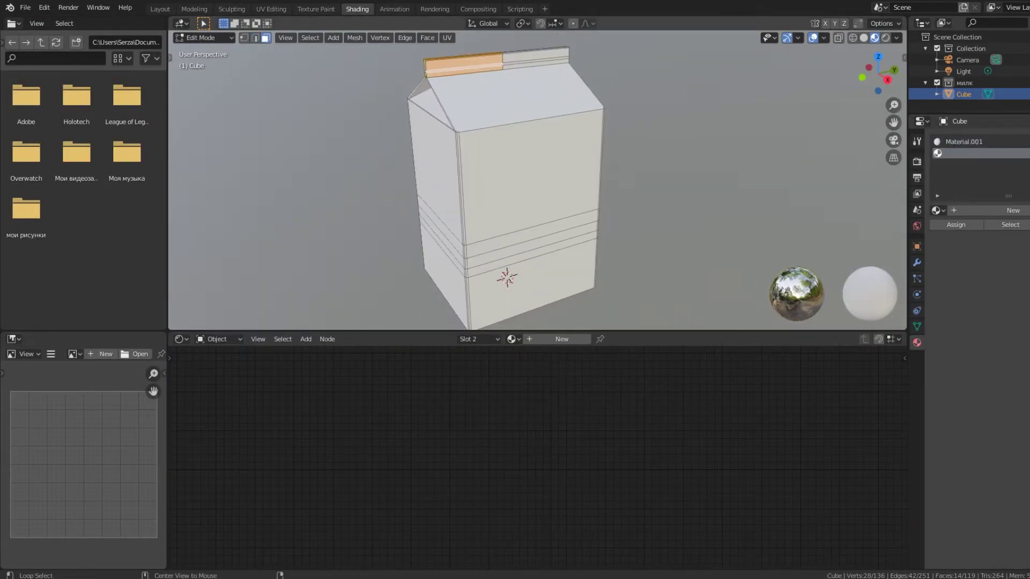
pyautogui.click(964, 142)
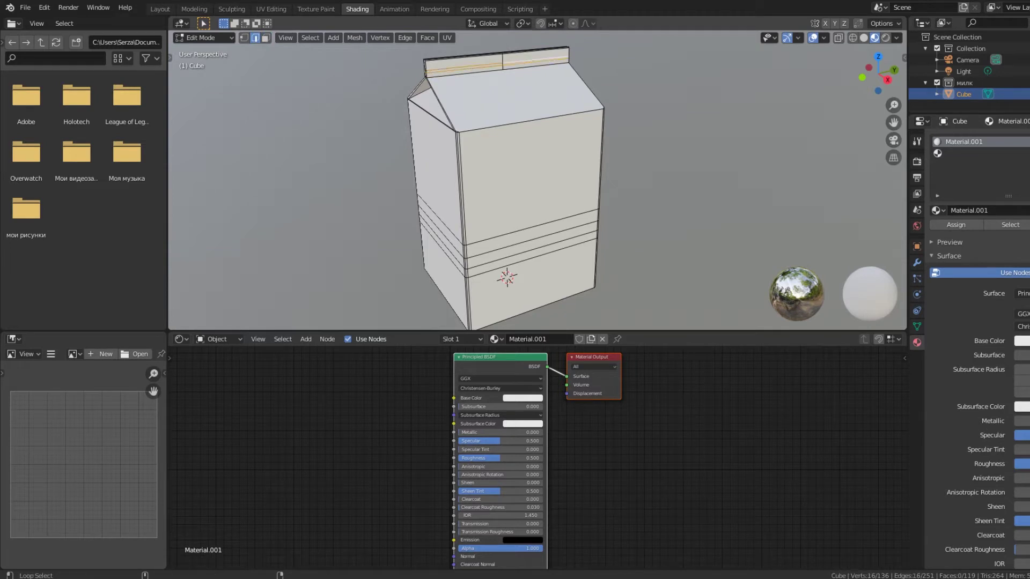
pyautogui.press('3')
pyautogui.scroll(5, 504, 134)
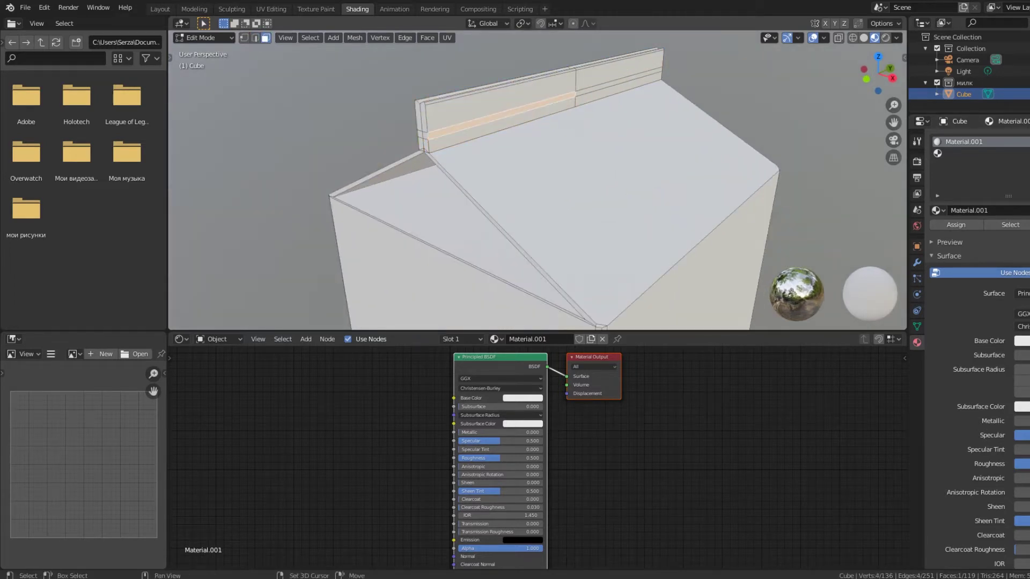
pyautogui.moveTo(537, 187); pyautogui.dragTo(429, 177, button='middle')
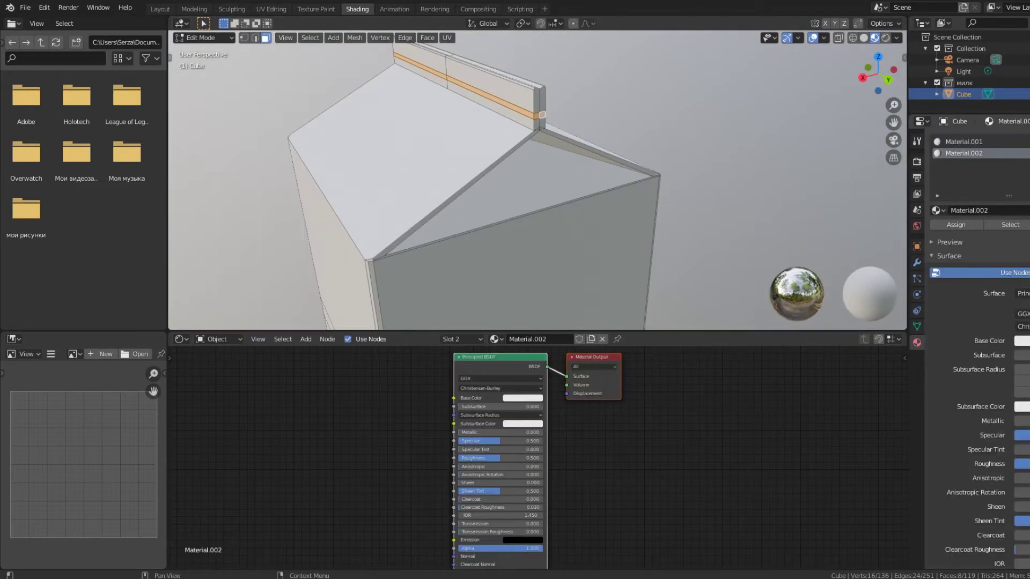
# Select the carton's roof and body faces and assign them the blue material.
pyautogui.press('Tab')
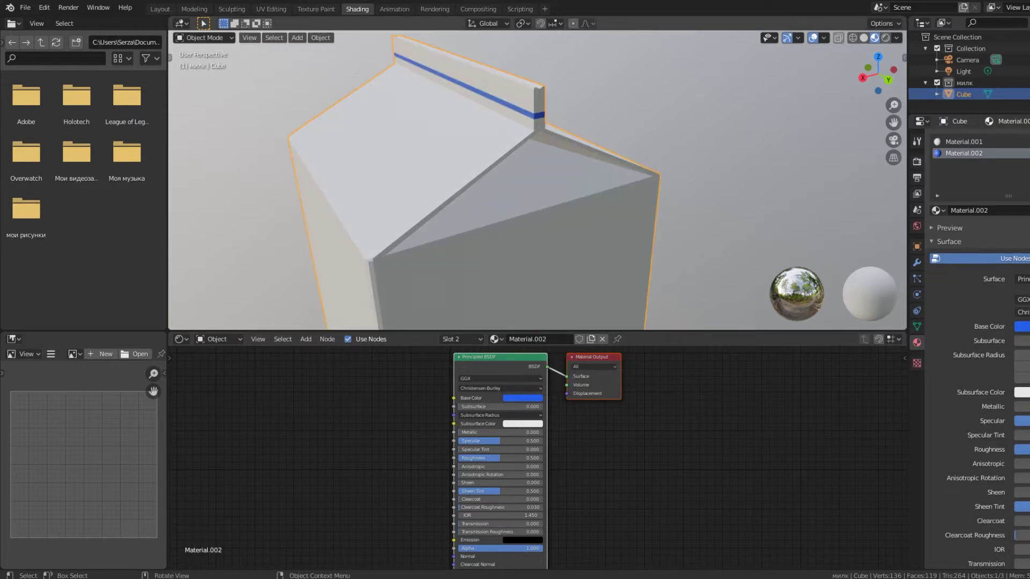
pyautogui.press('Tab')
pyautogui.press('Tab')
pyautogui.moveTo(536, 188)
pyautogui.mouseDown(button='middle')
pyautogui.moveTo(482, 177)
pyautogui.moveTo(590, 187)
pyautogui.moveTo(510, 193)
pyautogui.moveTo(537, 215)
pyautogui.moveTo(509, 182)
pyautogui.moveTo(563, 193)
pyautogui.moveTo(483, 188)
pyautogui.moveTo(536, 161)
pyautogui.mouseUp(button='middle')
pyautogui.press('Tab')
pyautogui.keyDown('shift'); pyautogui.click(483, 161); pyautogui.keyUp('shift')
pyautogui.keyDown('shift'); pyautogui.click(536, 140); pyautogui.keyUp('shift')
pyautogui.scroll(-2, 536, 188)
pyautogui.keyDown('shift'); pyautogui.click(542, 225); pyautogui.keyUp('shift')
pyautogui.click(956, 224)
# Select the lower band faces and assign them the blue material.
pyautogui.keyDown('alt'); pyautogui.click(564, 279); pyautogui.keyUp('alt')
pyautogui.keyDown('shift'); pyautogui.click(563, 215); pyautogui.keyUp('shift')
pyautogui.scroll(-3, 536, 188)
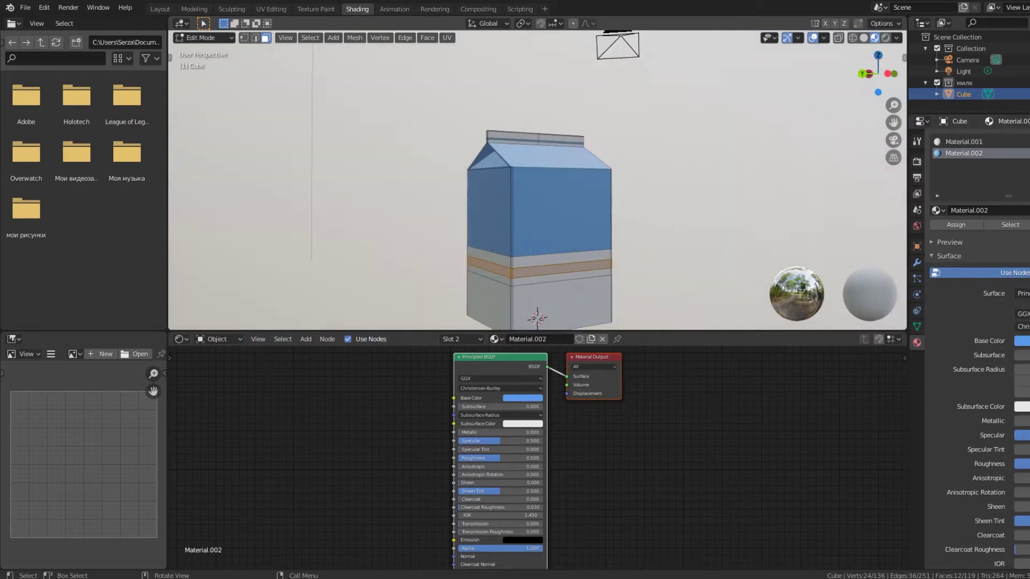
pyautogui.moveTo(497, 296); pyautogui.dragTo(617, 328)
pyautogui.moveTo(537, 214); pyautogui.dragTo(558, 203, button='middle')
pyautogui.scroll(-2, 537, 215)
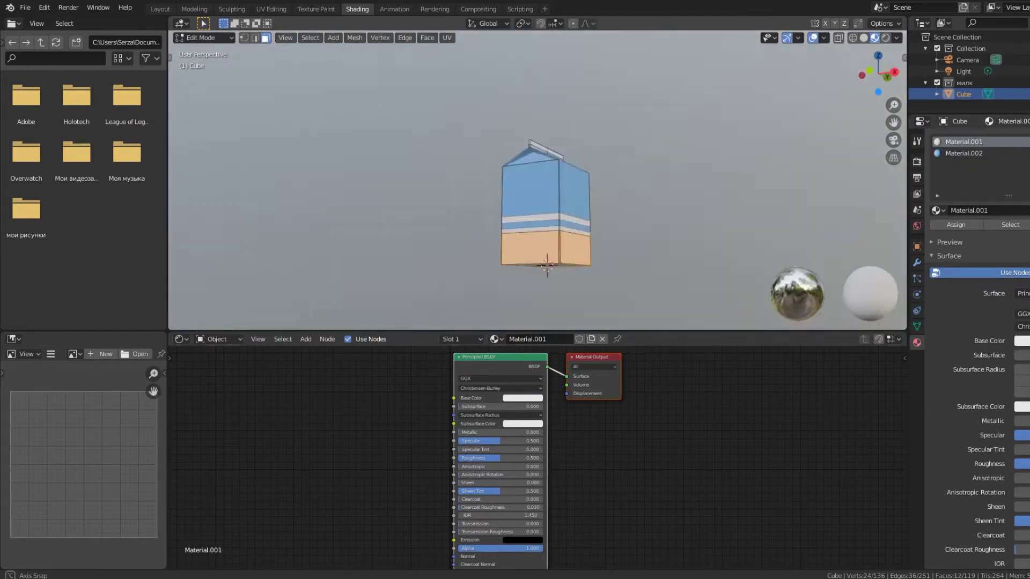
pyautogui.scroll(2, 537, 215)
pyautogui.click(964, 153)
pyautogui.click(896, 37)
# Adjust the viewport lighting preview and return to the Modeling workspace.
pyautogui.click(886, 138)
pyautogui.click(793, 172)
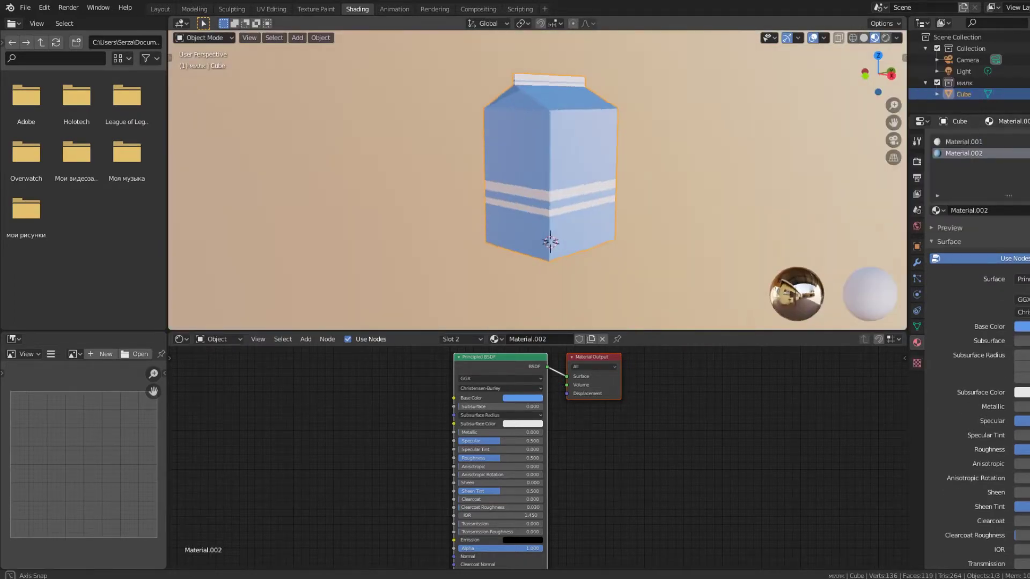
pyautogui.click(194, 9)
pyautogui.press('k')
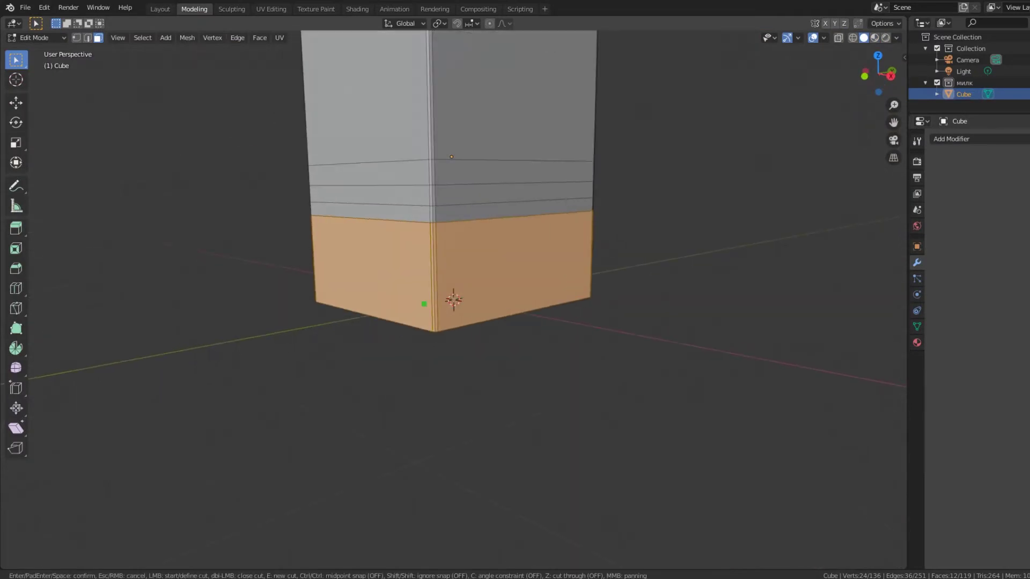
# Cut wavy splash lines across the carton's front and side faces.
pyautogui.press('Return')
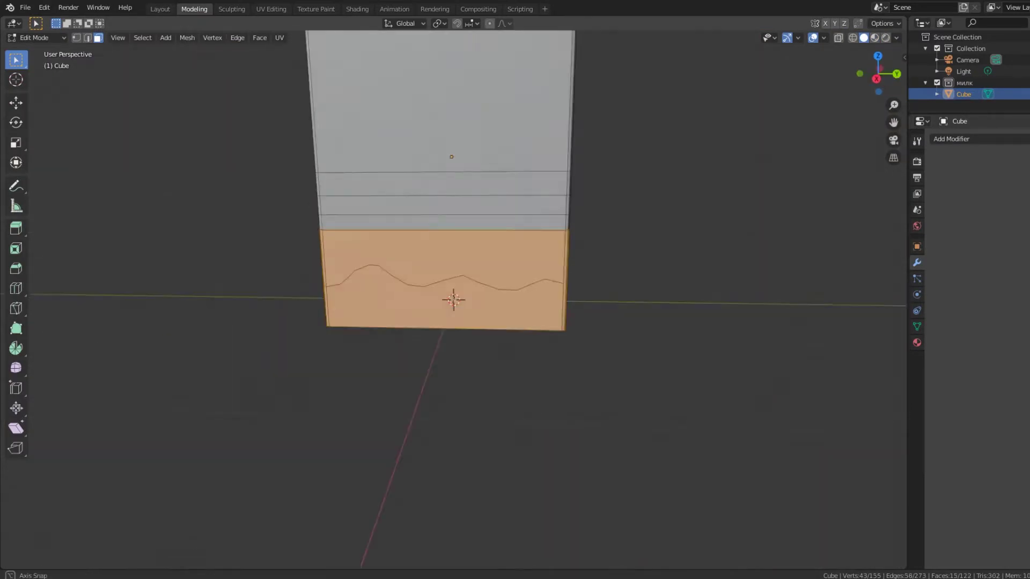
pyautogui.moveTo(454, 300); pyautogui.dragTo(415, 324, button='middle')
pyautogui.press('Return')
pyautogui.press('k')
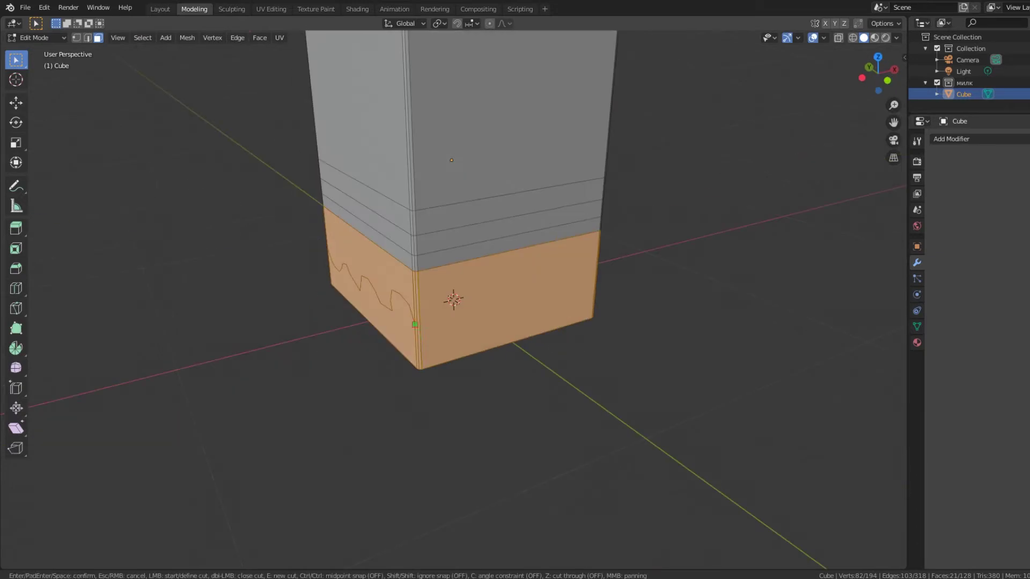
pyautogui.scroll(3, 578, 284)
pyautogui.scroll(3, 482, 306)
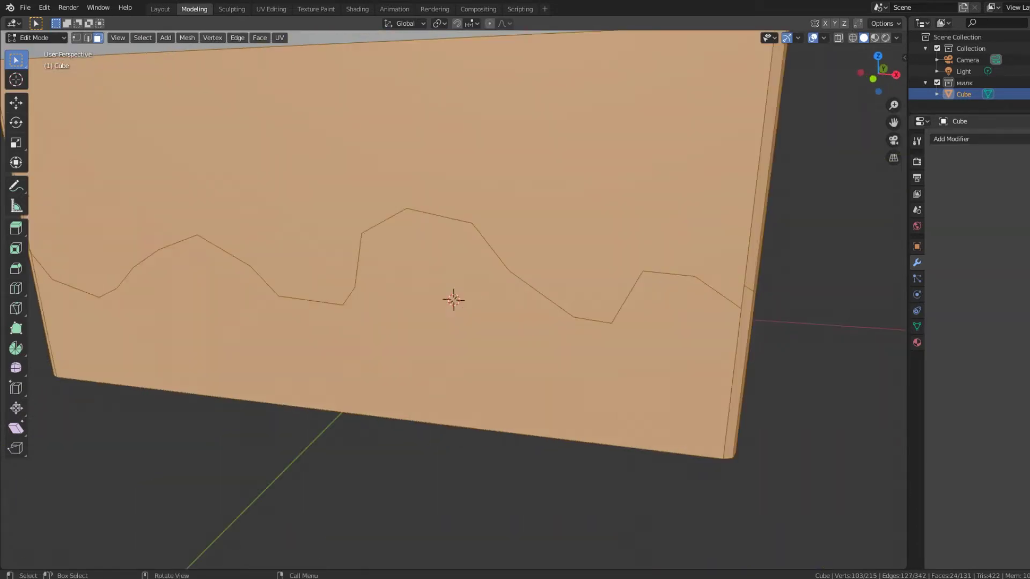
pyautogui.scroll(-3, 392, 327)
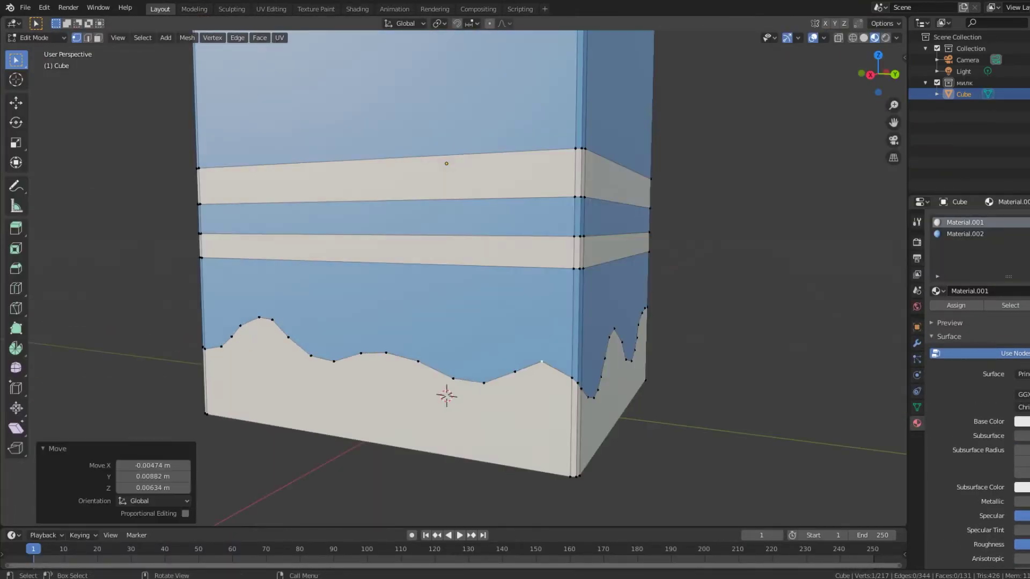
# Knife another wavy line and drag a wave vertex to reshape it.
pyautogui.press('k')
pyautogui.click(560, 372)
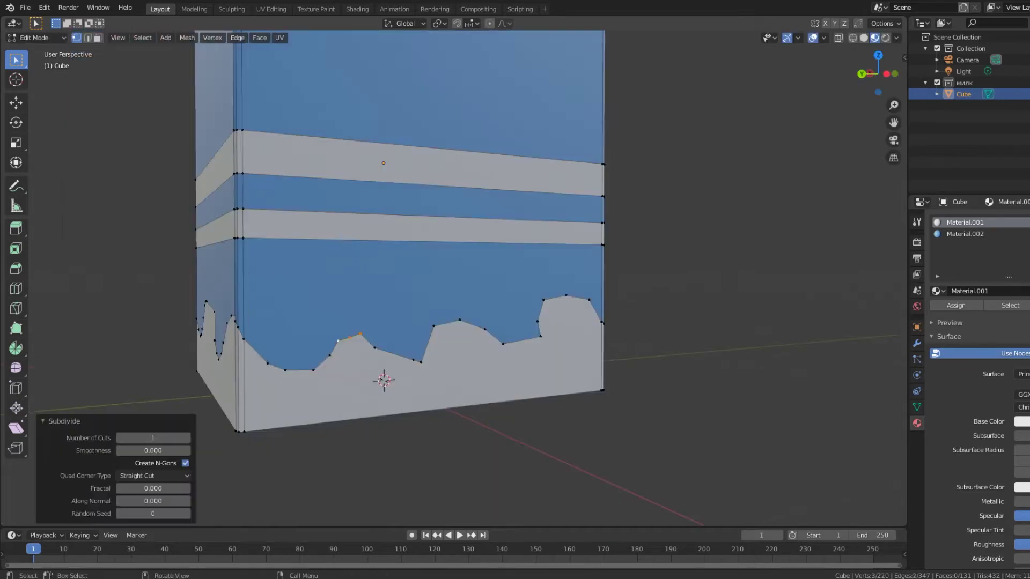
pyautogui.click(349, 337)
pyautogui.press('g')
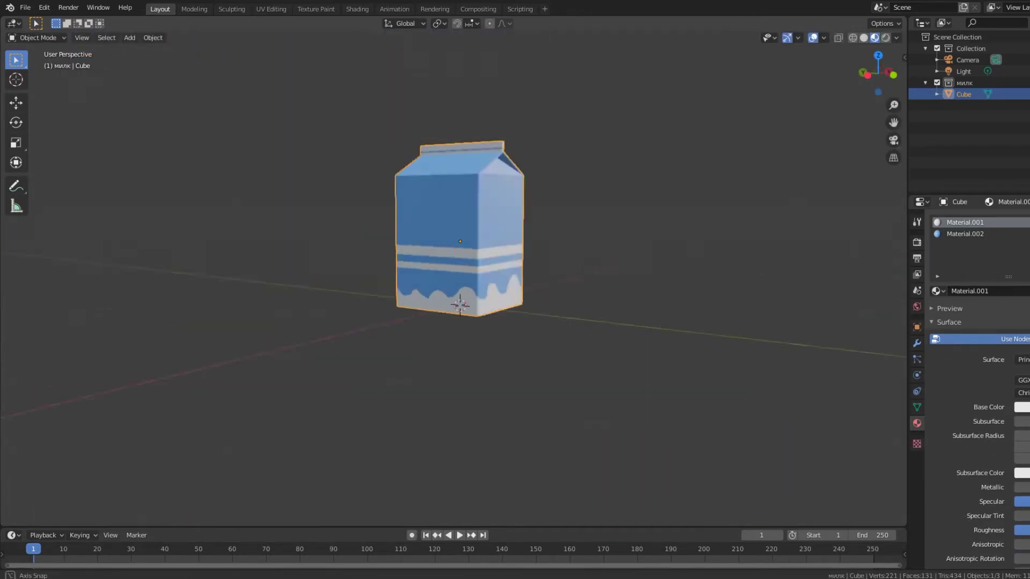
# Add a plane under the carton and scale it up as a floor.
pyautogui.scroll(-3, 504, 214)
pyautogui.moveTo(504, 242); pyautogui.dragTo(558, 284, button='middle')
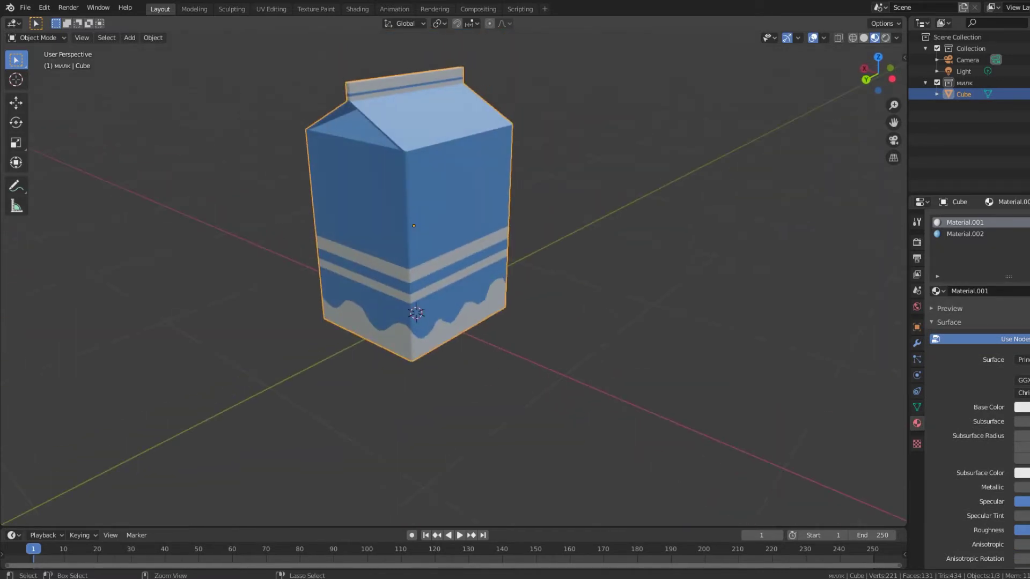
pyautogui.scroll(-2, 453, 268)
pyautogui.hotkey('shift', 'a')
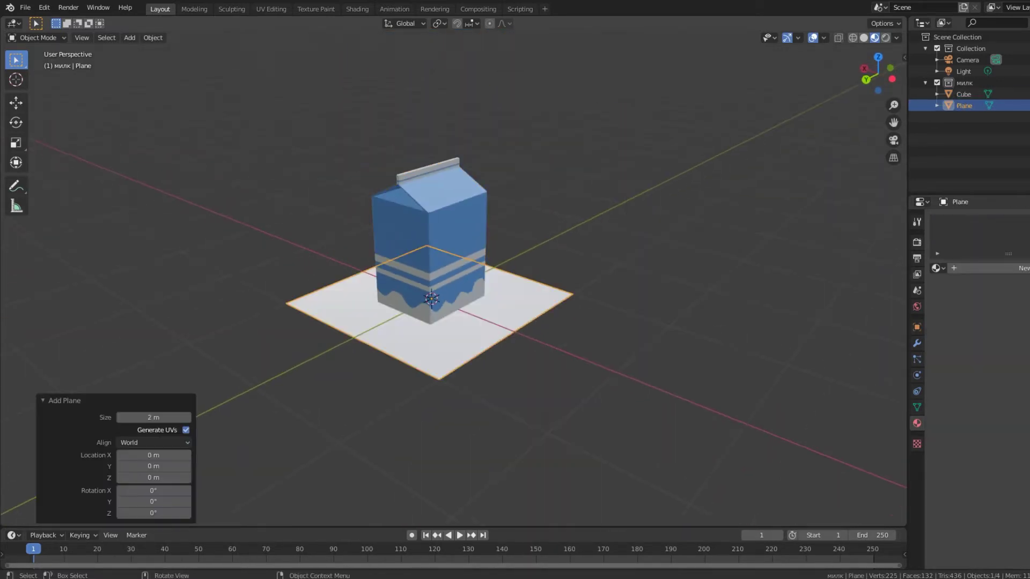
pyautogui.press('s')
pyautogui.moveTo(453, 268)
pyautogui.mouseDown(button='middle')
pyautogui.moveTo(467, 263)
pyautogui.moveTo(467, 273)
pyautogui.mouseUp(button='middle')
pyautogui.press('KP_0')
pyautogui.scroll(3, 465, 290)
# Undo a trial back-edge extrusion and enlarge the whole floor plane further.
pyautogui.press('Tab')
pyautogui.press('b')
pyautogui.moveTo(274, 200); pyautogui.dragTo(417, 307)
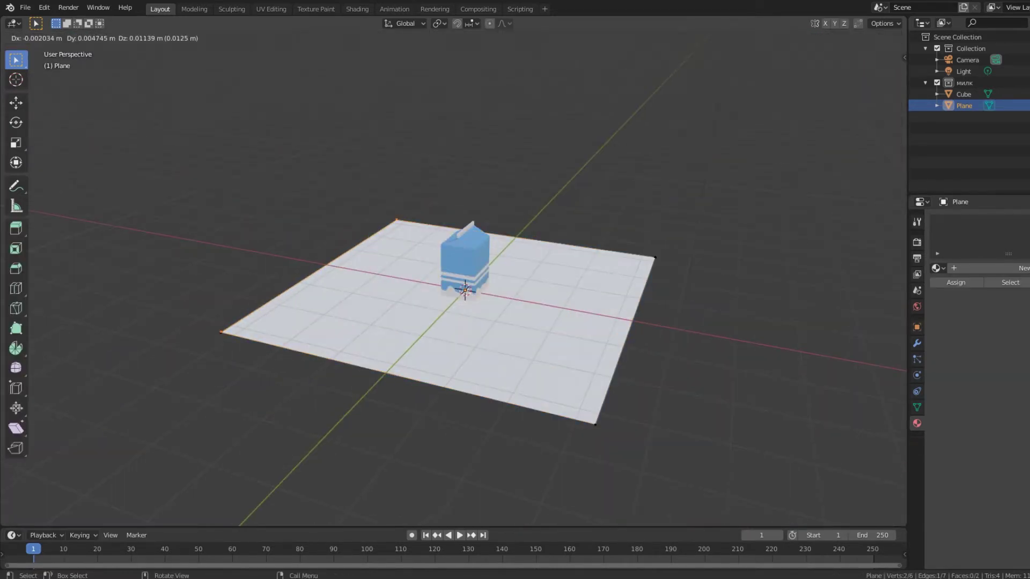
pyautogui.press('Return')
pyautogui.press('s')
pyautogui.press('Escape')
pyautogui.hotkey('ctrl', 'z')
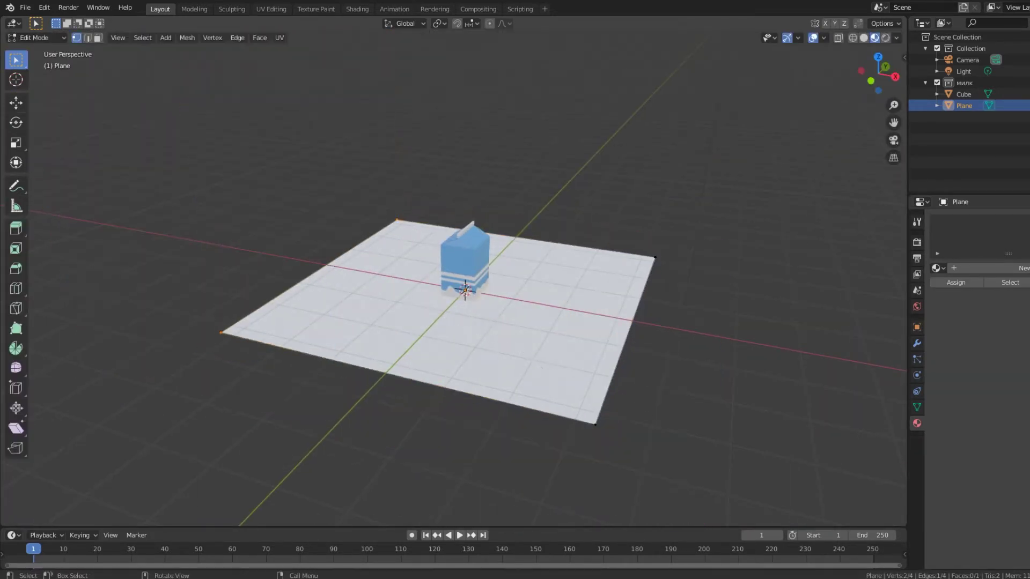
pyautogui.press('Tab')
pyautogui.press('s')
pyautogui.click(735, 454)
# Extrude the plane's back edges straight up along Z into walls.
pyautogui.scroll(-4, 453, 279)
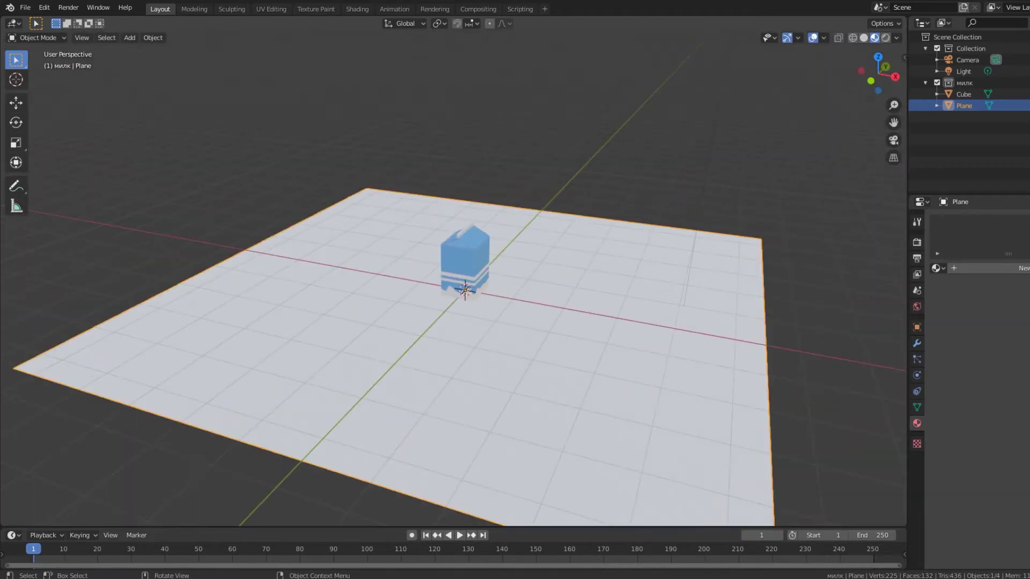
pyautogui.press('Tab')
pyautogui.press('e')
pyautogui.press('z')
pyautogui.click(462, 286)
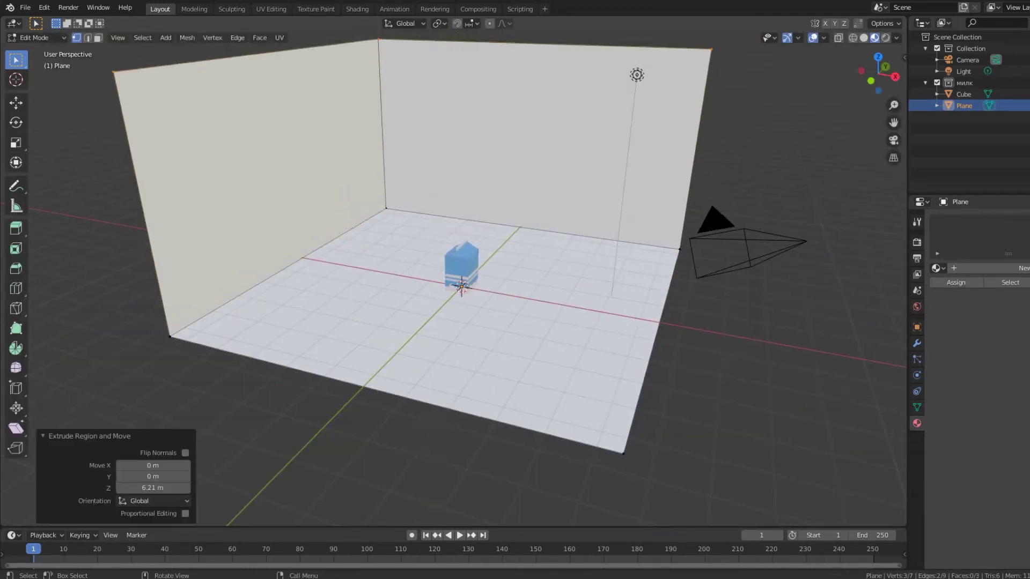
pyautogui.moveTo(461, 285); pyautogui.dragTo(537, 322, button='middle')
# Bevel the floor-to-wall edges with extra segments into a smooth curve.
pyautogui.hotkey('ctrl', 'b')
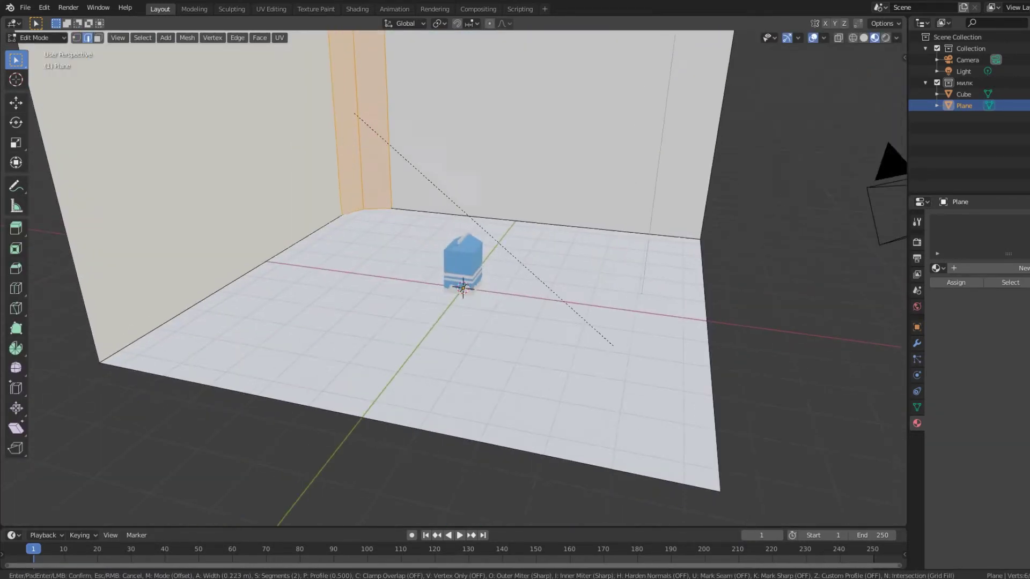
pyautogui.hotkey('ctrl', 'b')
pyautogui.click(637, 327)
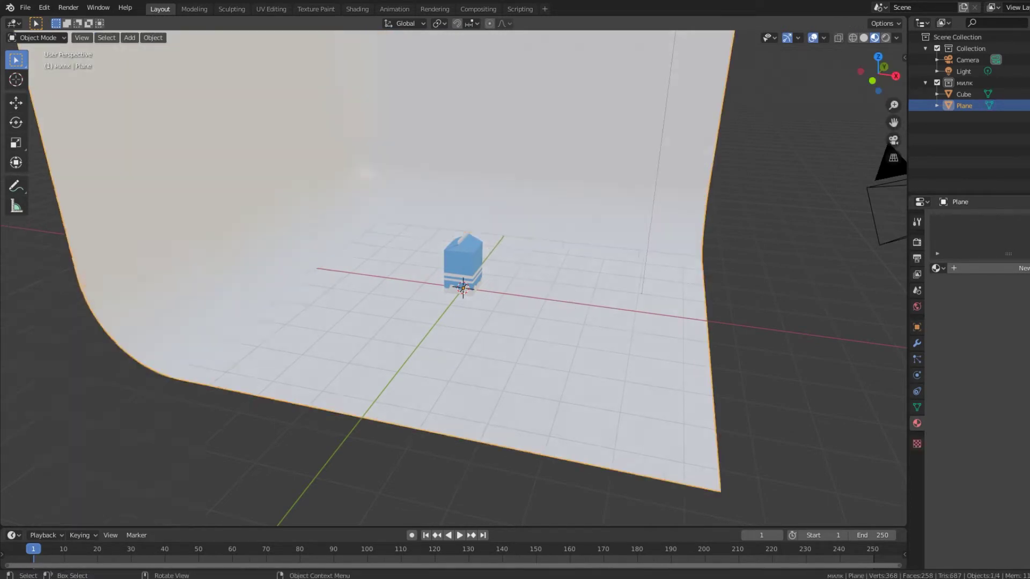
pyautogui.moveTo(637, 328); pyautogui.dragTo(591, 322, button='middle')
pyautogui.press('Tab')
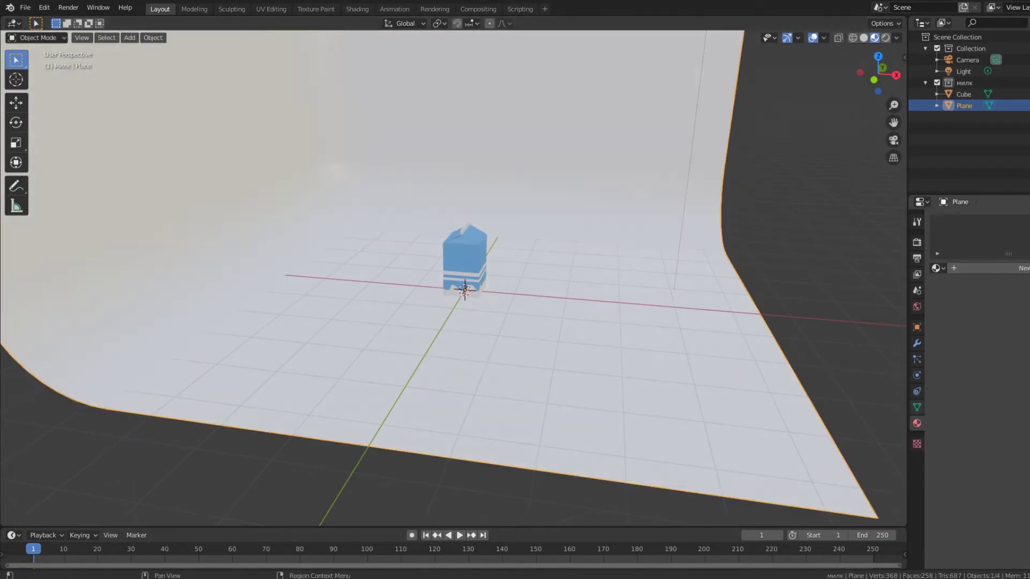
# Give the backdrop a new orange material.
pyautogui.click(1019, 268)
pyautogui.click(1022, 384)
pyautogui.moveTo(1014, 283); pyautogui.dragTo(1011, 285)
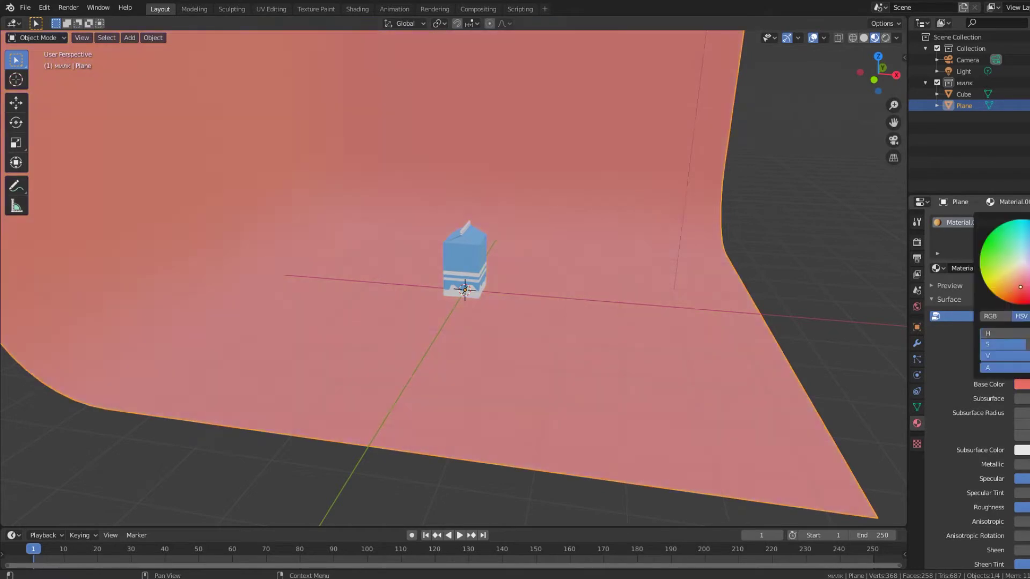
# Check the camera view without overlays and save milk.blend.
pyautogui.hotkey('alt', 'a')
pyautogui.hotkey('shift', 'alt', 'z')
pyautogui.press('KP_0')
pyautogui.press('Home')
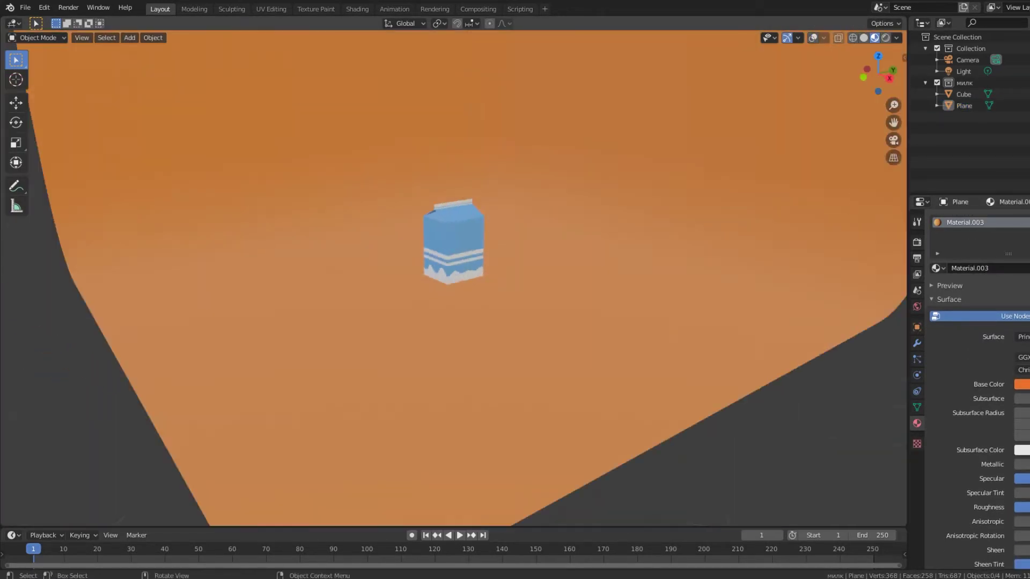
pyautogui.hotkey('ctrl', 's')
pyautogui.click(322, 161)
# Hide the orange backdrop and add a UV sphere for the first eye.
pyautogui.press('h')
pyautogui.click(453, 255)
pyautogui.press('KP_Decimal')
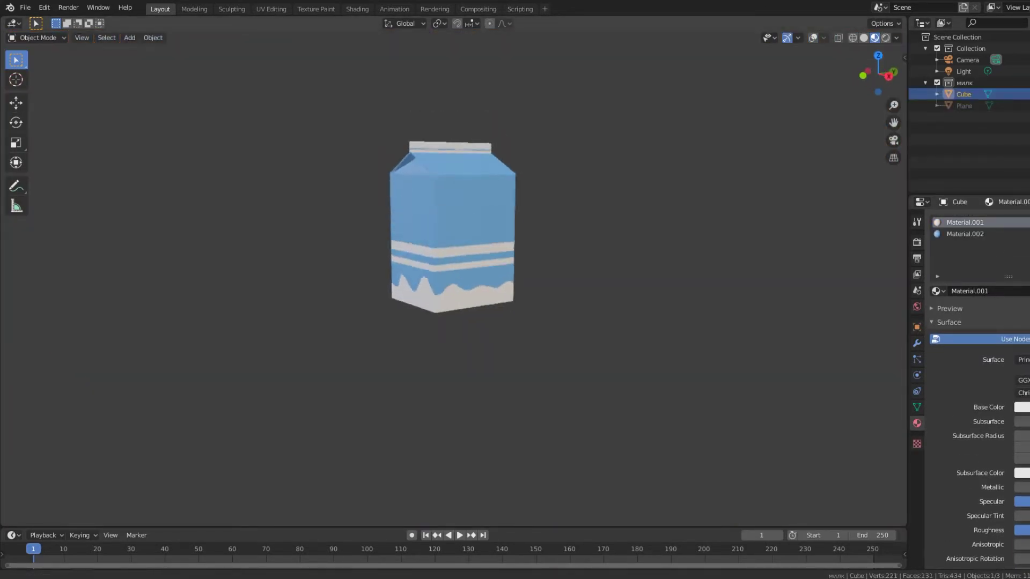
pyautogui.hotkey('shift', 'a')
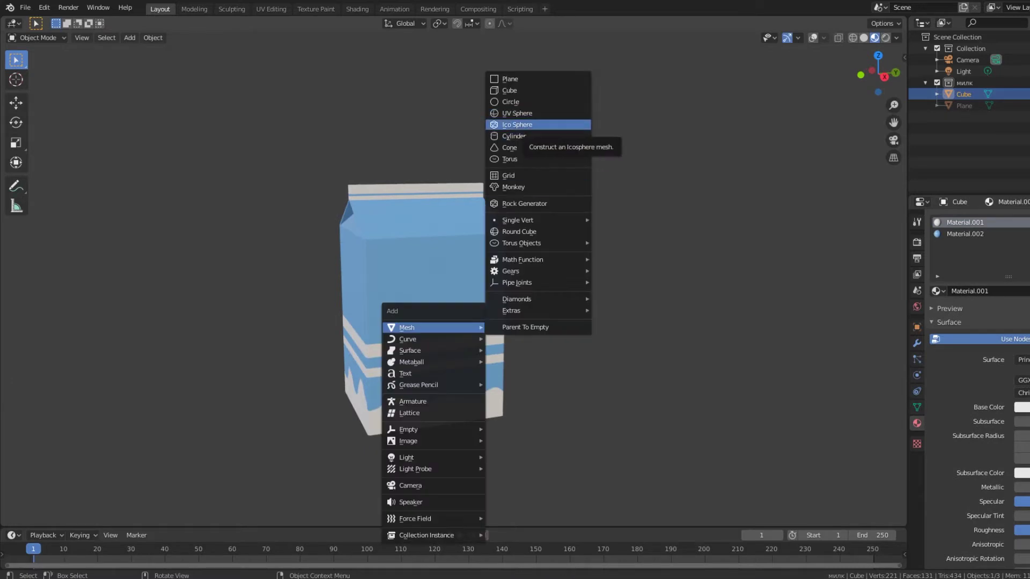
pyautogui.click(517, 113)
pyautogui.hotkey('shift', 'alt', 'z')
pyautogui.press('KP_0')
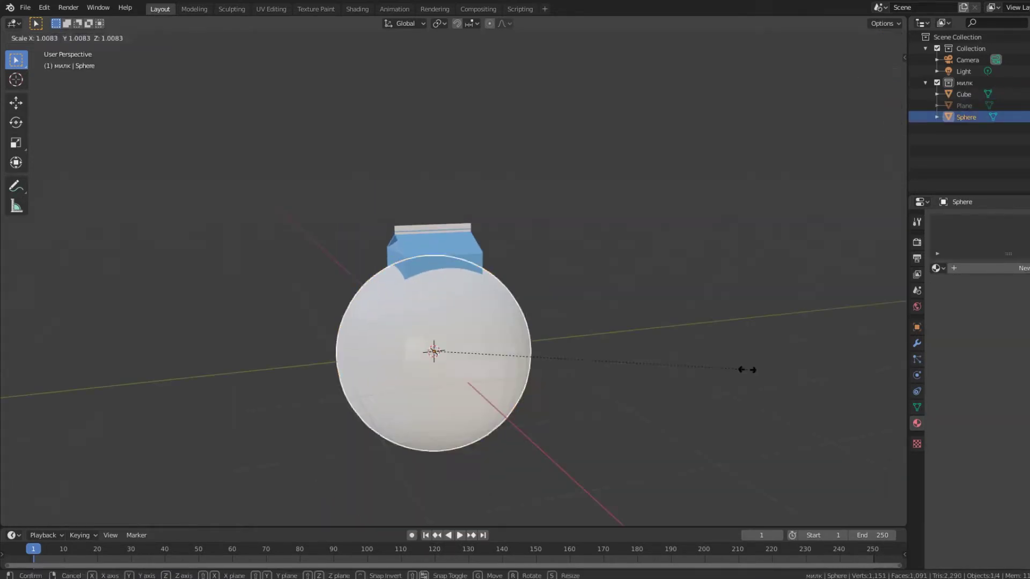
# Flatten the sphere along X and place it on the carton's front.
pyautogui.press('s')
pyautogui.press('x')
pyautogui.press('Return')
pyautogui.press('KP_3')
pyautogui.moveTo(445, 295)
pyautogui.mouseDown(button='middle')
pyautogui.moveTo(483, 268)
pyautogui.moveTo(472, 290)
pyautogui.mouseUp(button='middle')
pyautogui.scroll(-3, 445, 295)
pyautogui.scroll(4, 445, 295)
pyautogui.press('g')
pyautogui.press('Return')
pyautogui.scroll(3, 446, 295)
pyautogui.press('g')
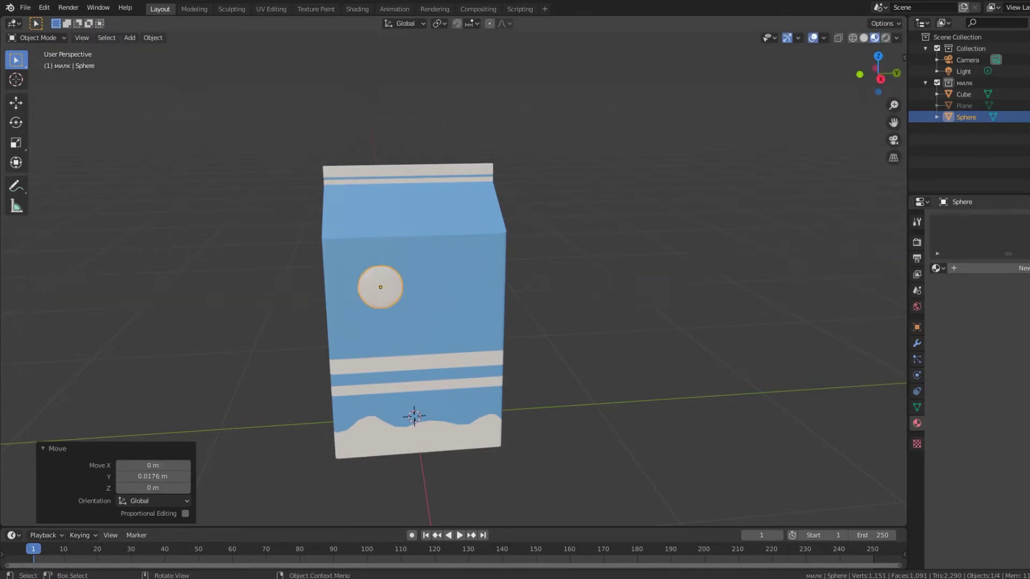
# Give the eye a new black material with slightly raised Metallic.
pyautogui.moveTo(536, 268); pyautogui.dragTo(558, 268, button='middle')
pyautogui.click(1022, 268)
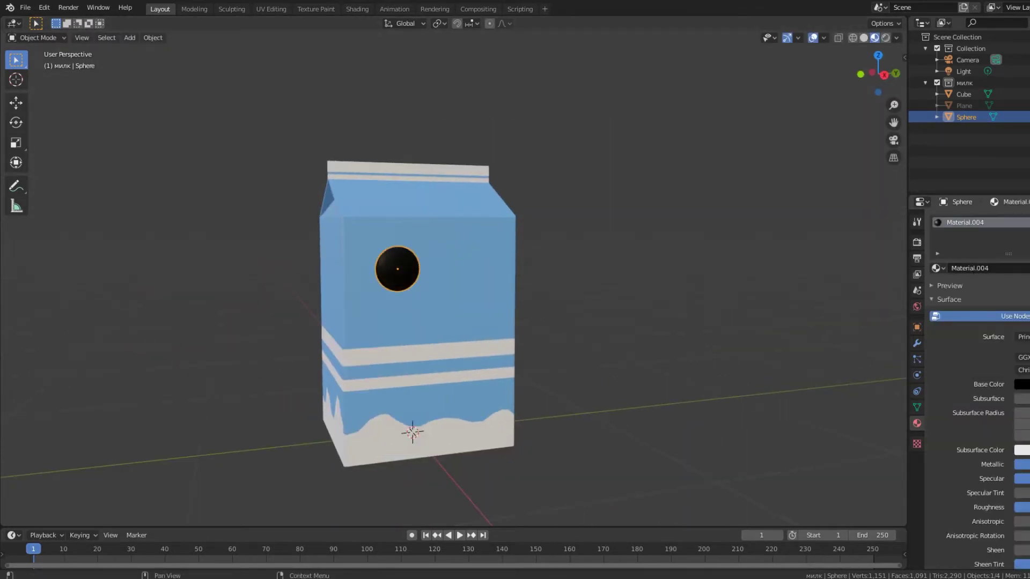
pyautogui.scroll(2, 454, 269)
pyautogui.moveTo(1019, 464); pyautogui.dragTo(1028, 464)
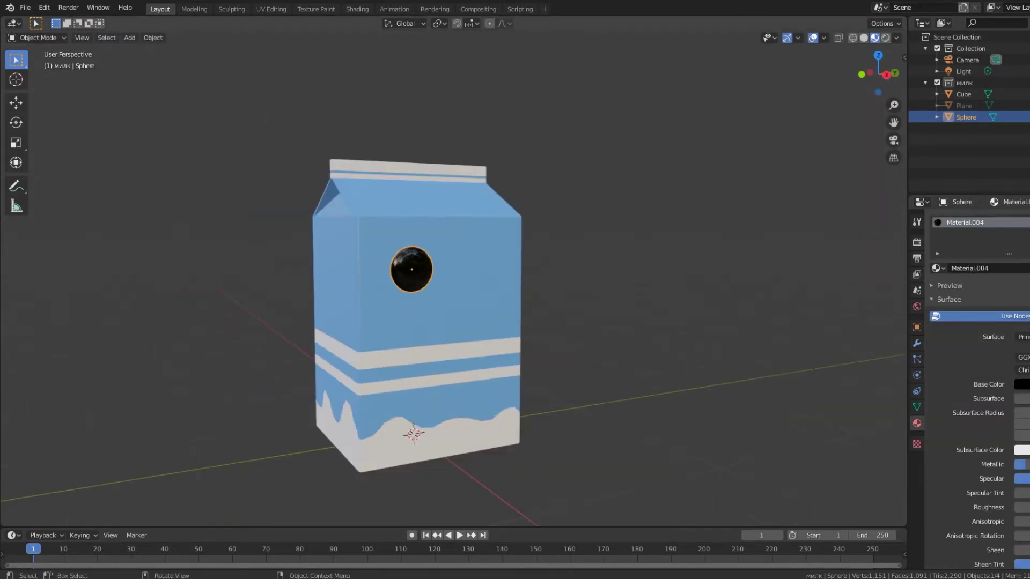
# Duplicate the eye beside the first one and save the file.
pyautogui.press('Return')
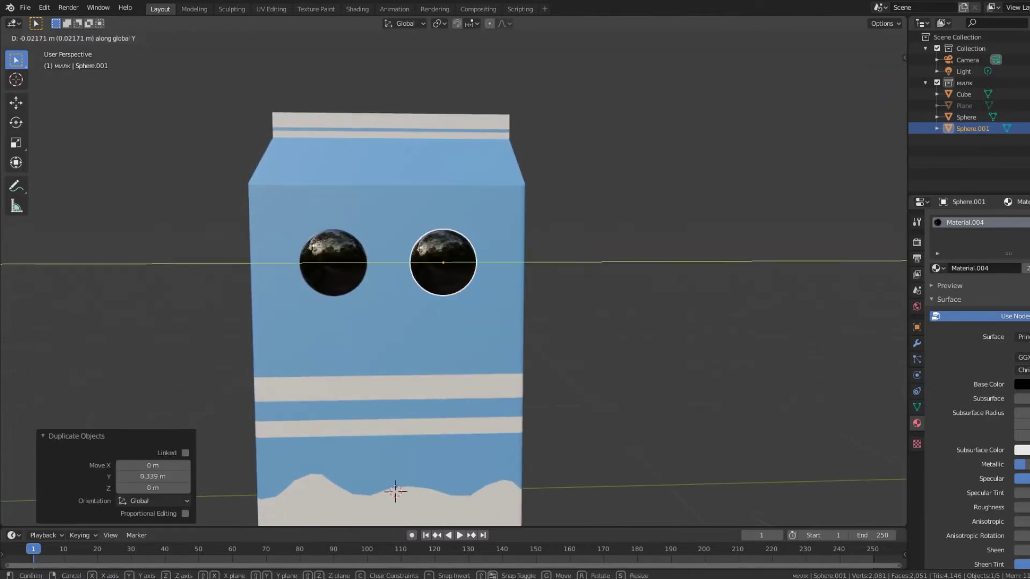
pyautogui.hotkey('alt', 'a')
pyautogui.hotkey('ctrl', 's')
pyautogui.hotkey('shift', 'a')
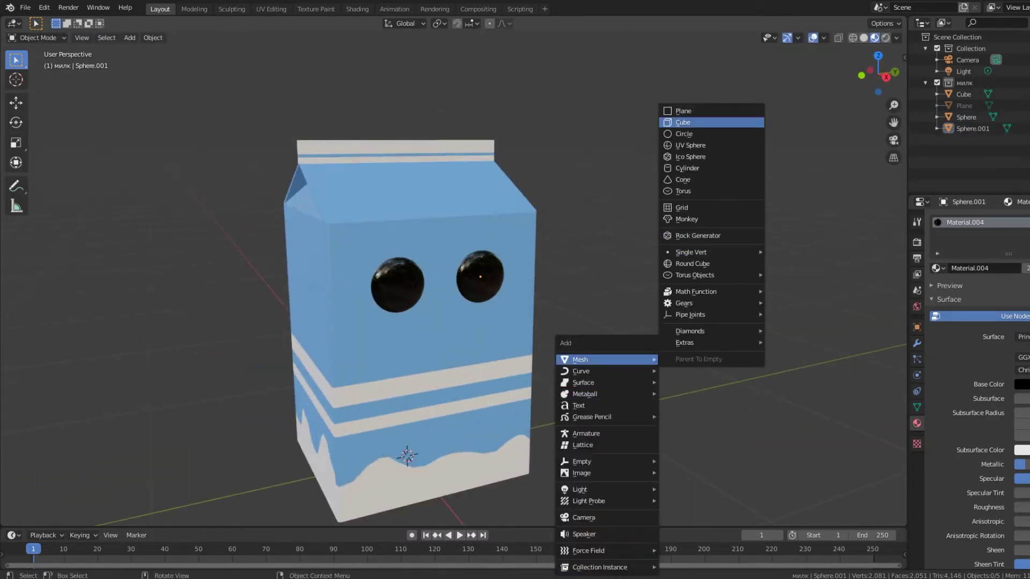
# Add a new UV sphere for the mouth and view it from the side.
pyautogui.click(692, 145)
pyautogui.press('KP_1')
pyautogui.press('KP_3')
pyautogui.press('Tab')
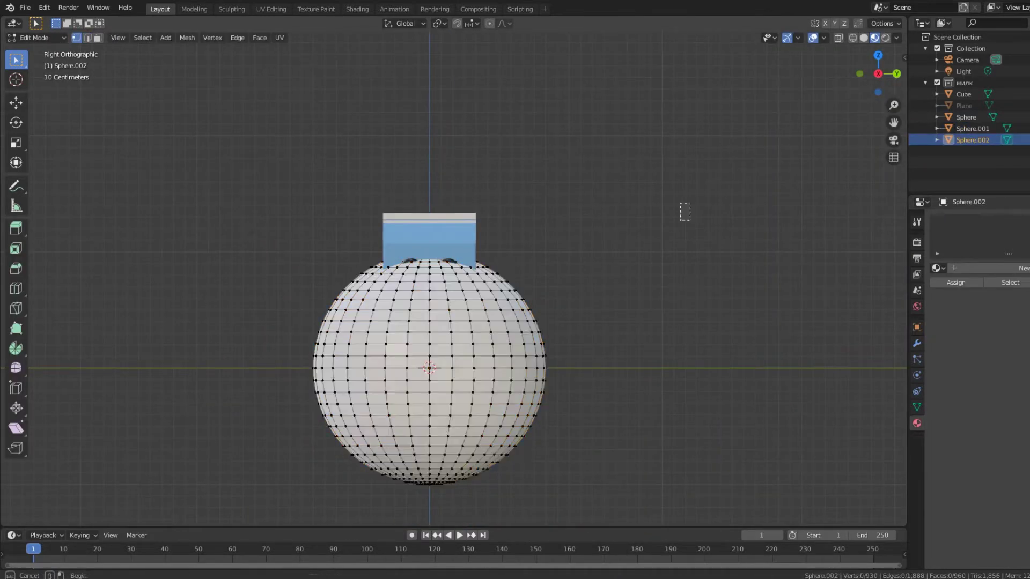
pyautogui.press('Escape')
# Select the sphere's right half in X-ray and extrude it into a capsule.
pyautogui.moveTo(453, 149); pyautogui.dragTo(678, 485)
pyautogui.hotkey('alt', 'z')
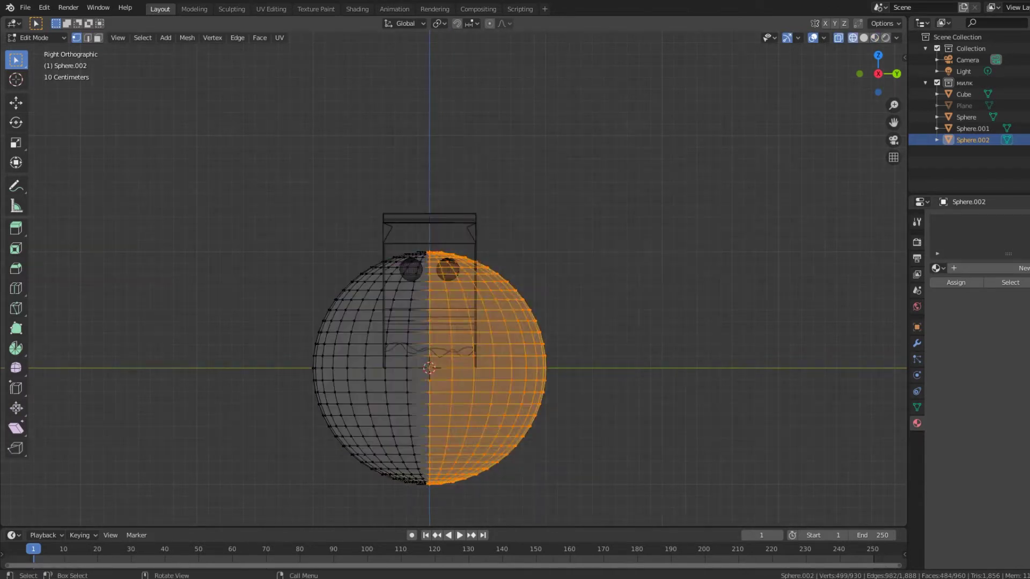
pyautogui.moveTo(427, 127); pyautogui.dragTo(683, 490)
pyautogui.press('e')
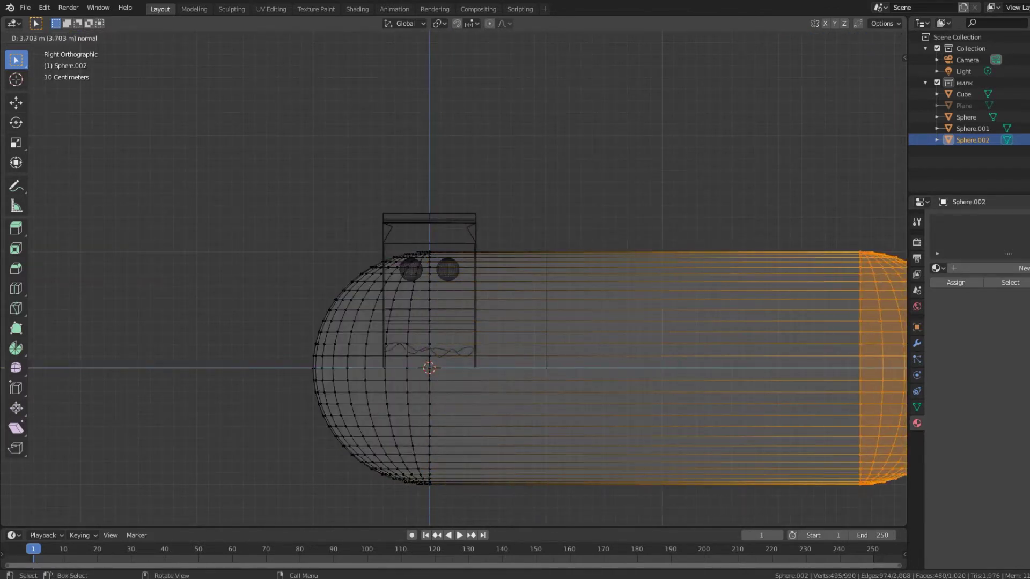
pyautogui.press('Return')
pyautogui.press('Tab')
pyautogui.hotkey('alt', 'z')
# Shrink the capsule down to mouth size at face height.
pyautogui.press('s')
pyautogui.moveTo(515, 290)
pyautogui.mouseDown(button='middle')
pyautogui.moveTo(483, 322)
pyautogui.moveTo(536, 322)
pyautogui.mouseUp(button='middle')
pyautogui.scroll(3, 408, 467)
pyautogui.press('Return')
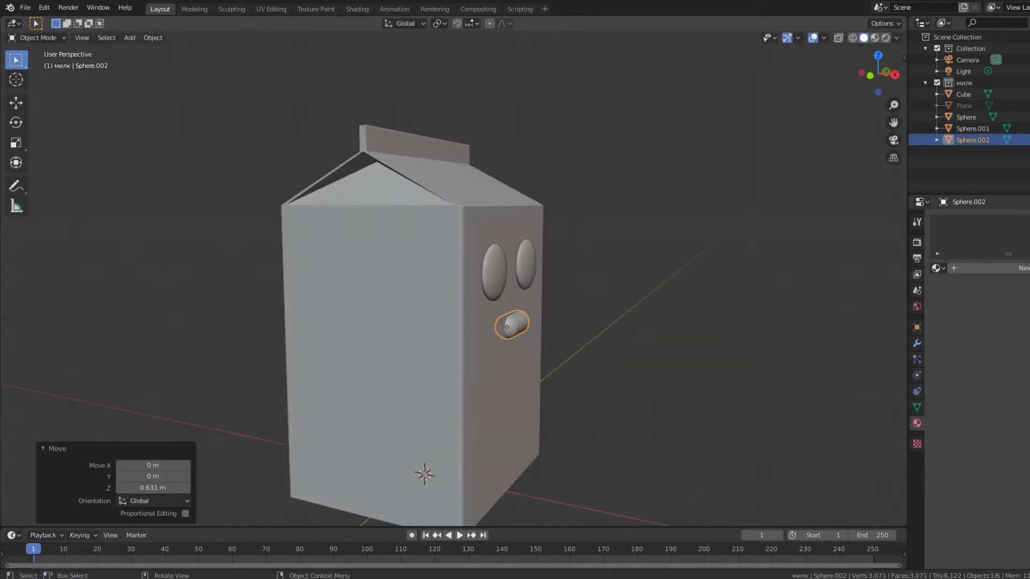
pyautogui.click(592, 378)
pyautogui.moveTo(591, 377); pyautogui.dragTo(537, 378, button='middle')
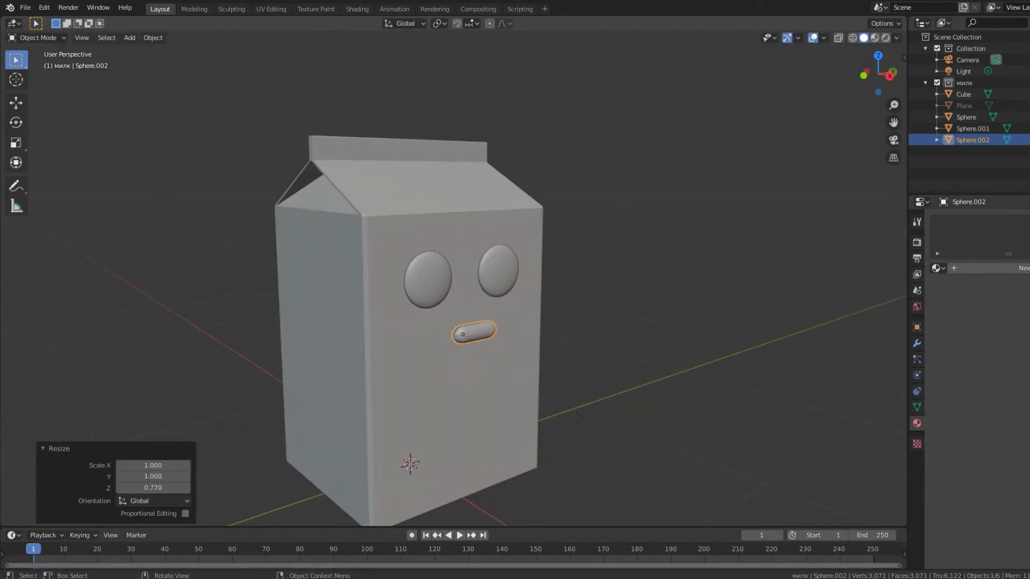
pyautogui.moveTo(575, 411); pyautogui.dragTo(558, 411, button='middle')
pyautogui.scroll(3, 558, 411)
# Reposition the mouth below the eyes and preview the model with materials.
pyautogui.click(542, 385)
pyautogui.press('Tab')
pyautogui.hotkey('shift', 'z')
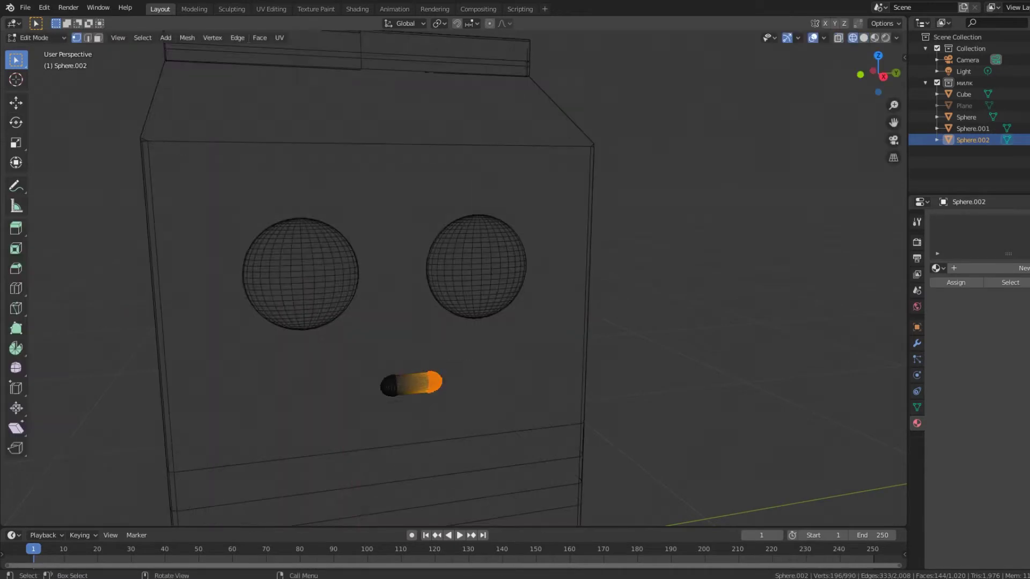
pyautogui.hotkey('shift', 'z')
pyautogui.press('g')
pyautogui.press('Return')
pyautogui.press('Tab')
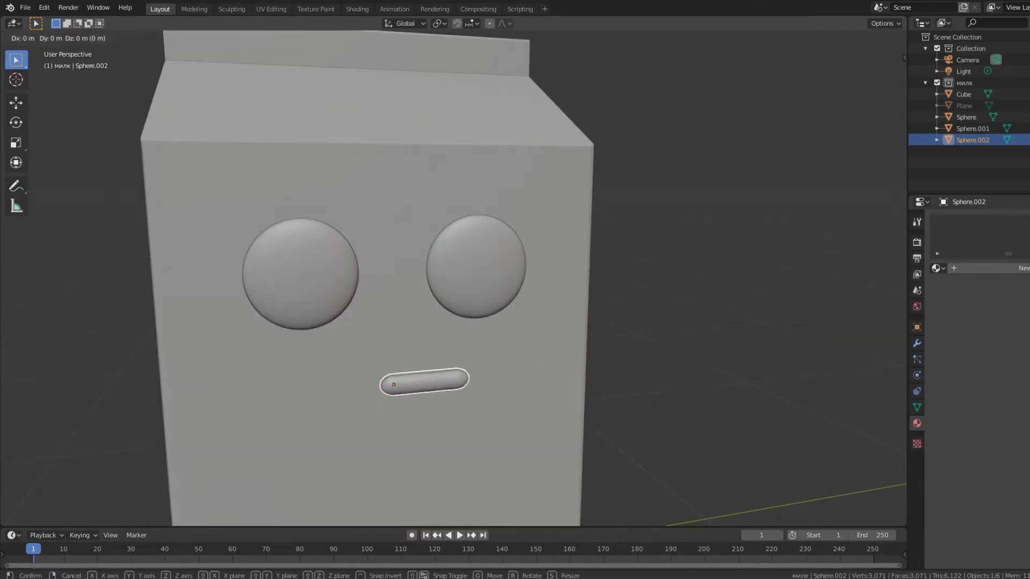
pyautogui.scroll(-3, 453, 289)
pyautogui.press('z')
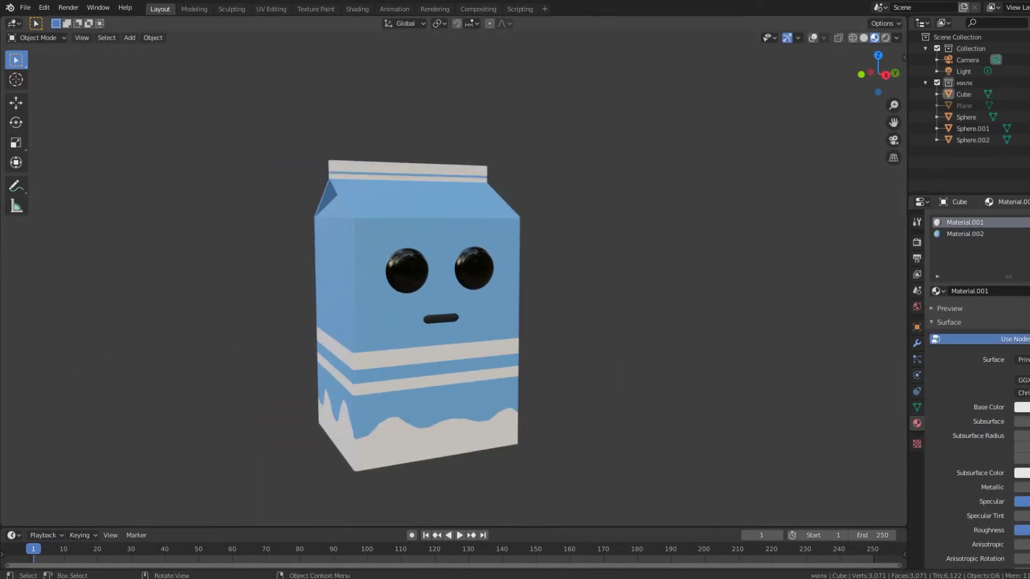
# Try a mouth copy tilted 25 degrees as an eyebrow, then delete it.
pyautogui.scroll(2, 413, 317)
pyautogui.click(437, 327)
pyautogui.hotkey('shift', 'alt', 'z')
pyautogui.press('z')
pyautogui.press('Return')
pyautogui.press('g')
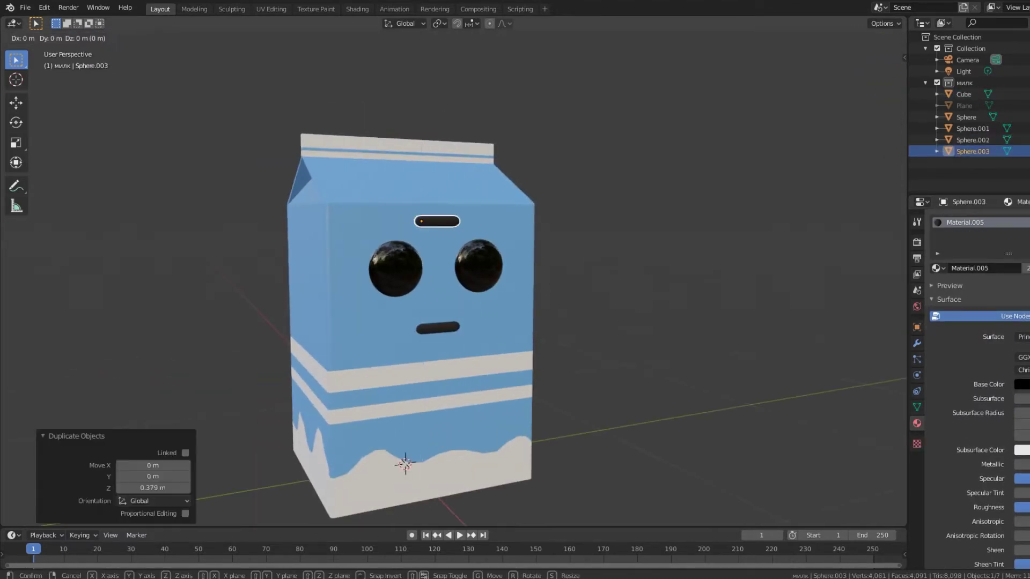
pyautogui.press('KP_3')
pyautogui.press('r')
pyautogui.press('Return')
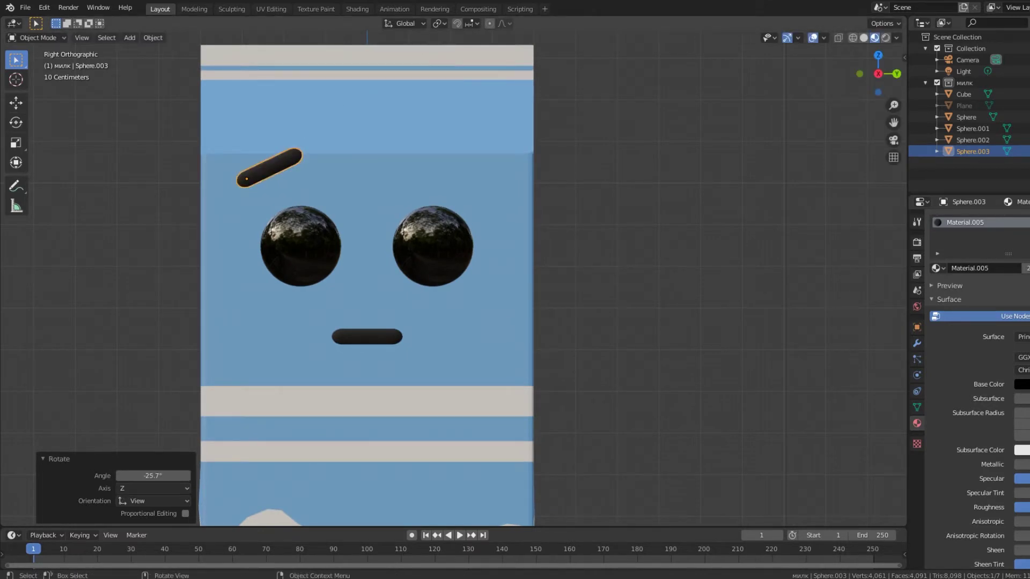
pyautogui.press('Delete')
# Add trial loop cuts across the mouth in Edit Mode.
pyautogui.click(367, 337)
pyautogui.press('Tab')
pyautogui.hotkey('shift', 'z')
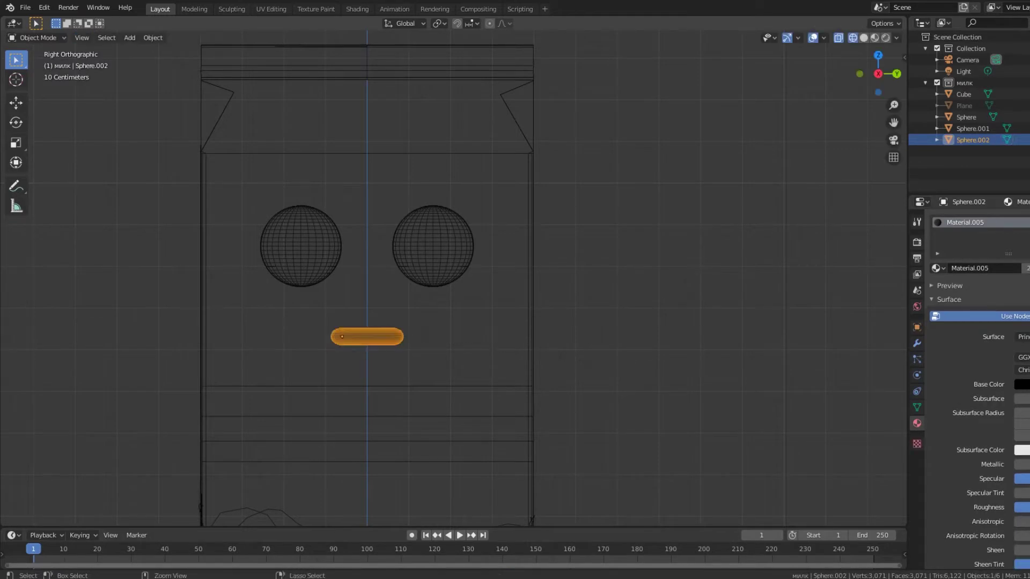
pyautogui.scroll(2, 462, 280)
pyautogui.hotkey('shift', 'z')
pyautogui.hotkey('alt', 'a')
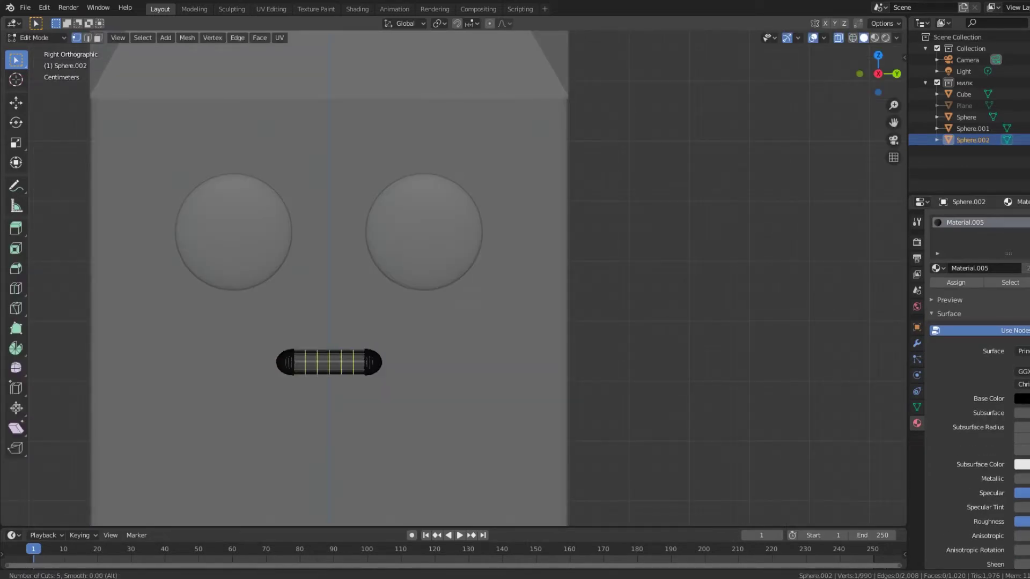
pyautogui.click(329, 362)
pyautogui.hotkey('alt', 'a')
pyautogui.press('KP_Decimal')
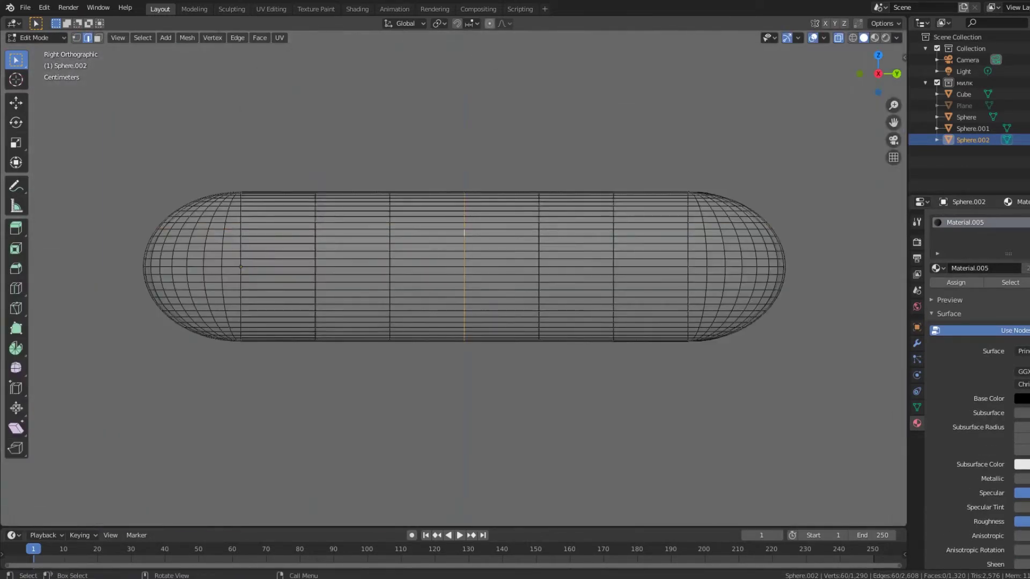
# Enable proportional editing and replace the cuts with four new loop cuts.
pyautogui.press('o')
pyautogui.press('s')
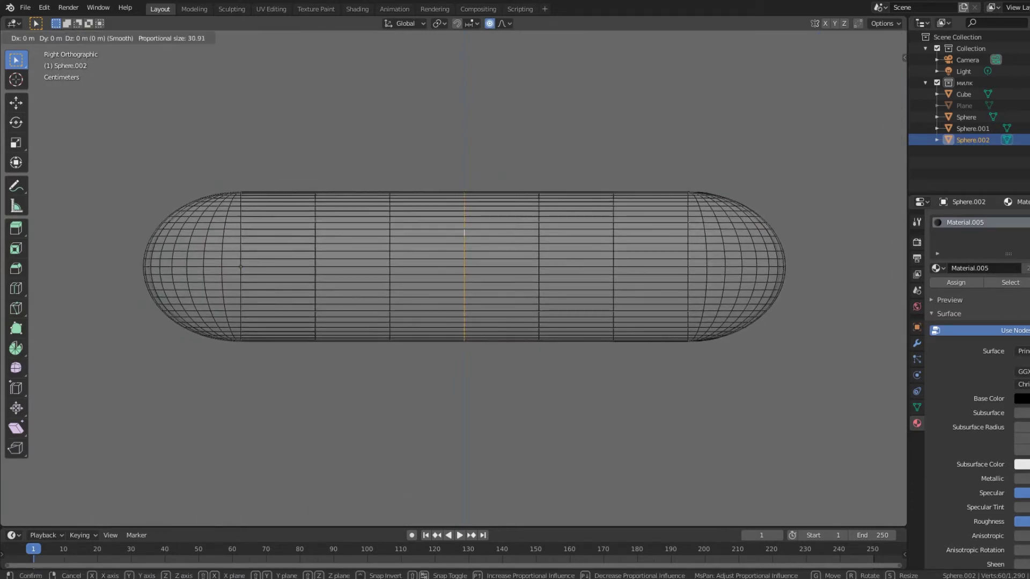
pyautogui.scroll(-4, 464, 233)
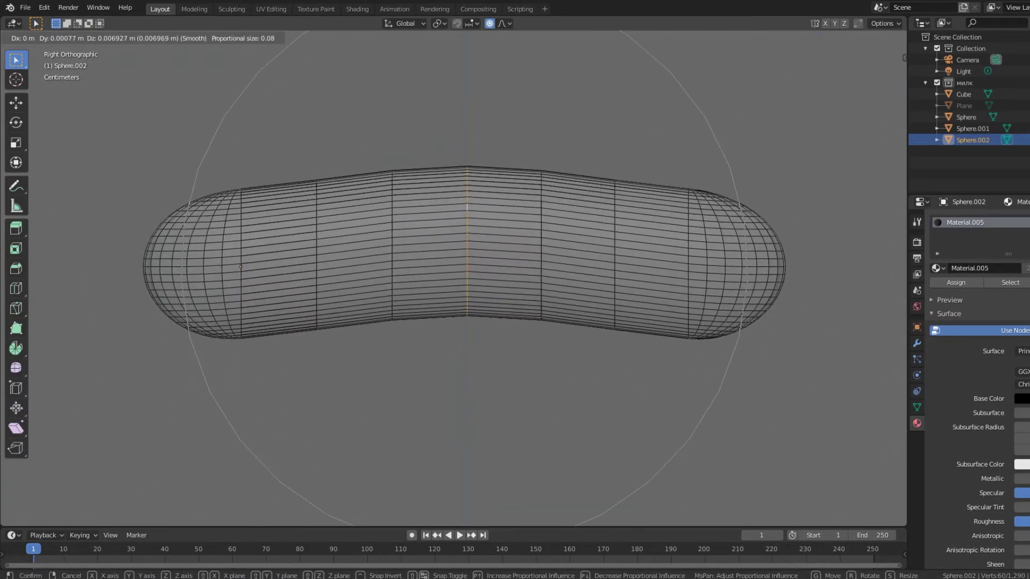
pyautogui.press('Escape')
pyautogui.hotkey('ctrl', 'z')
pyautogui.hotkey('ctrl', 'r')
pyautogui.click(466, 279)
# Raise the mouth's centre loop along Z to bend it into an arc.
pyautogui.keyDown('alt'); pyautogui.click(464, 214); pyautogui.keyUp('alt')
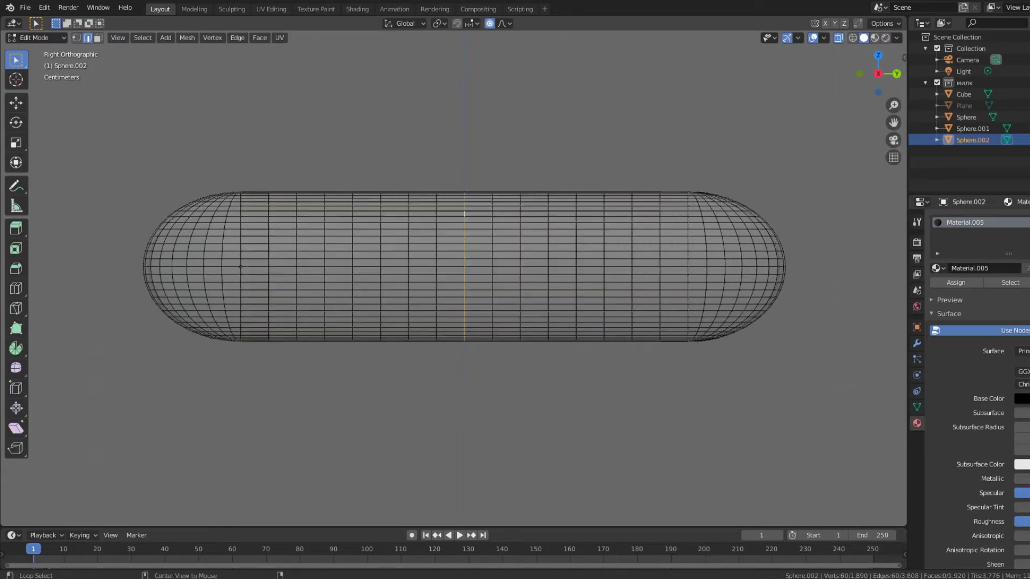
pyautogui.press('z')
pyautogui.scroll(-1, 464, 214)
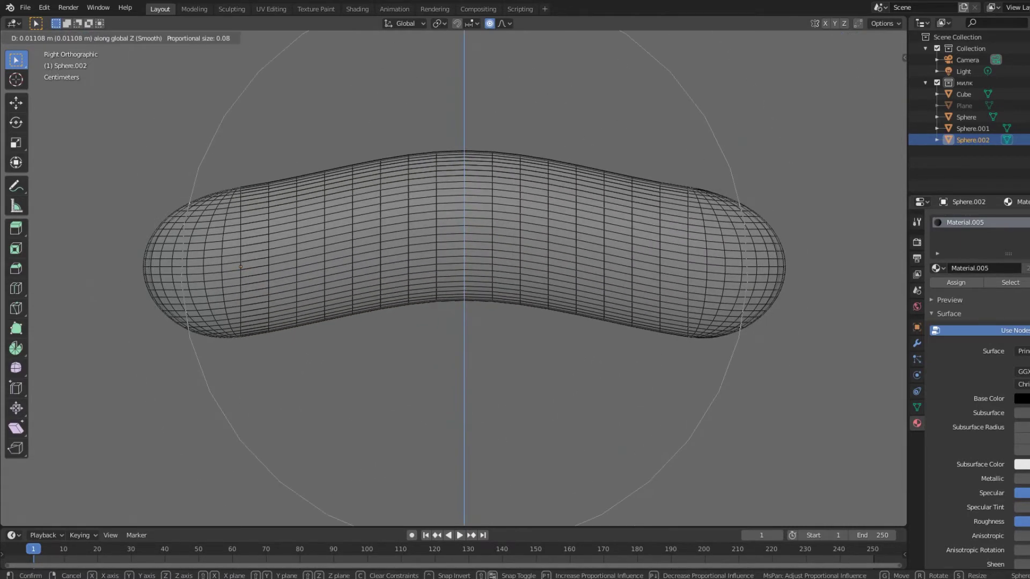
pyautogui.press('Return')
# Tilt the mouth's right and left ends to follow the curve.
pyautogui.moveTo(692, 140); pyautogui.dragTo(841, 389)
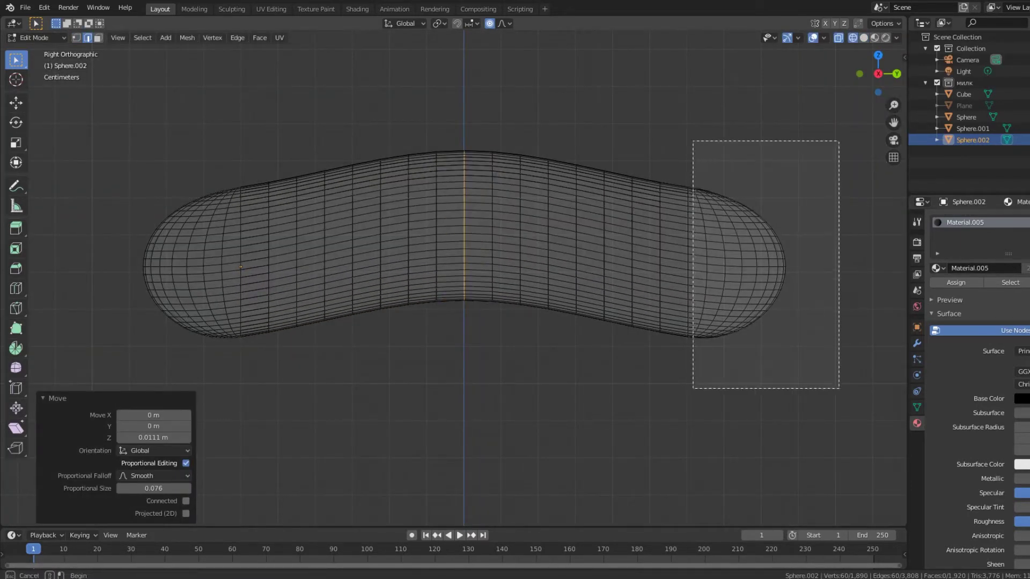
pyautogui.press('r')
pyautogui.click(857, 395)
pyautogui.moveTo(71, 161); pyautogui.dragTo(238, 358)
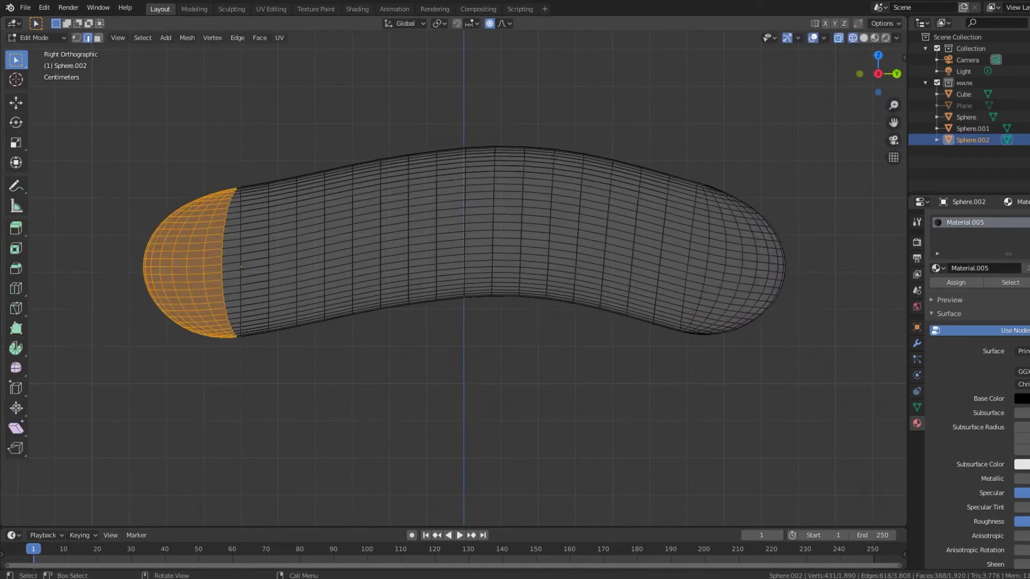
pyautogui.press('g')
pyautogui.press('Escape')
pyautogui.scroll(-5, 464, 268)
pyautogui.moveTo(464, 268)
pyautogui.mouseDown(button='middle')
pyautogui.moveTo(493, 247)
pyautogui.moveTo(451, 295)
pyautogui.mouseUp(button='middle')
# Leave Edit Mode and reselect the curved mouth to copy it as an eyebrow.
pyautogui.press('Tab')
pyautogui.click(456, 268)
pyautogui.scroll(3, 456, 268)
pyautogui.press('Tab')
pyautogui.hotkey('alt', 'z')
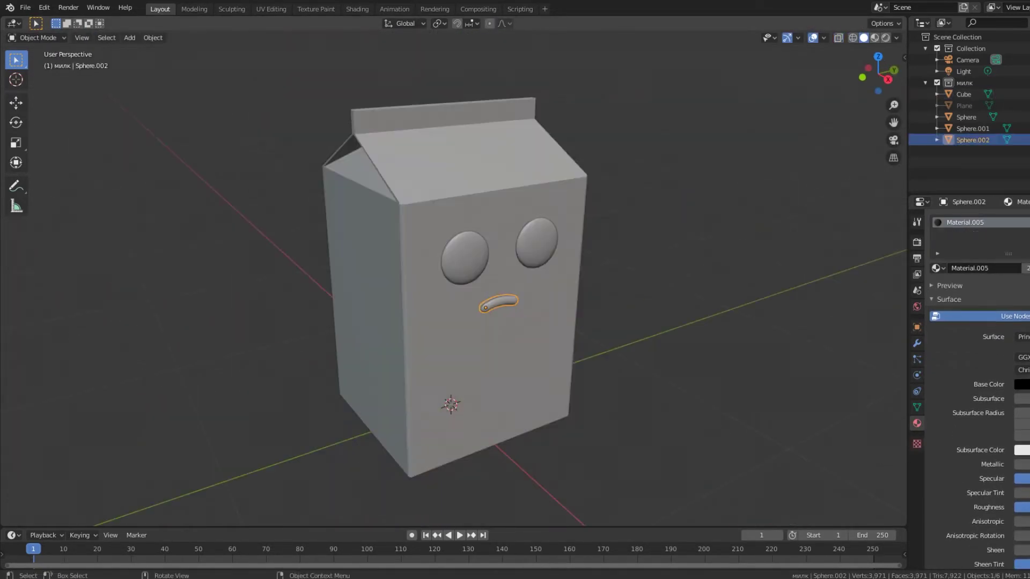
# Place the first eyebrow copy over the left eye and flip it upside down.
pyautogui.press('Return')
pyautogui.press('g')
pyautogui.press('y')
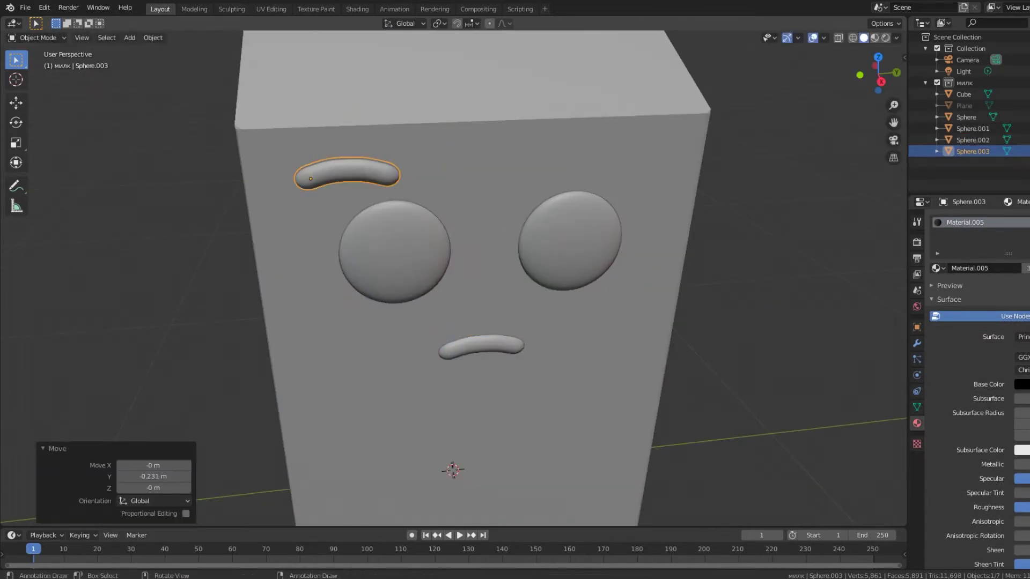
pyautogui.rightClick(375, 290)
pyautogui.click(429, 210)
pyautogui.press('KP_3')
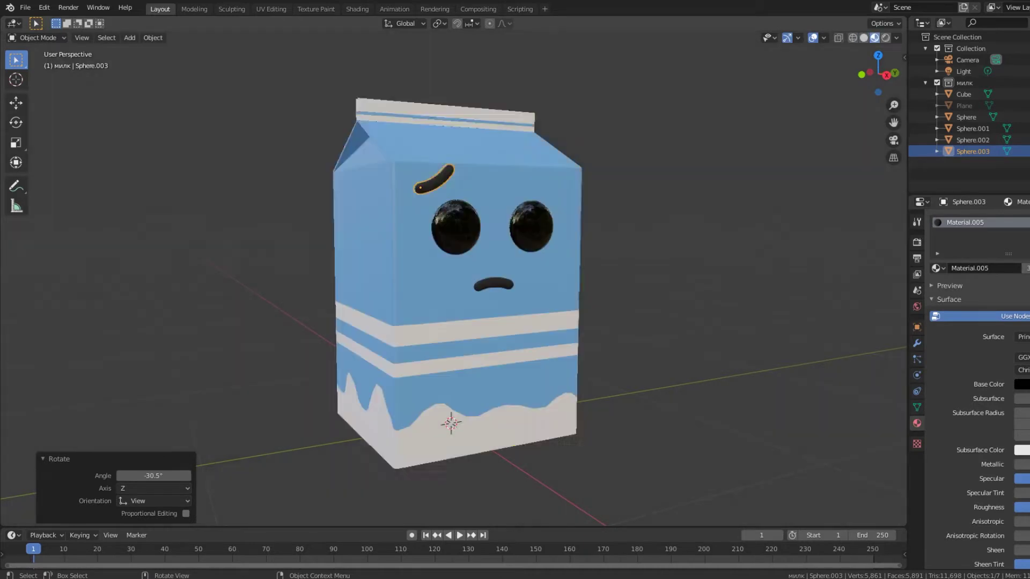
pyautogui.press('Return')
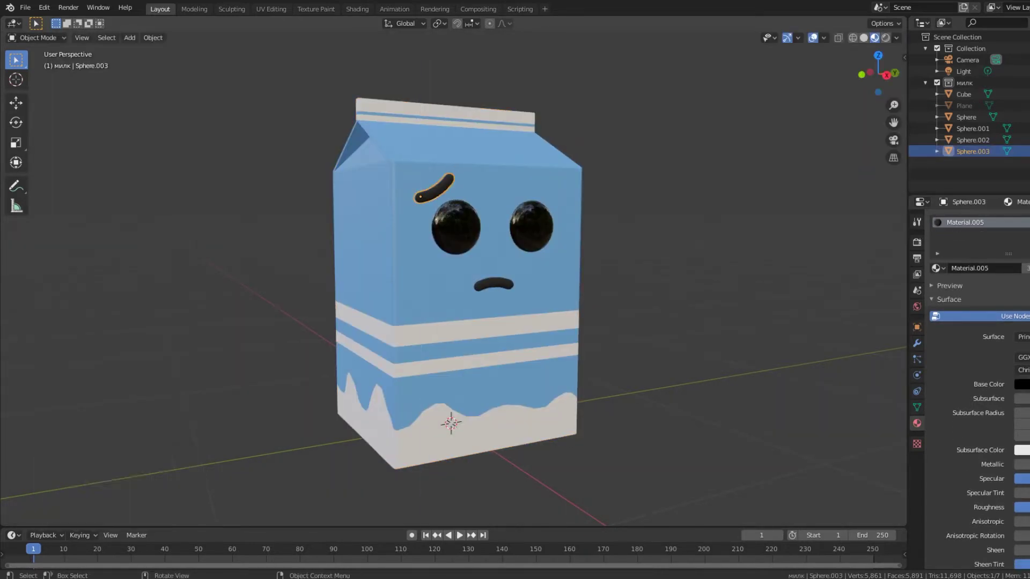
# Duplicate the eyebrow for the right eye, mirror and tilt it, then view through the camera.
pyautogui.hotkey('shift', 'd')
pyautogui.press('Return')
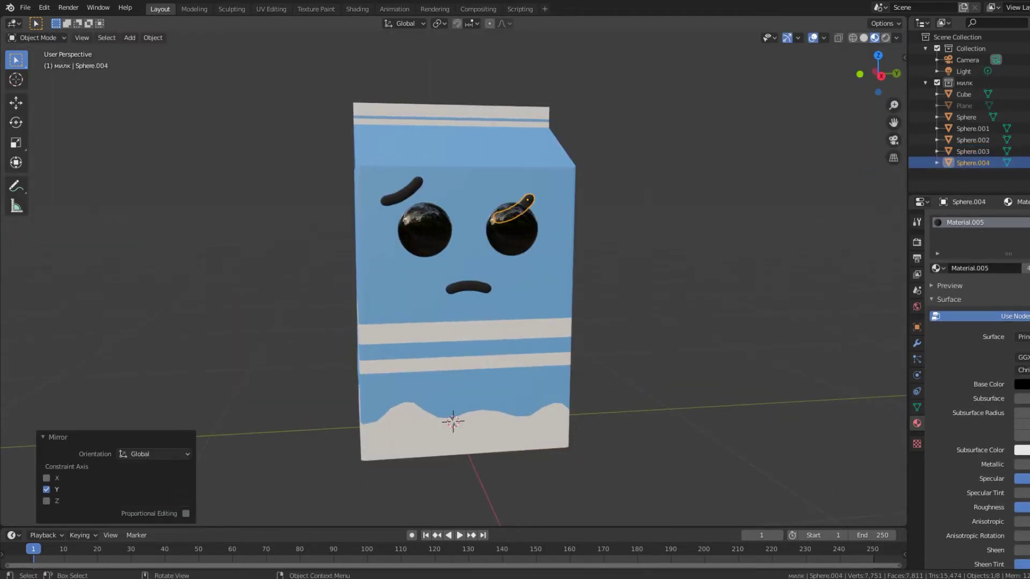
pyautogui.hotkey('ctrl', 'z')
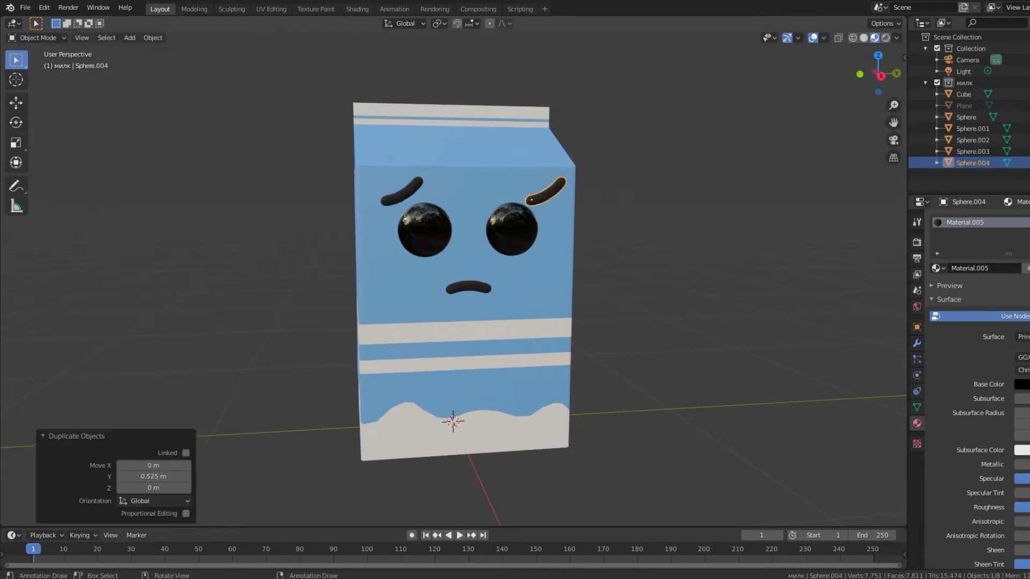
pyautogui.rightClick(558, 225)
pyautogui.click(667, 254)
pyautogui.press('KP_3')
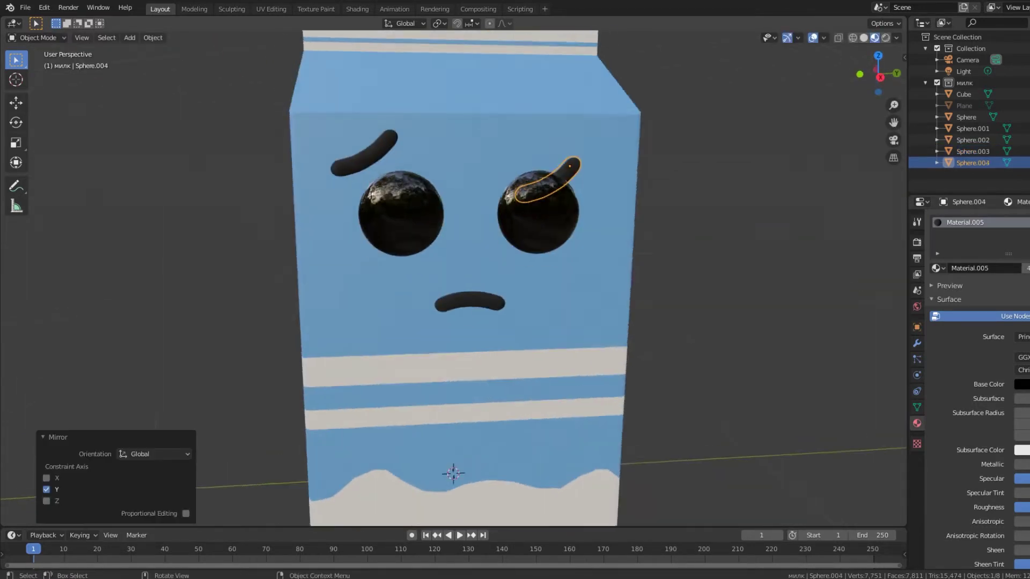
pyautogui.press('r')
pyautogui.click(526, 73)
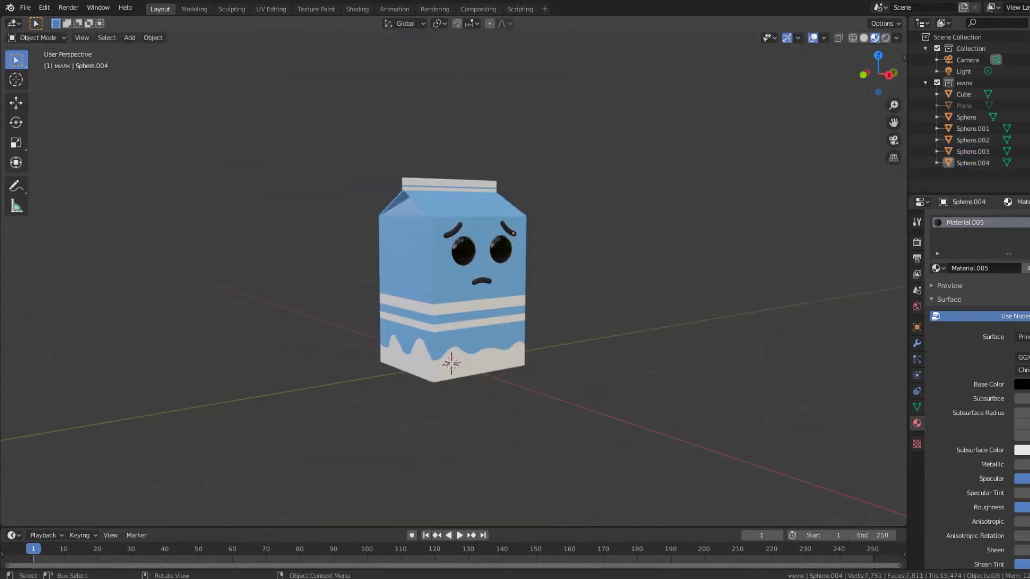
pyautogui.moveTo(526, 73); pyautogui.dragTo(590, 86, button='middle')
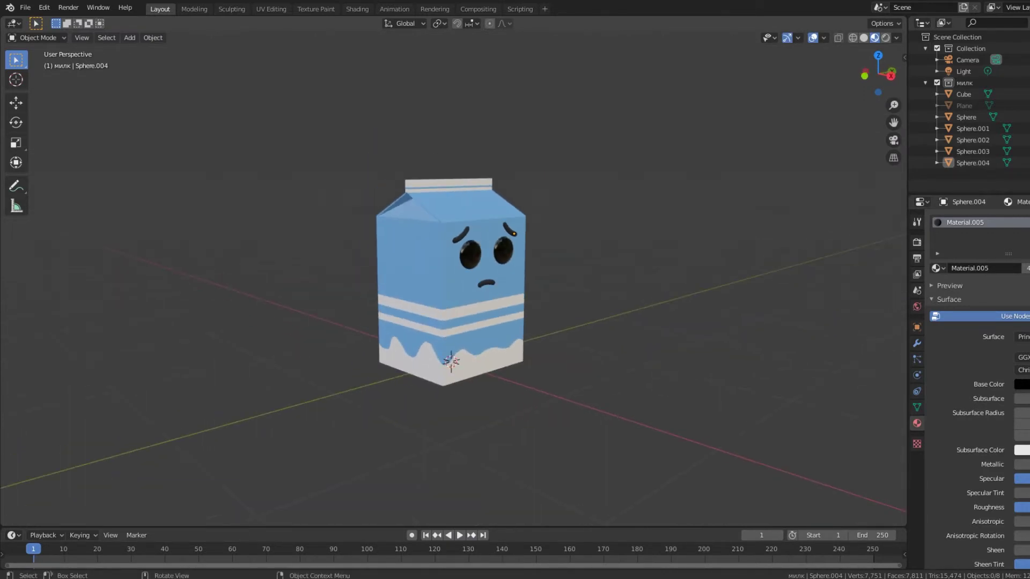
pyautogui.press('KP_0')
# Unhide the orange backdrop and lock the camera to the view to frame the carton larger.
pyautogui.hotkey('alt', 'h')
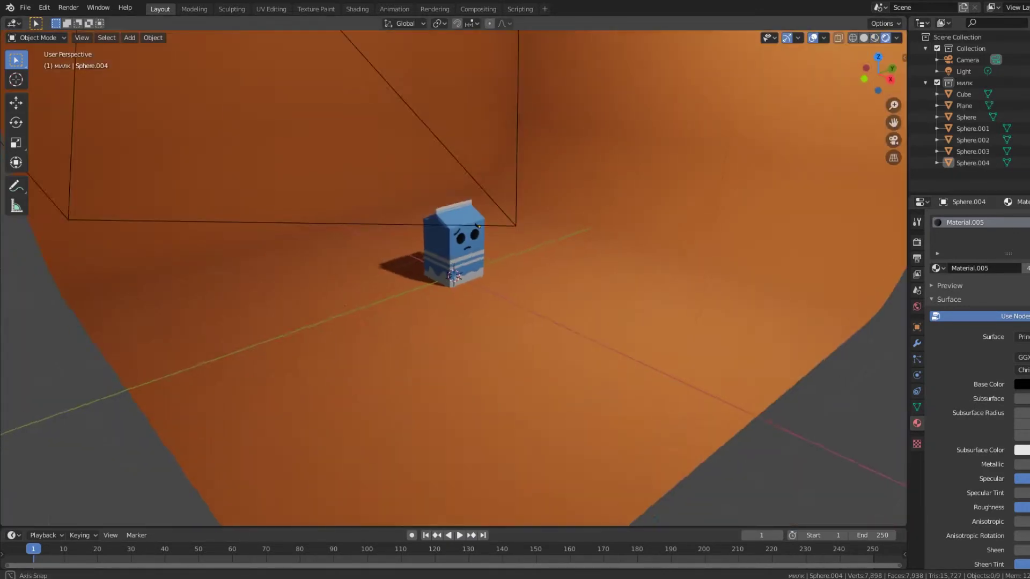
pyautogui.scroll(3, 453, 268)
pyautogui.press('n')
pyautogui.click(885, 193)
pyautogui.moveTo(483, 268)
pyautogui.mouseDown(button='middle')
pyautogui.moveTo(536, 279)
pyautogui.moveTo(454, 225)
pyautogui.moveTo(453, 204)
pyautogui.mouseUp(button='middle')
pyautogui.moveTo(453, 268); pyautogui.dragTo(515, 273, button='middle')
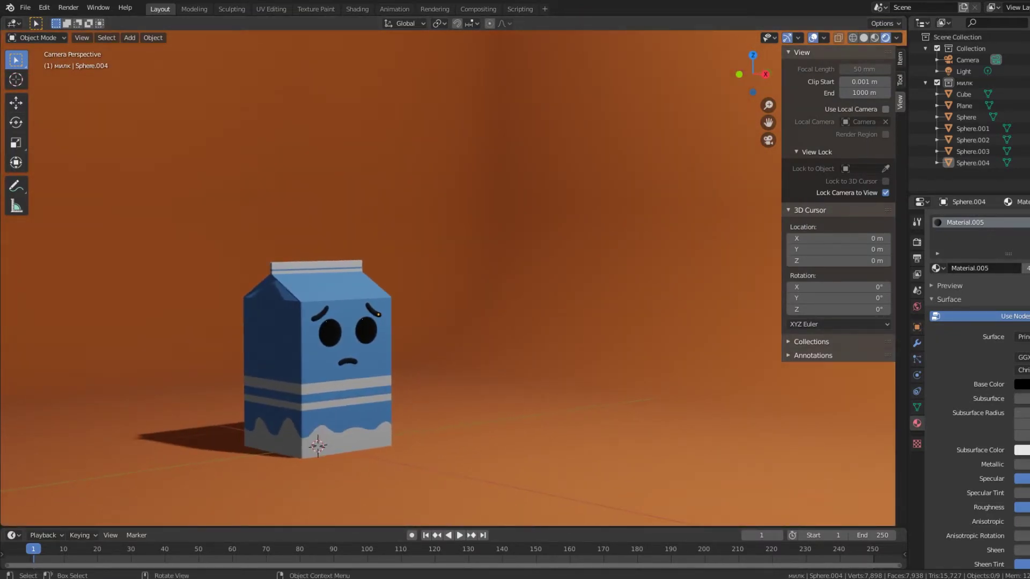
# Hide the sidebar, select the backdrop plane and orbit out of camera view.
pyautogui.click(900, 57)
pyautogui.press('n')
pyautogui.click(965, 106)
pyautogui.scroll(-2, 454, 268)
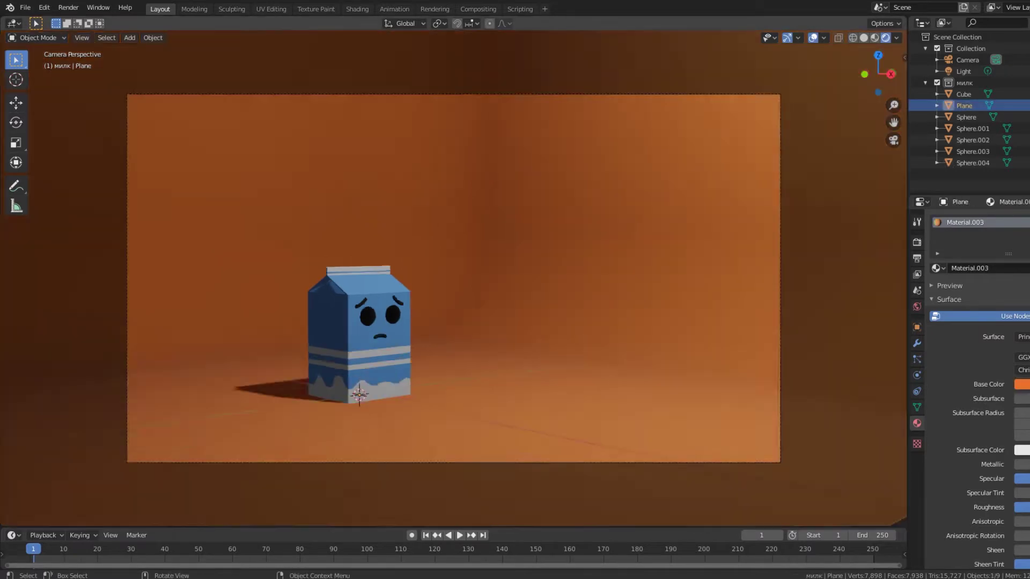
pyautogui.moveTo(453, 269); pyautogui.dragTo(483, 257, button='middle')
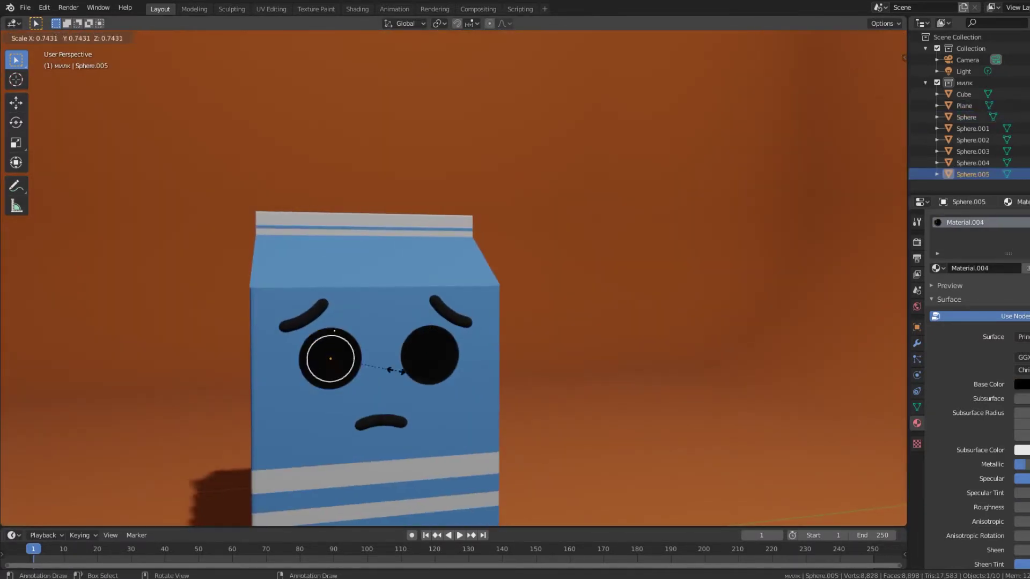
# Shrink, reposition and rotate the sphere into the left eye's highlight.
pyautogui.click(362, 368)
pyautogui.moveTo(362, 368); pyautogui.dragTo(440, 370, button='middle')
pyautogui.press('Return')
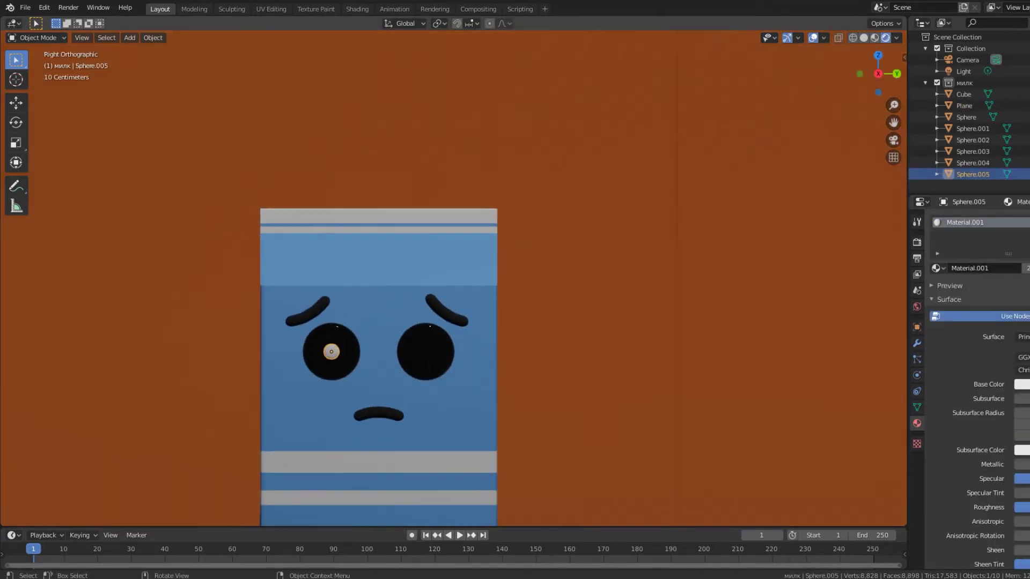
pyautogui.click(342, 366)
pyautogui.moveTo(342, 367); pyautogui.dragTo(462, 376, button='middle')
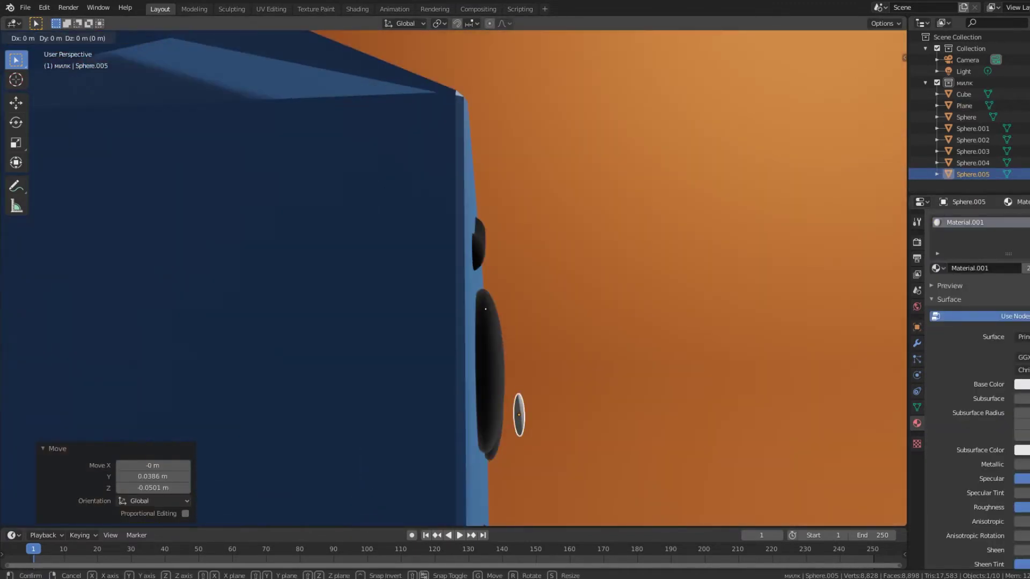
pyautogui.press('KP_1')
pyautogui.press('r')
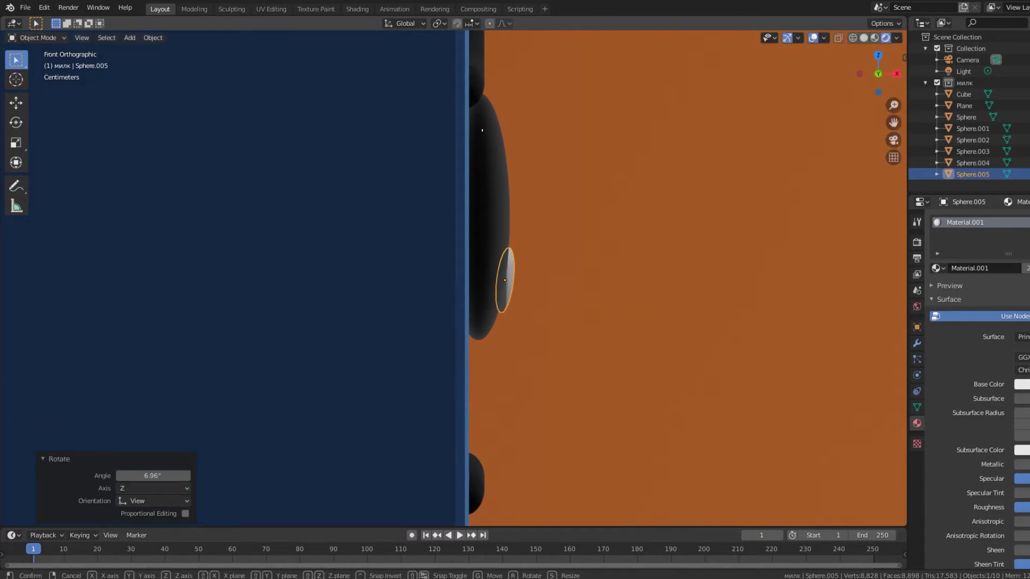
pyautogui.moveTo(483, 268); pyautogui.dragTo(537, 242, button='middle')
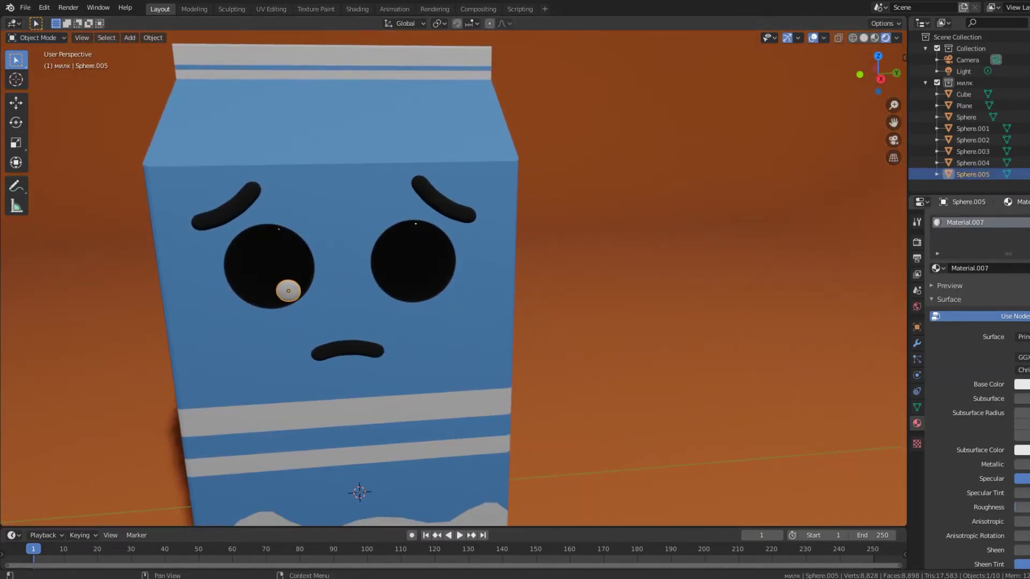
# Flatten the eye highlight along X and tilt it to follow the eye surface.
pyautogui.click(288, 291)
pyautogui.press('KP_Decimal')
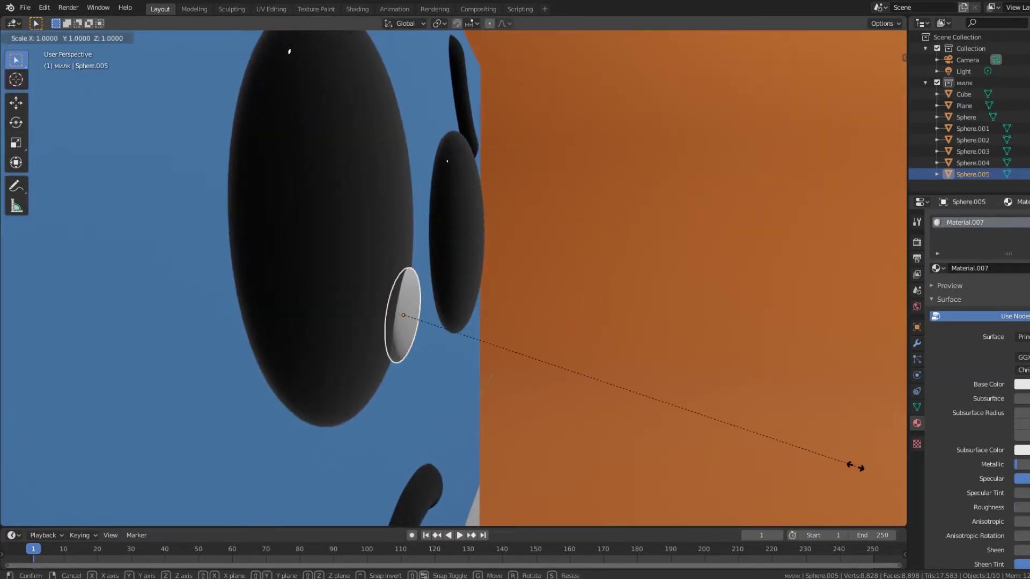
pyautogui.press('x')
pyautogui.click(563, 368)
pyautogui.moveTo(562, 369); pyautogui.dragTo(483, 214, button='middle')
pyautogui.press('KP_7')
pyautogui.press('r')
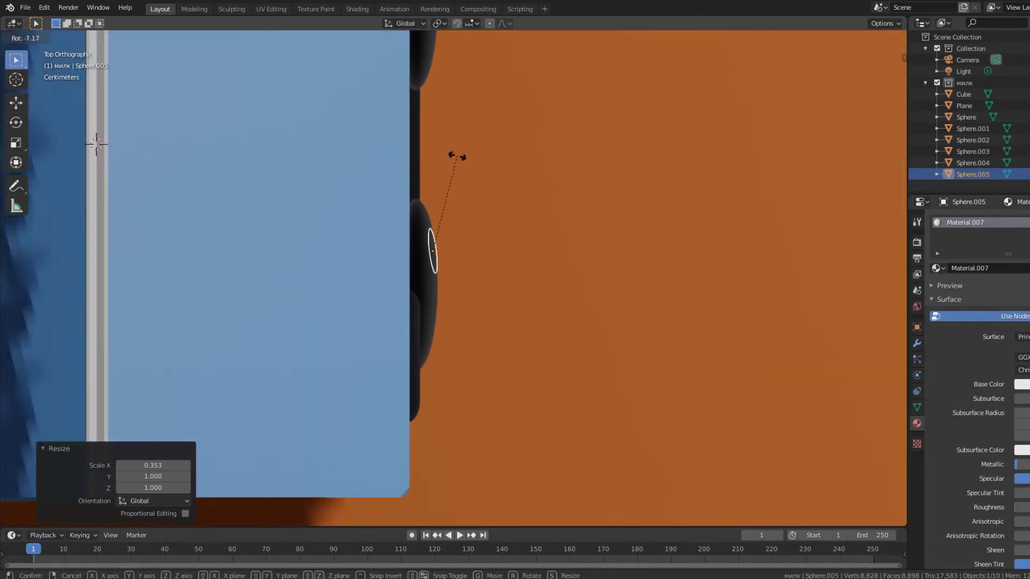
pyautogui.click(457, 156)
pyautogui.moveTo(457, 157)
pyautogui.mouseDown(button='middle')
pyautogui.moveTo(402, 184)
pyautogui.moveTo(448, 166)
pyautogui.mouseUp(button='middle')
# Duplicate the highlight into a second one and sculpt it.
pyautogui.hotkey('shift', 'd')
pyautogui.click(403, 184)
pyautogui.press('g')
pyautogui.click(448, 166)
pyautogui.hotkey('ctrl', 'Tab')
pyautogui.moveTo(410, 134)
pyautogui.mouseDown(button='middle')
pyautogui.moveTo(456, 172)
pyautogui.moveTo(498, 166)
pyautogui.moveTo(538, 243)
pyautogui.mouseUp(button='middle')
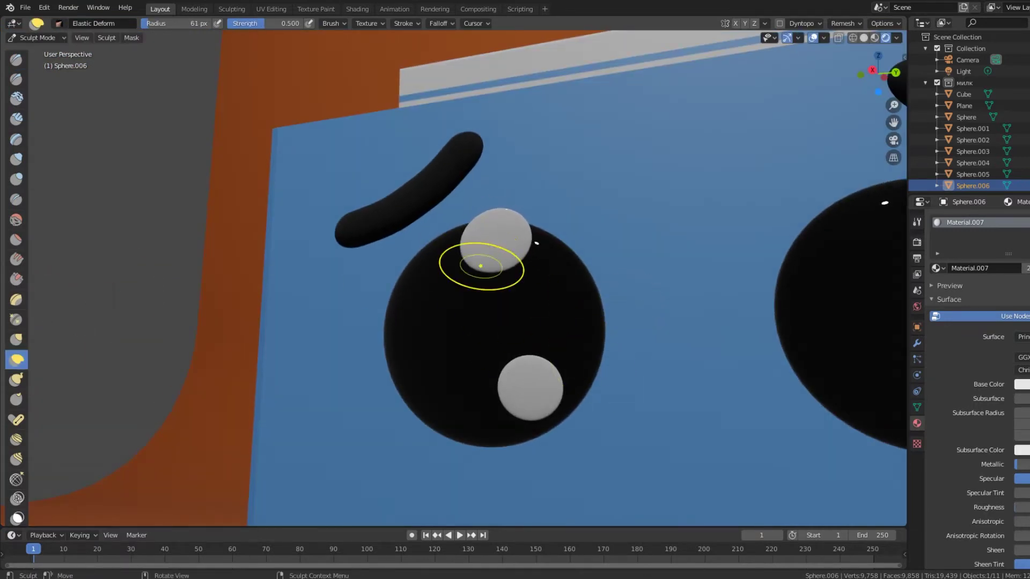
pyautogui.moveTo(481, 265)
pyautogui.mouseDown(button='middle')
pyautogui.moveTo(515, 252)
pyautogui.moveTo(483, 252)
pyautogui.mouseUp(button='middle')
pyautogui.hotkey('ctrl', 'Tab')
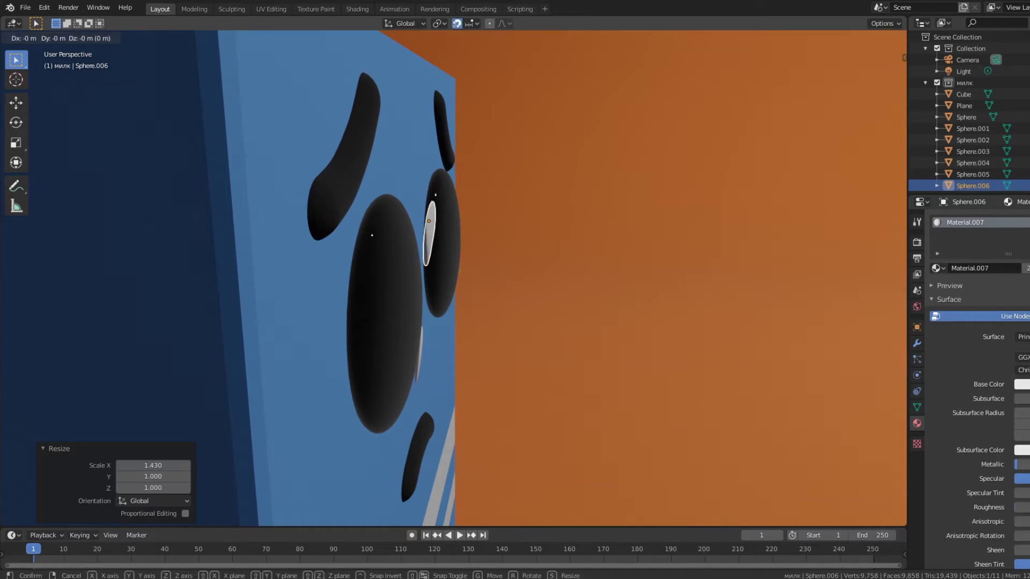
# Move the second highlight -0.02 m along X and adjust its rotation.
pyautogui.press('KP_1')
pyautogui.press('g')
pyautogui.press('x')
pyautogui.press('Return')
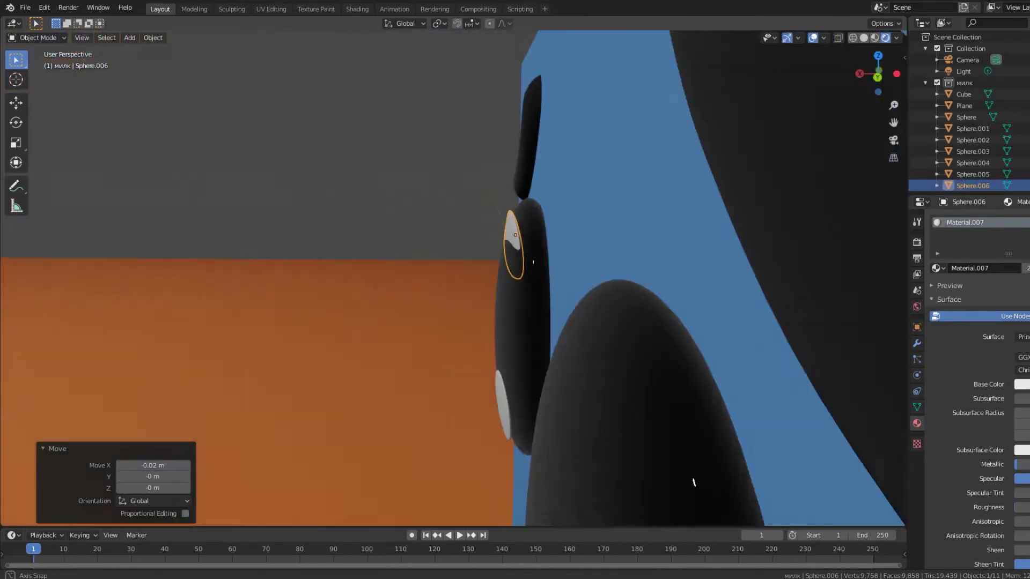
pyautogui.press('KP_1')
pyautogui.moveTo(537, 241)
pyautogui.mouseDown(button='middle')
pyautogui.moveTo(564, 231)
pyautogui.moveTo(509, 247)
pyautogui.moveTo(515, 215)
pyautogui.moveTo(537, 268)
pyautogui.moveTo(483, 242)
pyautogui.mouseUp(button='middle')
pyautogui.press('r')
pyautogui.press('Return')
pyautogui.press('r')
pyautogui.press('Return')
# Reshape the small highlight's outline, then rotate and move it into place.
pyautogui.click(38, 38)
pyautogui.click(40, 76)
pyautogui.hotkey('ctrl', 'z')
pyautogui.moveTo(397, 283); pyautogui.dragTo(429, 257, button='middle')
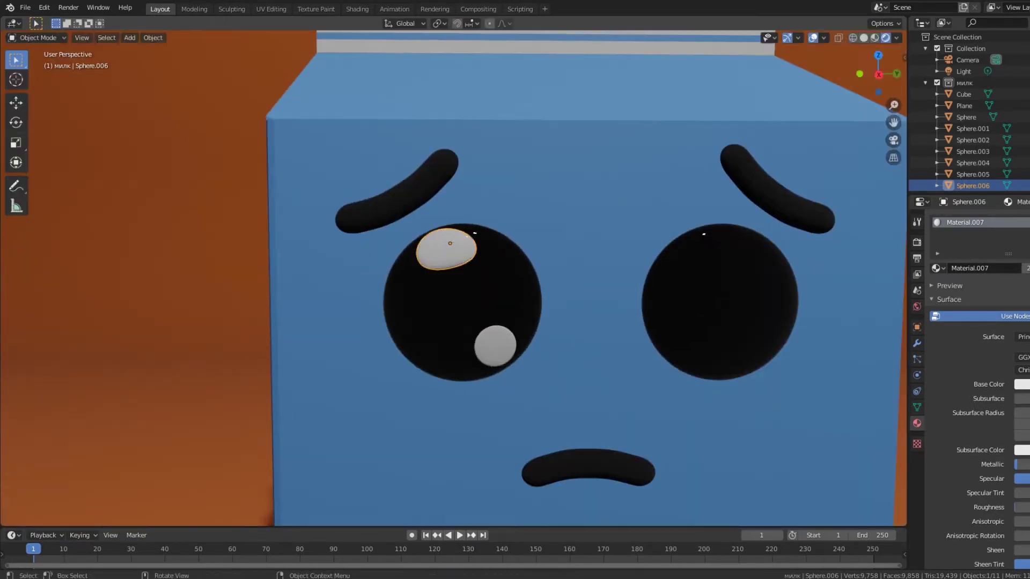
pyautogui.press('KP_3')
pyautogui.press('r')
pyautogui.press('Return')
pyautogui.press('g')
pyautogui.press('KP_1')
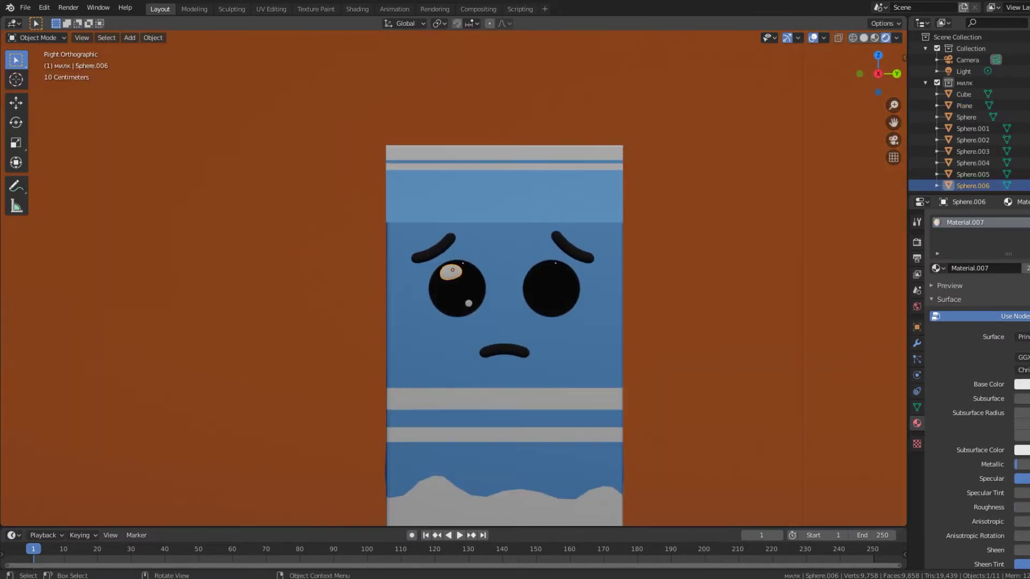
# Rotate the large eye highlight and zoom into a close view of the face.
pyautogui.press('g')
pyautogui.click(590, 220)
pyautogui.press('r')
pyautogui.click(590, 220)
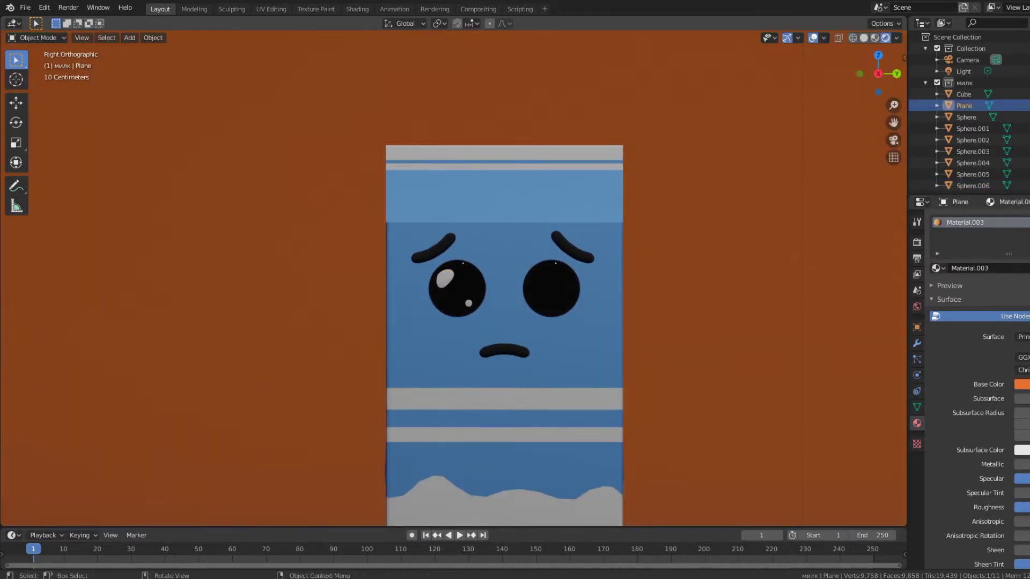
pyautogui.moveTo(590, 220); pyautogui.dragTo(483, 268, button='middle')
pyautogui.scroll(5, 483, 269)
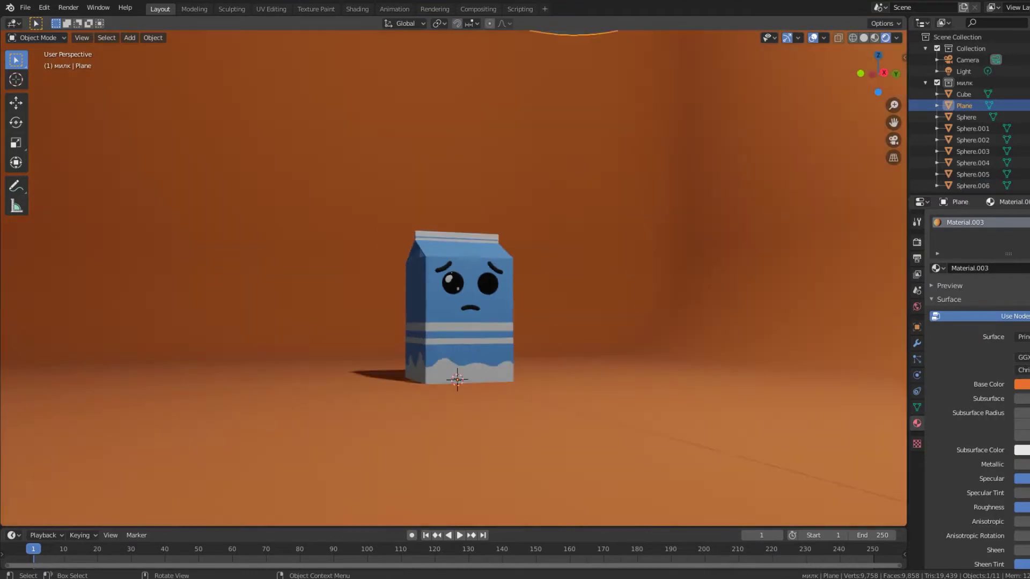
# Duplicate both left-eye highlights sideways along X into the right eye.
pyautogui.keyDown('shift'); pyautogui.click(487, 343); pyautogui.keyUp('shift')
pyautogui.hotkey('shift', 'd')
pyautogui.press('x')
pyautogui.click(671, 300)
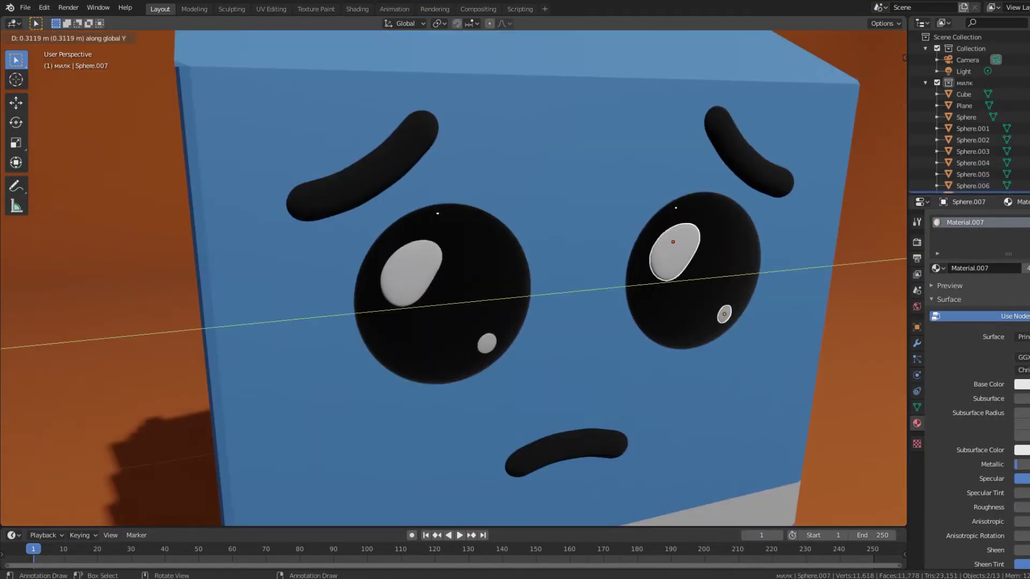
pyautogui.scroll(-5, 454, 279)
pyautogui.click(321, 456)
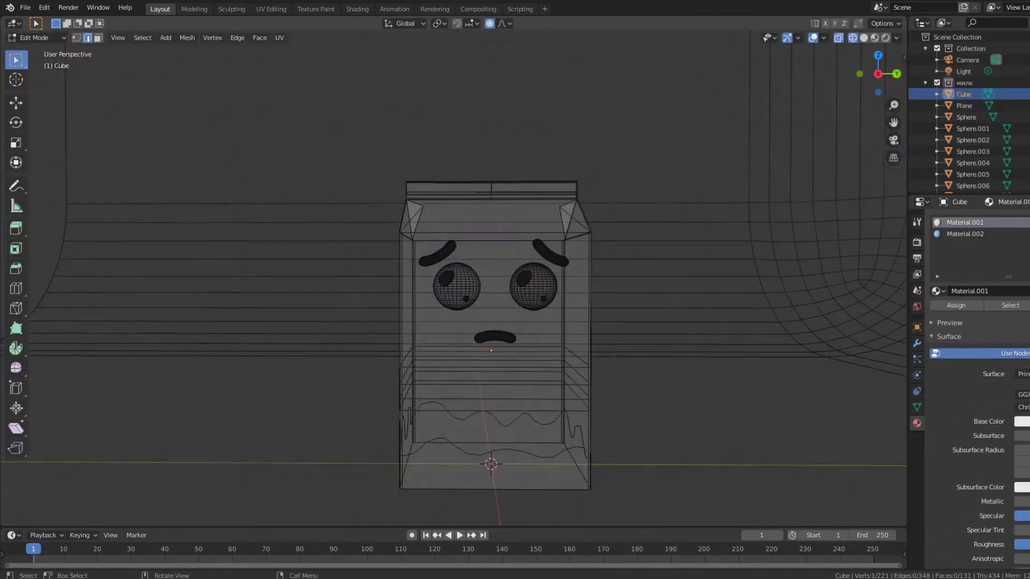
# Raise the carton's top vertices, then add a cube raised 0.556 m and moved beside the carton.
pyautogui.press('g')
pyautogui.press('z')
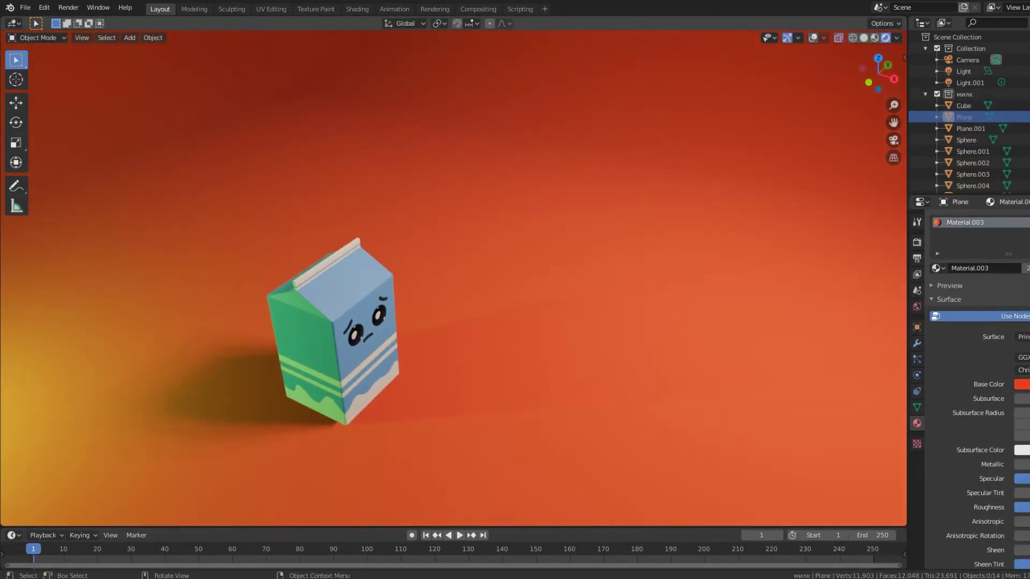
pyautogui.hotkey('shift', 'a')
pyautogui.click(617, 397)
pyautogui.press('g')
pyautogui.press('z')
pyautogui.press('Return')
pyautogui.press('g')
pyautogui.press('x')
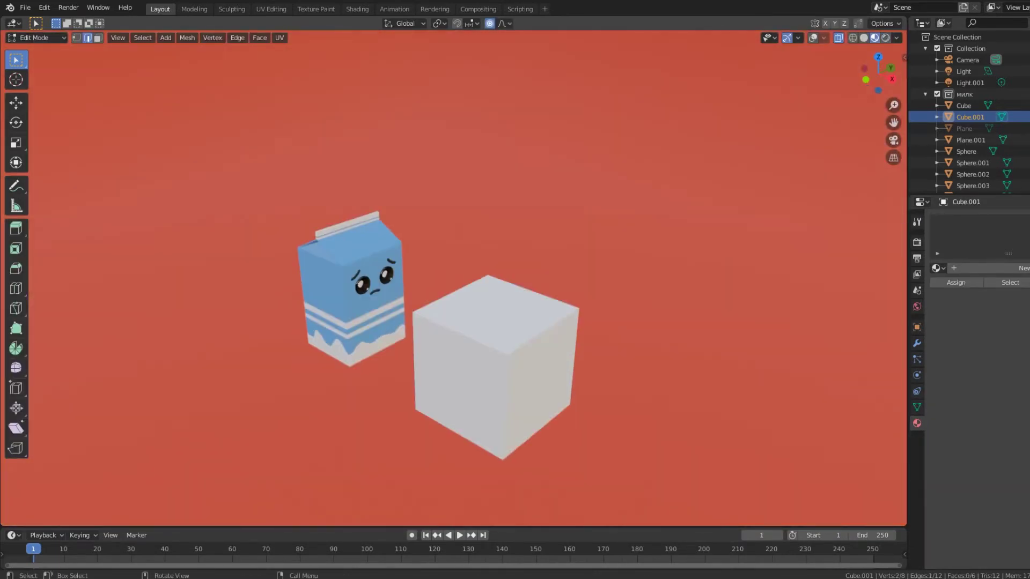
# Flatten the new cube along Z into a thin slab.
pyautogui.press('Tab')
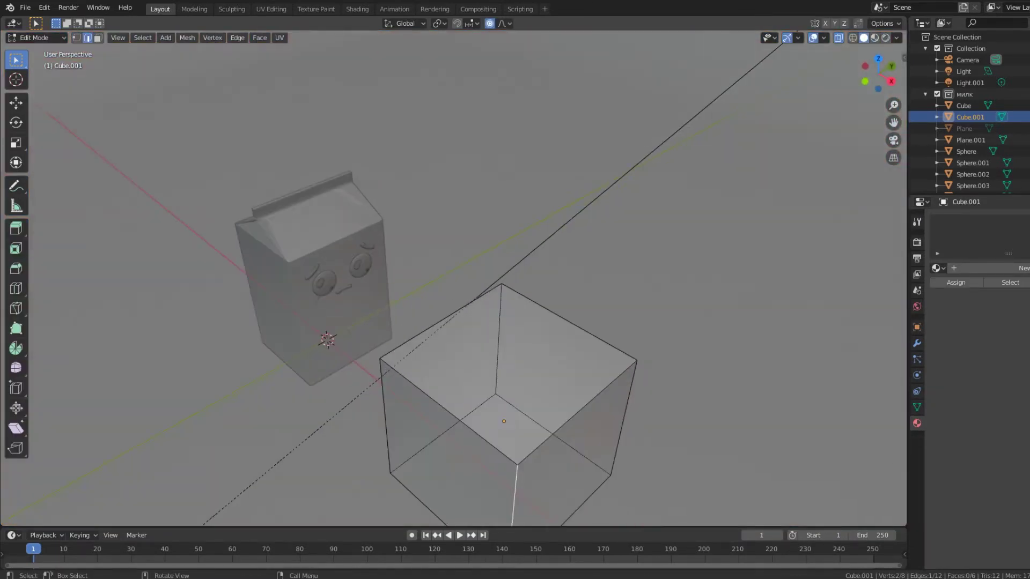
pyautogui.press('s')
pyautogui.press('z')
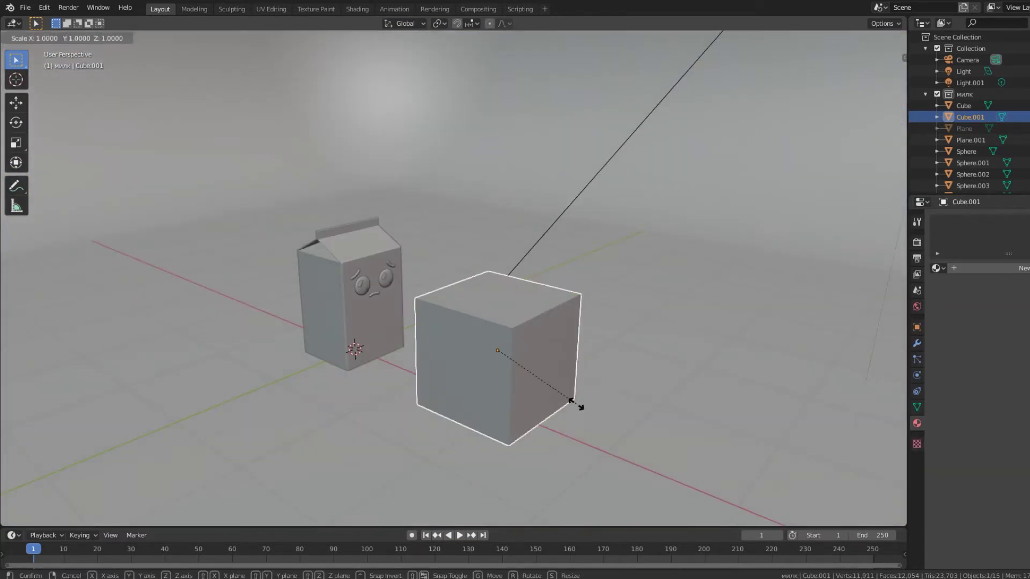
pyautogui.click(498, 346)
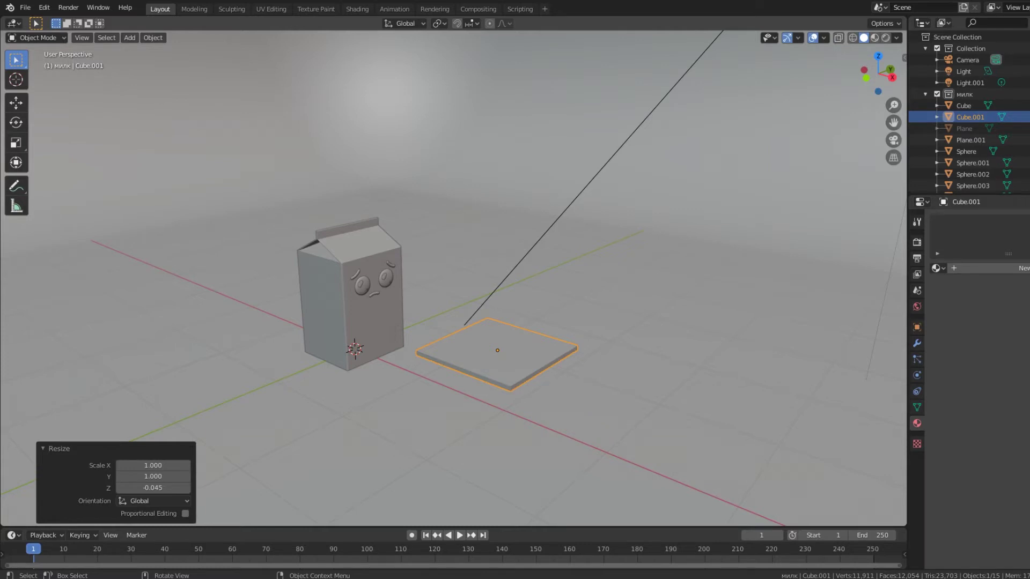
# Narrow the slab to 0.519 along Y and add a loop cut across it.
pyautogui.press('KP_7')
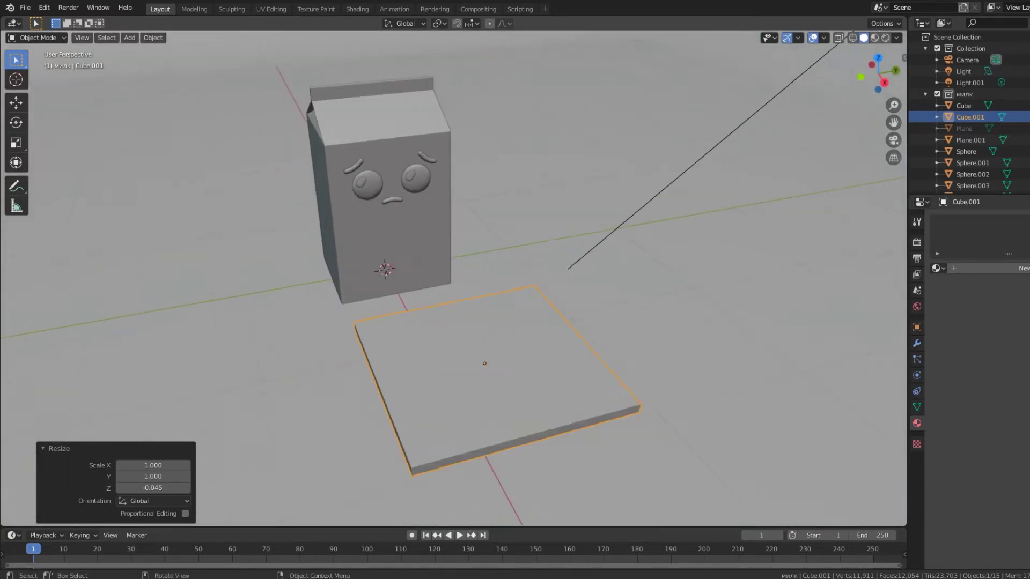
pyautogui.press('s')
pyautogui.press('y')
pyautogui.click(650, 379)
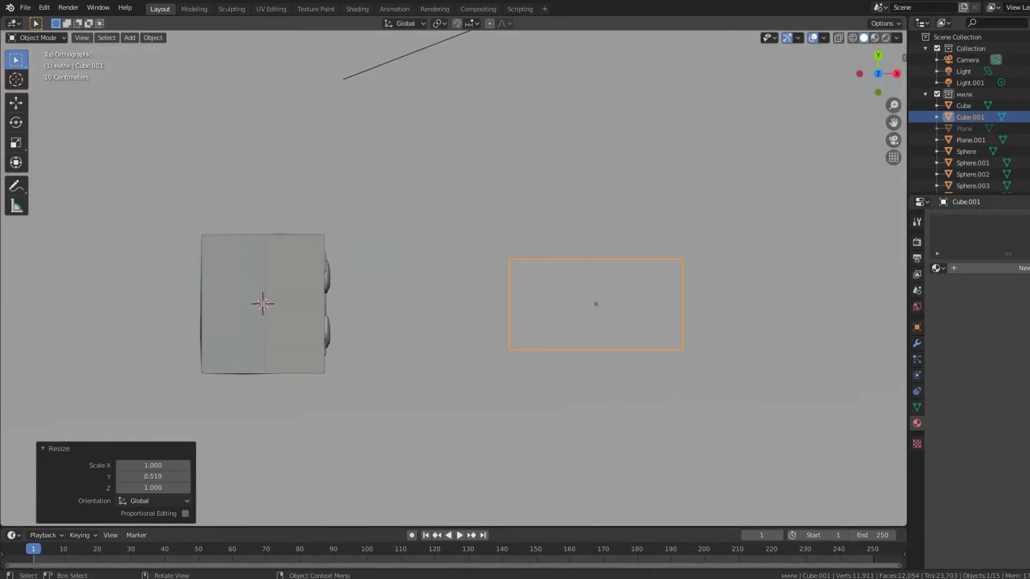
pyautogui.moveTo(650, 380)
pyautogui.mouseDown(button='middle')
pyautogui.moveTo(617, 333)
pyautogui.moveTo(537, 300)
pyautogui.mouseUp(button='middle')
pyautogui.press('Tab')
pyautogui.hotkey('ctrl', 'r')
# Place the loop cut across the middle and pinch it with smooth falloff.
pyautogui.click(506, 288)
pyautogui.press('s')
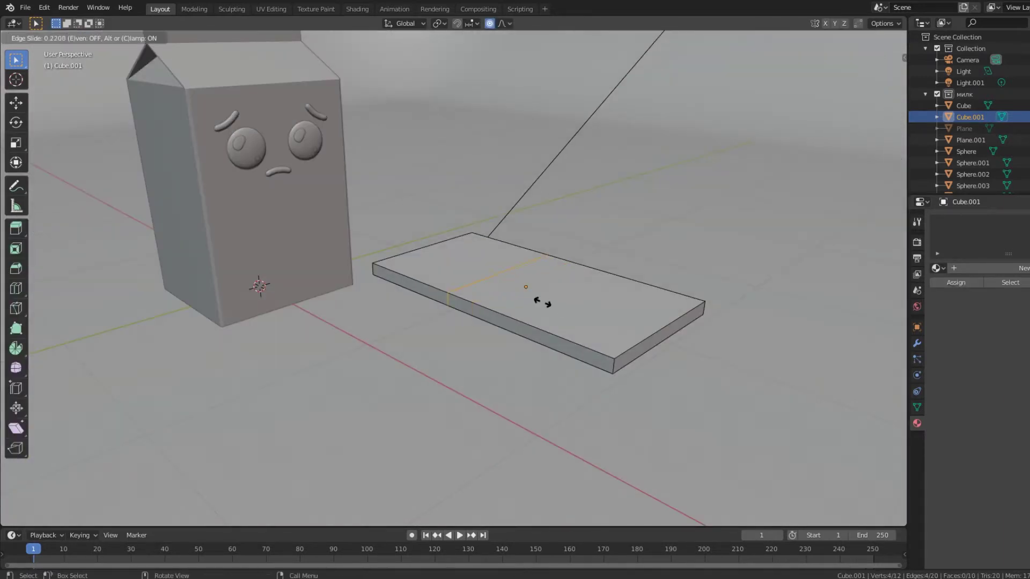
pyautogui.click(689, 310)
pyautogui.moveTo(690, 310); pyautogui.dragTo(638, 363, button='middle')
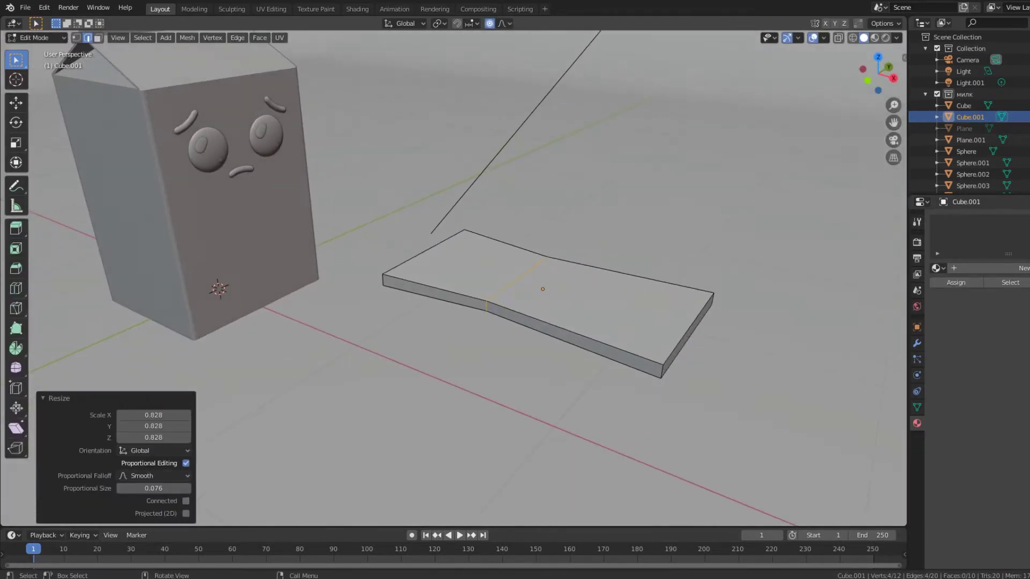
# Try bevelling the whole slab and a single end edge, cancelling and undoing the attempts.
pyautogui.press('a')
pyautogui.hotkey('ctrl', 'b')
pyautogui.press('Escape')
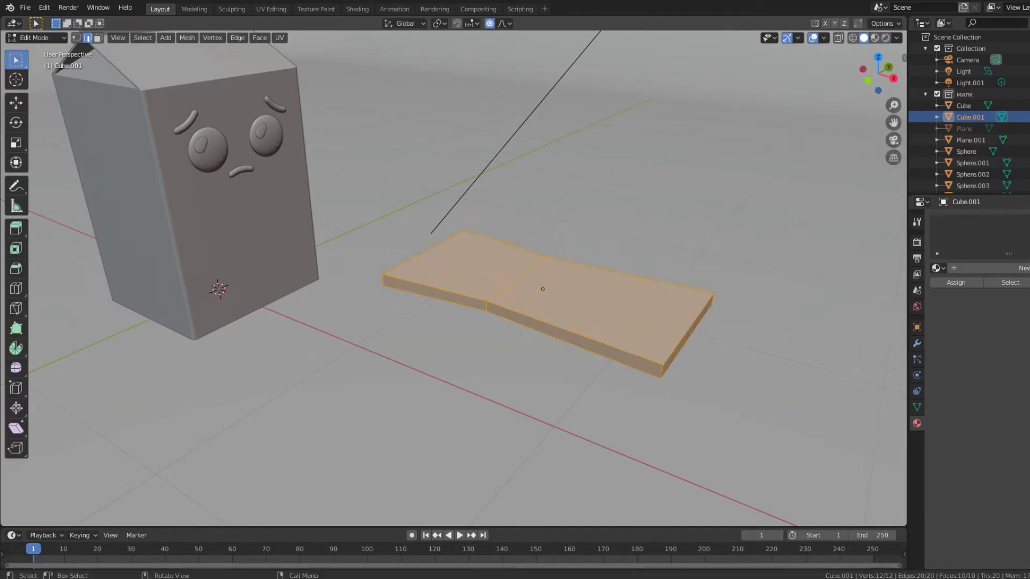
pyautogui.hotkey('ctrl', 'b')
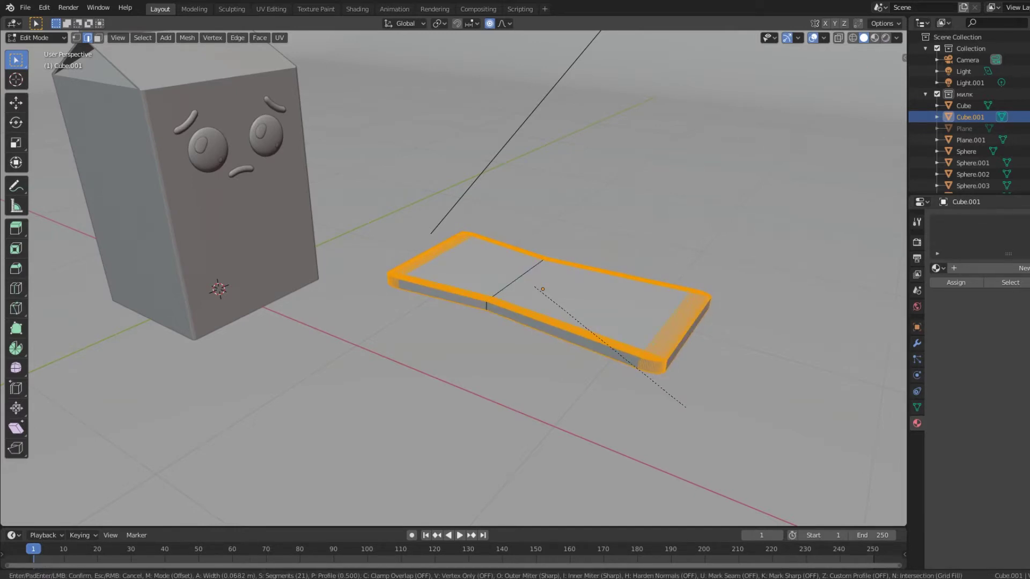
pyautogui.press('Escape')
pyautogui.click(689, 333)
pyautogui.moveTo(688, 333); pyautogui.dragTo(598, 455, button='middle')
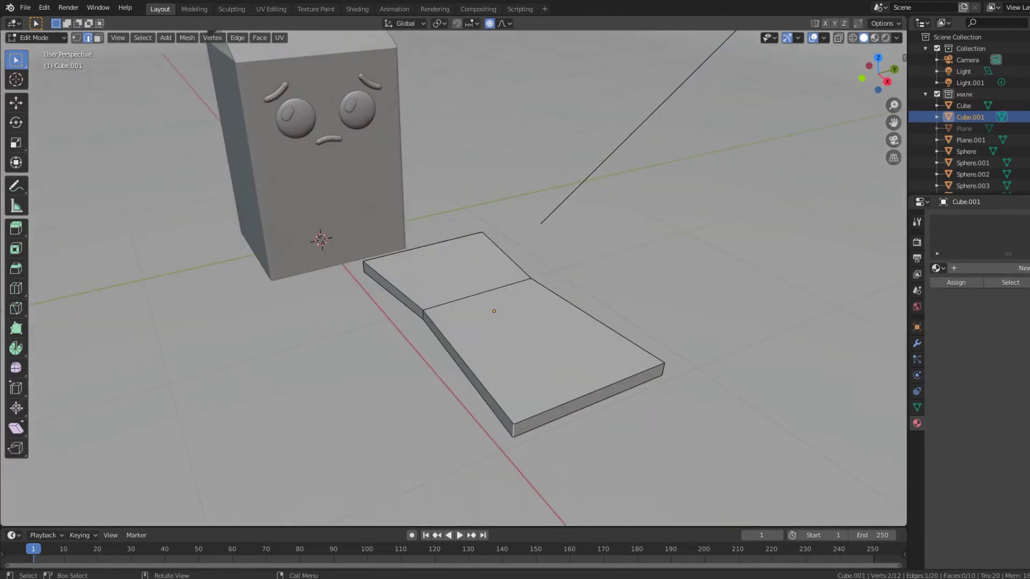
pyautogui.hotkey('ctrl', 'b')
pyautogui.click(675, 467)
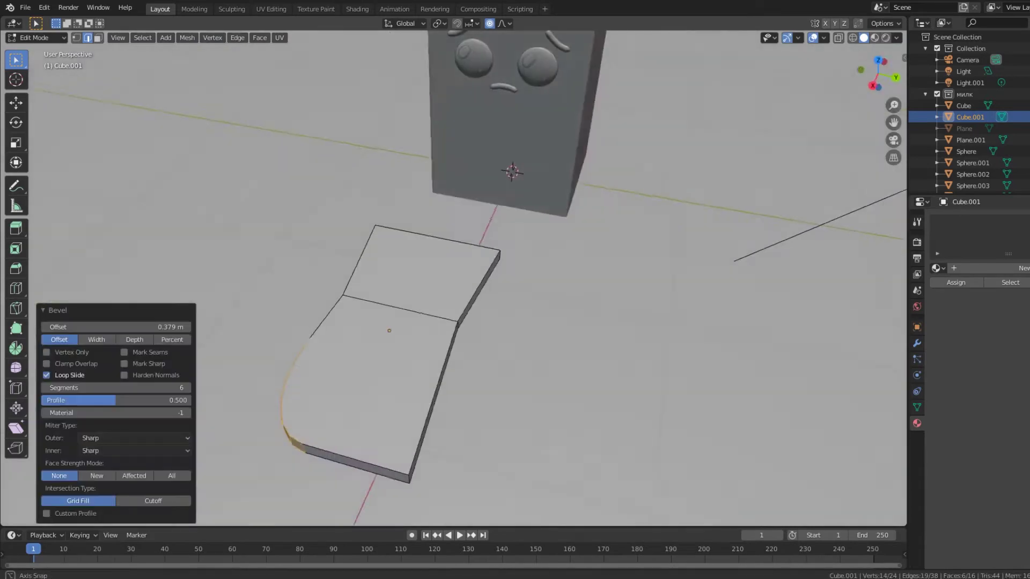
pyautogui.hotkey('ctrl', 'z')
pyautogui.moveTo(675, 466); pyautogui.dragTo(590, 375, button='middle')
pyautogui.press('KP_7')
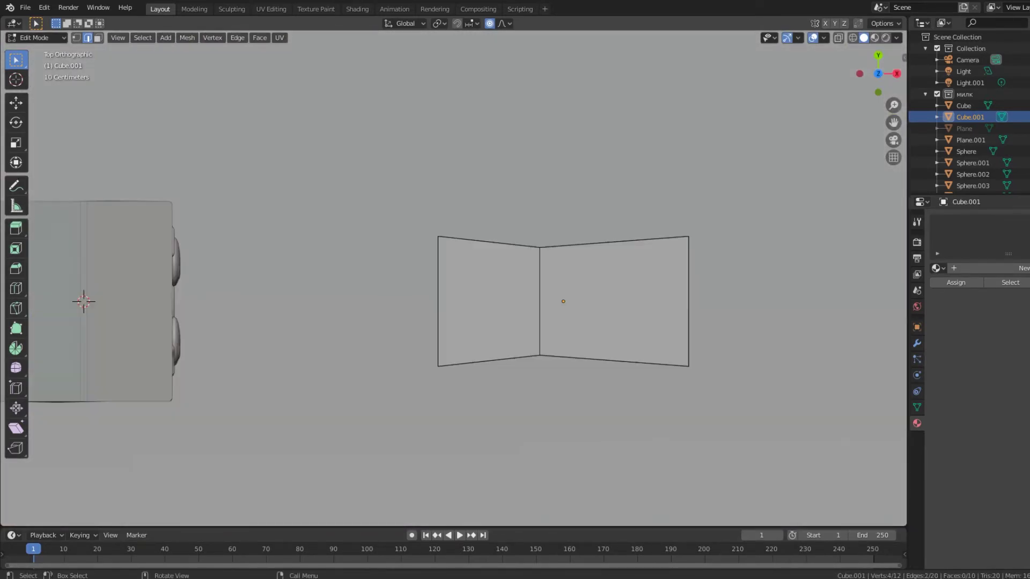
# Bevel the left and right end edges from top view into rounded curves, then exit Edit Mode.
pyautogui.hotkey('ctrl', 'b')
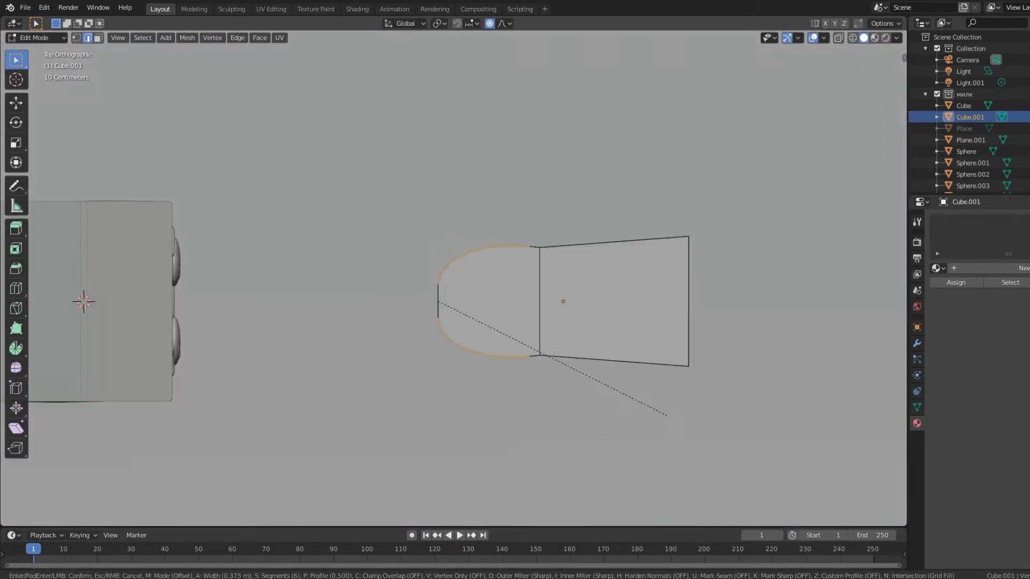
pyautogui.click(669, 417)
pyautogui.moveTo(669, 417); pyautogui.dragTo(668, 403, button='middle')
pyautogui.hotkey('ctrl', 'b')
pyautogui.press('KP_7')
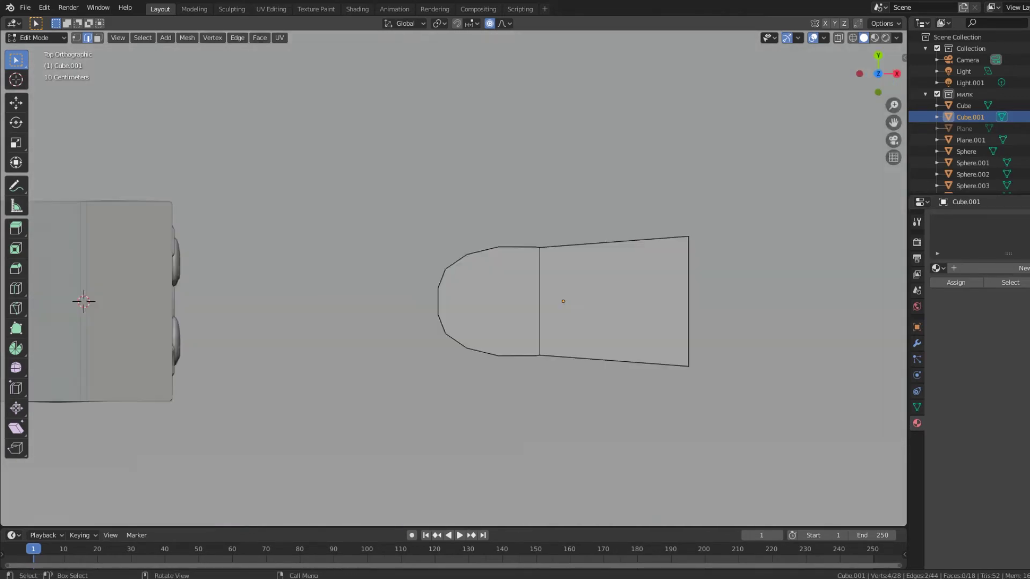
pyautogui.click(812, 414)
pyautogui.moveTo(813, 414)
pyautogui.mouseDown(button='middle')
pyautogui.moveTo(805, 386)
pyautogui.moveTo(783, 376)
pyautogui.moveTo(762, 370)
pyautogui.moveTo(746, 381)
pyautogui.mouseUp(button='middle')
pyautogui.press('Tab')
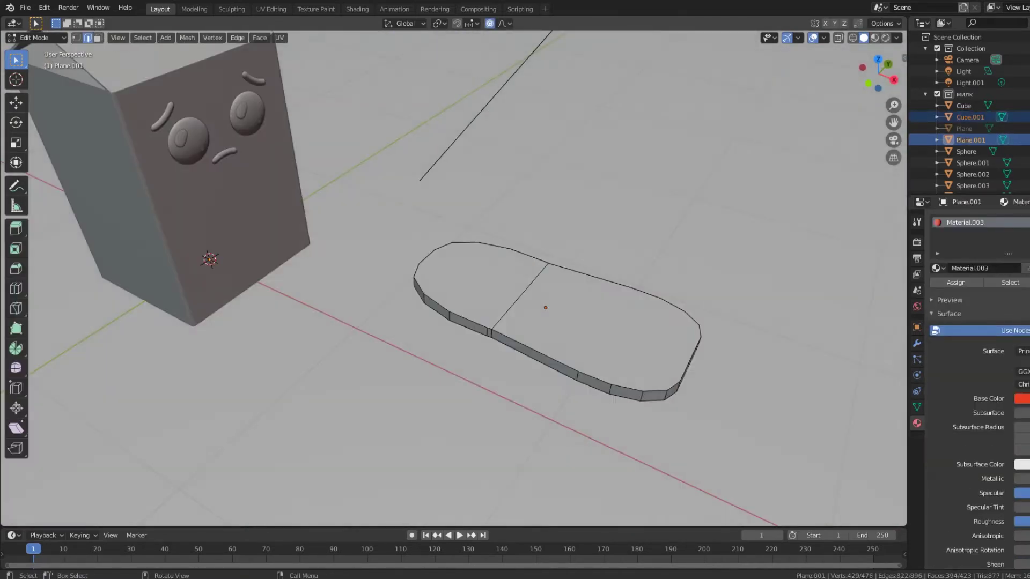
# Reshape the sole's edges with a proportional grab constrained to the X axis.
pyautogui.moveTo(483, 322)
pyautogui.mouseDown(button='middle')
pyautogui.moveTo(461, 301)
pyautogui.moveTo(472, 247)
pyautogui.mouseUp(button='middle')
pyautogui.press('Tab')
pyautogui.rightClick(473, 246)
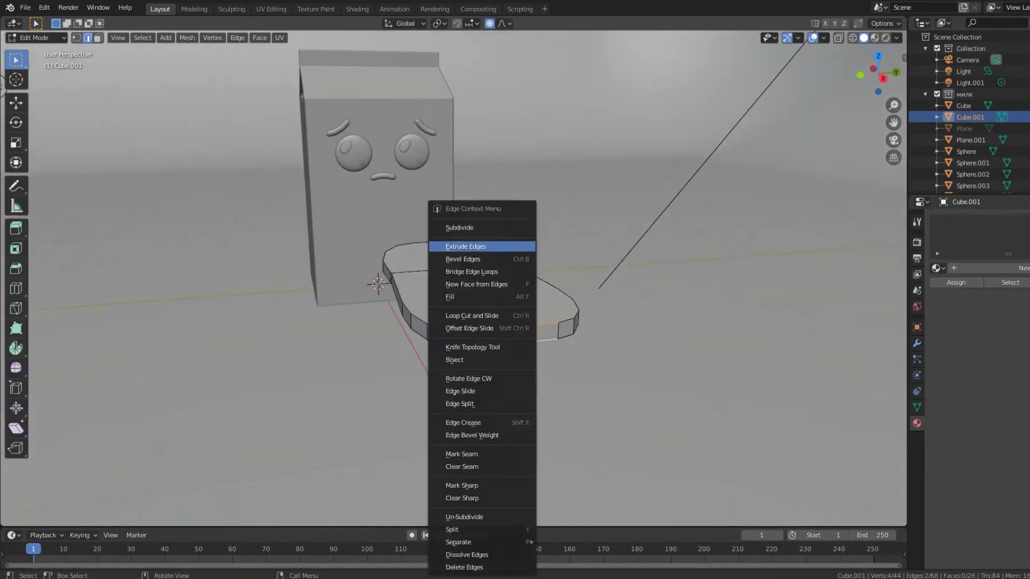
pyautogui.press('Escape')
pyautogui.press('g')
pyautogui.moveTo(644, 344)
pyautogui.mouseDown(button='middle')
pyautogui.moveTo(687, 352)
pyautogui.moveTo(644, 322)
pyautogui.moveTo(617, 279)
pyautogui.moveTo(564, 322)
pyautogui.moveTo(697, 343)
pyautogui.mouseUp(button='middle')
pyautogui.press('x')
pyautogui.click(695, 352)
# Duplicate the sole as Cube.002, raise it in Z and scale it to 0.9135.
pyautogui.press('Tab')
pyautogui.hotkey('shift', 'd')
pyautogui.press('z')
pyautogui.click(826, 365)
pyautogui.press('s')
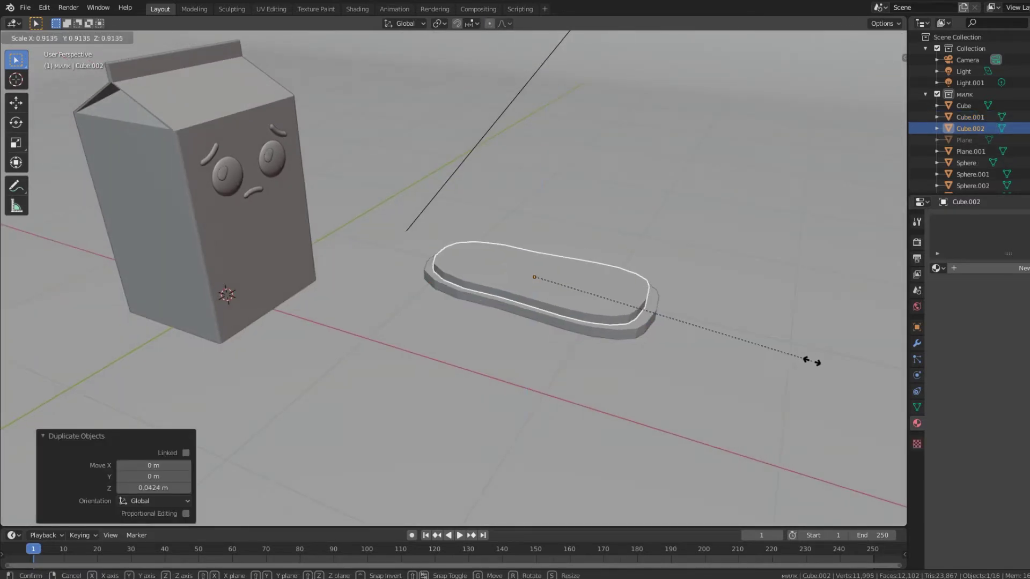
pyautogui.click(829, 368)
pyautogui.press('Tab')
pyautogui.scroll(4, 454, 278)
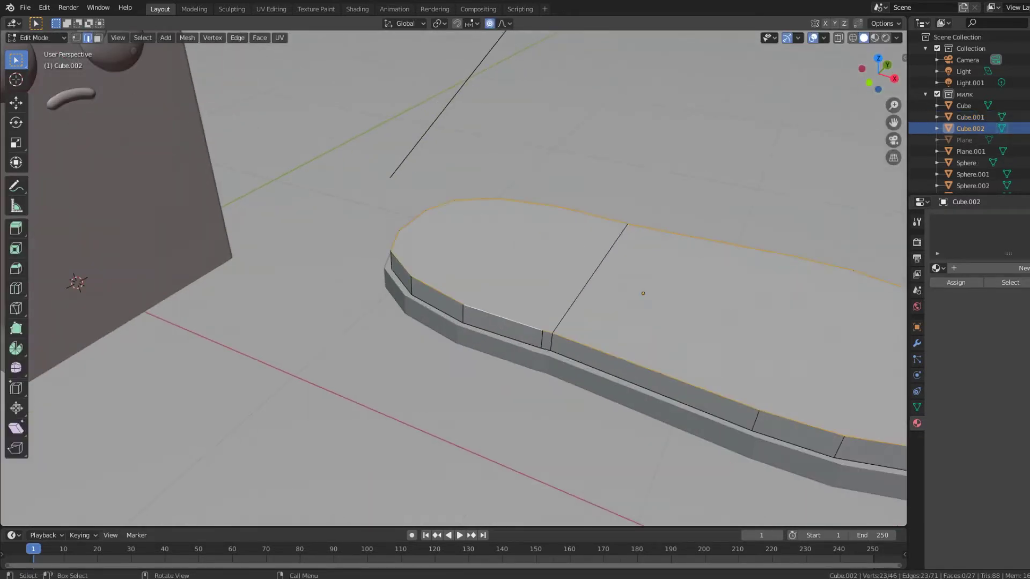
pyautogui.scroll(-3, 590, 321)
pyautogui.moveTo(590, 322); pyautogui.dragTo(590, 241, button='middle')
# Turn off proportional editing, then extrude and shrink the top face, shifting it toward the heel.
pyautogui.press('e')
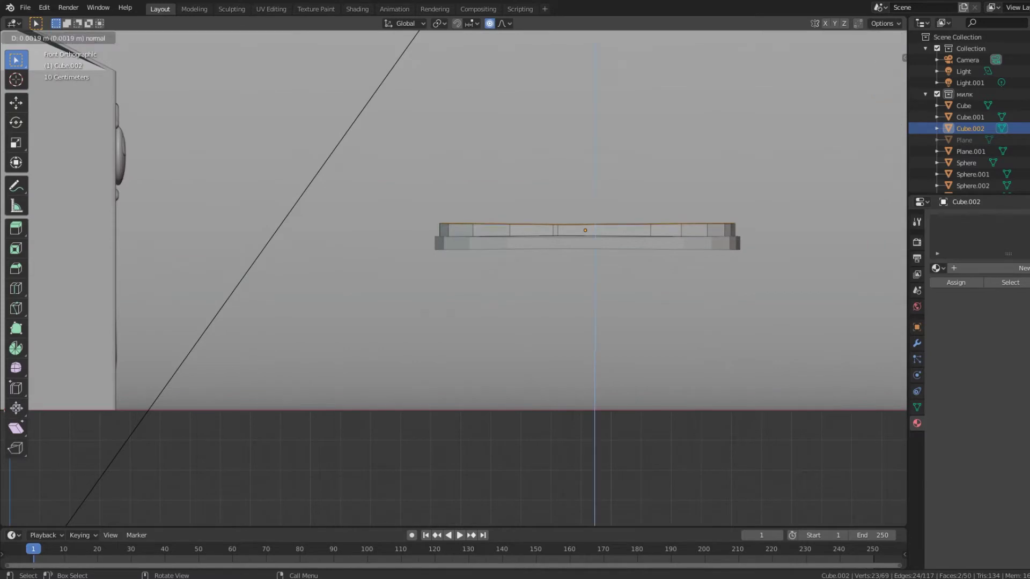
pyautogui.press('Escape')
pyautogui.press('s')
pyautogui.press('Escape')
pyautogui.press('o')
pyautogui.press('e')
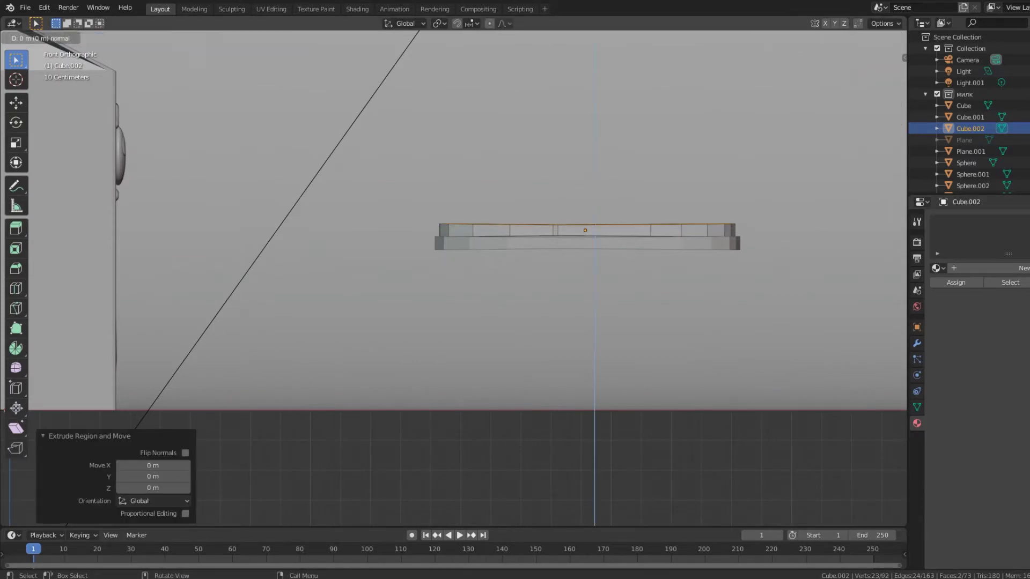
pyautogui.press('Return')
pyautogui.press('s')
pyautogui.click(812, 202)
pyautogui.press('g')
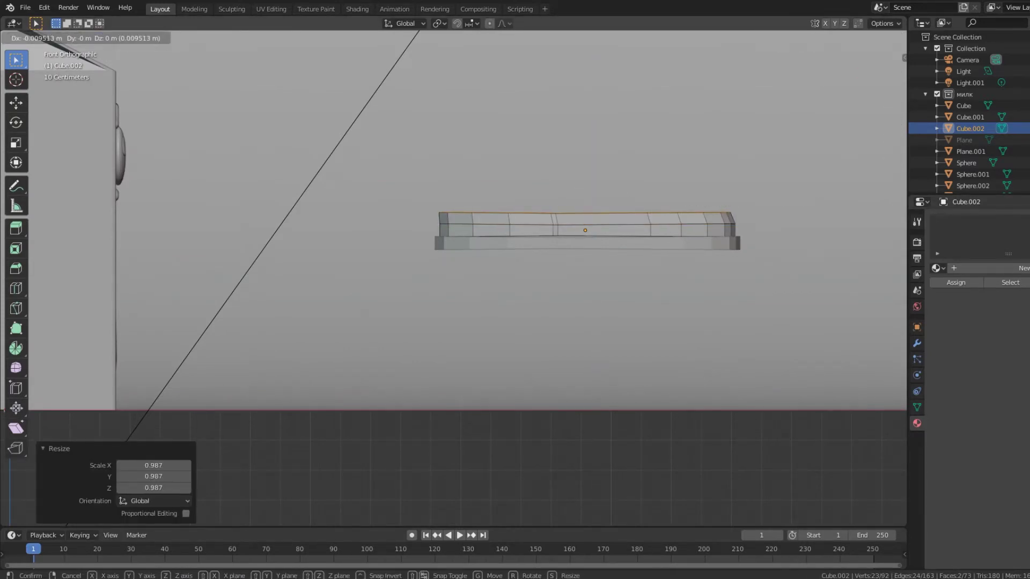
pyautogui.press('Return')
# Extrude two more narrower layers, shifting the second toward the heel.
pyautogui.press('e')
pyautogui.press('Return')
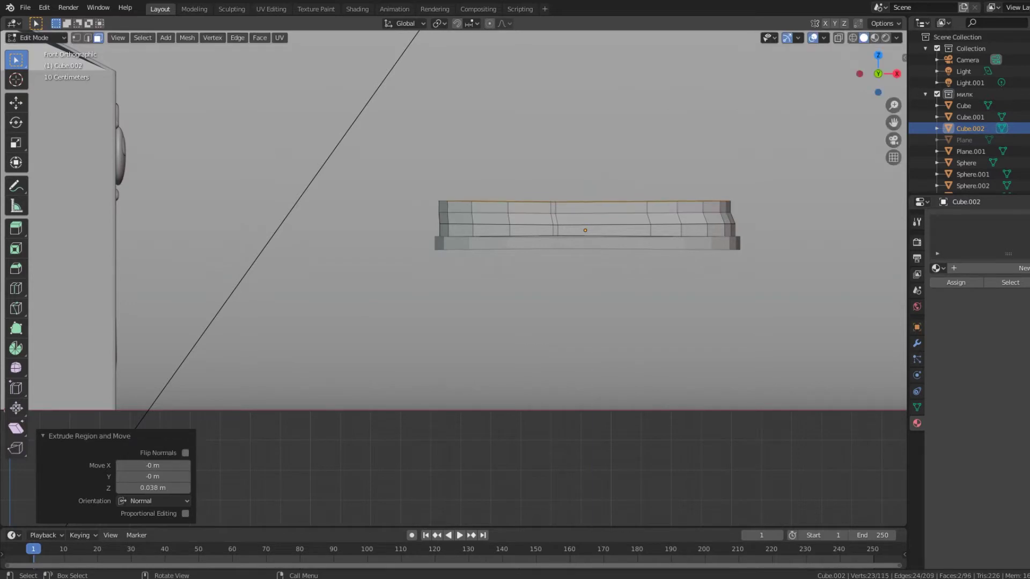
pyautogui.press('s')
pyautogui.click(821, 200)
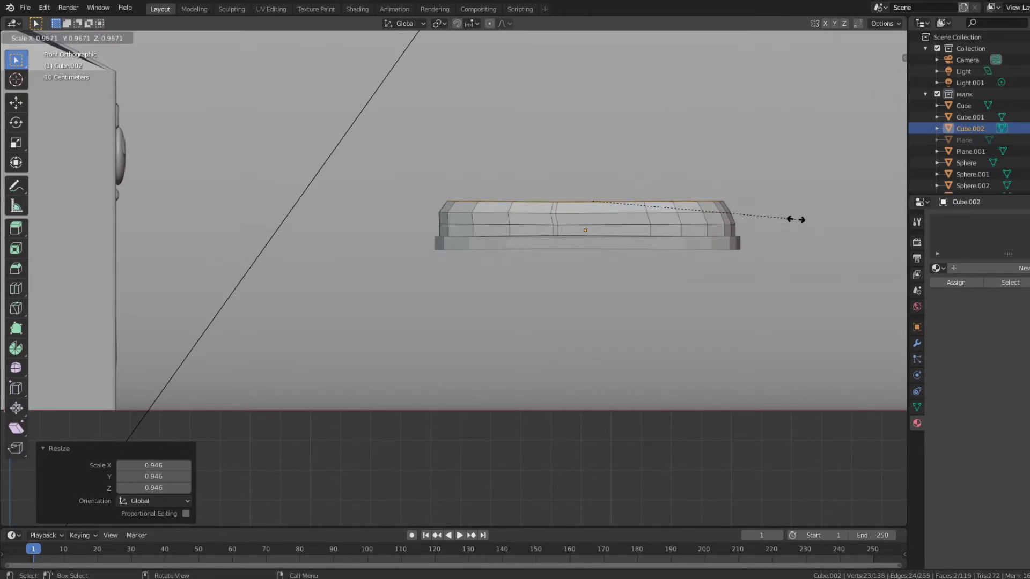
pyautogui.press('e')
pyautogui.press('Return')
pyautogui.press('s')
pyautogui.press('Return')
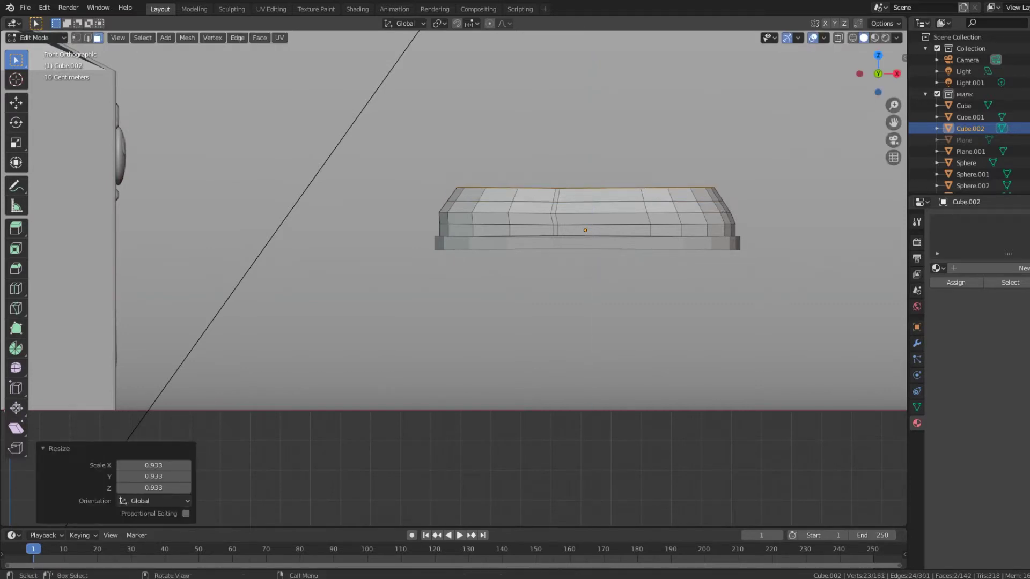
pyautogui.press('g')
pyautogui.press('Return')
# Add another narrowed layer moved toward the heel and check the shape from the front.
pyautogui.press('e')
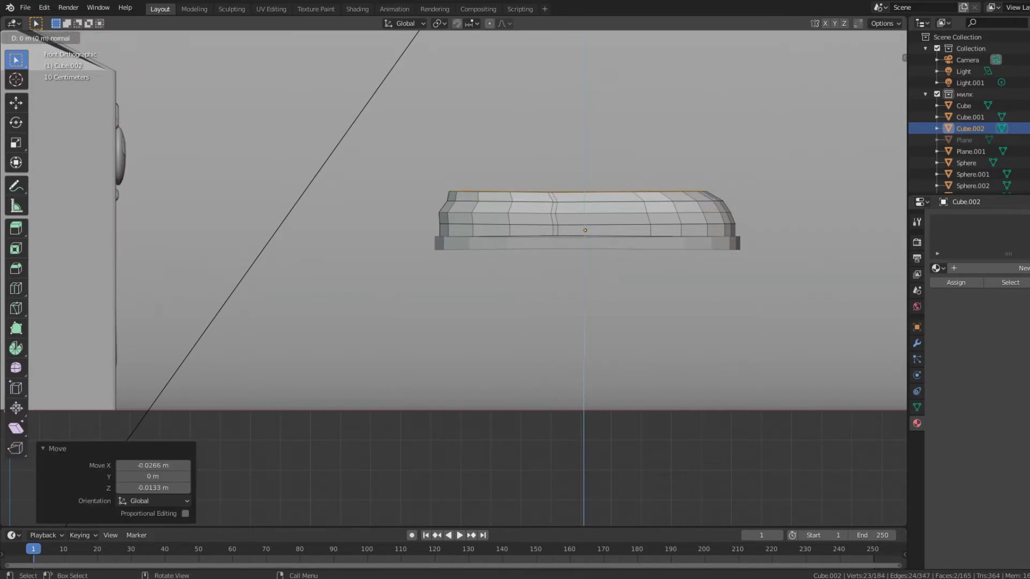
pyautogui.press('Return')
pyautogui.press('s')
pyautogui.press('Return')
pyautogui.press('g')
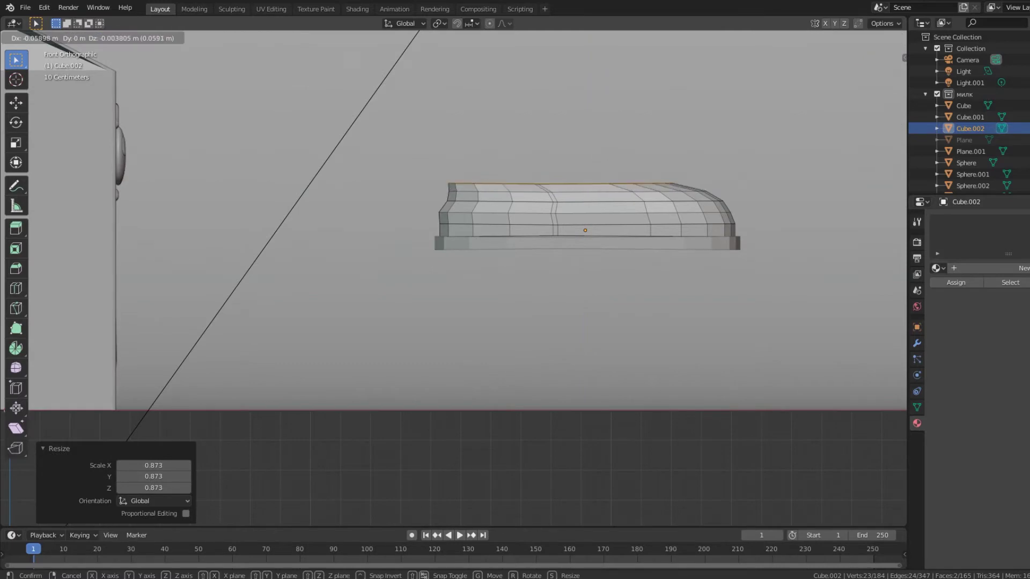
pyautogui.press('Return')
pyautogui.moveTo(515, 268); pyautogui.dragTo(558, 257, button='middle')
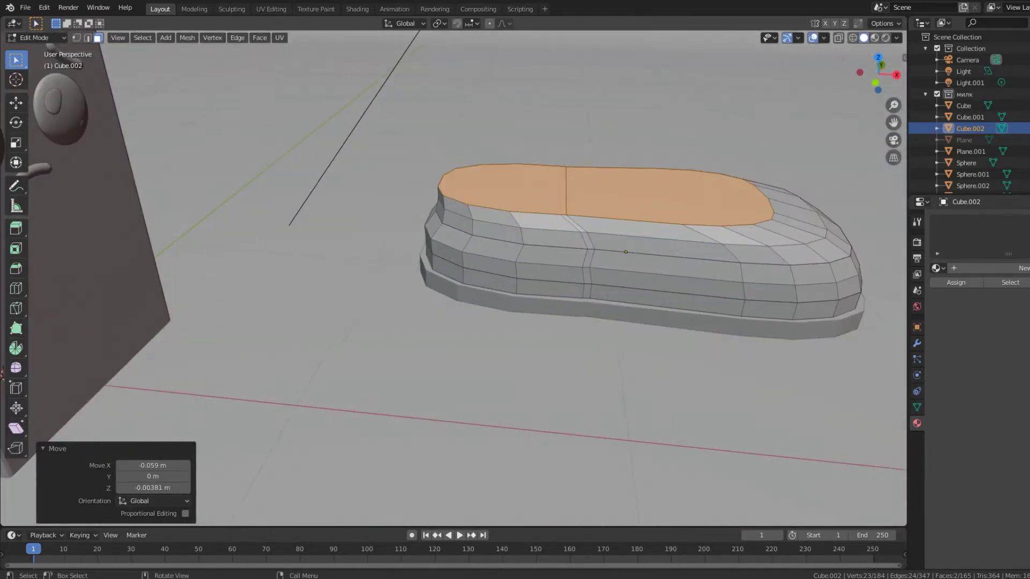
pyautogui.press('KP_1')
# Extrude two further tapering layers, shifting the upper one toward the heel.
pyautogui.press('e')
pyautogui.press('Return')
pyautogui.press('s')
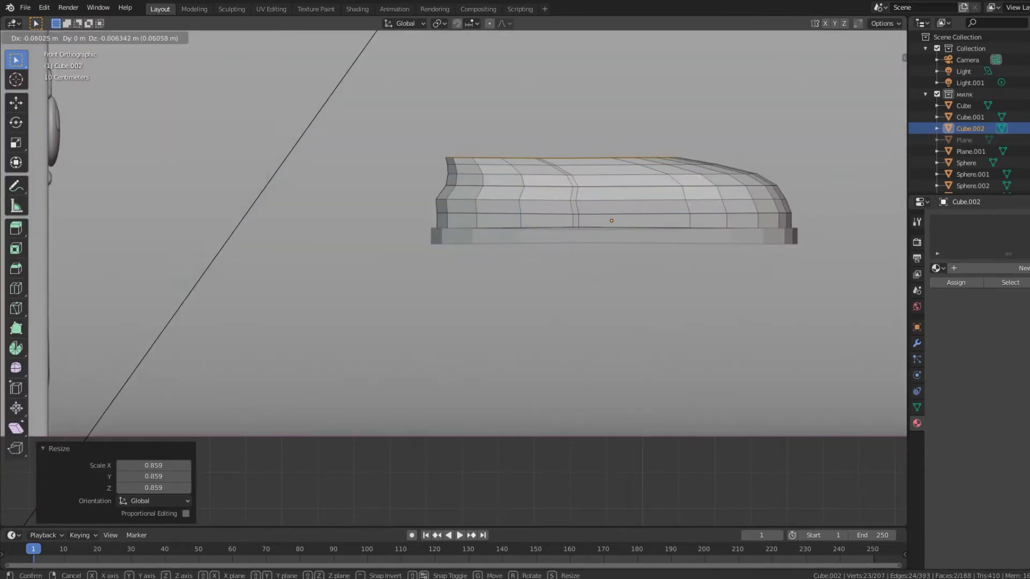
pyautogui.press('Return')
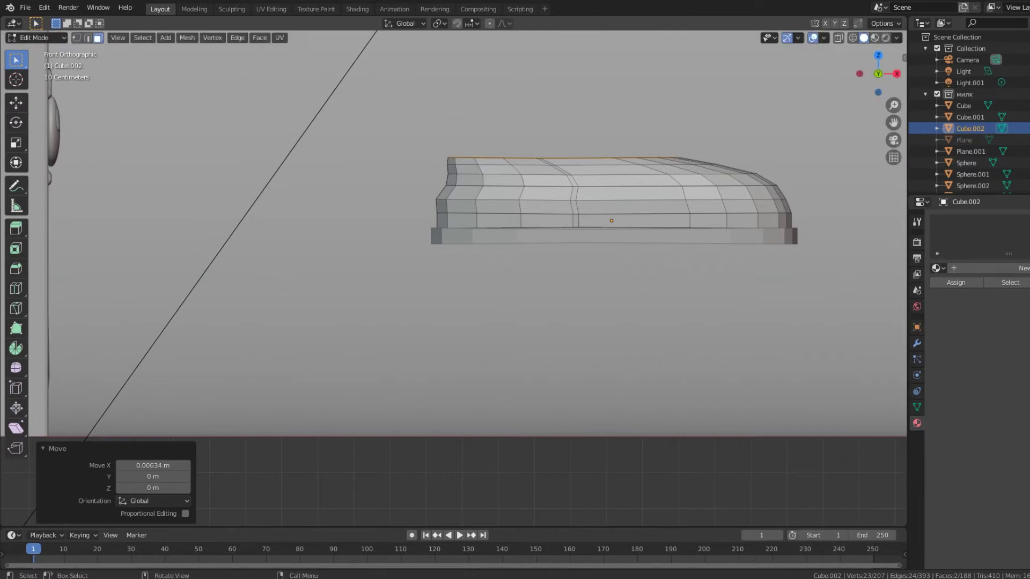
pyautogui.press('e')
pyautogui.press('Return')
pyautogui.press('s')
pyautogui.press('Return')
pyautogui.press('g')
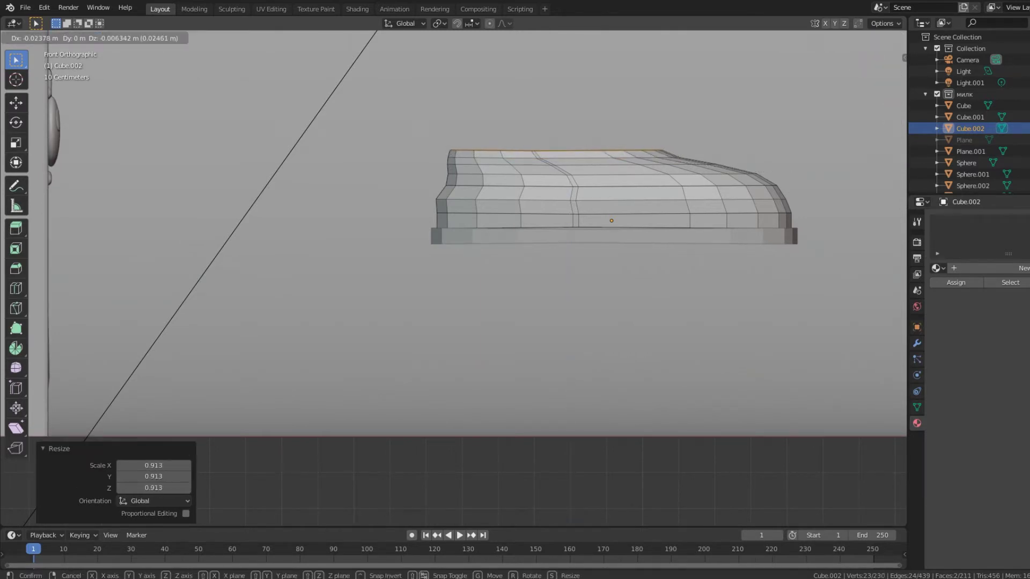
pyautogui.press('Return')
# Extrude one more layer, resize it and reposition the top face.
pyautogui.press('e')
pyautogui.press('Return')
pyautogui.press('s')
pyautogui.press('Return')
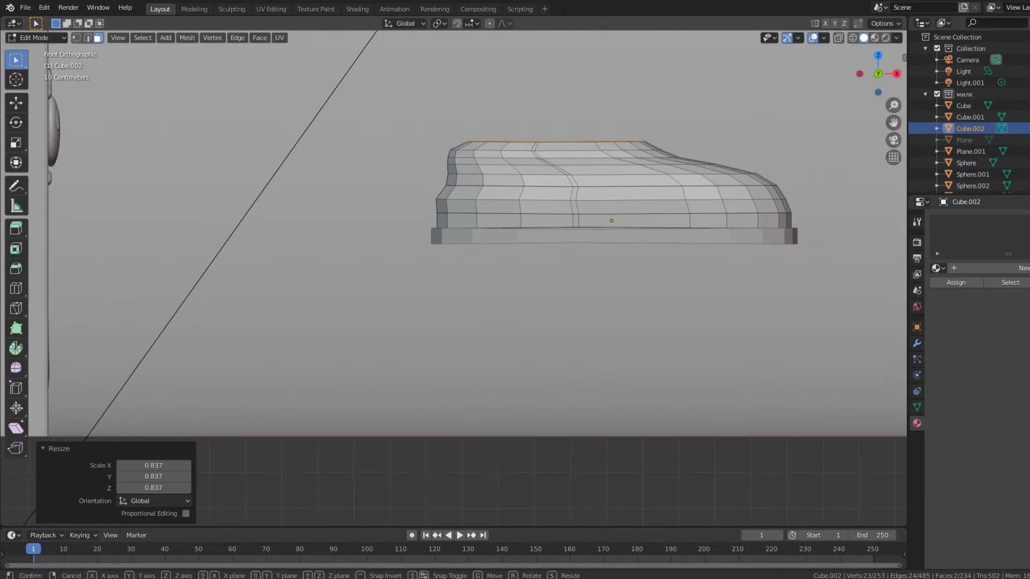
pyautogui.press('g')
pyautogui.press('Return')
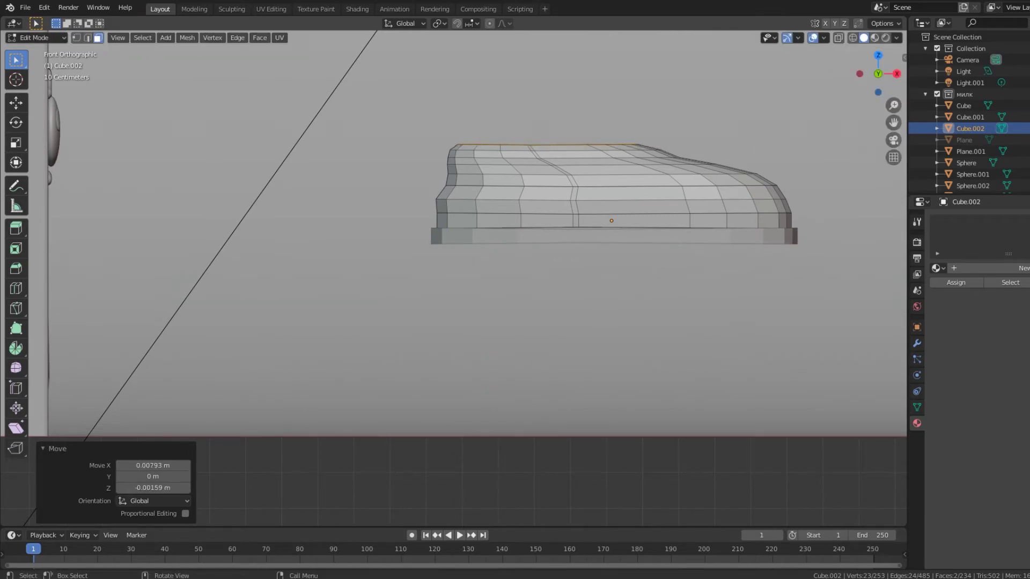
pyautogui.moveTo(536, 268)
pyautogui.mouseDown(button='middle')
pyautogui.moveTo(563, 225)
pyautogui.moveTo(536, 246)
pyautogui.moveTo(515, 225)
pyautogui.moveTo(515, 279)
pyautogui.moveTo(536, 236)
pyautogui.mouseUp(button='middle')
pyautogui.press('KP_1')
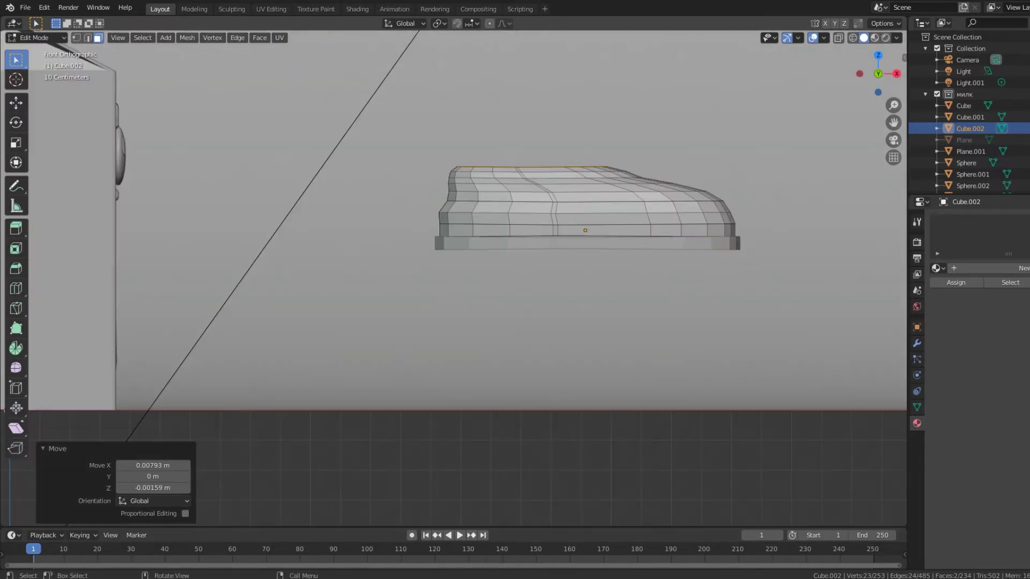
# Extrude and scale the top face inward to form the foot opening.
pyautogui.press('Return')
pyautogui.moveTo(591, 268)
pyautogui.mouseDown(button='middle')
pyautogui.moveTo(643, 225)
pyautogui.moveTo(698, 279)
pyautogui.mouseUp(button='middle')
pyautogui.press('s')
pyautogui.press('Return')
pyautogui.press('KP_1')
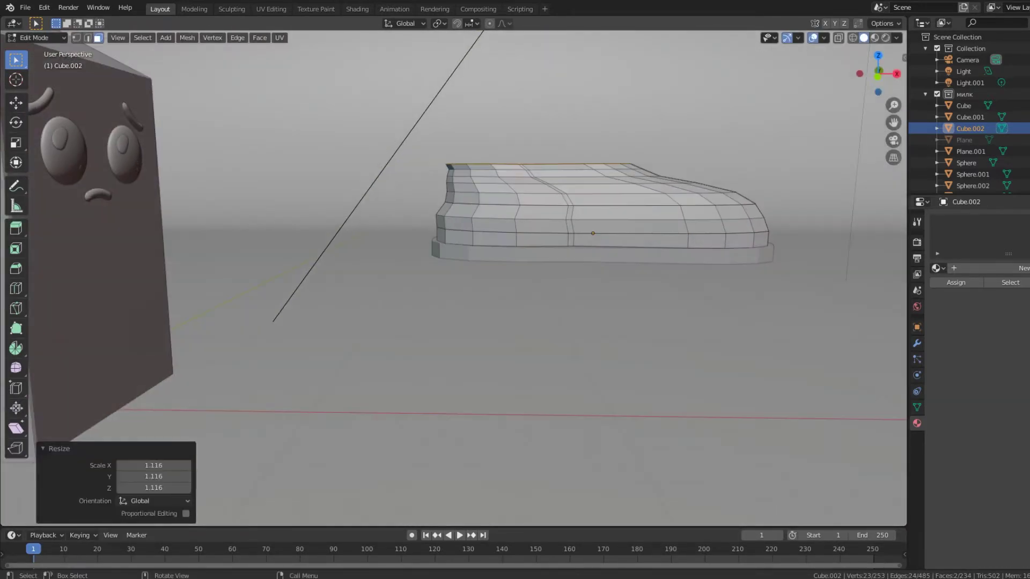
pyautogui.press('g')
pyautogui.press('Return')
# Inspect the foot opening from above and return to Object Mode to see the smoothed upper.
pyautogui.moveTo(644, 214); pyautogui.dragTo(590, 134, button='middle')
pyautogui.press('KP_7')
pyautogui.moveTo(590, 268)
pyautogui.mouseDown(button='middle')
pyautogui.moveTo(617, 214)
pyautogui.moveTo(633, 225)
pyautogui.mouseUp(button='middle')
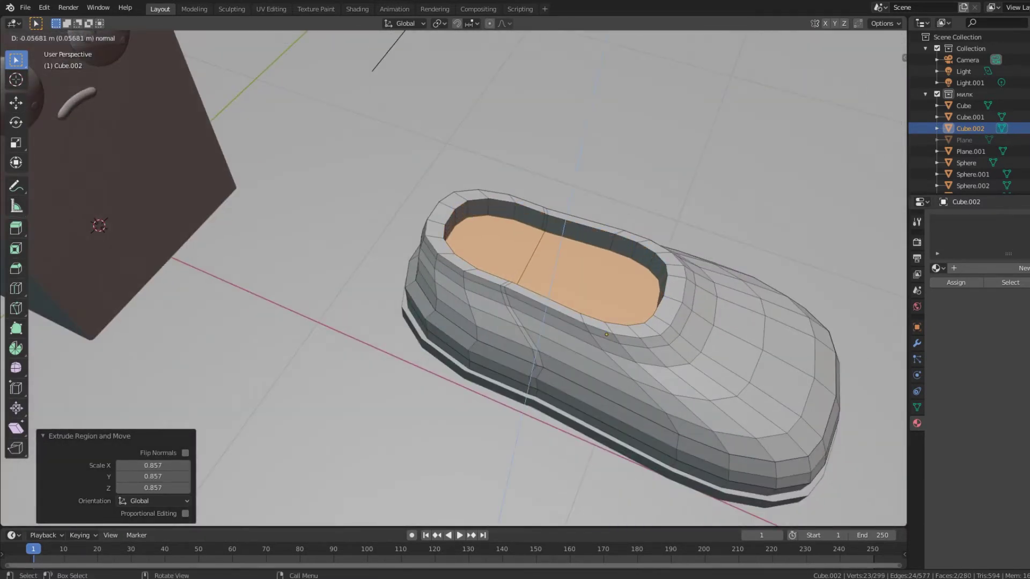
pyautogui.moveTo(537, 269); pyautogui.dragTo(429, 215, button='middle')
pyautogui.press('Tab')
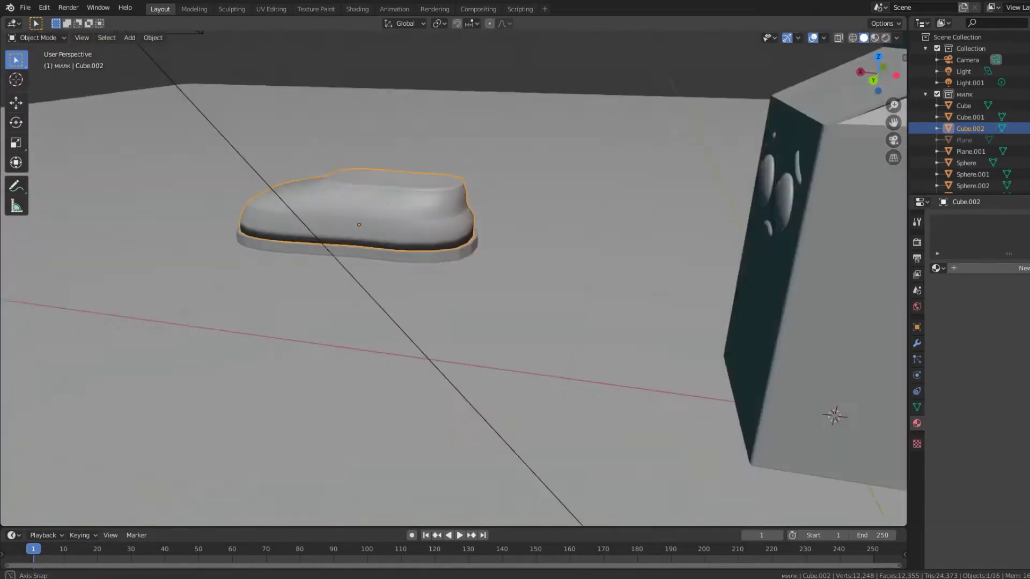
# Select Cube.001 then Cube.002 and lower the upper about 0.023 m in Z onto the sole.
pyautogui.click(970, 117)
pyautogui.moveTo(483, 268)
pyautogui.mouseDown(button='middle')
pyautogui.moveTo(375, 241)
pyautogui.moveTo(477, 263)
pyautogui.moveTo(354, 284)
pyautogui.mouseUp(button='middle')
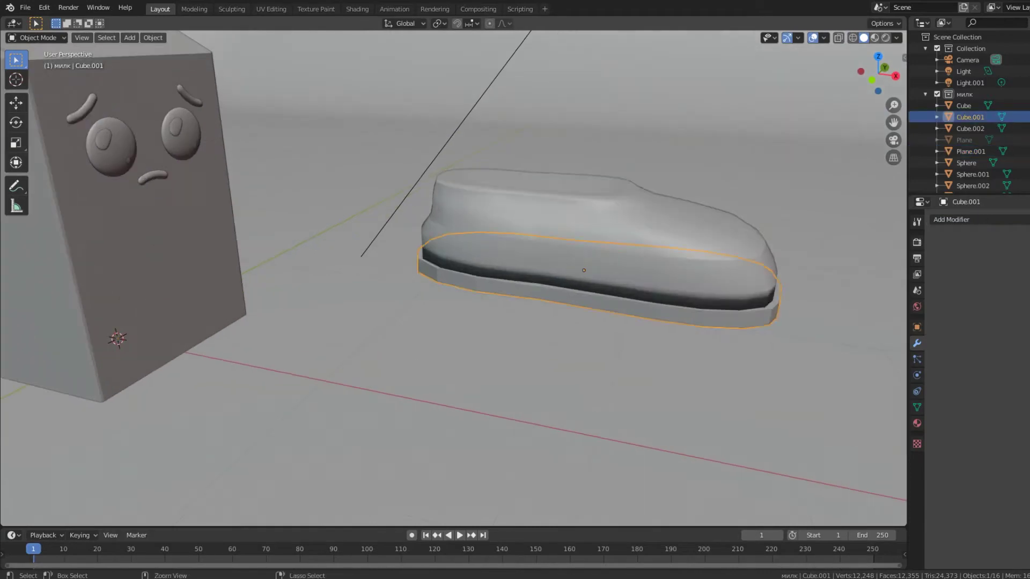
pyautogui.click(590, 226)
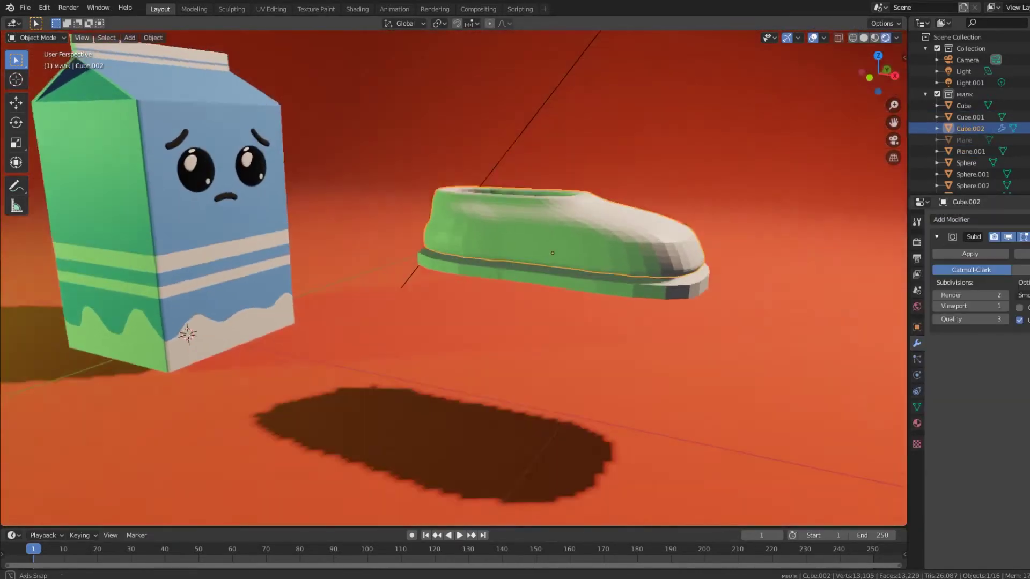
pyautogui.press('g')
pyautogui.press('z')
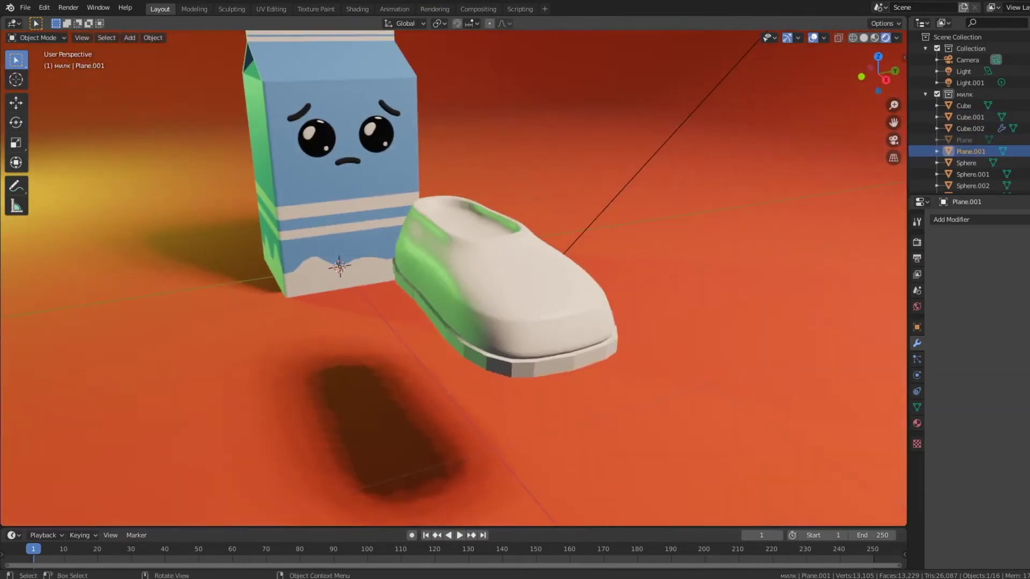
# Subdivide the sole's edges and bevel its base edge loop.
pyautogui.press('Tab')
pyautogui.rightClick(484, 306)
pyautogui.click(515, 334)
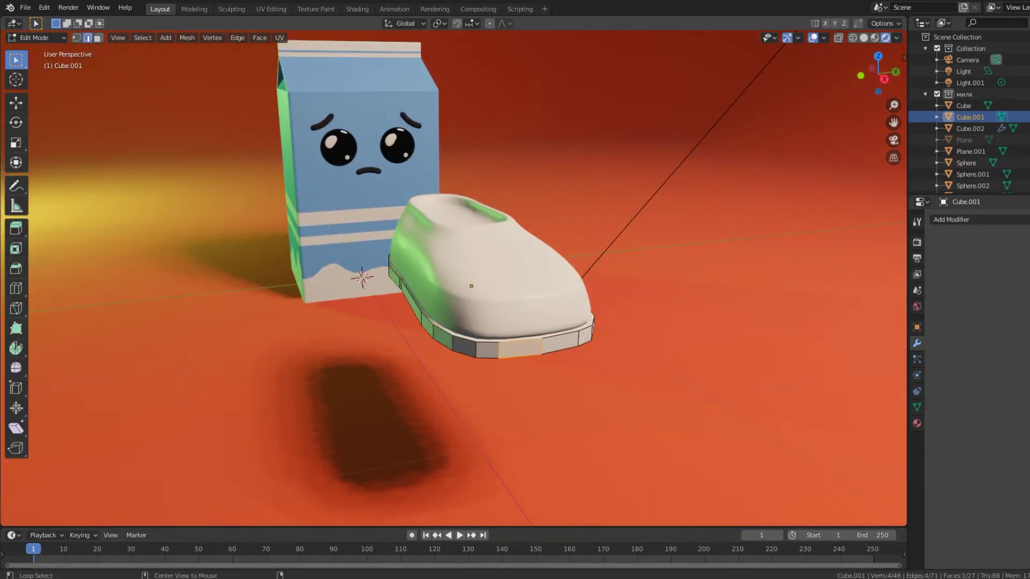
pyautogui.hotkey('ctrl', 'b')
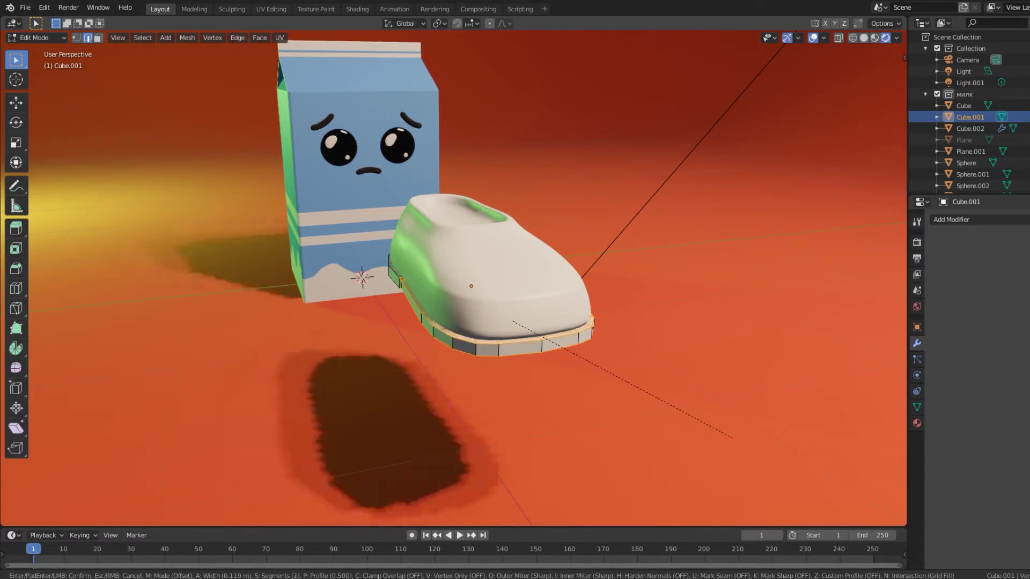
pyautogui.click(732, 438)
pyautogui.scroll(5, 510, 269)
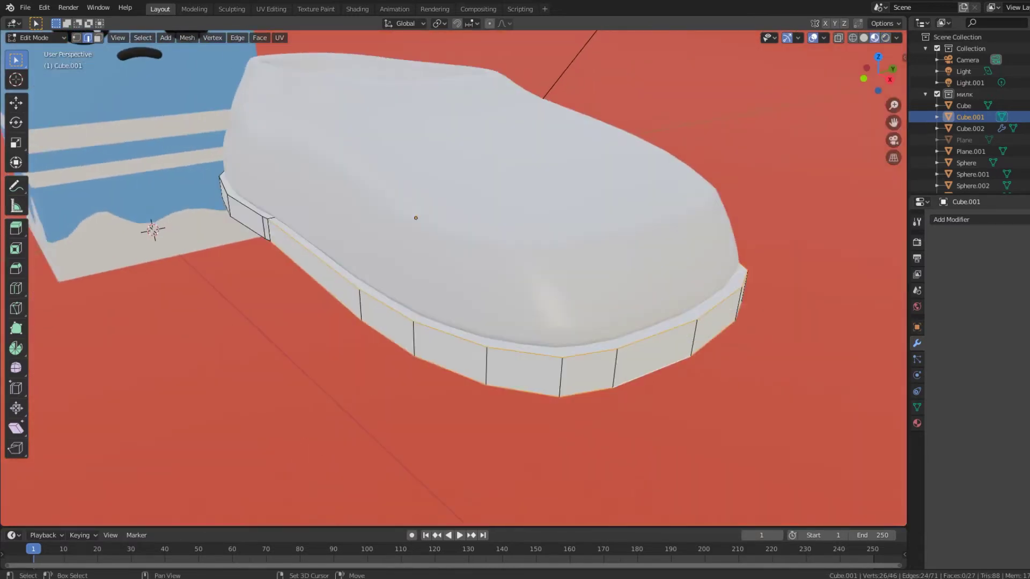
pyautogui.hotkey('ctrl', 'b')
pyautogui.scroll(2, 681, 442)
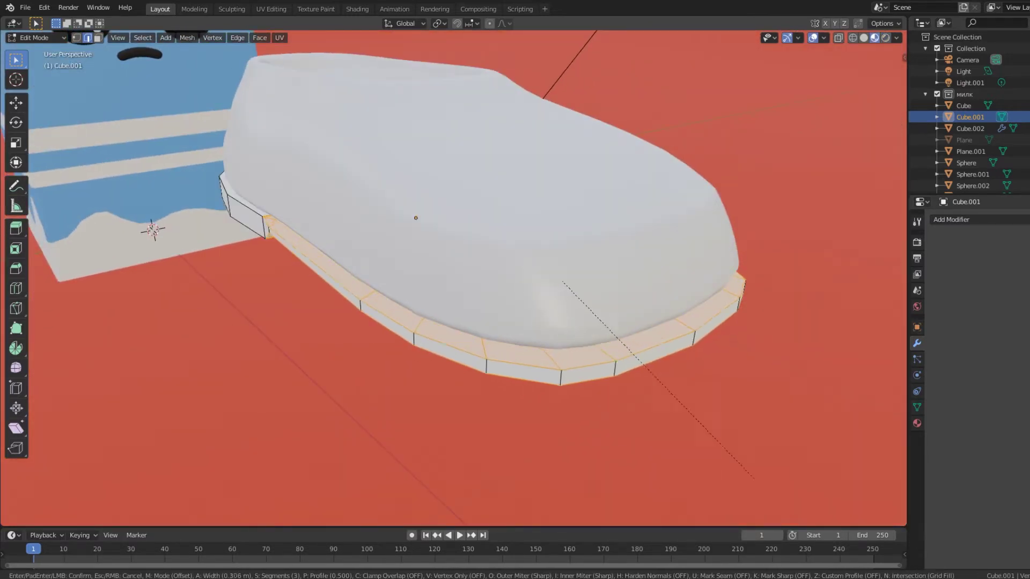
pyautogui.scroll(-20, 788, 481)
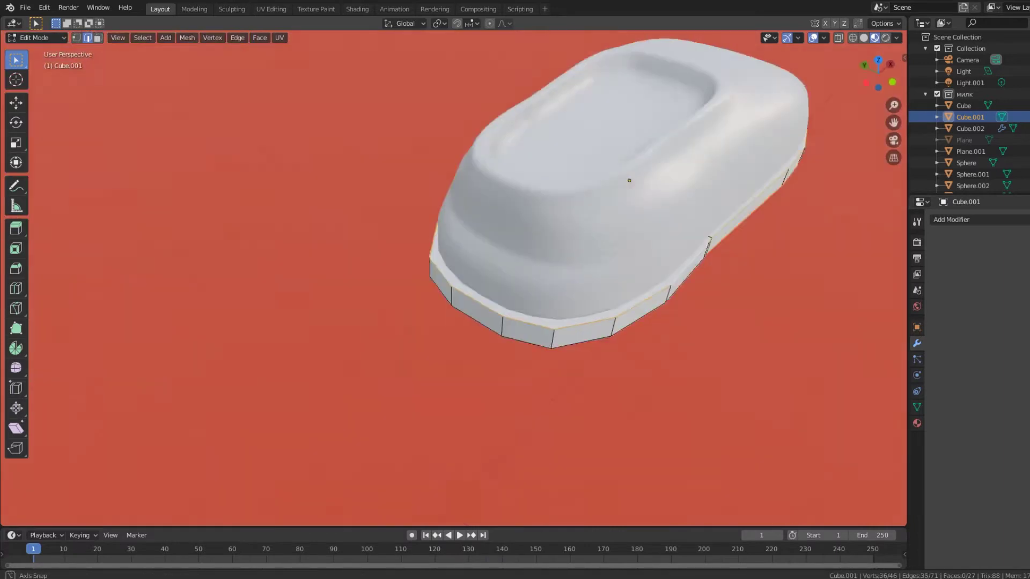
pyautogui.moveTo(698, 403)
pyautogui.mouseDown(button='middle')
pyautogui.moveTo(580, 314)
pyautogui.moveTo(564, 215)
pyautogui.moveTo(617, 236)
pyautogui.mouseUp(button='middle')
pyautogui.click(580, 314)
# Cut a horizontal edge loop around the sole band.
pyautogui.click(563, 215)
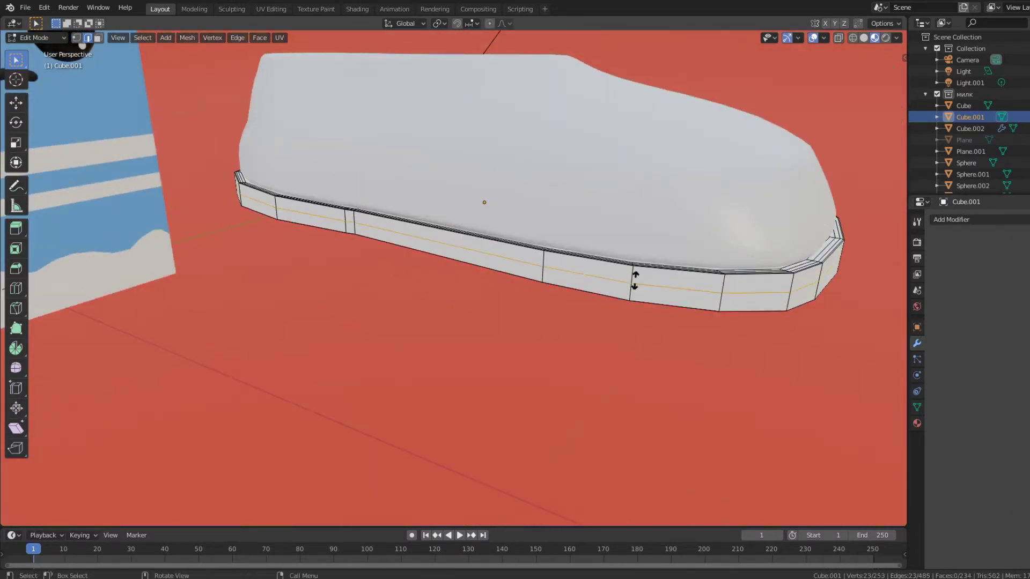
pyautogui.click(640, 291)
pyautogui.hotkey('ctrl', 'z')
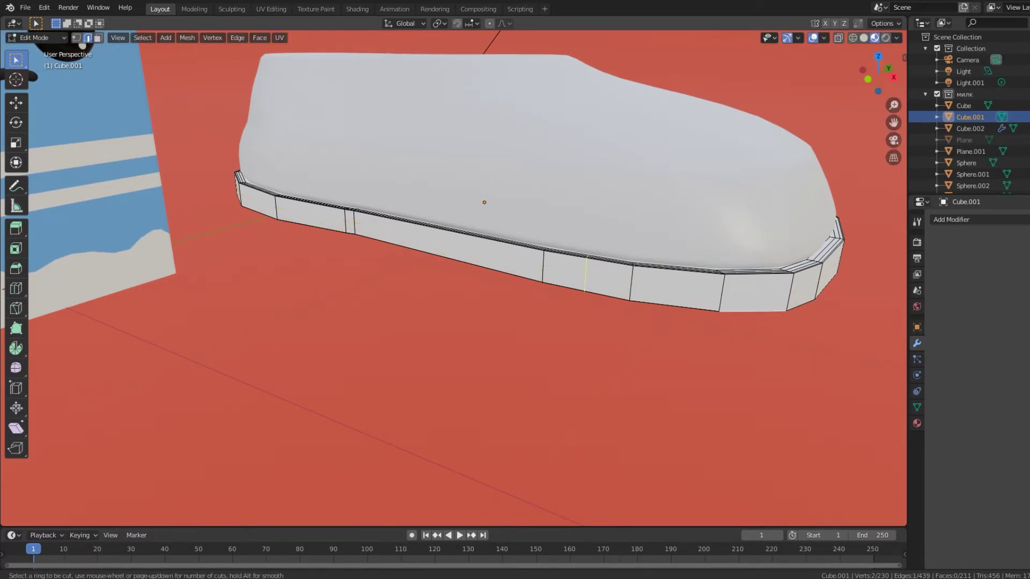
pyautogui.click(538, 271)
pyautogui.scroll(-3, 538, 271)
# Shade the shoe smooth in Object Mode.
pyautogui.press('Tab')
pyautogui.rightClick(526, 354)
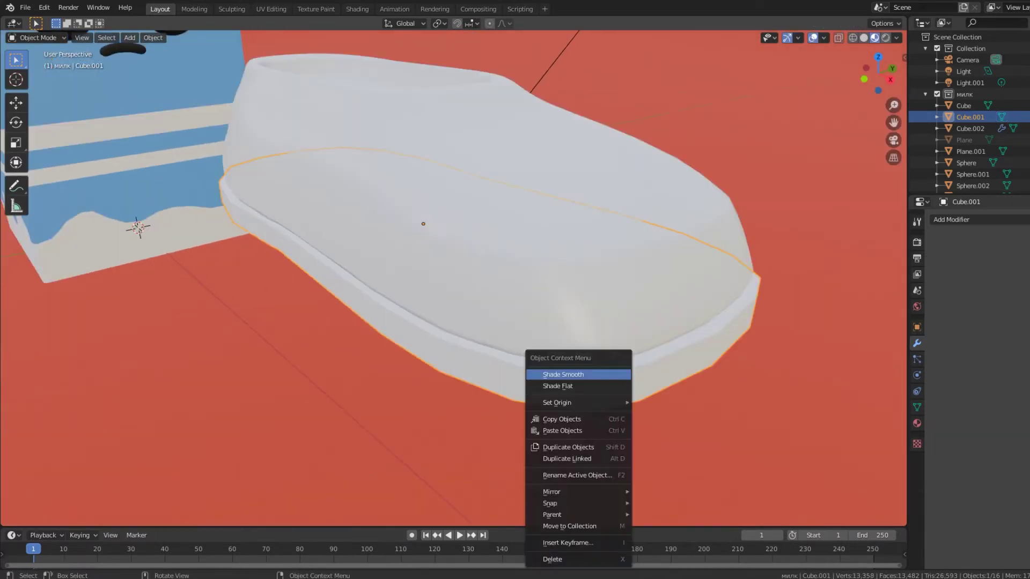
pyautogui.click(537, 372)
# Add more loop cuts around the sole band, two loops then a single loop.
pyautogui.press('Tab')
pyautogui.moveTo(526, 268); pyautogui.dragTo(456, 246, button='middle')
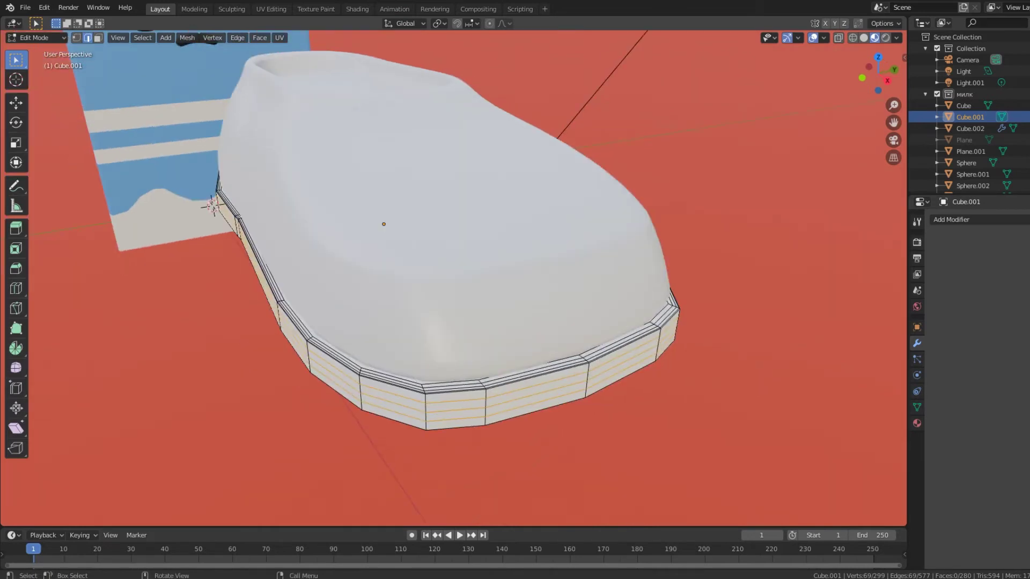
pyautogui.click(538, 394)
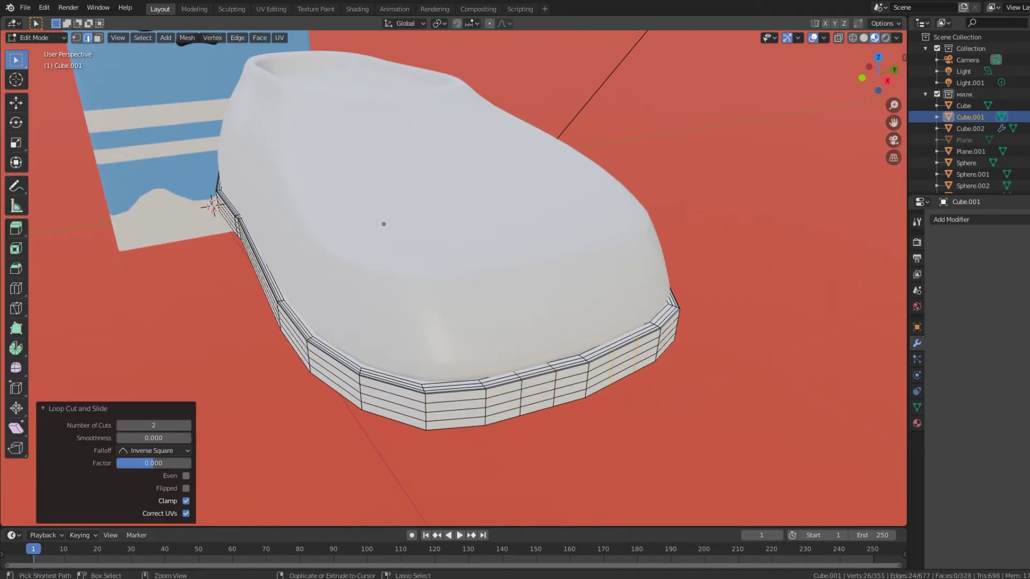
pyautogui.moveTo(403, 399); pyautogui.dragTo(554, 391, button='middle')
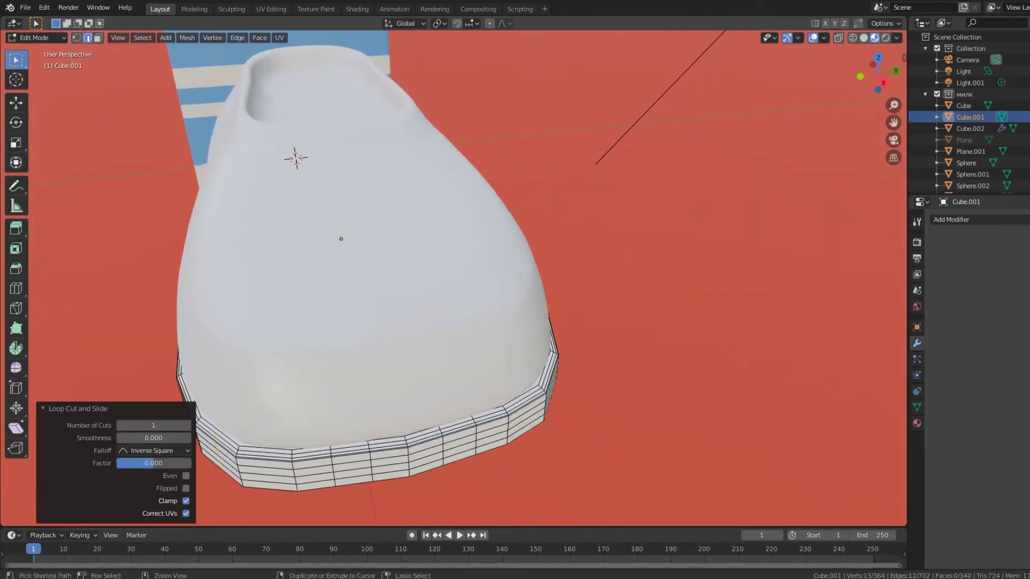
pyautogui.hotkey('ctrl', 'r')
pyautogui.click(554, 391)
pyautogui.press('Tab')
pyautogui.scroll(-5, 453, 279)
# Hide the orange backdrop plane Plane.001 and enter Edit Mode on the sole Cube.001.
pyautogui.moveTo(454, 279); pyautogui.dragTo(322, 257, button='middle')
pyautogui.press('h')
pyautogui.moveTo(453, 279); pyautogui.dragTo(408, 225, button='middle')
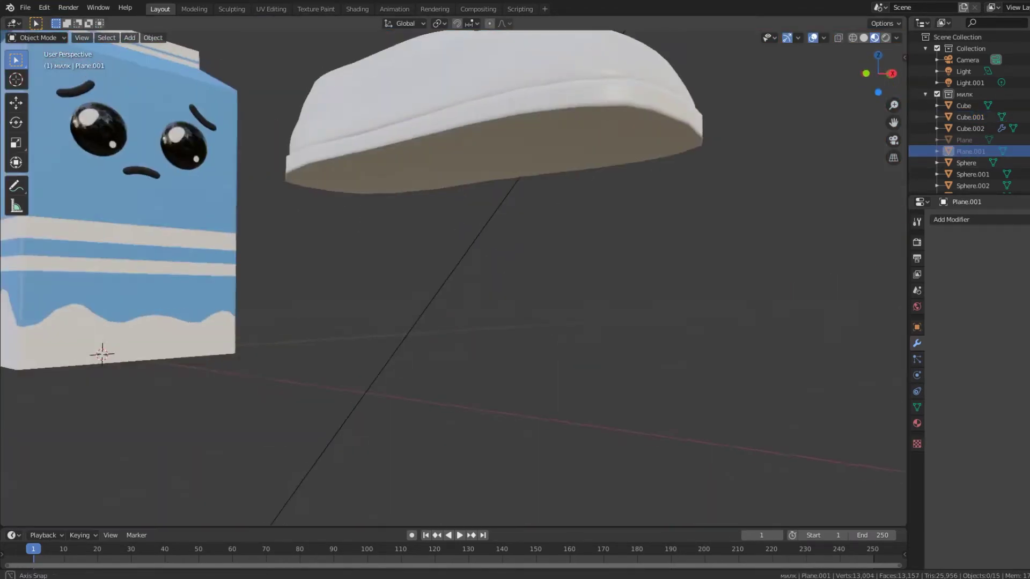
pyautogui.click(376, 134)
pyautogui.press('Tab')
# Try subdividing the sole's bottom face, undo it, and clear the selection in edge mode.
pyautogui.moveTo(454, 279); pyautogui.dragTo(462, 258, button='middle')
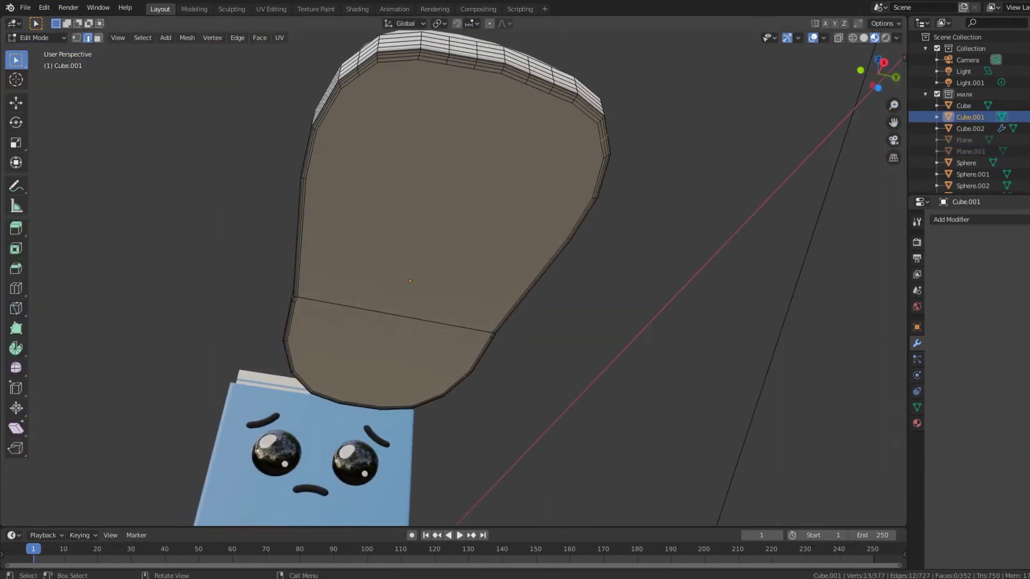
pyautogui.moveTo(408, 279)
pyautogui.mouseDown(button='middle')
pyautogui.moveTo(397, 252)
pyautogui.moveTo(408, 252)
pyautogui.moveTo(408, 236)
pyautogui.mouseUp(button='middle')
pyautogui.click(397, 161)
pyautogui.keyDown('shift'); pyautogui.click(386, 354); pyautogui.keyUp('shift')
pyautogui.rightClick(419, 236)
pyautogui.click(419, 236)
pyautogui.hotkey('ctrl', 'z')
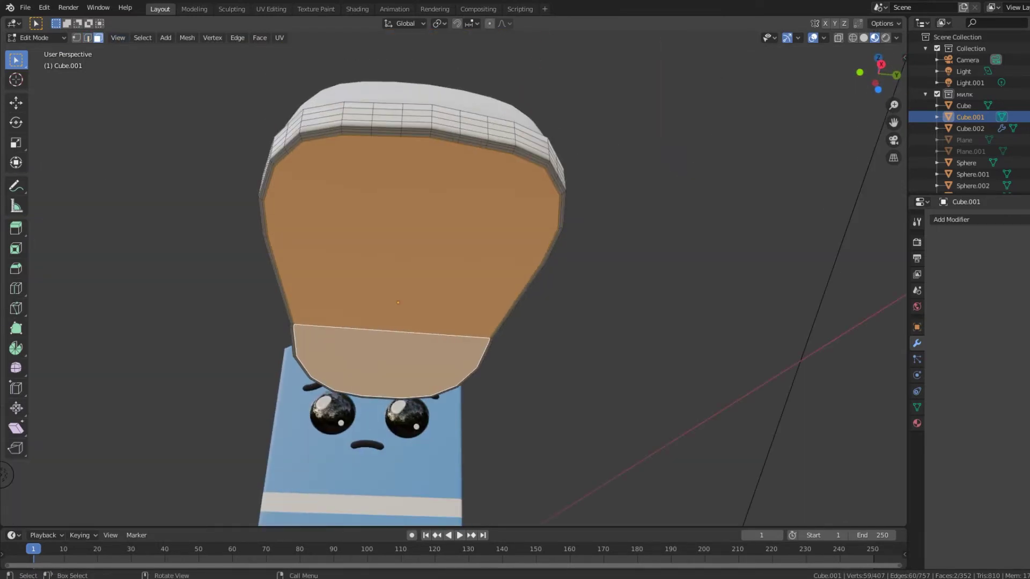
pyautogui.press('2')
pyautogui.hotkey('alt', 'a')
# View the sole straight from below (Ctrl+Numpad 7) in perspective.
pyautogui.moveTo(408, 279); pyautogui.dragTo(461, 258, button='middle')
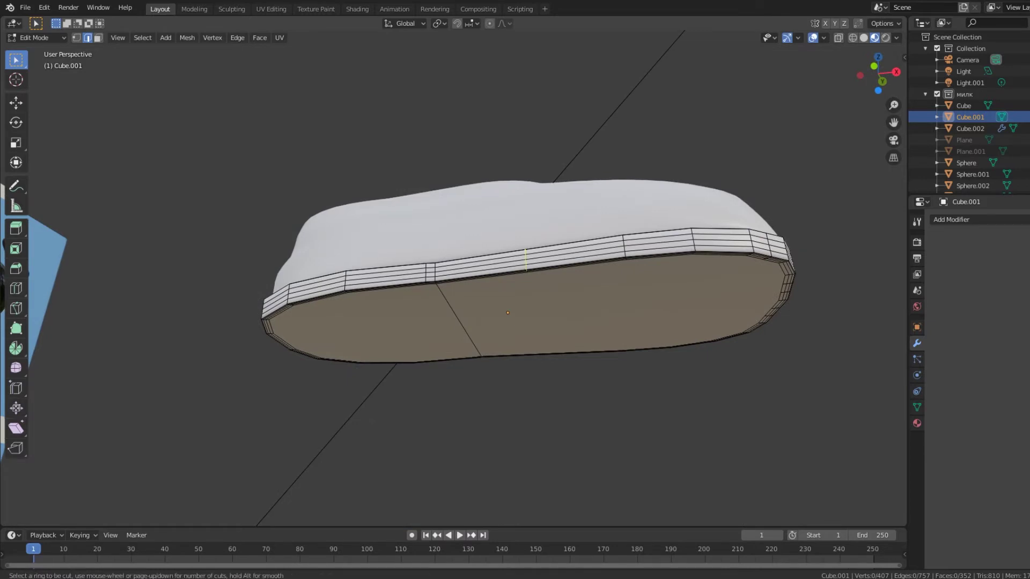
pyautogui.press('1')
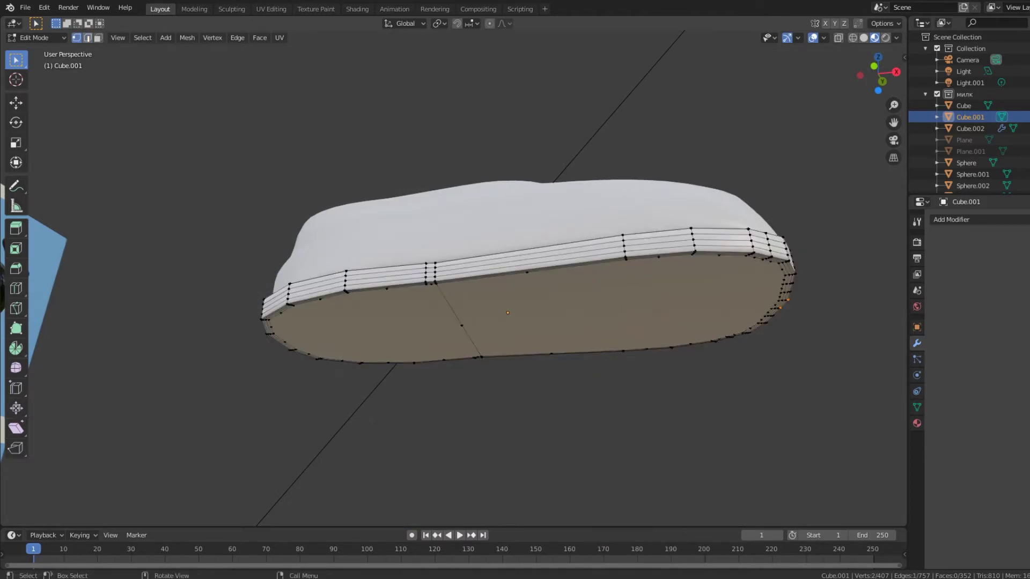
pyautogui.scroll(5, 352, 253)
pyautogui.moveTo(352, 253); pyautogui.dragTo(365, 247, button='middle')
pyautogui.moveTo(515, 290); pyautogui.dragTo(483, 322, button='middle')
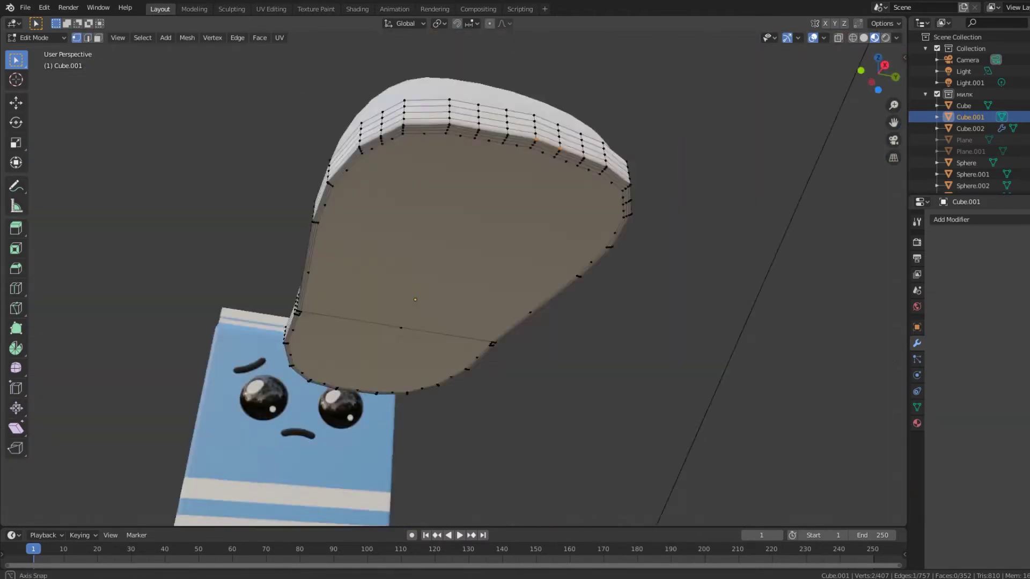
pyautogui.press('ctrl+KP_7')
pyautogui.scroll(3, 453, 287)
pyautogui.press('KP_5')
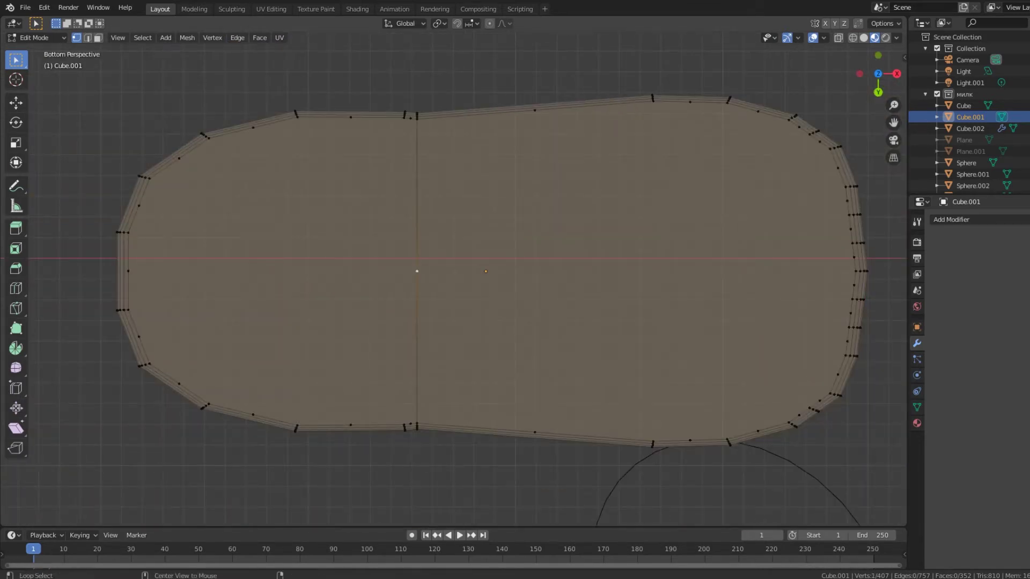
# Select the lower half of the sole's centre dividing edge.
pyautogui.press('2')
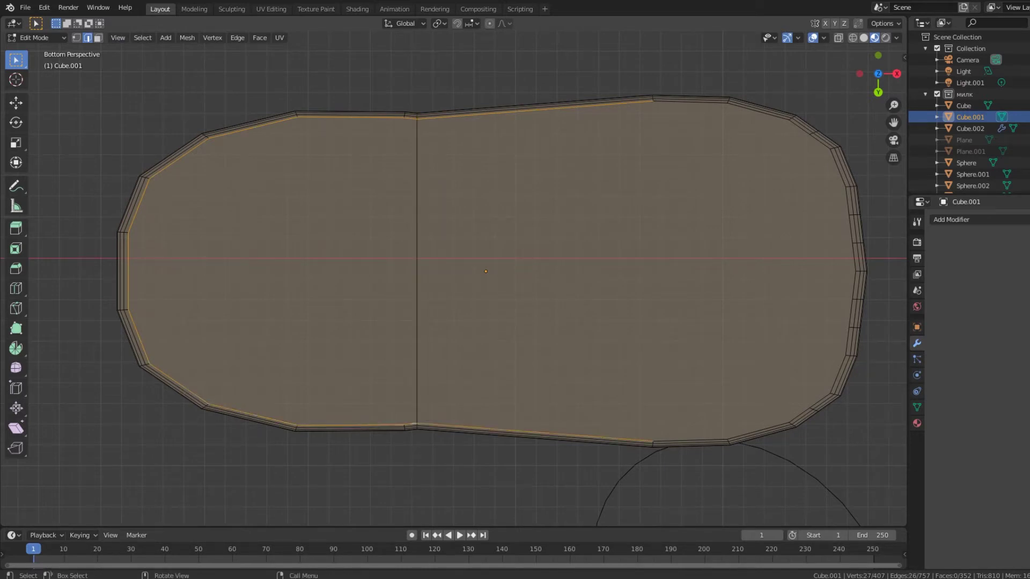
pyautogui.keyDown('alt'); pyautogui.keyDown('shift'); pyautogui.click(417, 349); pyautogui.keyUp('shift'); pyautogui.keyUp('alt')
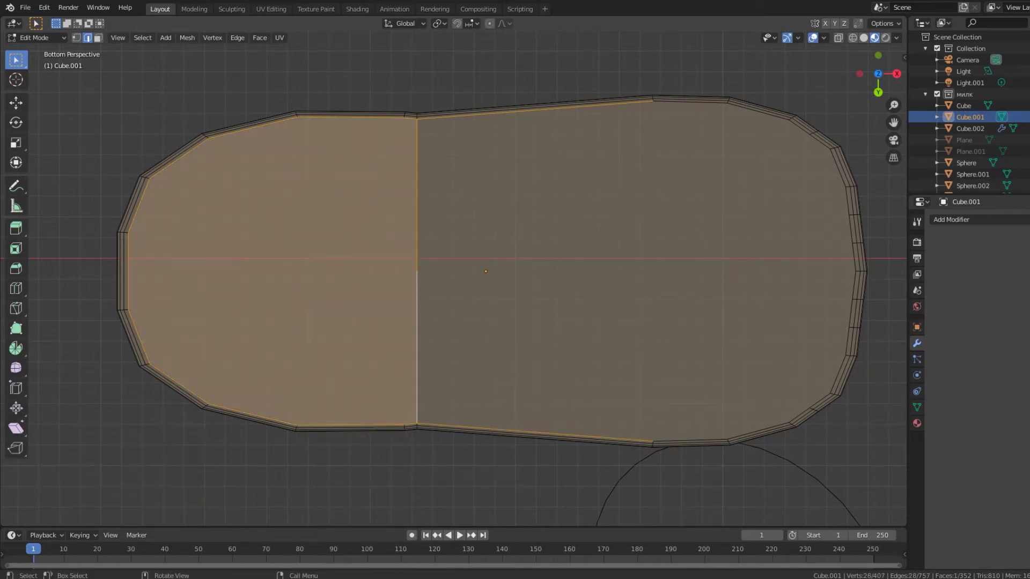
pyautogui.hotkey('alt', 'a')
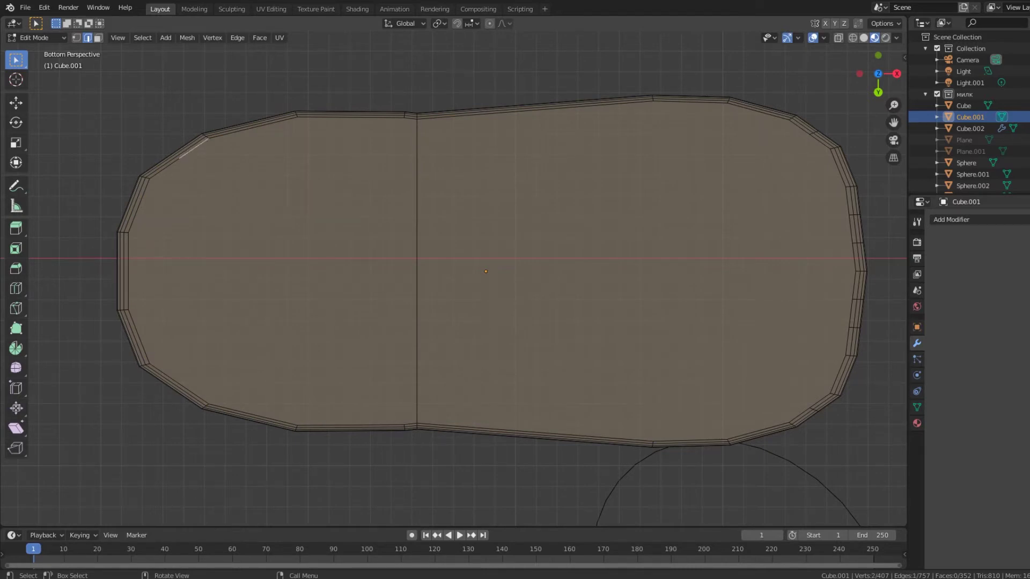
pyautogui.click(417, 349)
pyautogui.press('1')
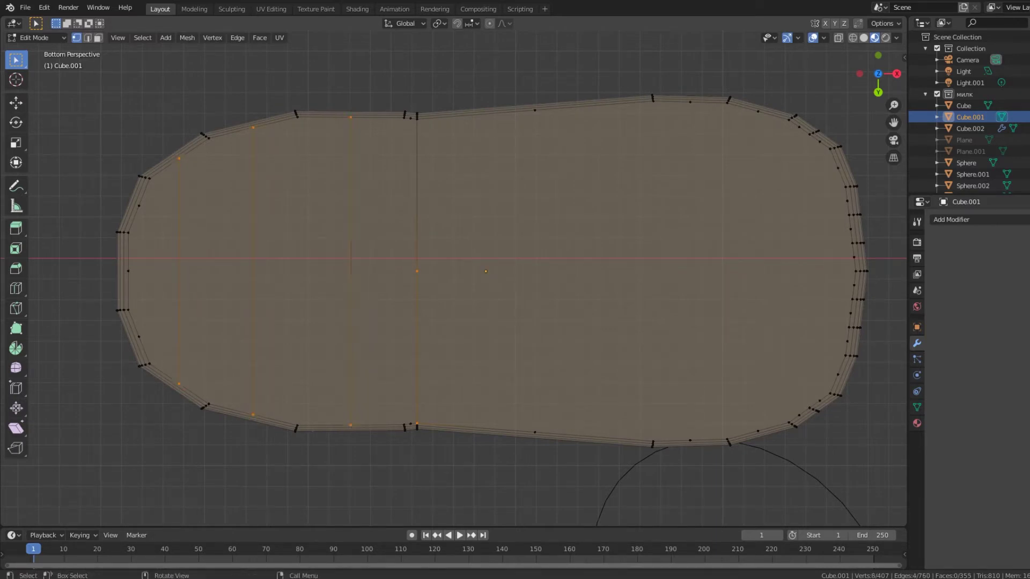
# Select an edge across the sole's narrow end, undoing an accidental extrusion.
pyautogui.press('2')
pyautogui.click(351, 268)
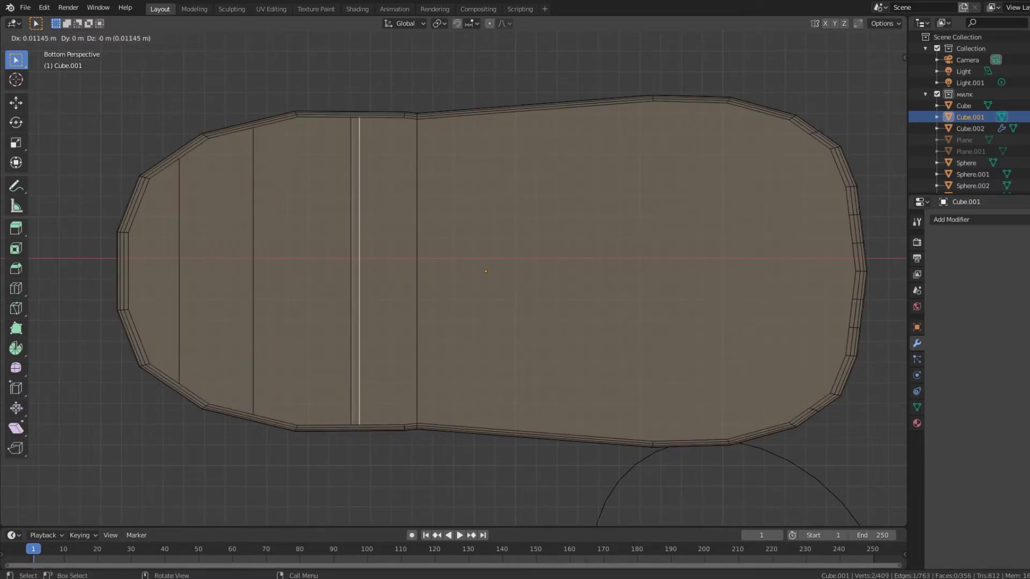
pyautogui.press('Escape')
pyautogui.moveTo(486, 269); pyautogui.dragTo(488, 311, button='middle')
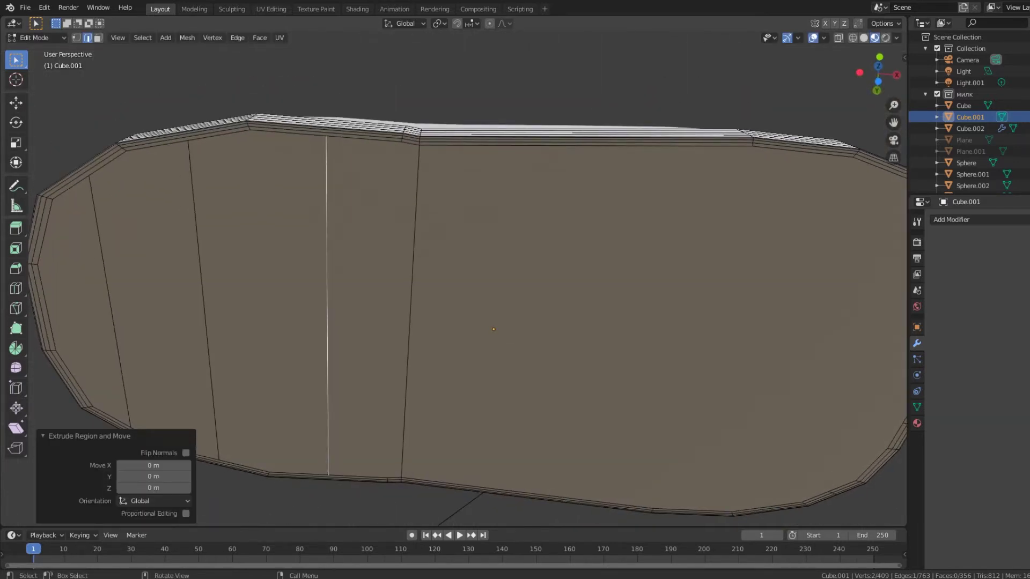
pyautogui.hotkey('ctrl', 'z')
# Toggle see-through shading and align to a flat orthographic bottom view of the sole.
pyautogui.scroll(5, 454, 277)
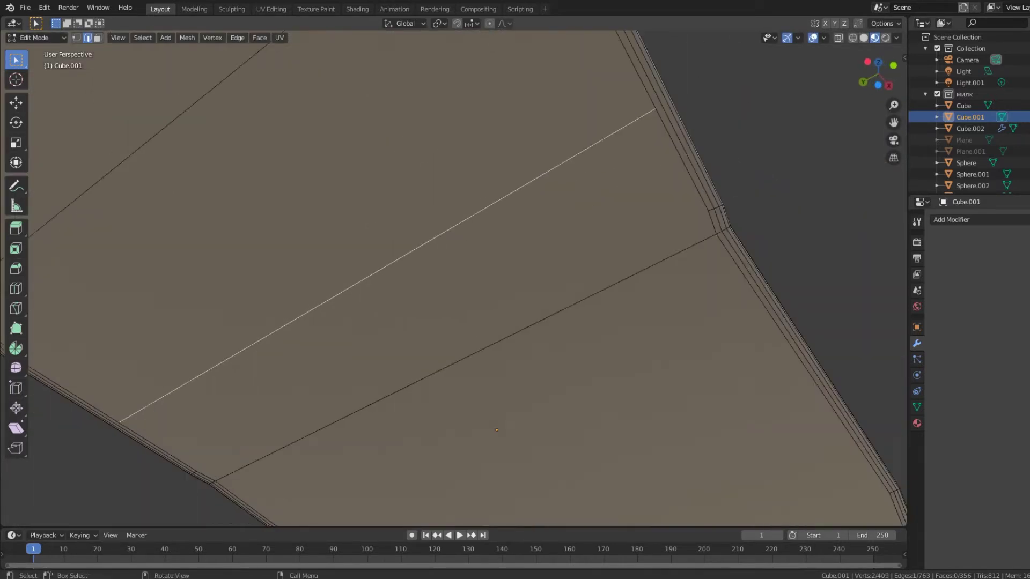
pyautogui.press('Return')
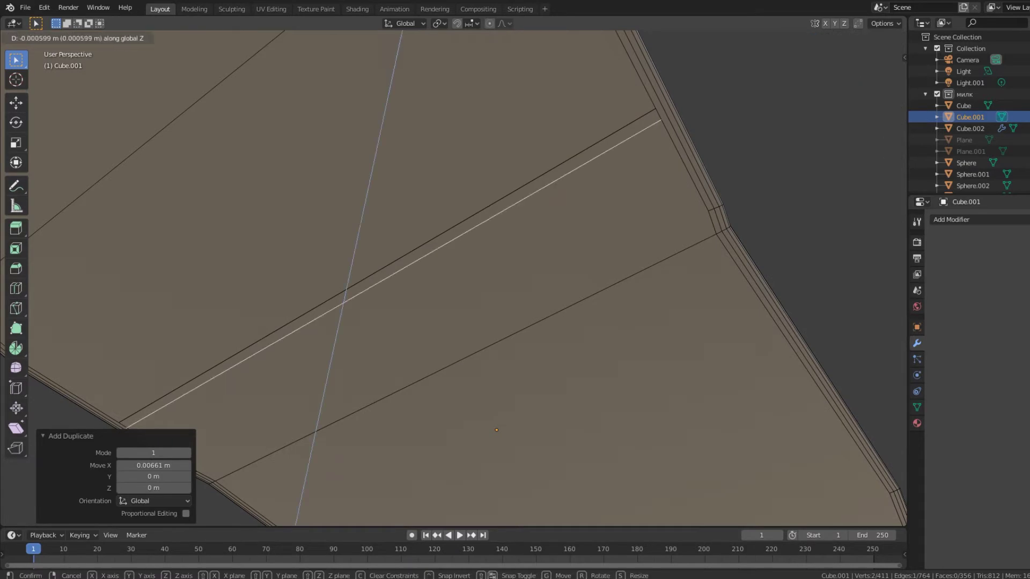
pyautogui.hotkey('shift', 'z')
pyautogui.hotkey('ctrl', 'z')
pyautogui.hotkey('shift', 'z')
pyautogui.hotkey('shift', 'z')
pyautogui.scroll(-5, 454, 277)
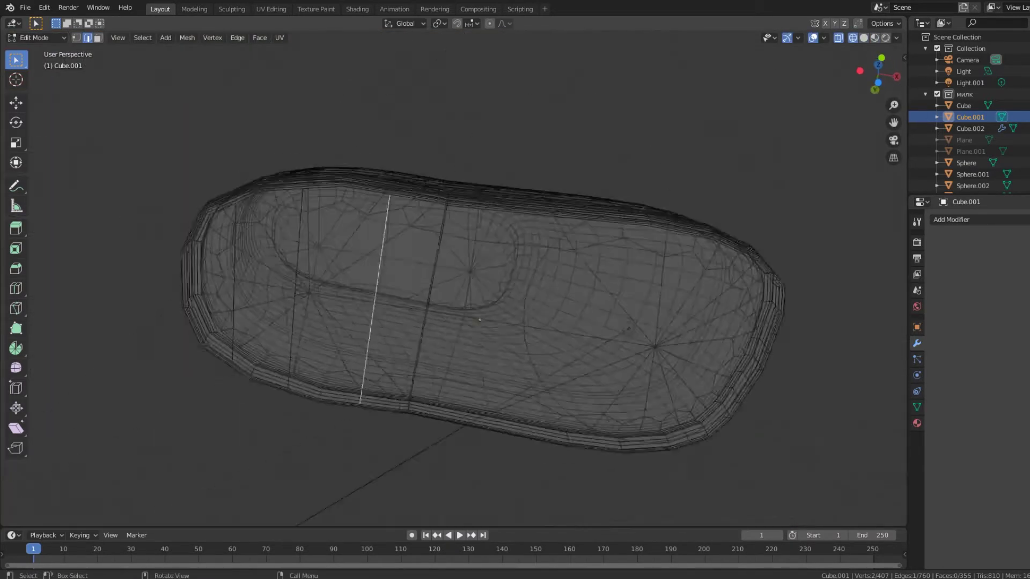
pyautogui.hotkey('shift', 'z')
pyautogui.press('ctrl+KP_7')
pyautogui.press('ctrl+KP_7')
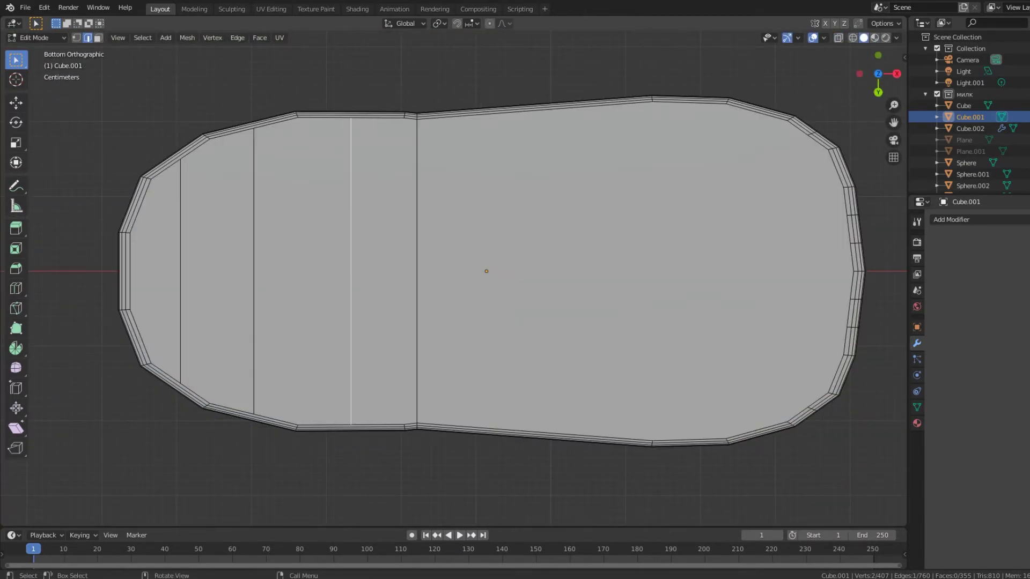
pyautogui.moveTo(483, 279); pyautogui.dragTo(483, 247, button='middle')
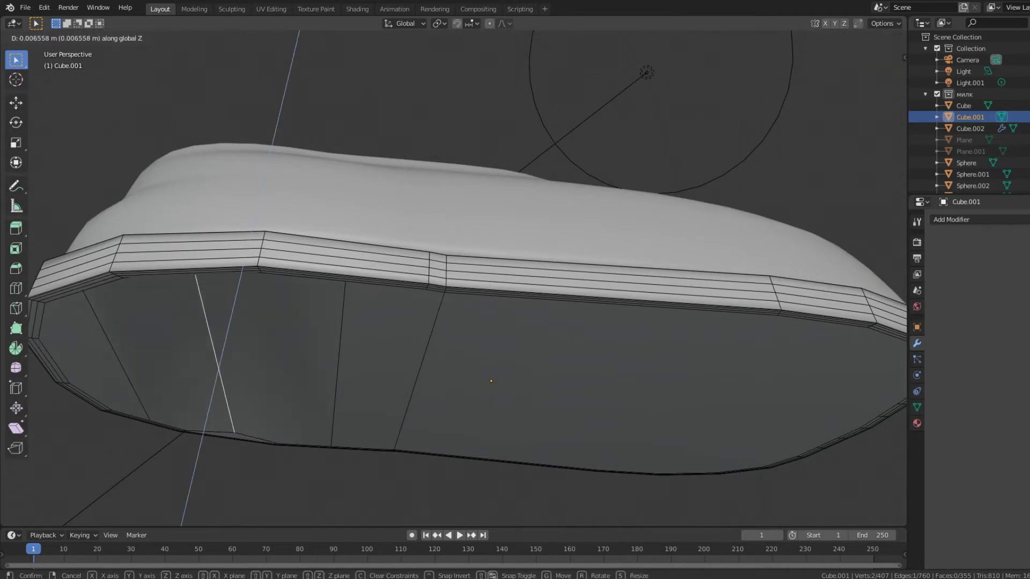
pyautogui.press('ctrl+KP_7')
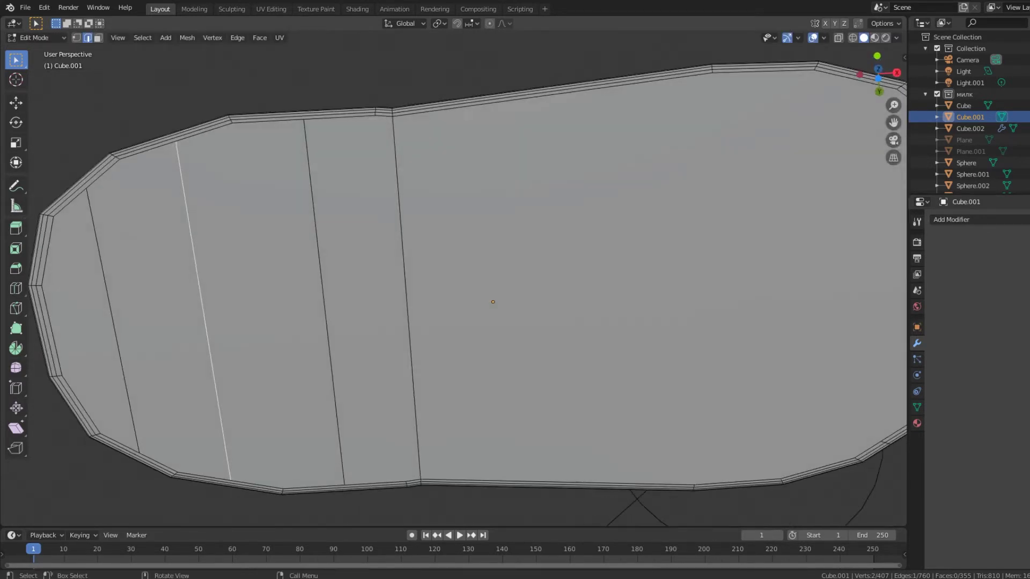
pyautogui.press('KP_5')
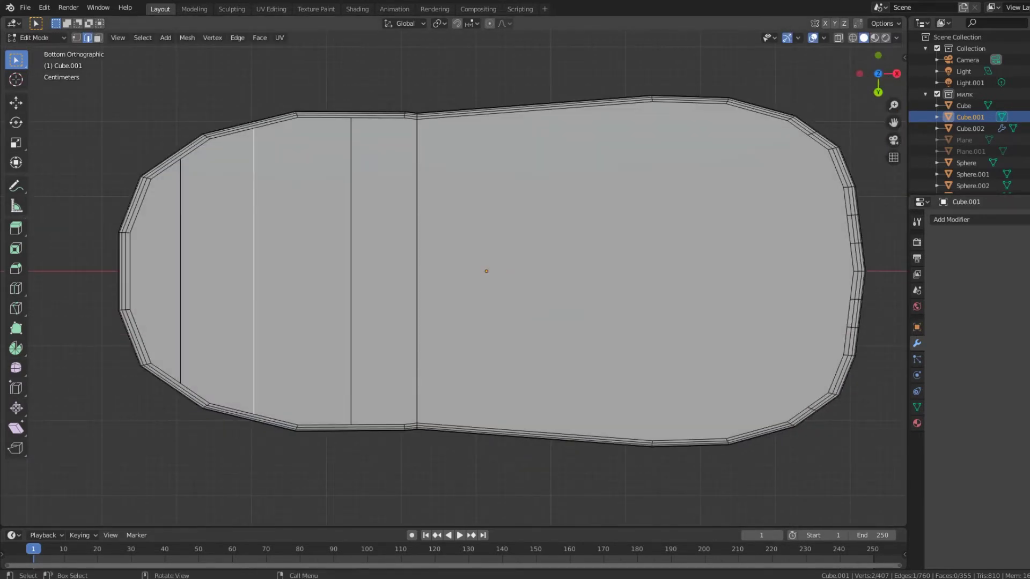
# Subdivide the selected edges and cut a new edge across the sole's narrow end.
pyautogui.press('1')
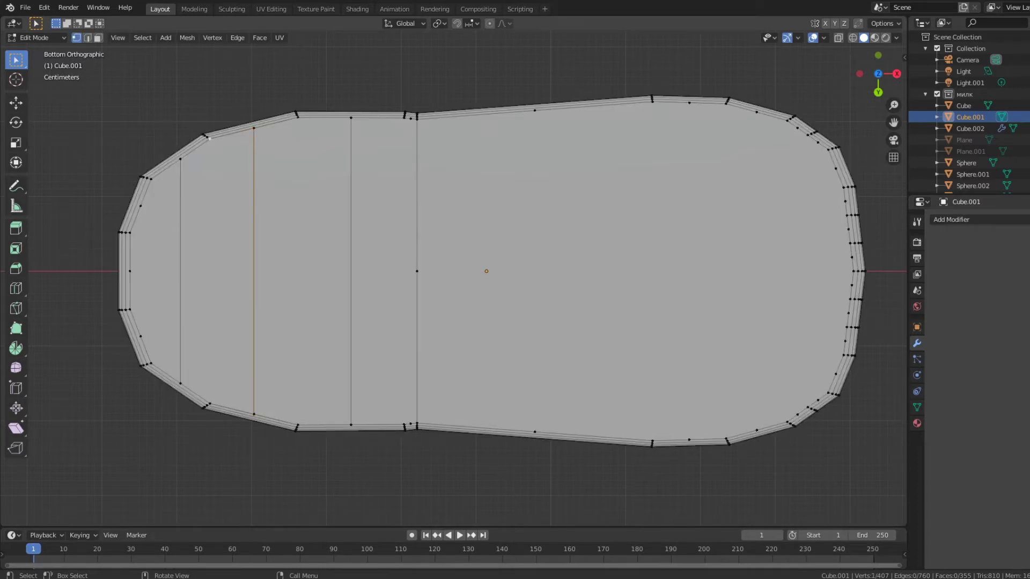
pyautogui.rightClick(178, 315)
pyautogui.click(177, 315)
pyautogui.rightClick(193, 296)
pyautogui.click(193, 296)
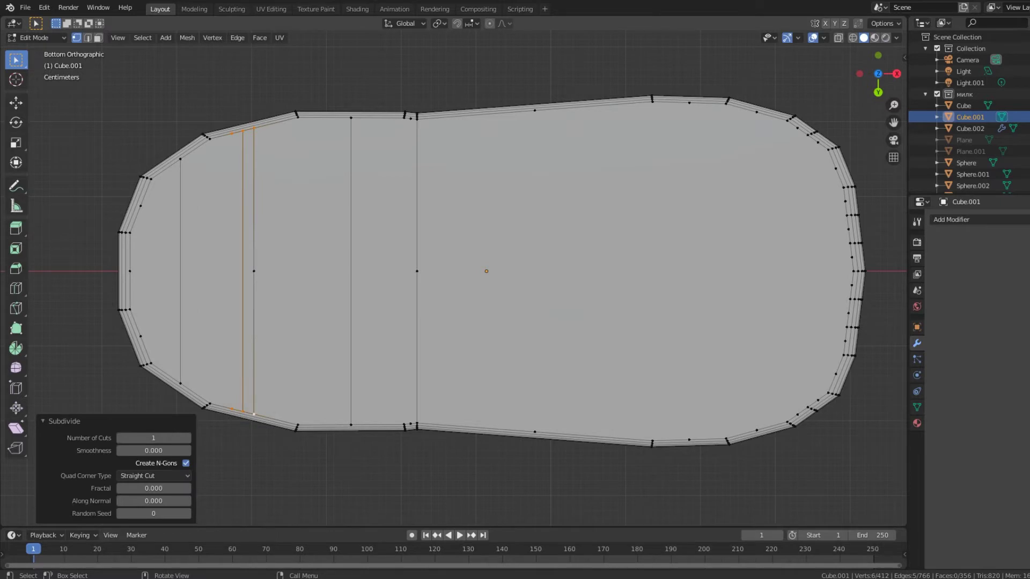
pyautogui.click(243, 131)
pyautogui.keyDown('shift'); pyautogui.click(232, 134); pyautogui.keyUp('shift')
pyautogui.rightClick(177, 287)
pyautogui.click(177, 287)
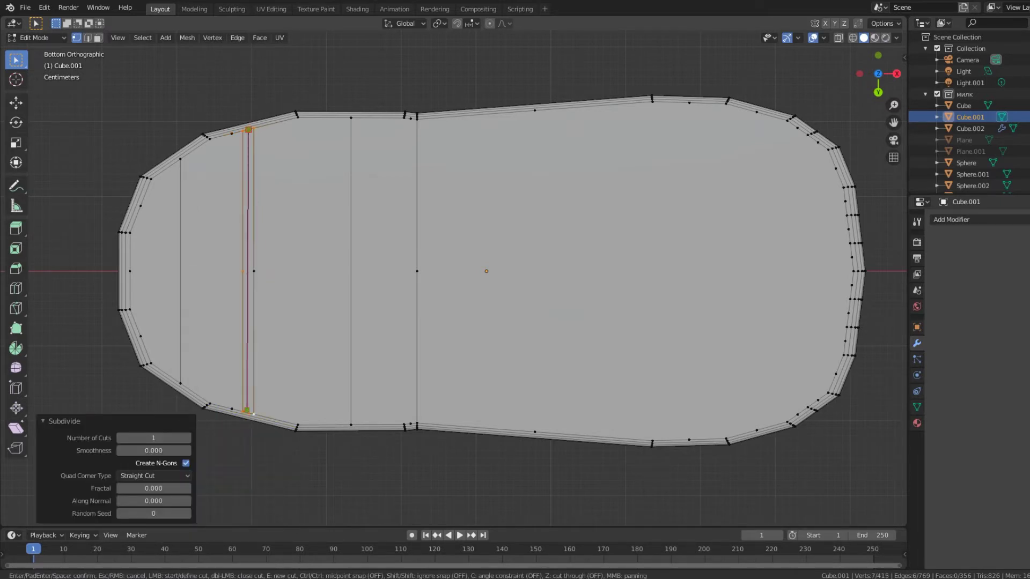
pyautogui.press('Return')
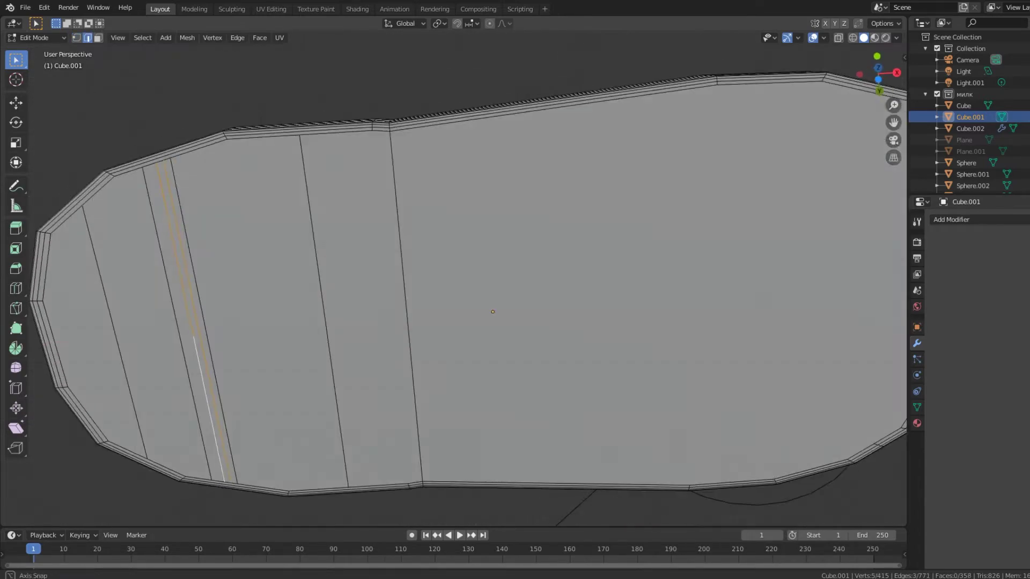
# Nudge the new cut edge slightly along Z.
pyautogui.moveTo(486, 322); pyautogui.dragTo(509, 242, button='middle')
pyautogui.press('g')
pyautogui.press('z')
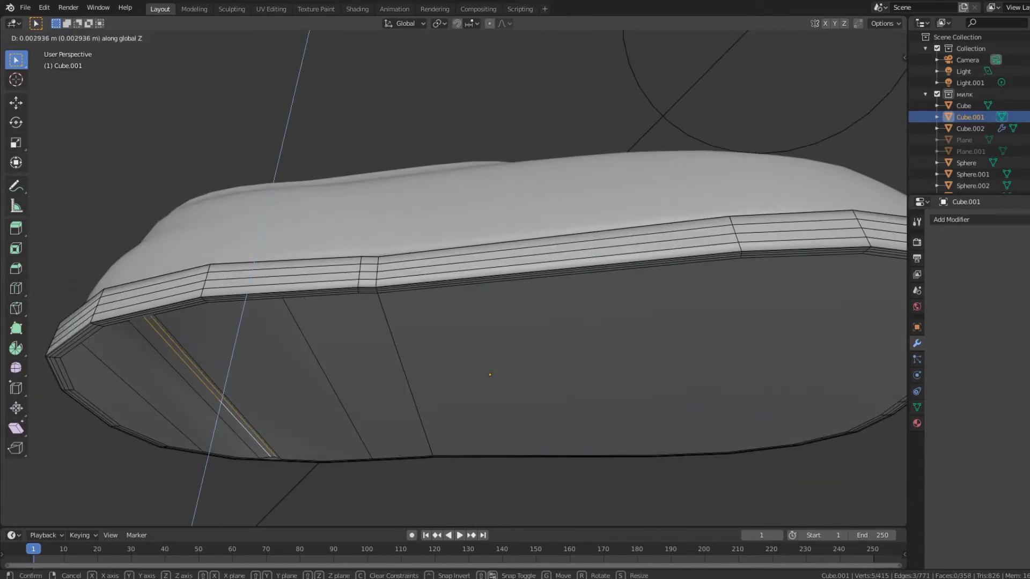
pyautogui.click(489, 375)
pyautogui.moveTo(490, 374)
pyautogui.mouseDown(button='middle')
pyautogui.moveTo(462, 220)
pyautogui.moveTo(417, 201)
pyautogui.mouseUp(button='middle')
pyautogui.scroll(2, 462, 220)
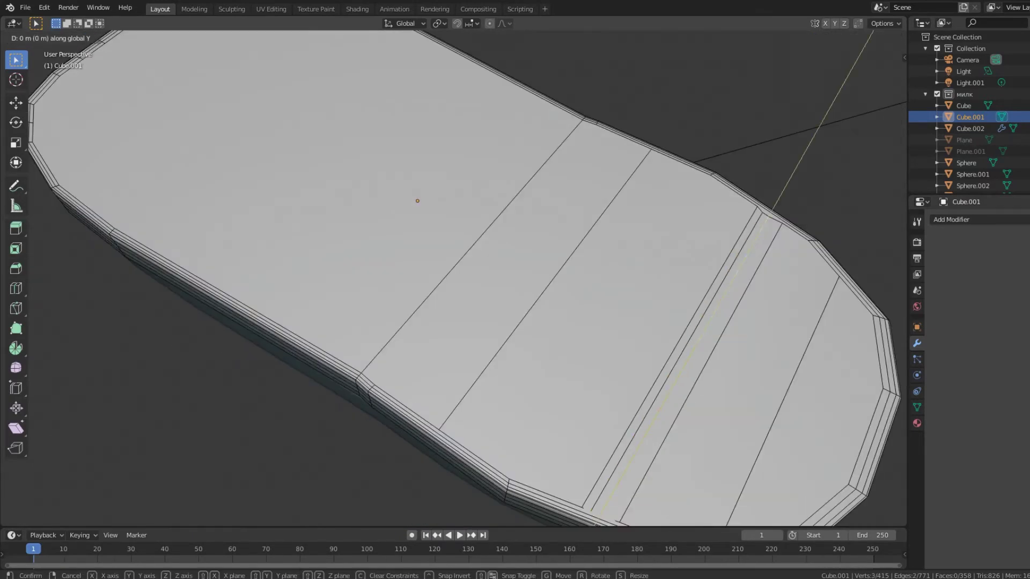
# Shift the new edge loops slightly along X to open a thin groove.
pyautogui.press('x')
pyautogui.press('Return')
pyautogui.press('g')
pyautogui.press('x')
pyautogui.press('Return')
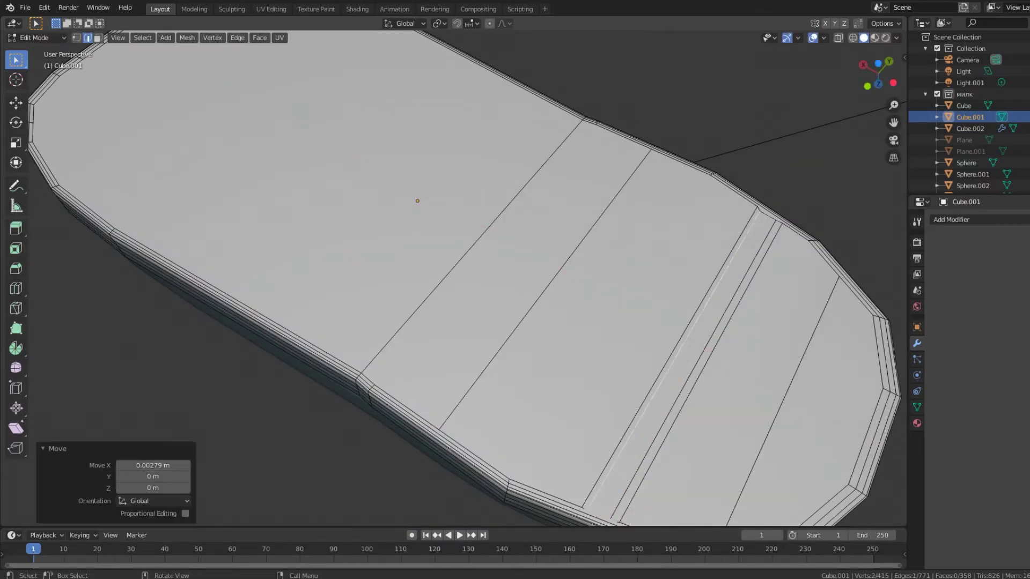
pyautogui.keyDown('alt'); pyautogui.keyDown('shift'); pyautogui.click(675, 354); pyautogui.keyUp('shift'); pyautogui.keyUp('alt')
pyautogui.press('g')
pyautogui.press('Return')
# Orbit around and toggle out of Edit Mode to check the smoothed shoe.
pyautogui.scroll(-3, 417, 201)
pyautogui.moveTo(418, 200)
pyautogui.mouseDown(button='middle')
pyautogui.moveTo(506, 305)
pyautogui.moveTo(483, 301)
pyautogui.moveTo(501, 315)
pyautogui.moveTo(472, 289)
pyautogui.moveTo(450, 300)
pyautogui.moveTo(483, 290)
pyautogui.mouseUp(button='middle')
pyautogui.press('Tab')
pyautogui.press('Tab')
pyautogui.press('1')
pyautogui.press('Tab')
# Select only the shoe, with the N side panel shown.
pyautogui.scroll(-3, 502, 308)
pyautogui.scroll(3, 472, 290)
pyautogui.click(472, 290)
pyautogui.scroll(3, 472, 301)
pyautogui.hotkey('shift', 'a')
pyautogui.press('Escape')
pyautogui.hotkey('alt', 'a')
pyautogui.scroll(-5, 515, 290)
pyautogui.press('n')
pyautogui.moveTo(495, 305); pyautogui.dragTo(626, 387)
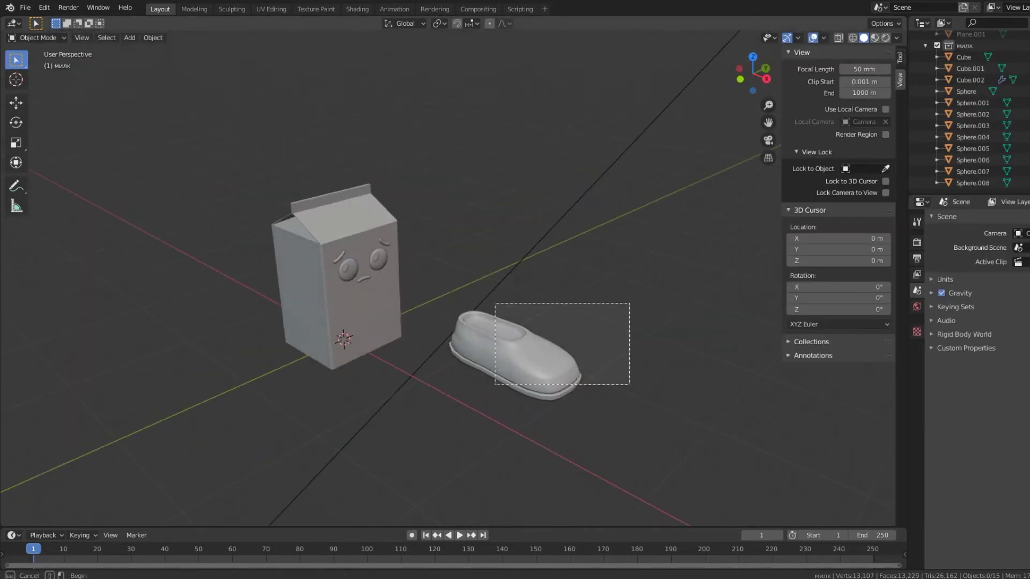
pyautogui.click(515, 355)
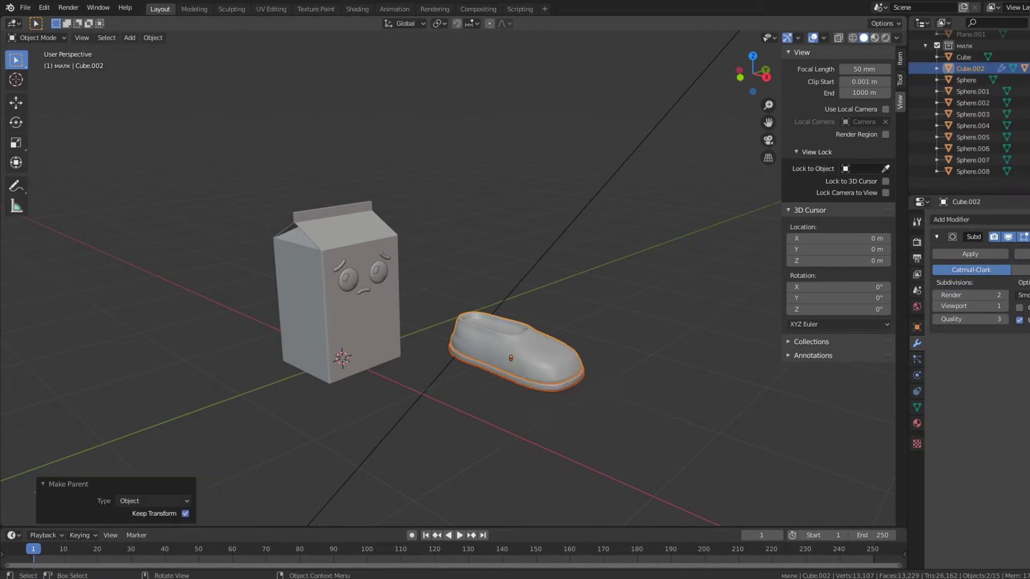
pyautogui.moveTo(515, 354); pyautogui.dragTo(537, 343, button='middle')
# Rotate the shoe upright in front view and scale it to about half size.
pyautogui.press('KP_1')
pyautogui.press('r')
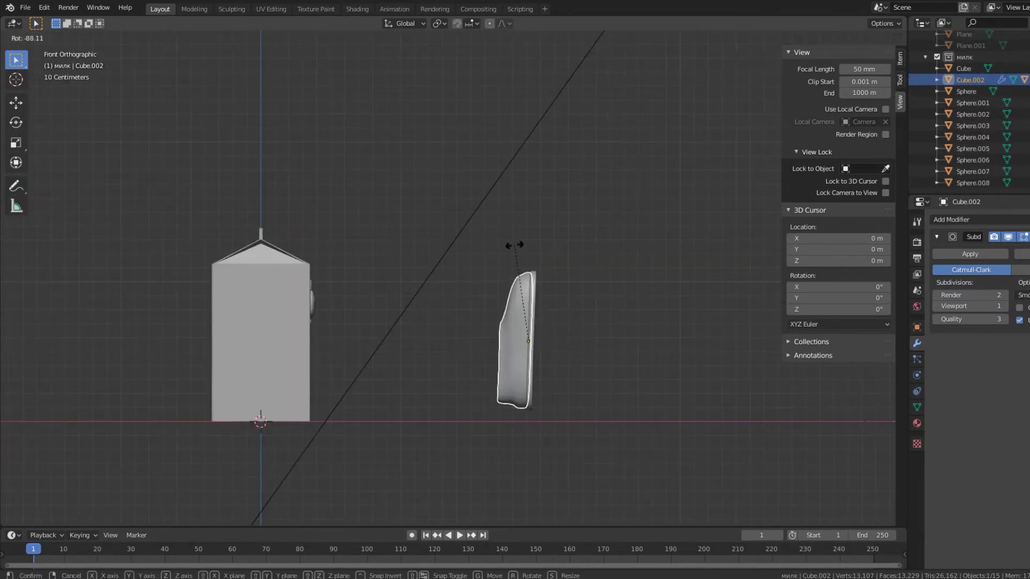
pyautogui.click(510, 247)
pyautogui.moveTo(509, 247); pyautogui.dragTo(536, 279, button='middle')
pyautogui.press('s')
pyautogui.click(472, 345)
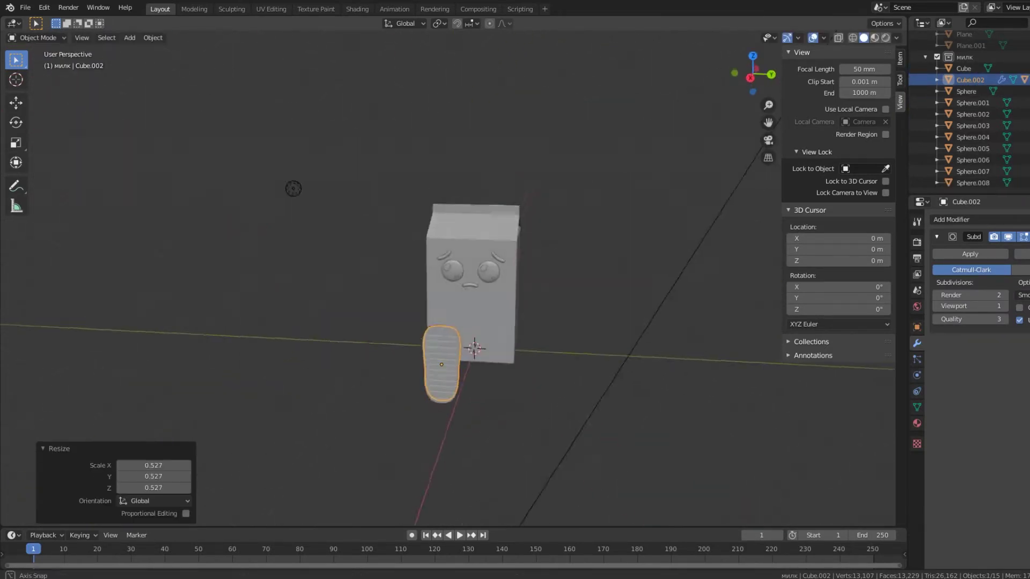
pyautogui.press('KP_3')
pyautogui.press('s')
pyautogui.moveTo(48, 250); pyautogui.dragTo(429, 459, button='middle')
# Add a cylinder, shrink it, stretch it along X and move it toward the shoe.
pyautogui.hotkey('shift', 'a')
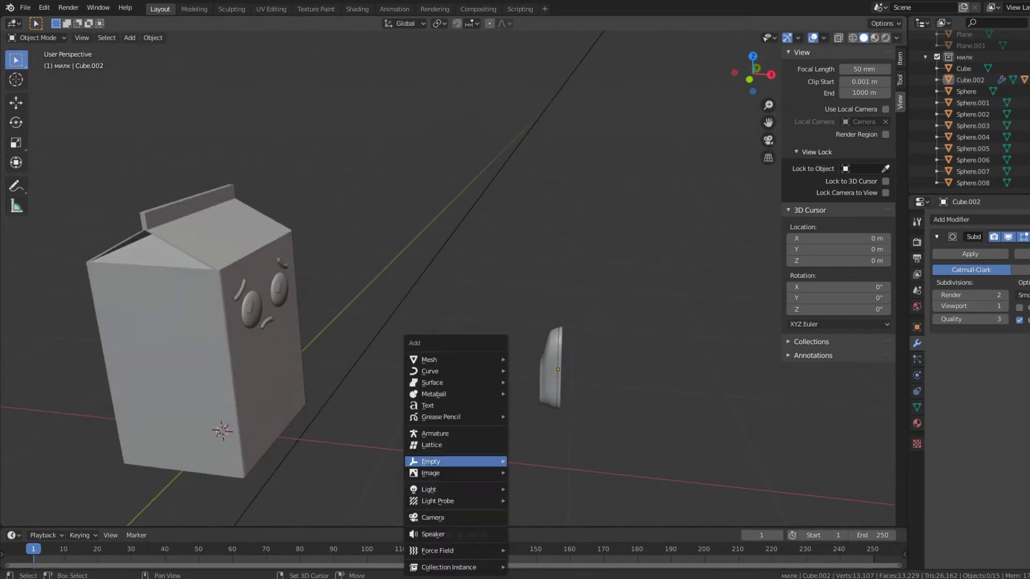
pyautogui.click(558, 167)
pyautogui.press('s')
pyautogui.click(386, 364)
pyautogui.click(900, 58)
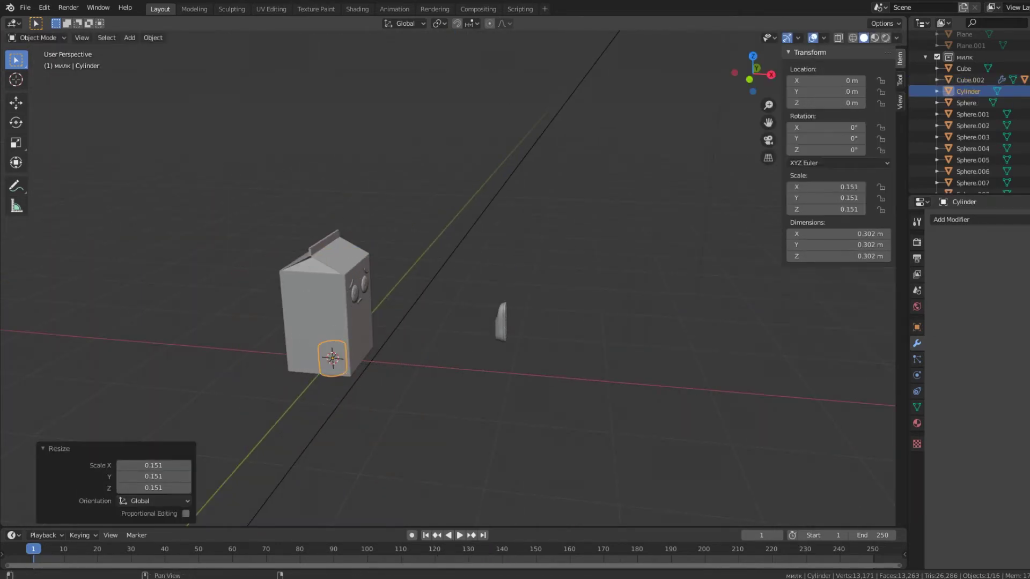
pyautogui.click(837, 424)
pyautogui.press('s')
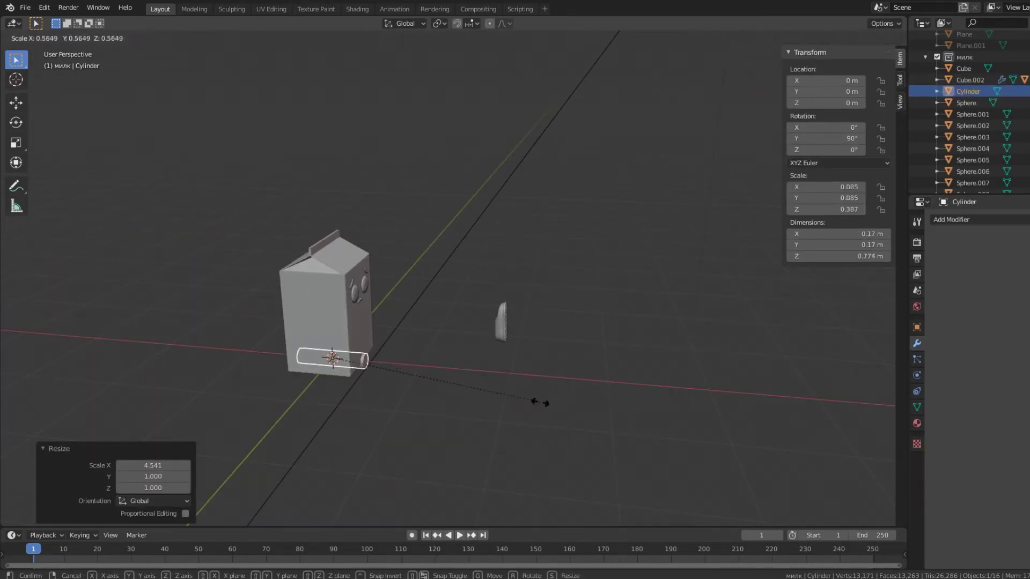
pyautogui.press('x')
pyautogui.press('Return')
pyautogui.press('Return')
pyautogui.scroll(5, 448, 279)
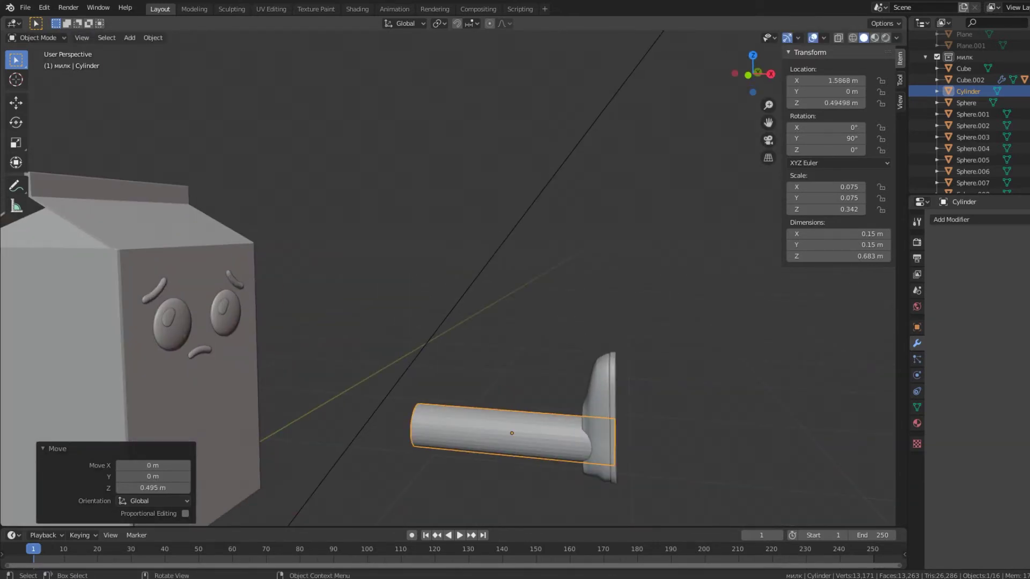
# Make the cylinder thinner and longer, then shift the leg toward the carton.
pyautogui.moveTo(515, 290); pyautogui.dragTo(600, 429, button='middle')
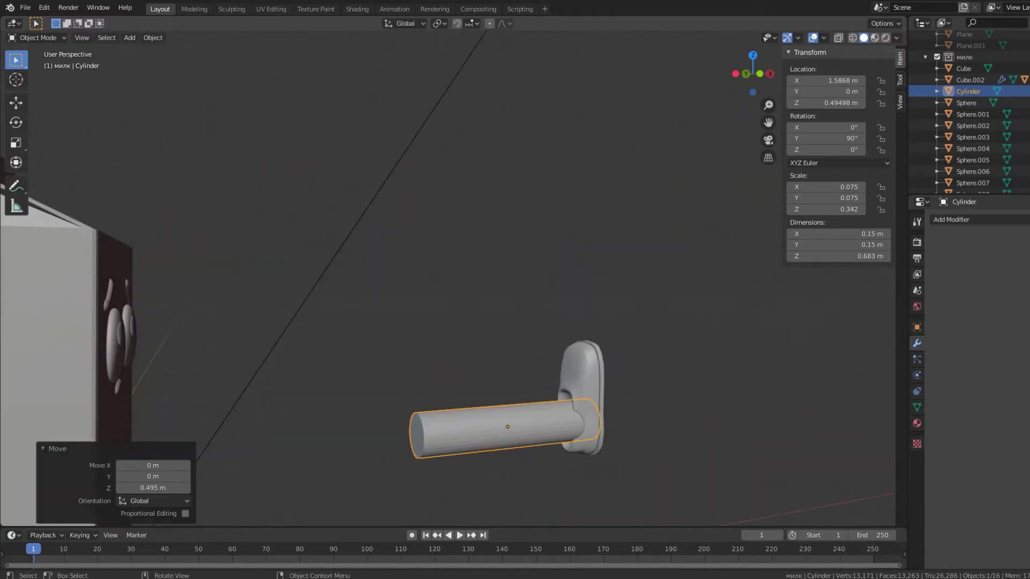
pyautogui.press('s')
pyautogui.press('s')
pyautogui.press('z')
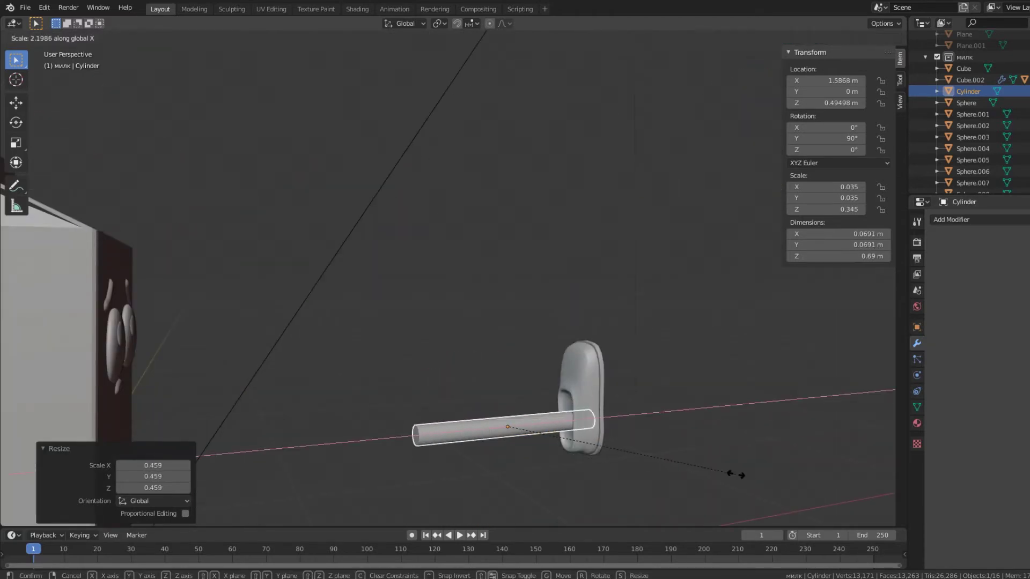
pyautogui.press('Return')
pyautogui.press('g')
pyautogui.press('x')
pyautogui.moveTo(448, 279); pyautogui.dragTo(483, 269, button='middle')
pyautogui.press('Return')
pyautogui.press('g')
pyautogui.press('z')
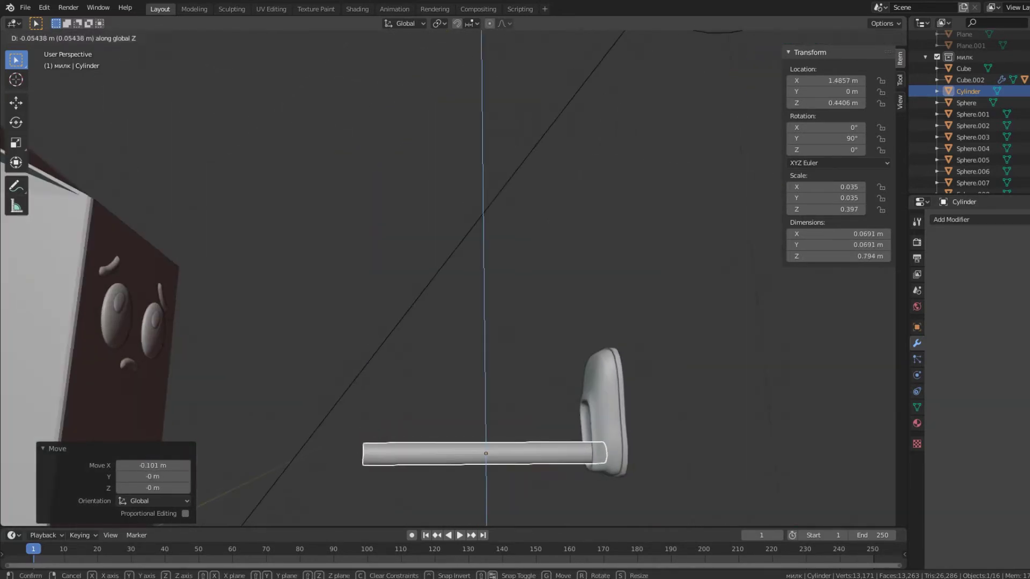
pyautogui.press('Return')
# Move the leg vertically and slide it along X under the carton.
pyautogui.press('KP_1')
pyautogui.press('r')
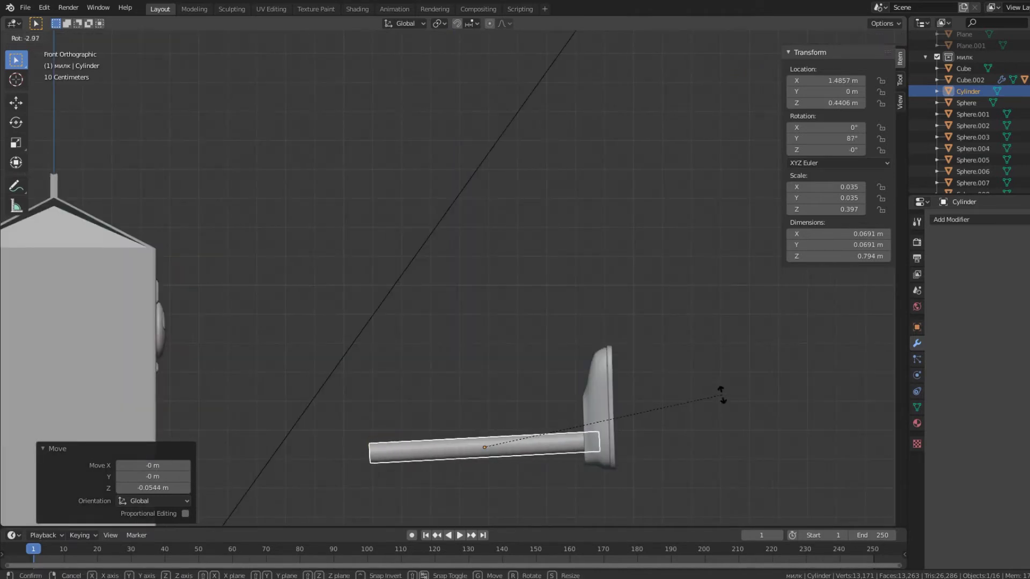
pyautogui.press('Escape')
pyautogui.moveTo(722, 397); pyautogui.dragTo(719, 372, button='middle')
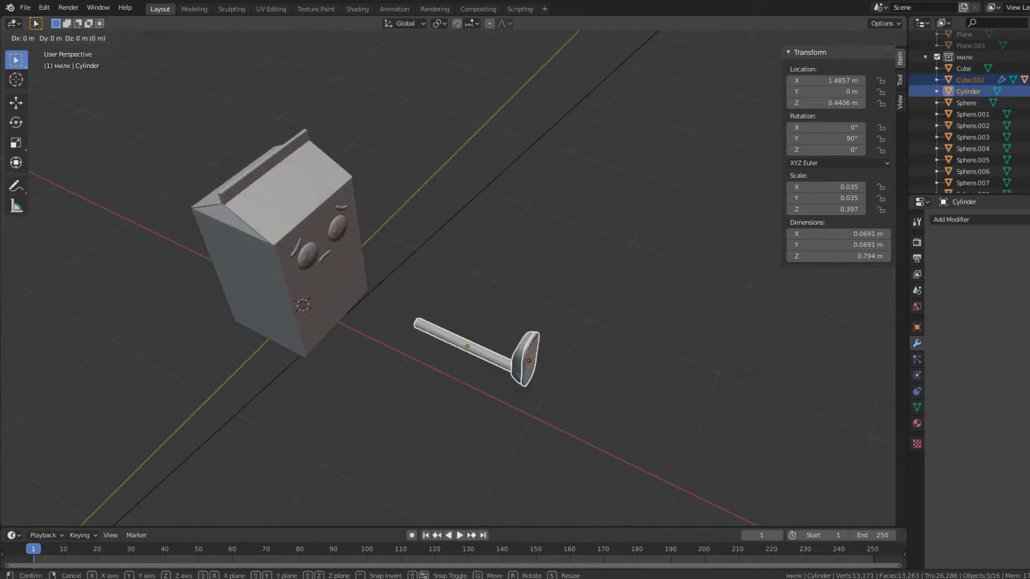
pyautogui.press('z')
pyautogui.press('Return')
pyautogui.moveTo(448, 279); pyautogui.dragTo(483, 279, button='middle')
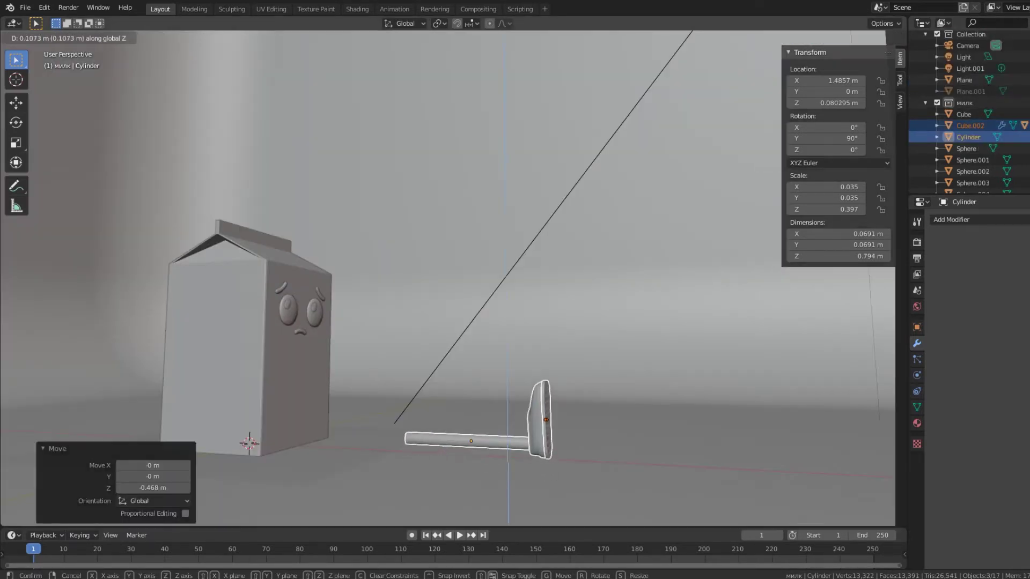
pyautogui.press('x')
pyautogui.press('Return')
pyautogui.moveTo(448, 279); pyautogui.dragTo(483, 257, button='middle')
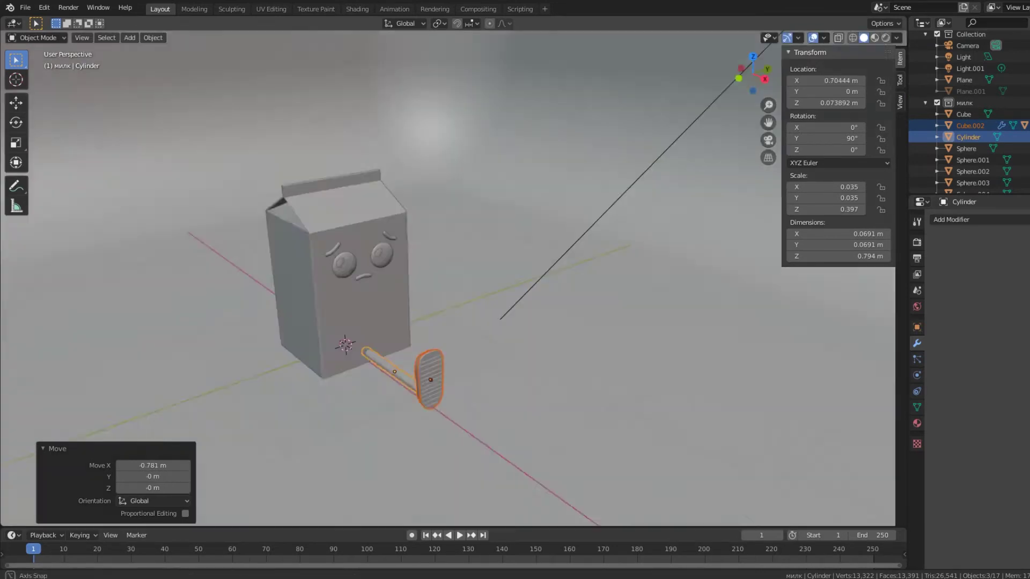
# Select the backdrop plane, enter its Edit Mode and switch to Rendered shading.
pyautogui.click(964, 80)
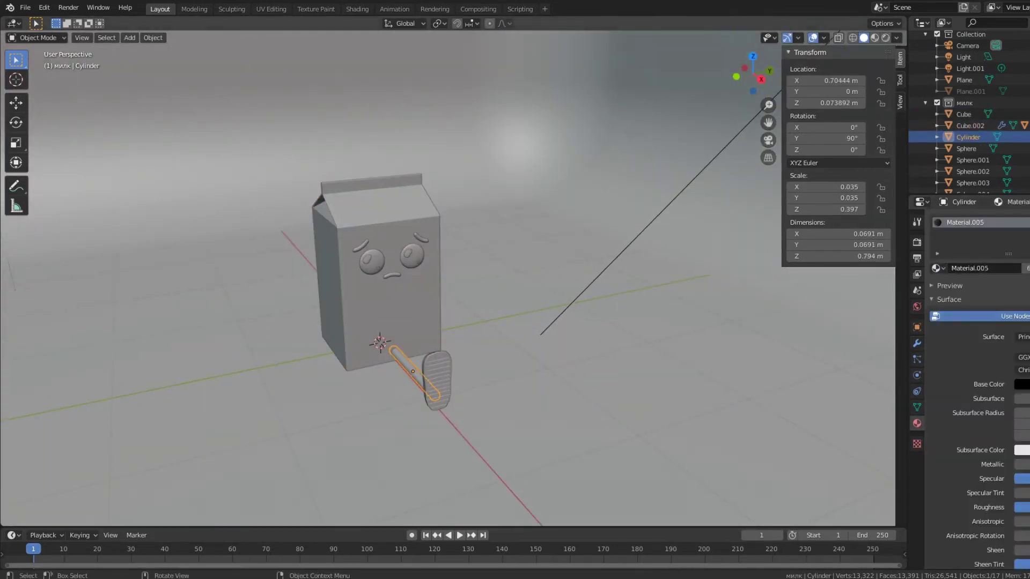
pyautogui.press('Tab')
pyautogui.click(886, 38)
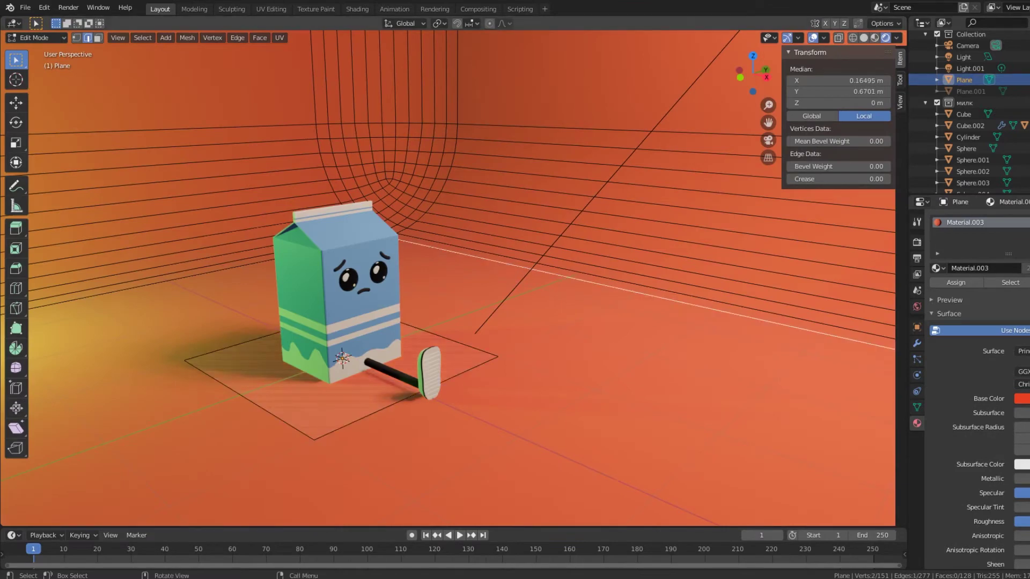
# Leave the backdrop's Edit Mode and shift the leg along Y.
pyautogui.press('Tab')
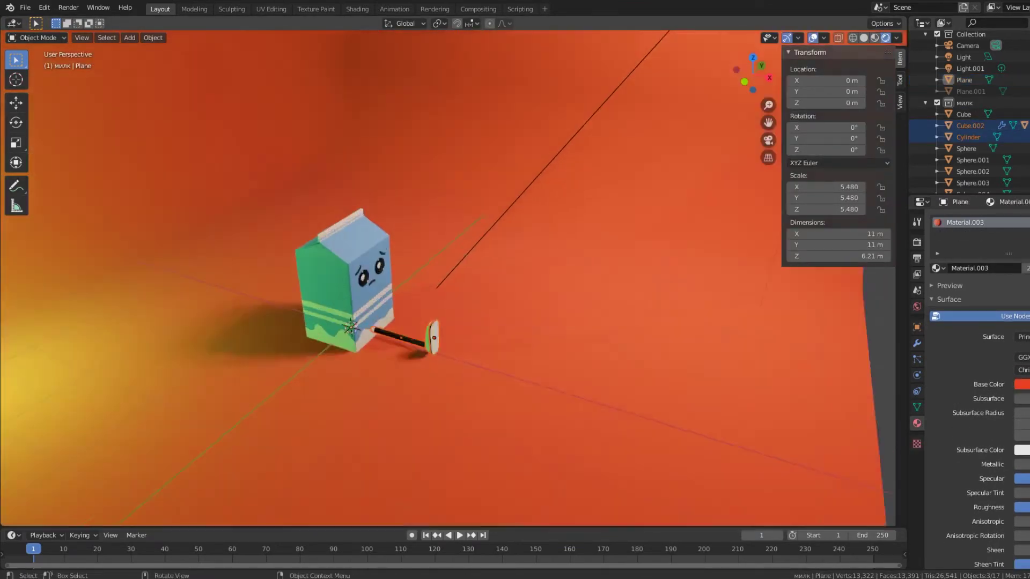
pyautogui.moveTo(446, 268)
pyautogui.mouseDown(button='middle')
pyautogui.moveTo(483, 242)
pyautogui.moveTo(537, 279)
pyautogui.mouseUp(button='middle')
pyautogui.press('g')
pyautogui.press('y')
pyautogui.press('Return')
pyautogui.scroll(4, 536, 279)
pyautogui.press('g')
pyautogui.press('z')
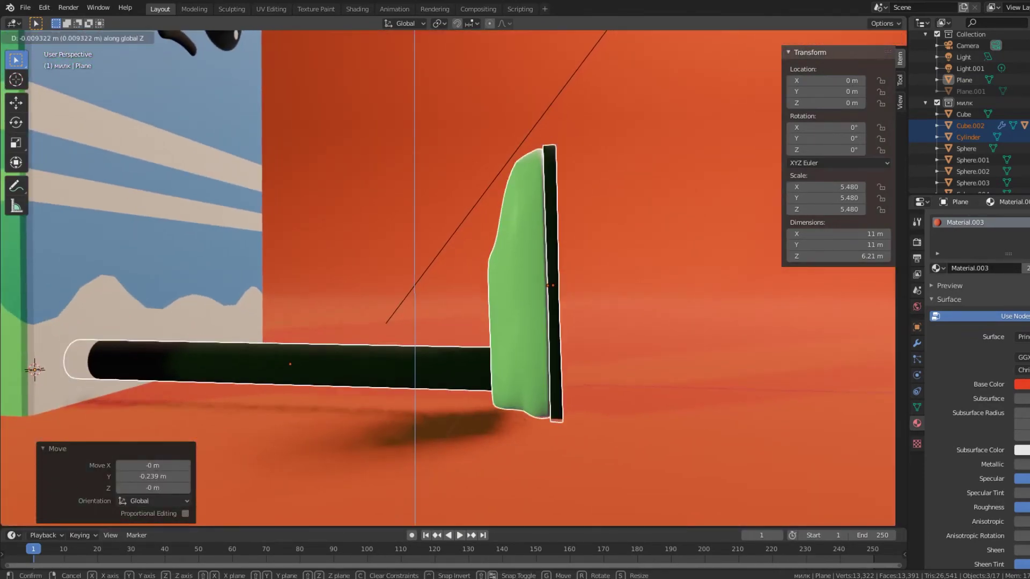
pyautogui.press('Escape')
pyautogui.moveTo(429, 268); pyautogui.dragTo(375, 226, button='middle')
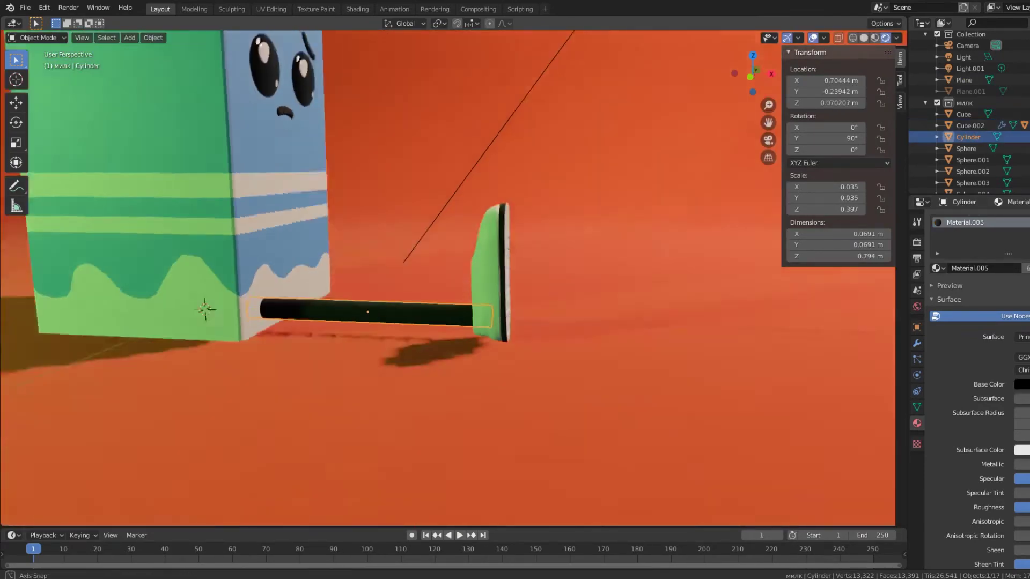
# Add loop cuts along the leg and raise its middle loop in Z to curve it.
pyautogui.press('Tab')
pyautogui.click(436, 249)
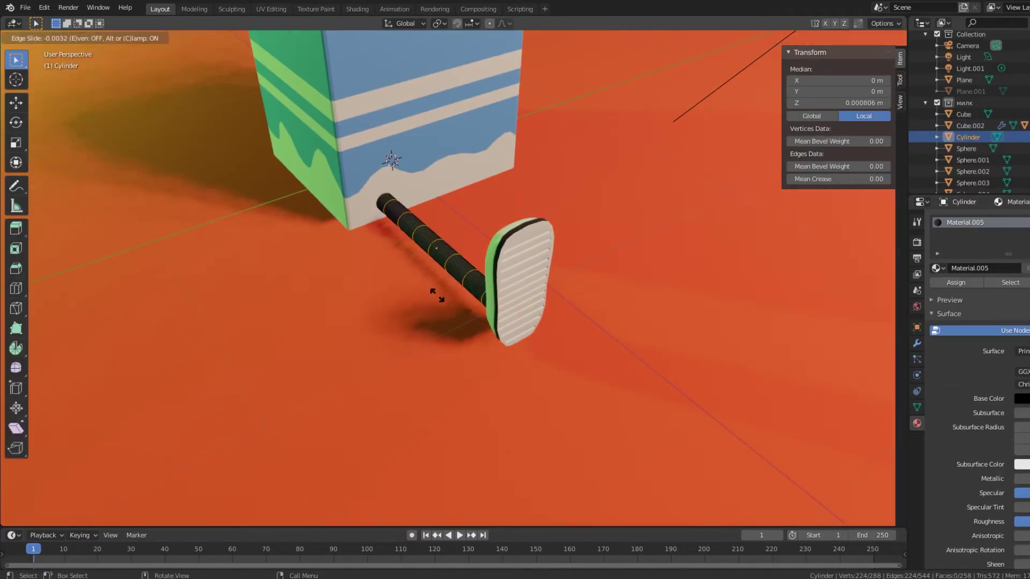
pyautogui.moveTo(436, 249); pyautogui.dragTo(349, 274, button='middle')
pyautogui.scroll(5, 349, 274)
pyautogui.press('KP_1')
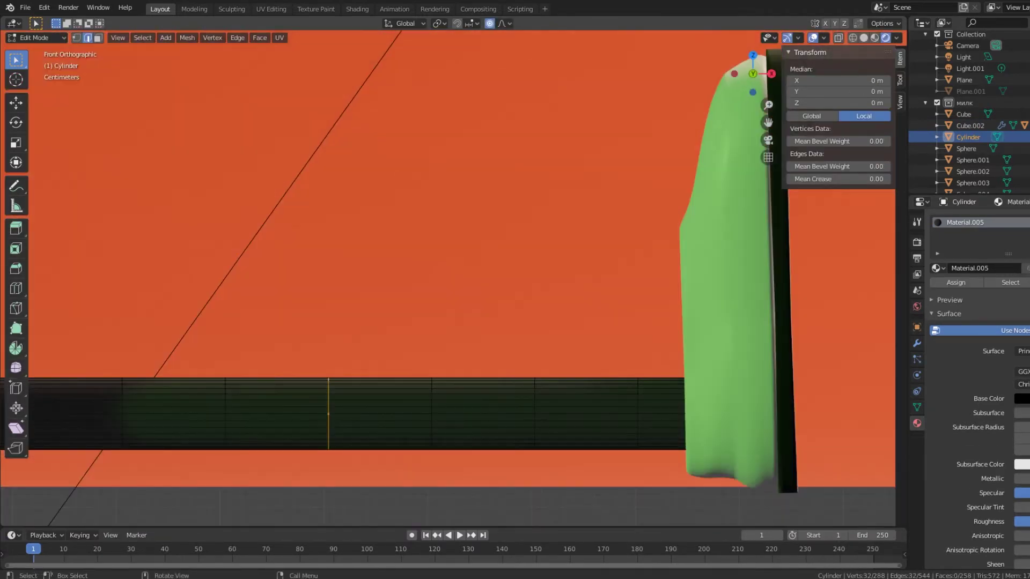
pyautogui.scroll(-2, 448, 279)
pyautogui.press('g')
pyautogui.press('z')
pyautogui.scroll(-4, 381, 356)
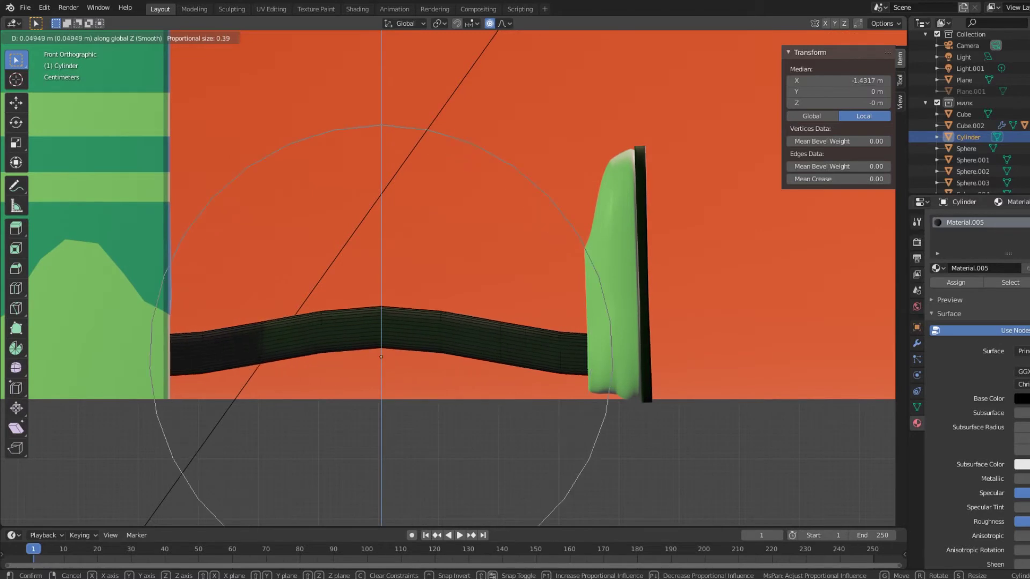
pyautogui.press('Return')
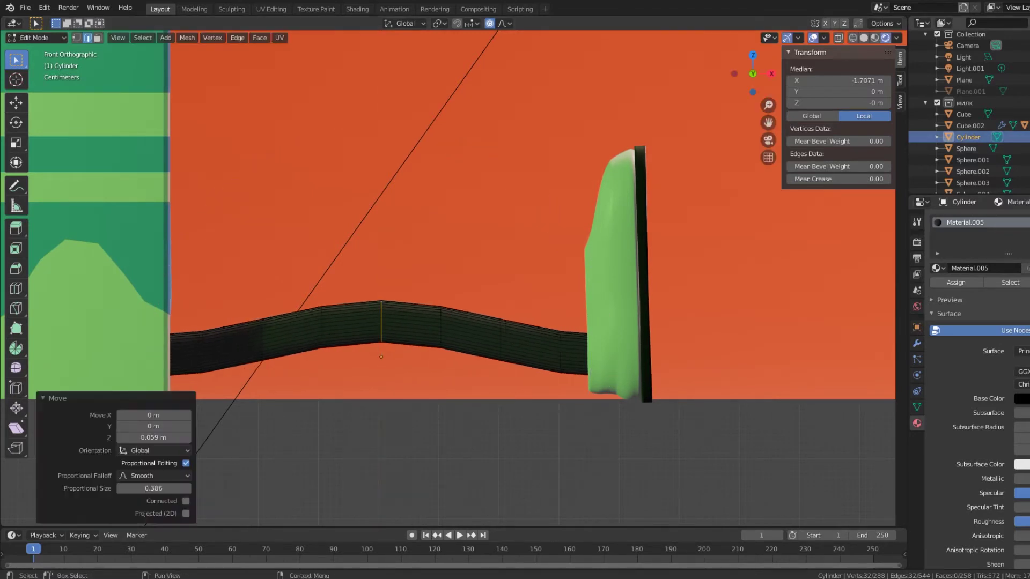
# Bend the leg by rotating its left end loop with smooth proportional falloff.
pyautogui.press('r')
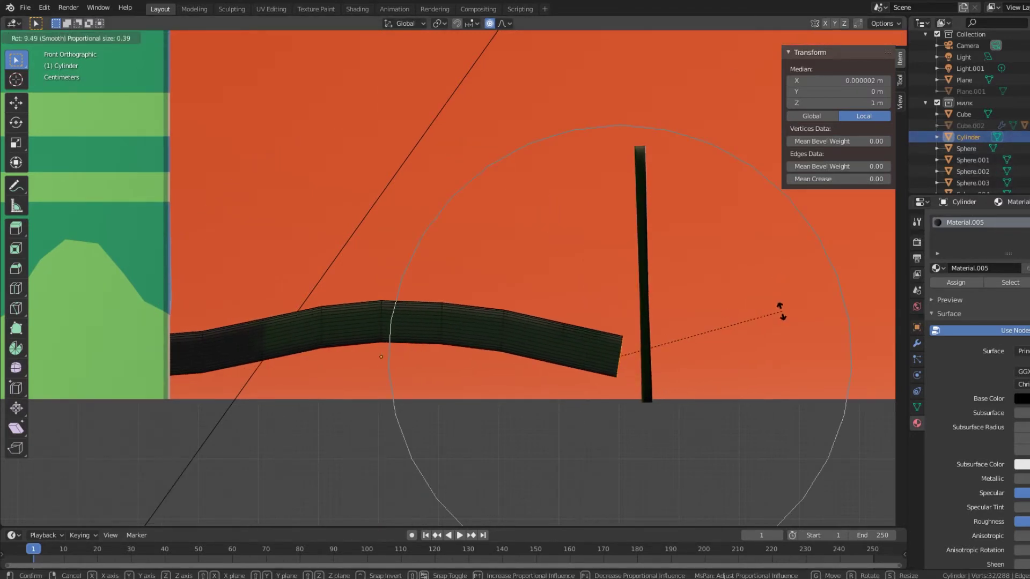
pyautogui.press('Return')
pyautogui.hotkey('shift', 'z')
pyautogui.keyDown('alt'); pyautogui.click(143, 354); pyautogui.keyUp('alt')
pyautogui.press('r')
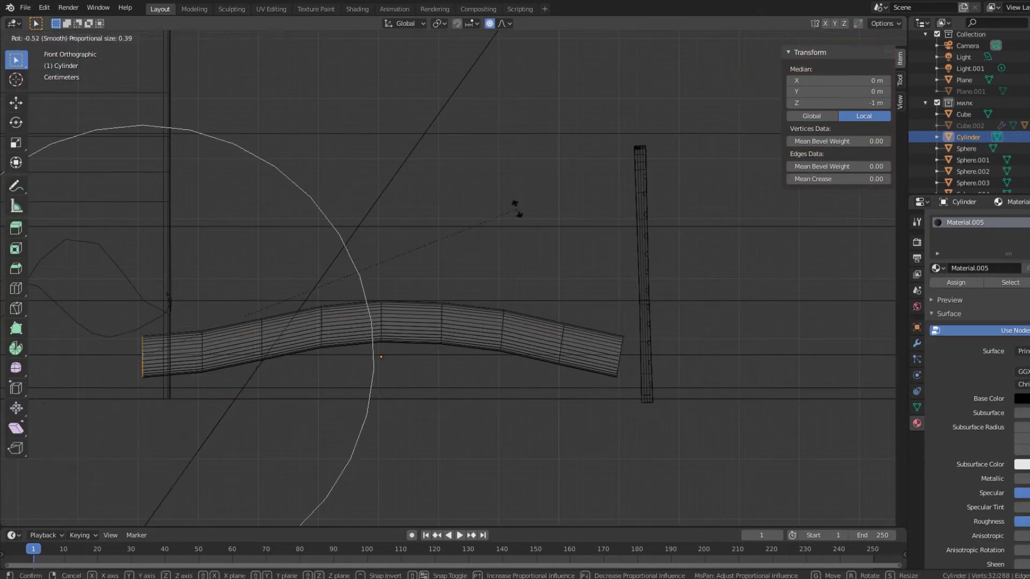
pyautogui.press('Return')
# Lower the leg's left end with falloff, then return to object mode in rendered view.
pyautogui.press('g')
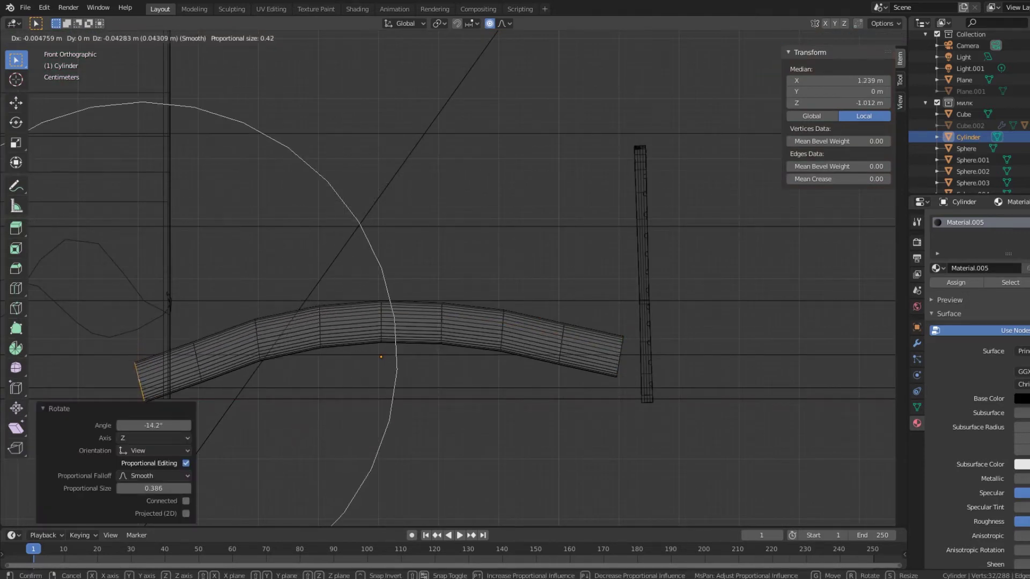
pyautogui.press('Return')
pyautogui.keyDown('shift'); pyautogui.moveTo(435, 161); pyautogui.dragTo(542, 134, button='middle'); pyautogui.keyUp('shift')
pyautogui.press('g')
pyautogui.press('Return')
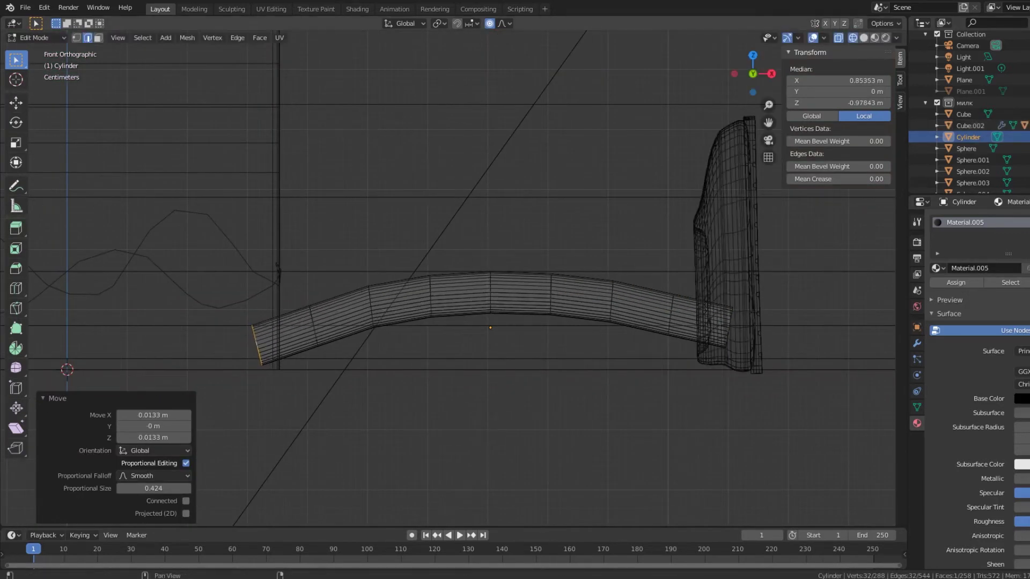
pyautogui.hotkey('shift', 'z')
pyautogui.press('Tab')
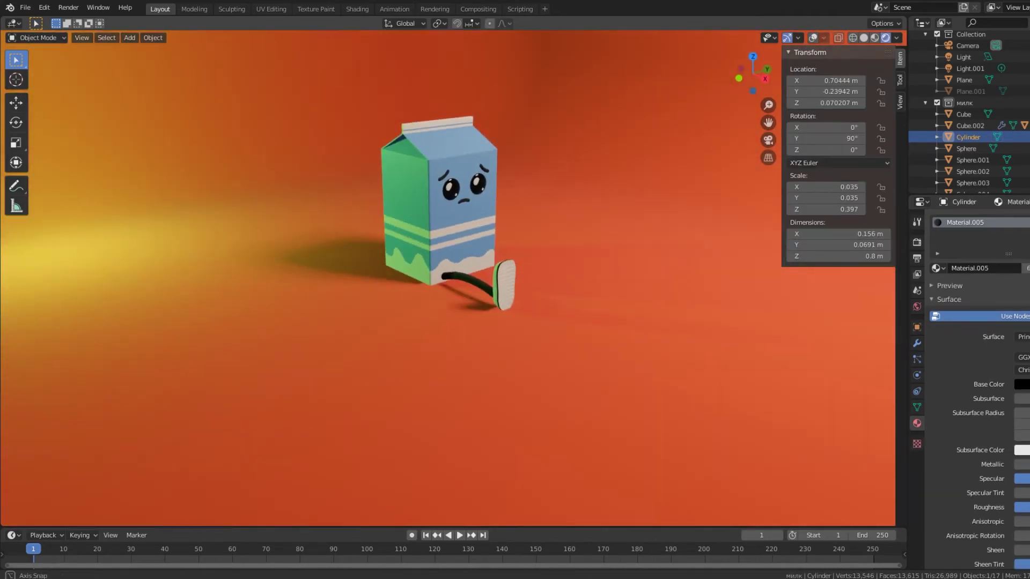
# Tilt the green sneaker in front view and move it onto the curved leg's end.
pyautogui.moveTo(451, 268); pyautogui.dragTo(375, 268, button='middle')
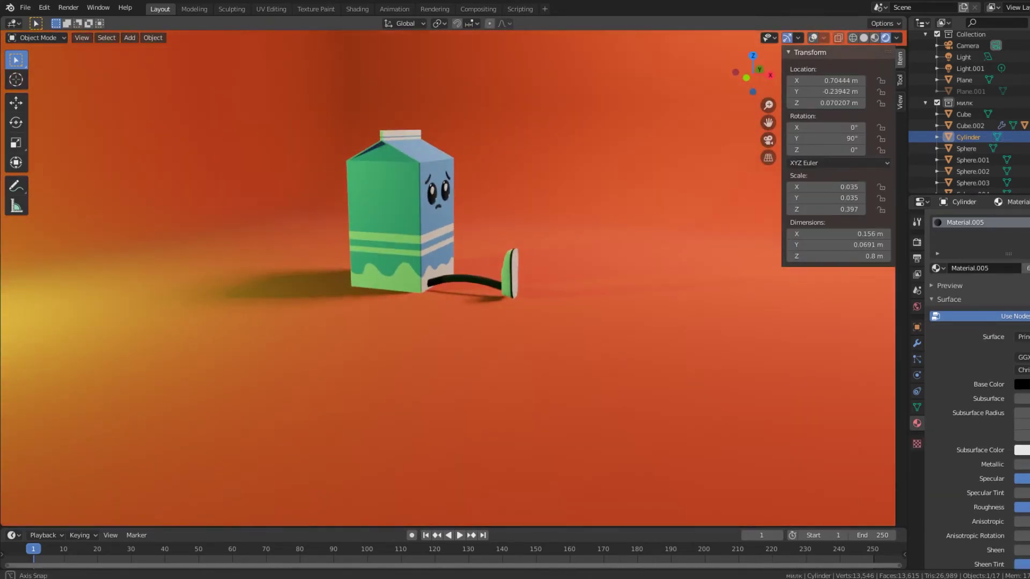
pyautogui.moveTo(450, 269); pyautogui.dragTo(375, 225, button='middle')
pyautogui.click(970, 125)
pyautogui.press('KP_1')
pyautogui.press('r')
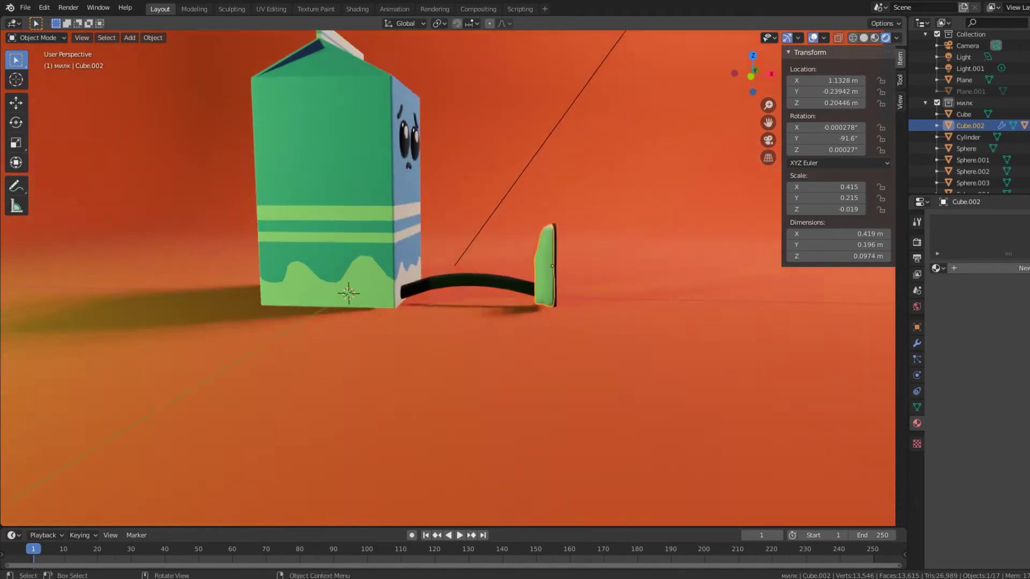
pyautogui.click(649, 217)
pyautogui.scroll(4, 454, 279)
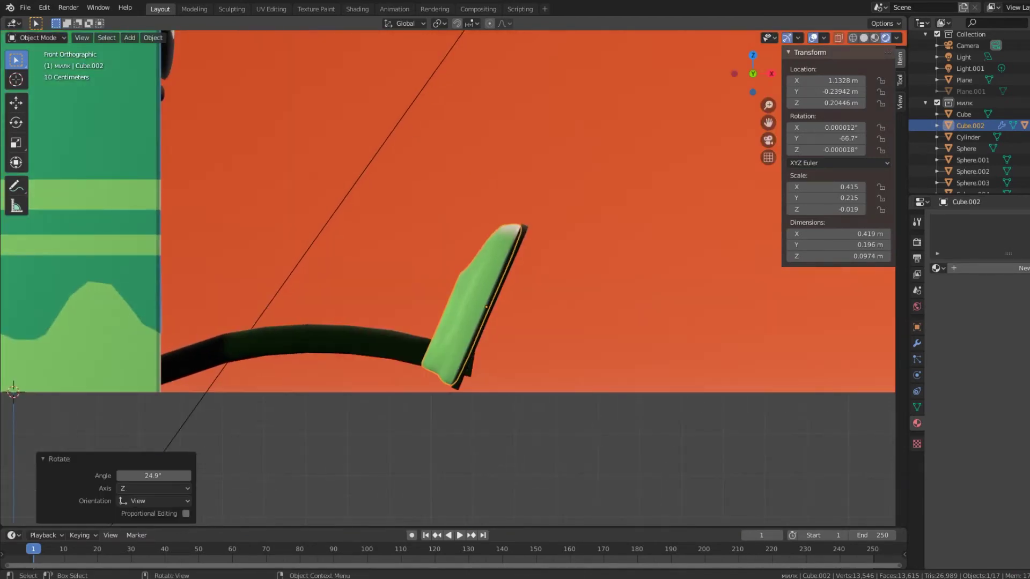
pyautogui.press('g')
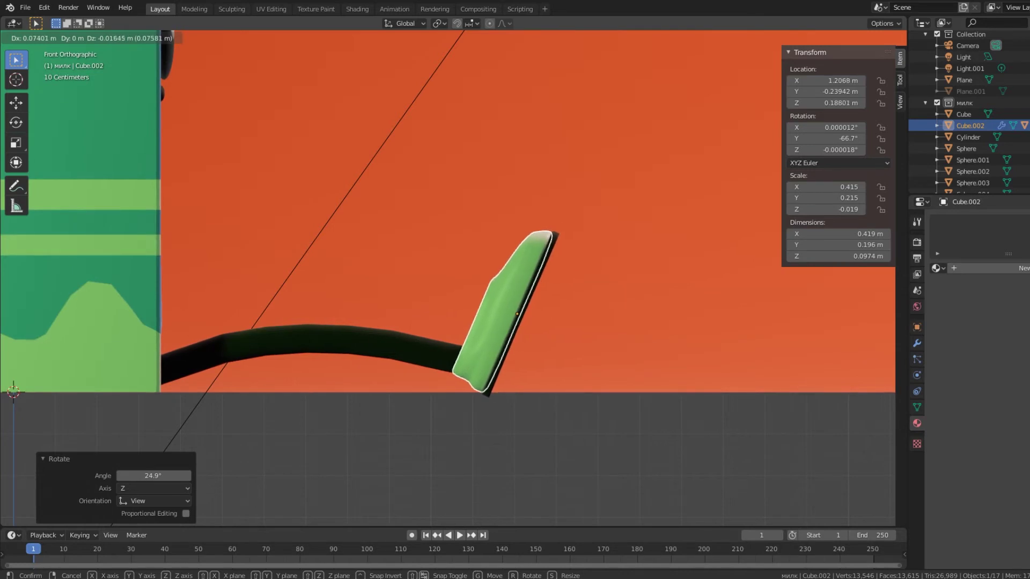
pyautogui.click(649, 167)
# Nudge the leg tube's position, then reselect the green sneaker.
pyautogui.click(307, 355)
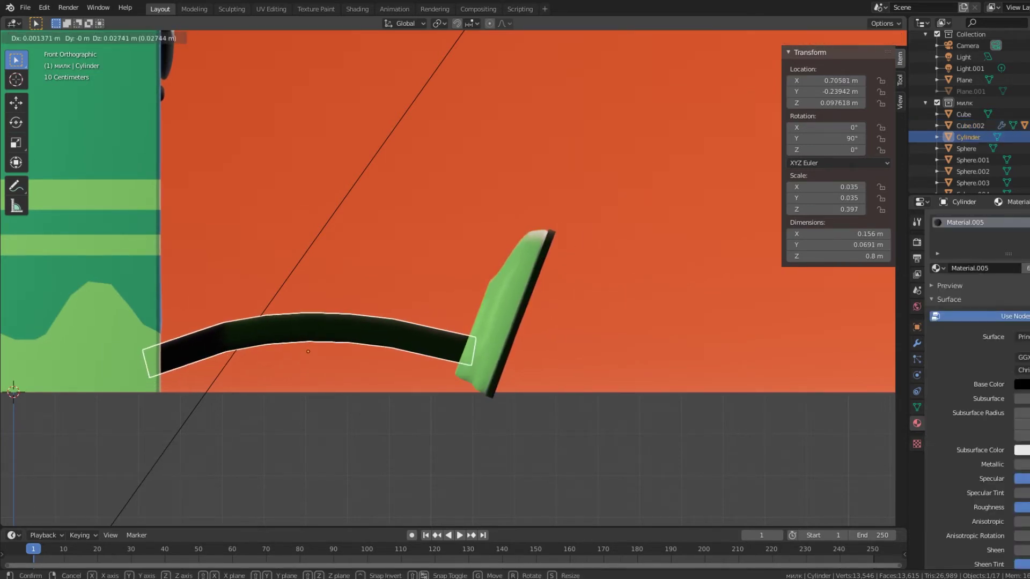
pyautogui.press('Escape')
pyautogui.click(504, 311)
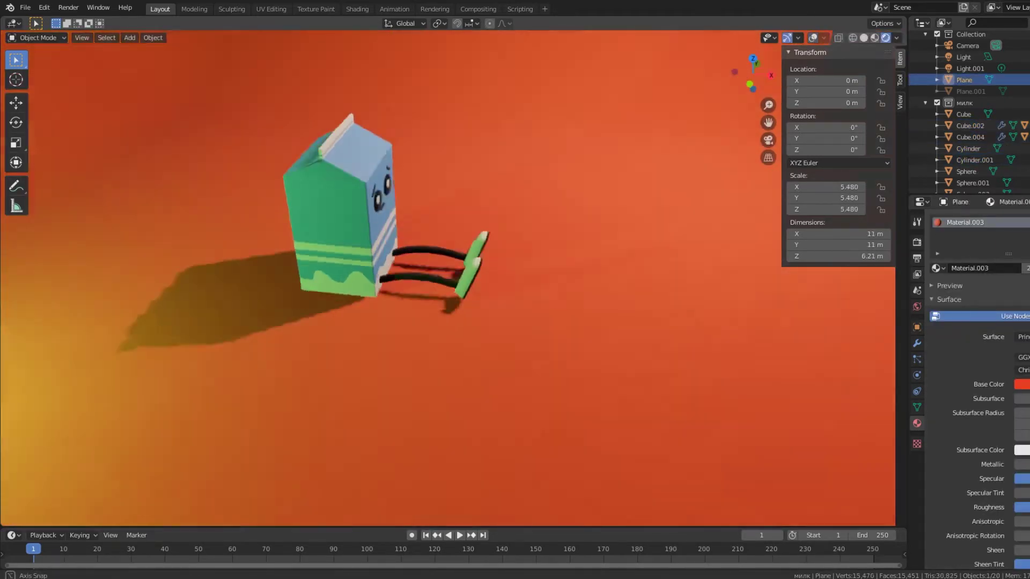
pyautogui.moveTo(447, 279); pyautogui.dragTo(408, 279, button='middle')
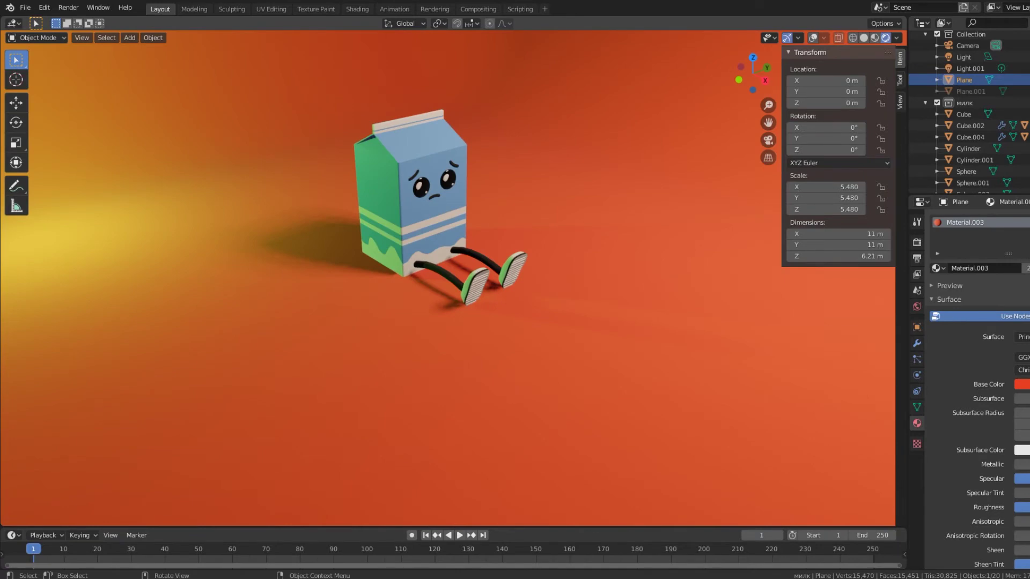
# Undo the duplicated leg and sneaker, then edit the leg mesh in see-through wireframe.
pyautogui.hotkey('ctrl', 'z')
pyautogui.scroll(3, 447, 279)
pyautogui.scroll(3, 448, 279)
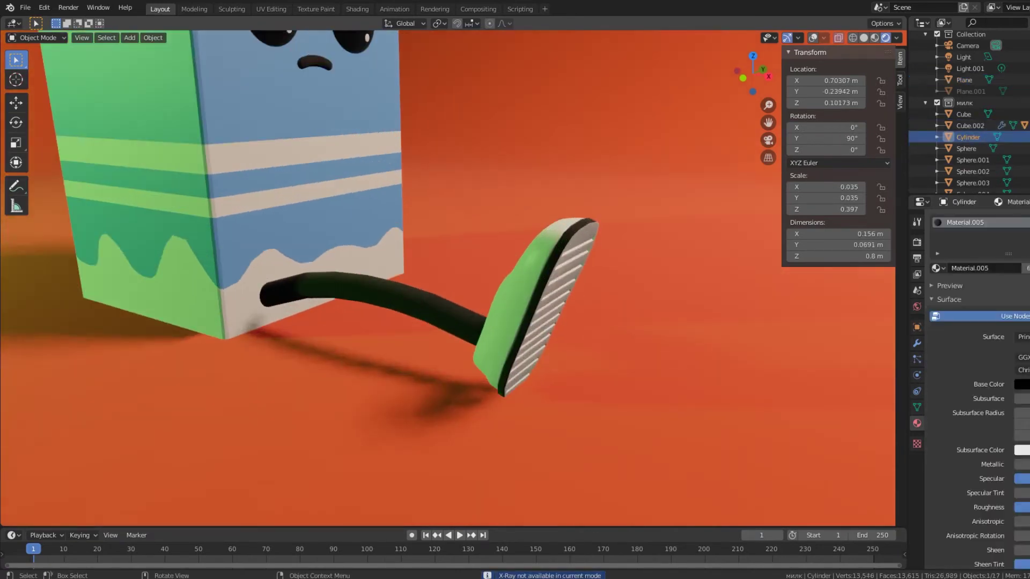
pyautogui.scroll(3, 447, 279)
pyautogui.scroll(-3, 448, 279)
pyautogui.press('z')
pyautogui.press('Tab')
pyautogui.hotkey('shift', 'z')
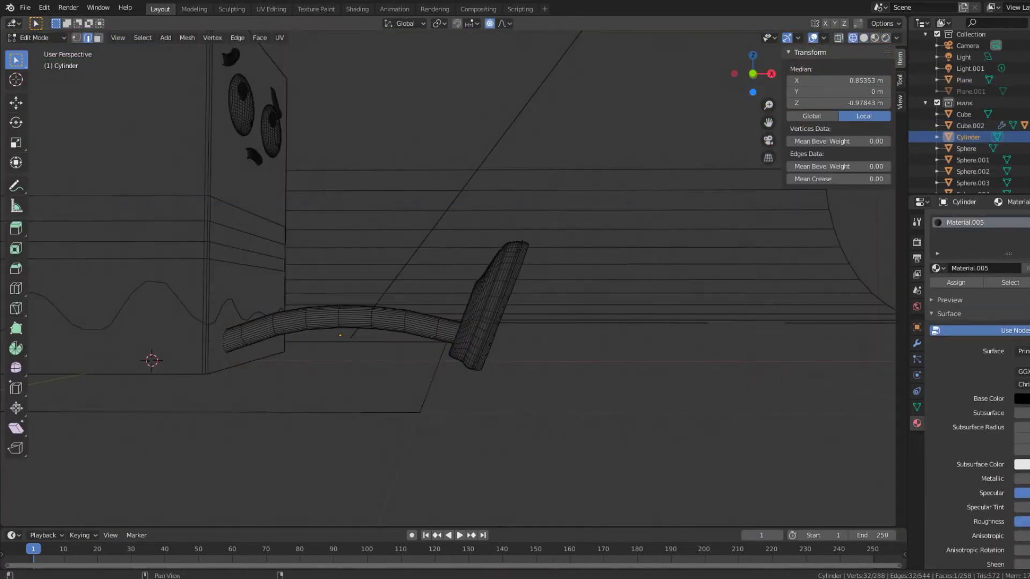
# Rotate and move the leg's end loop with falloff to bend the leg end.
pyautogui.moveTo(447, 279)
pyautogui.mouseDown(button='middle')
pyautogui.moveTo(370, 277)
pyautogui.moveTo(480, 161)
pyautogui.mouseUp(button='middle')
pyautogui.press('r')
pyautogui.click(480, 161)
pyautogui.press('g')
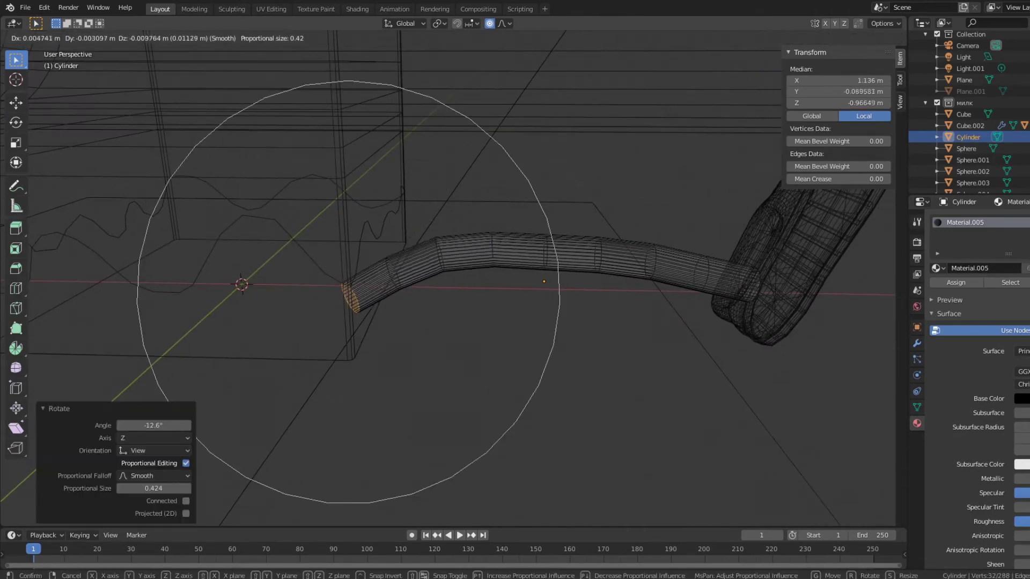
pyautogui.press('Return')
pyautogui.moveTo(544, 281)
pyautogui.mouseDown(button='middle')
pyautogui.moveTo(532, 382)
pyautogui.moveTo(466, 199)
pyautogui.mouseUp(button='middle')
pyautogui.press('s')
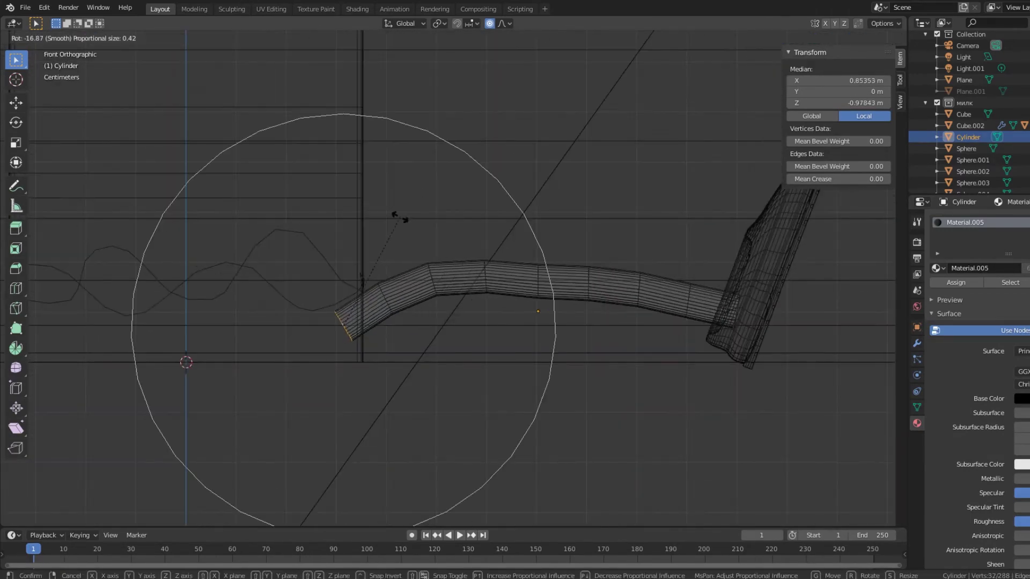
pyautogui.click(399, 218)
# Extrude the leg end into a downward-angled segment and smooth the leg's curve.
pyautogui.press('e')
pyautogui.press('r')
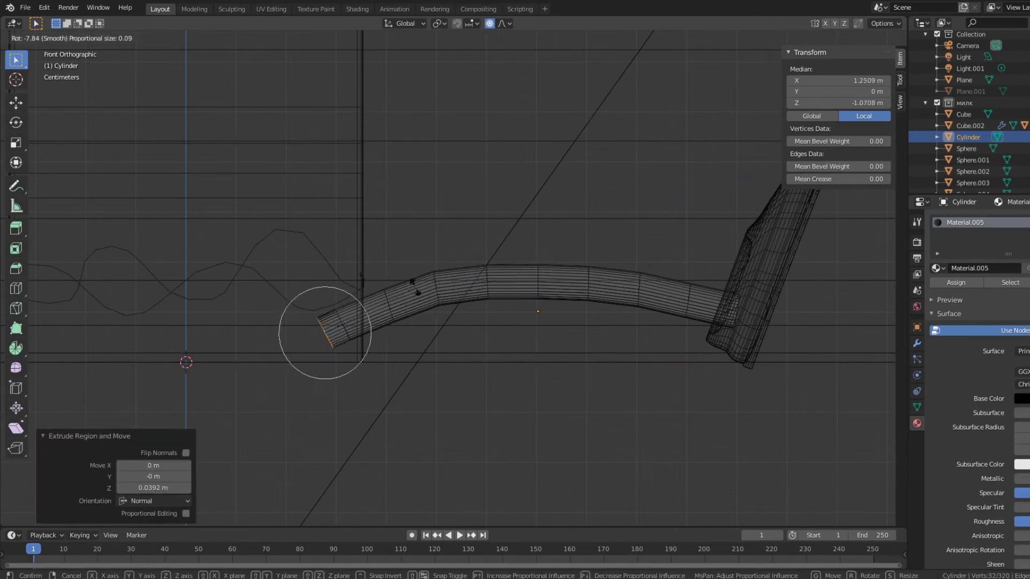
pyautogui.click(326, 290)
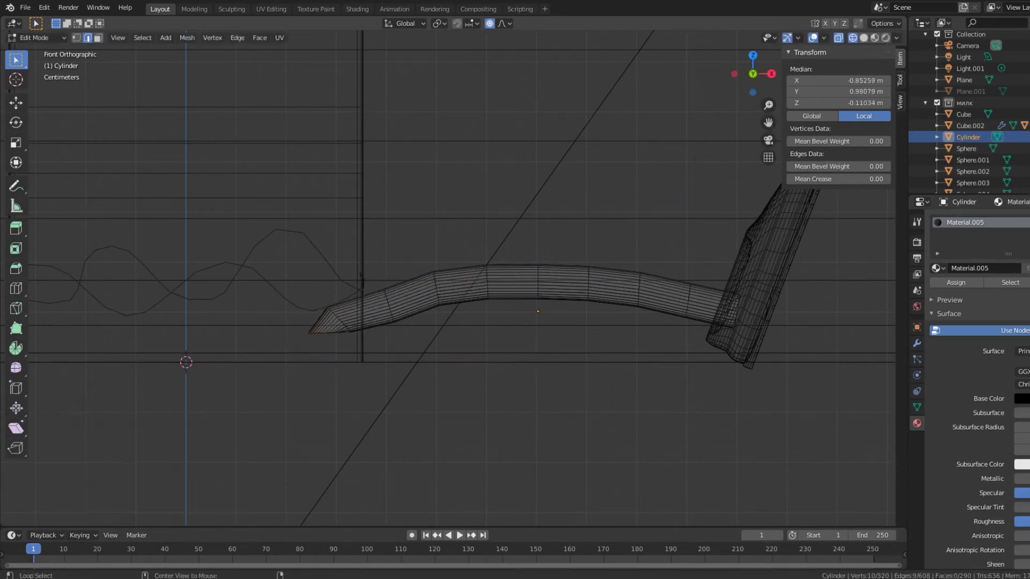
pyautogui.scroll(3, 325, 290)
pyautogui.keyDown('alt'); pyautogui.click(271, 301); pyautogui.keyUp('alt')
pyautogui.press('g')
pyautogui.scroll(-3, 275, 299)
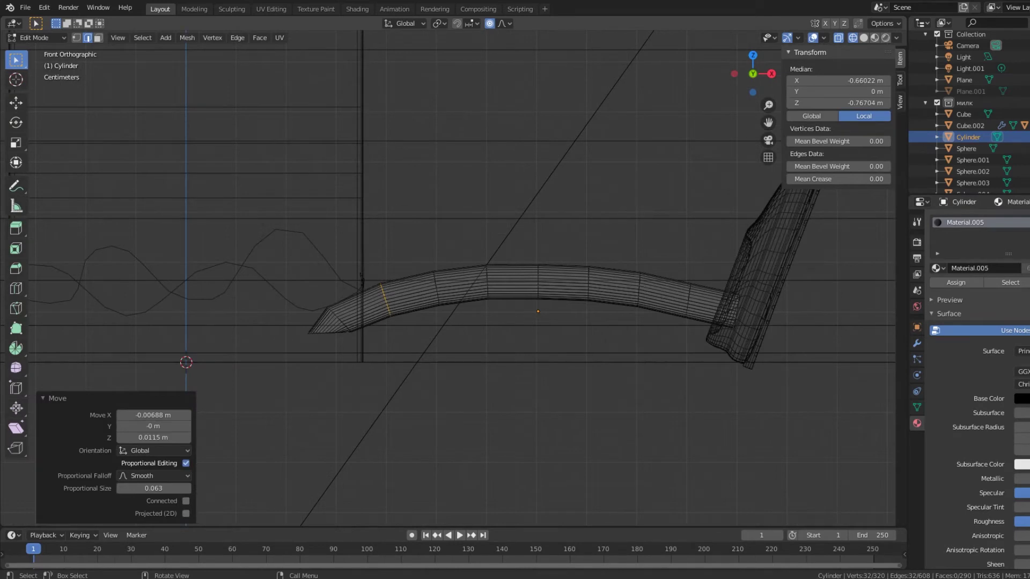
pyautogui.press('ctrl+KP_Add')
pyautogui.press('ctrl+KP_Add')
pyautogui.press('ctrl+KP_Add')
# Move the whole leg closer to the carton and raise its middle with falloff.
pyautogui.press('Tab')
pyautogui.press('g')
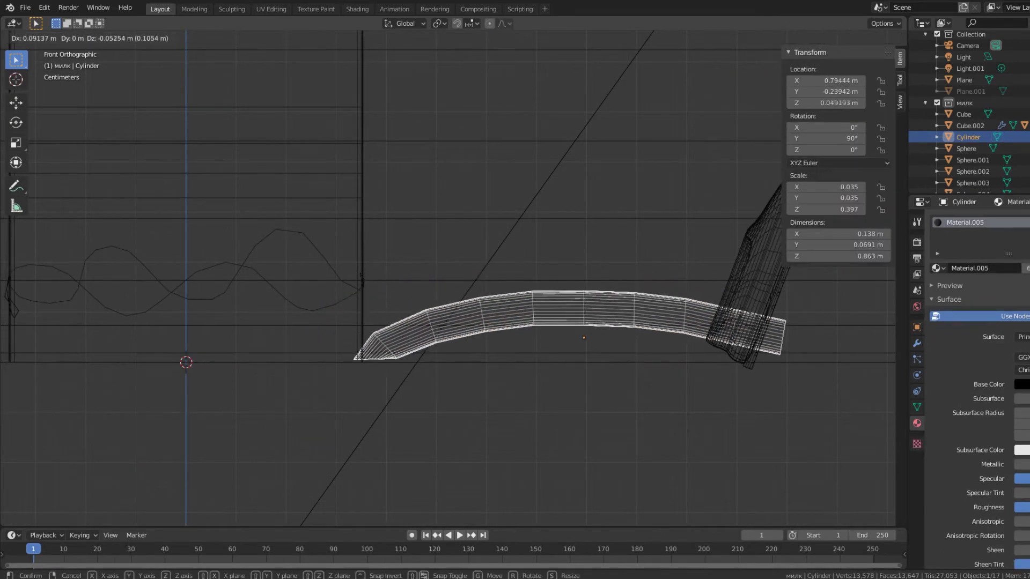
pyautogui.press('Return')
pyautogui.press('Tab')
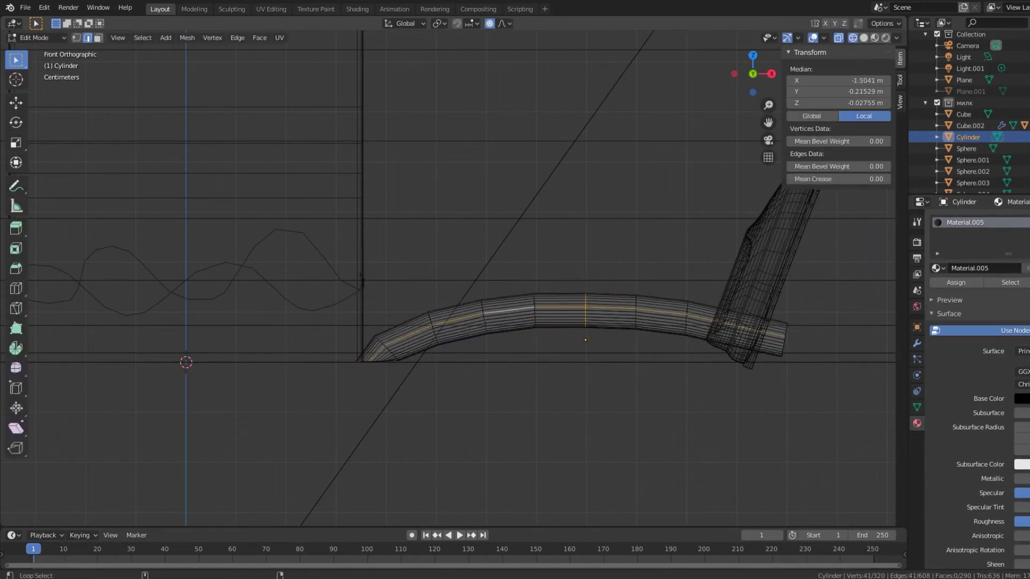
pyautogui.scroll(3, 537, 300)
pyautogui.keyDown('alt'); pyautogui.click(515, 295); pyautogui.keyUp('alt')
pyautogui.scroll(-4, 515, 295)
pyautogui.press('g')
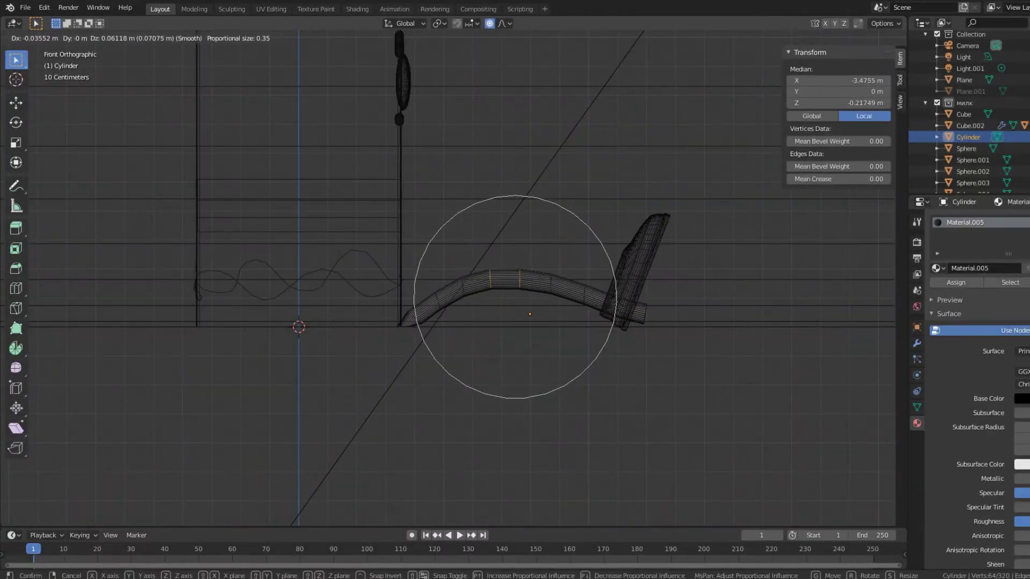
# Deselect the leg, return to Object Mode, and frame the carton in rendered preview.
pyautogui.press('Return')
pyautogui.rightClick(665, 351)
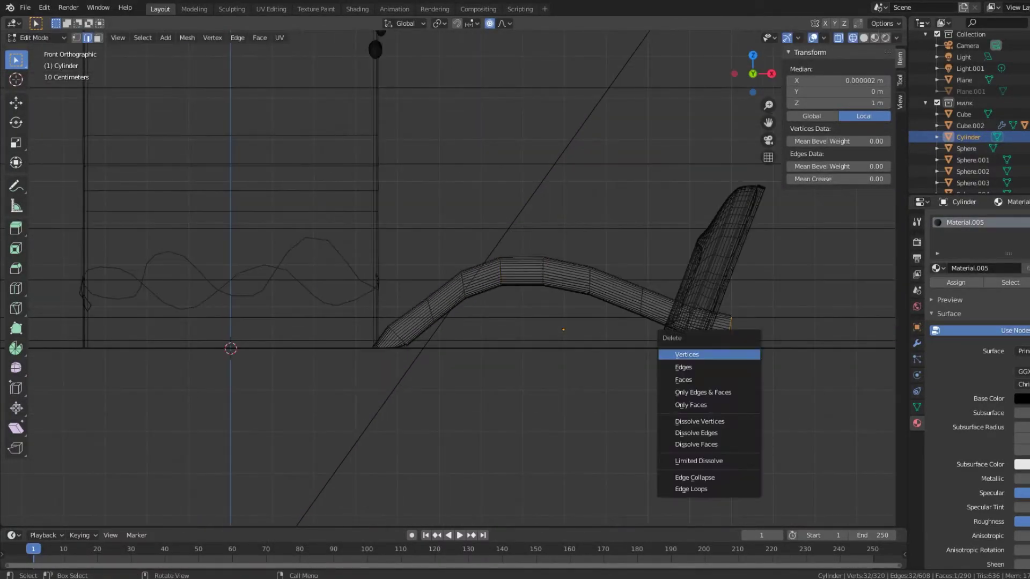
pyautogui.click(665, 402)
pyautogui.moveTo(665, 402); pyautogui.dragTo(537, 322, button='middle')
pyautogui.press('Tab')
pyautogui.hotkey('shift', 'z')
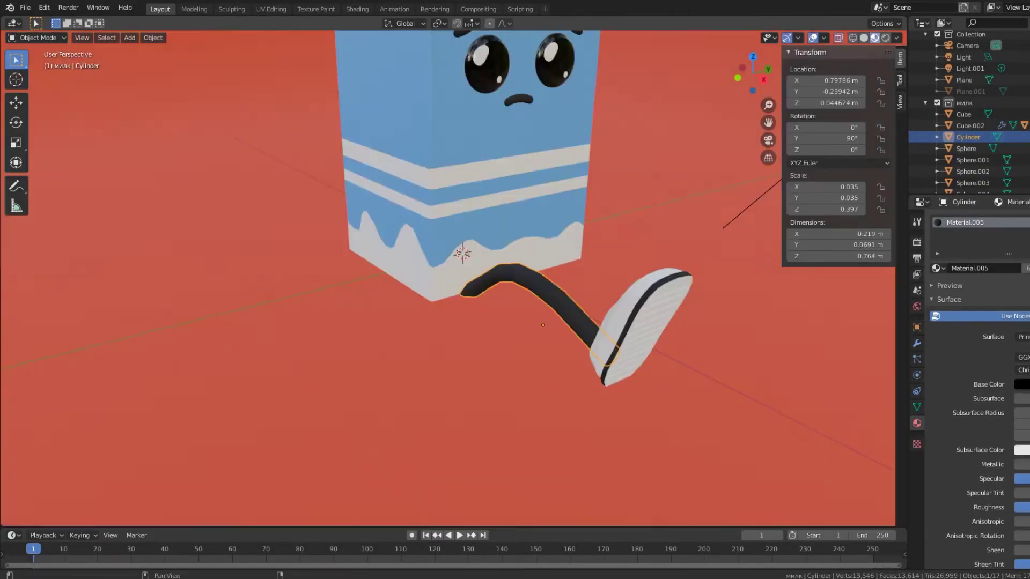
pyautogui.scroll(4, 445, 268)
pyautogui.scroll(1, 445, 268)
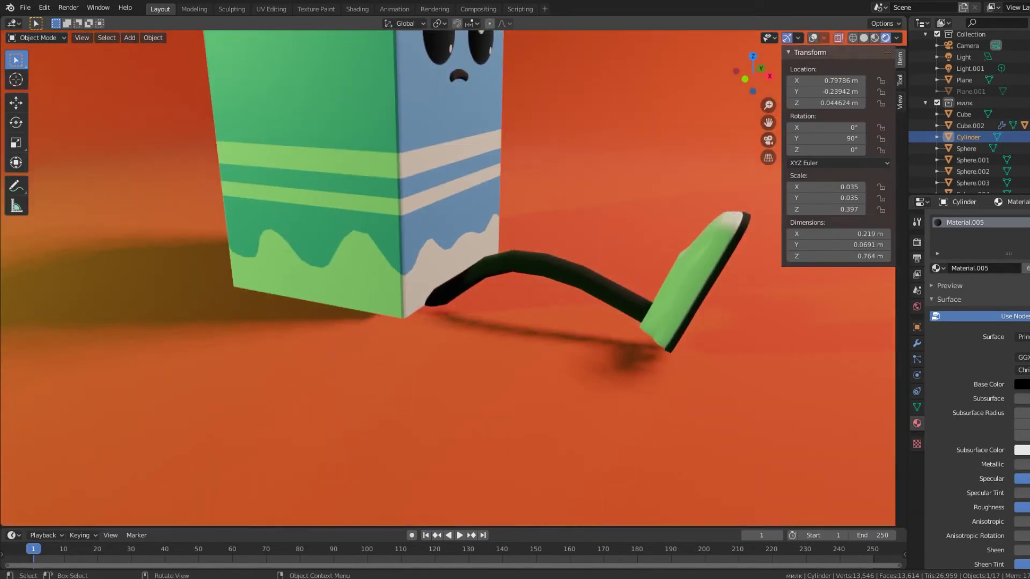
pyautogui.keyDown('ctrl'); pyautogui.moveTo(445, 269); pyautogui.dragTo(445, 226, button='middle'); pyautogui.keyUp('ctrl')
pyautogui.scroll(3, 446, 268)
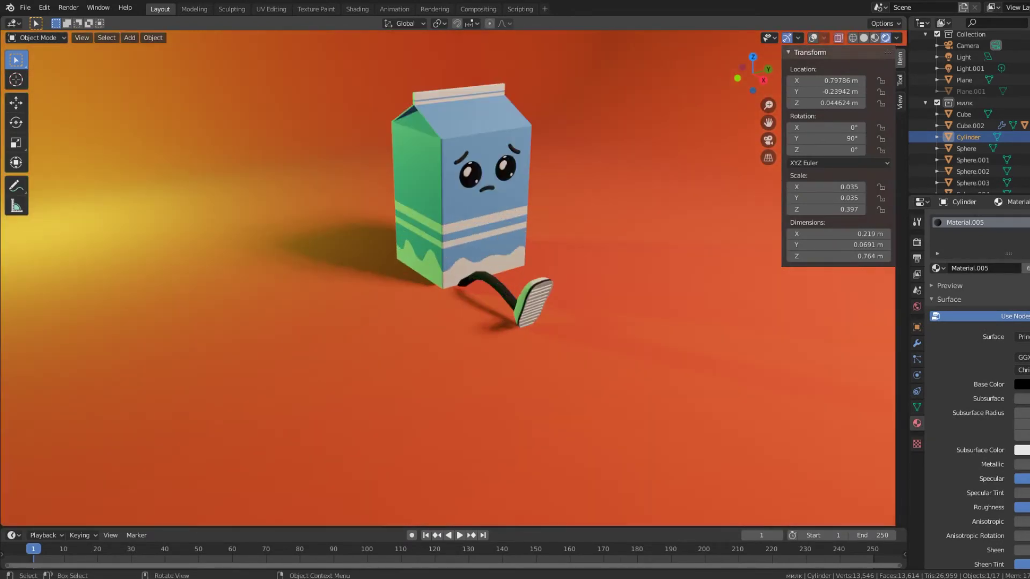
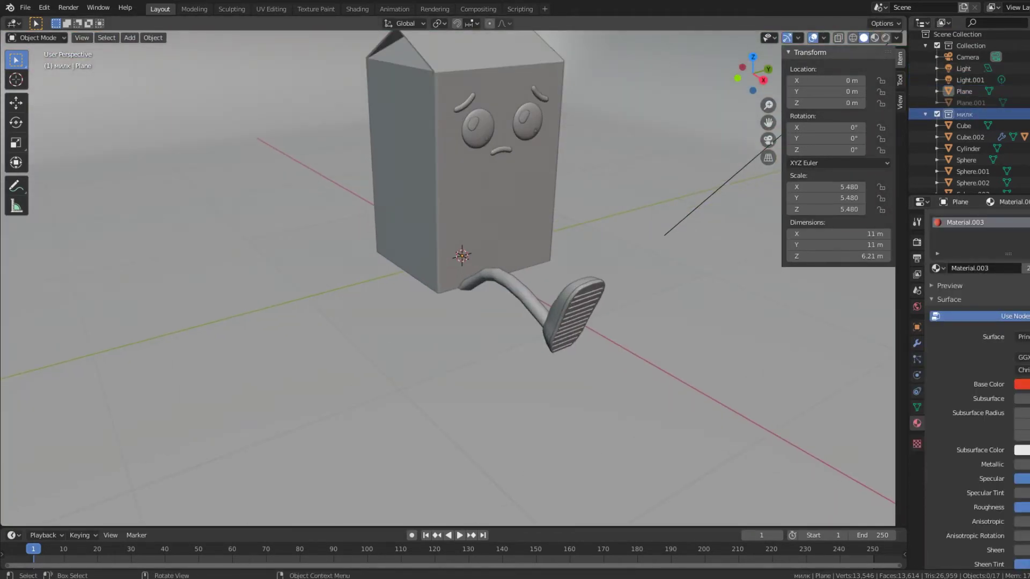
# Add a UV sphere, shrink it, and raise it along Z beside the milk carton.
pyautogui.hotkey('shift', 'a')
pyautogui.click(660, 305)
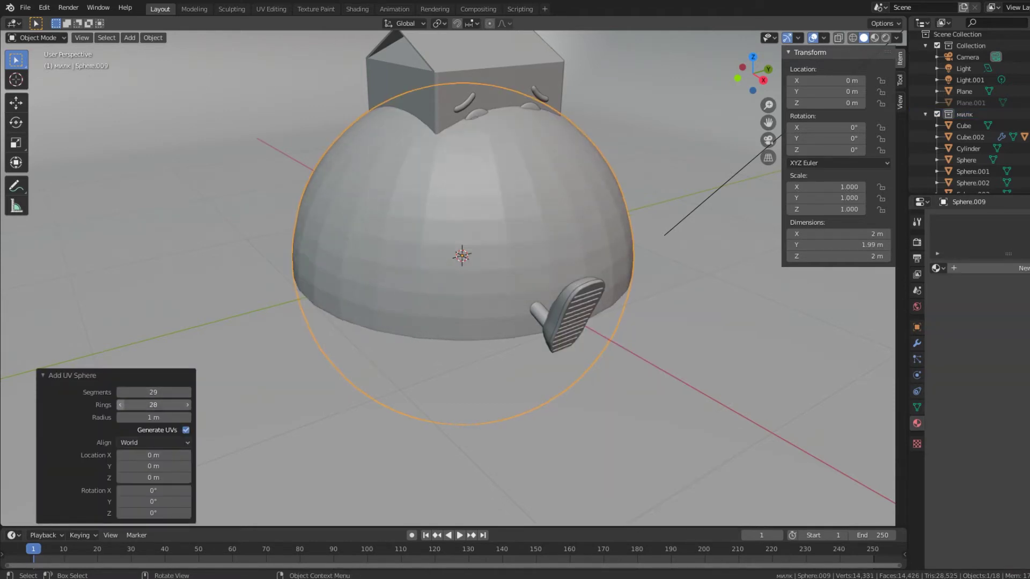
pyautogui.press('s')
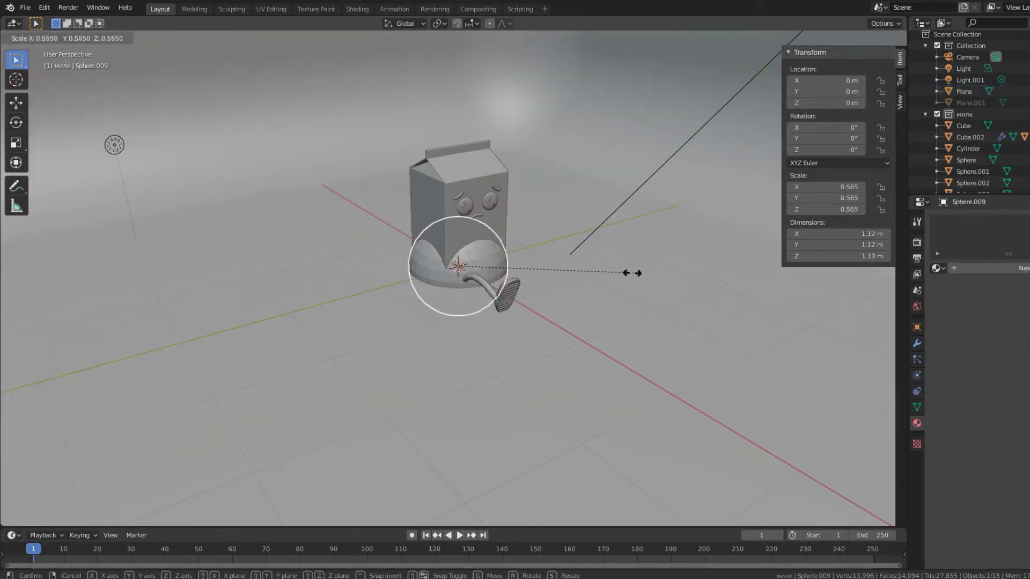
pyautogui.click(588, 272)
pyautogui.press('g')
pyautogui.press('Escape')
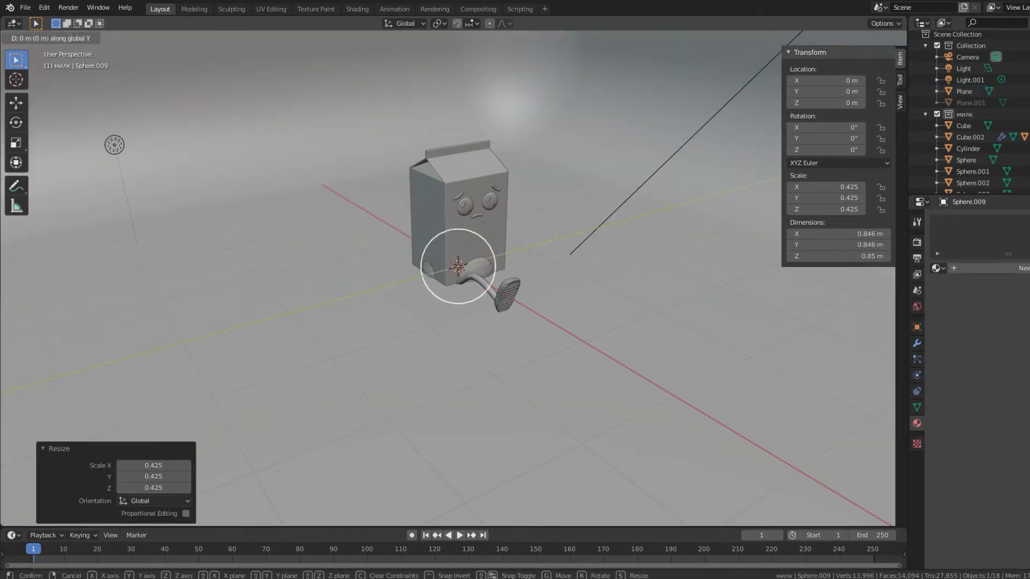
pyautogui.press('Return')
pyautogui.press('g')
pyautogui.press('z')
pyautogui.press('Return')
pyautogui.scroll(1, 456, 268)
# In Edit Mode front view, stretch the sphere's lower half downward along Z into a capsule.
pyautogui.press('Tab')
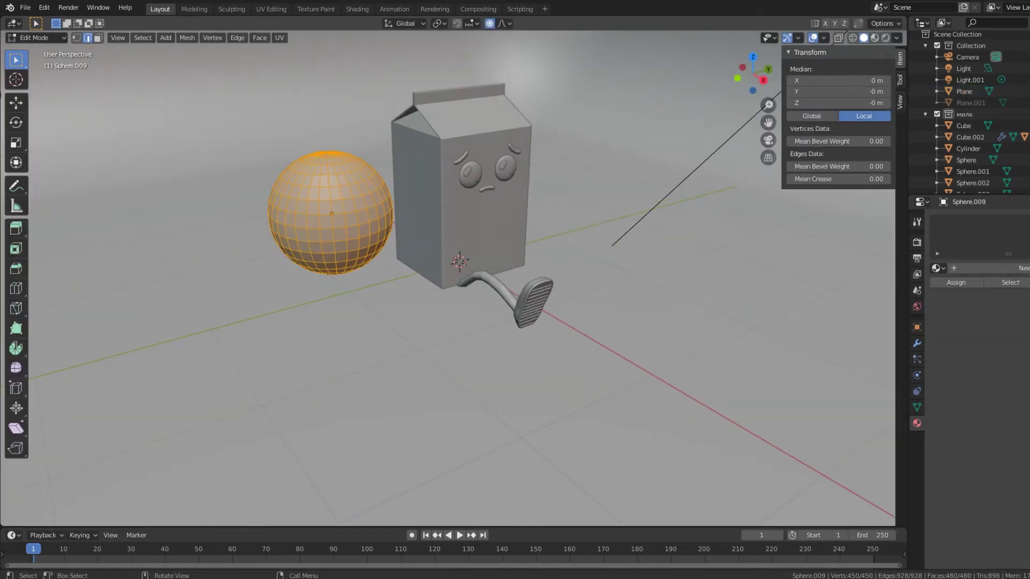
pyautogui.press('KP_1')
pyautogui.moveTo(309, 217); pyautogui.dragTo(451, 284)
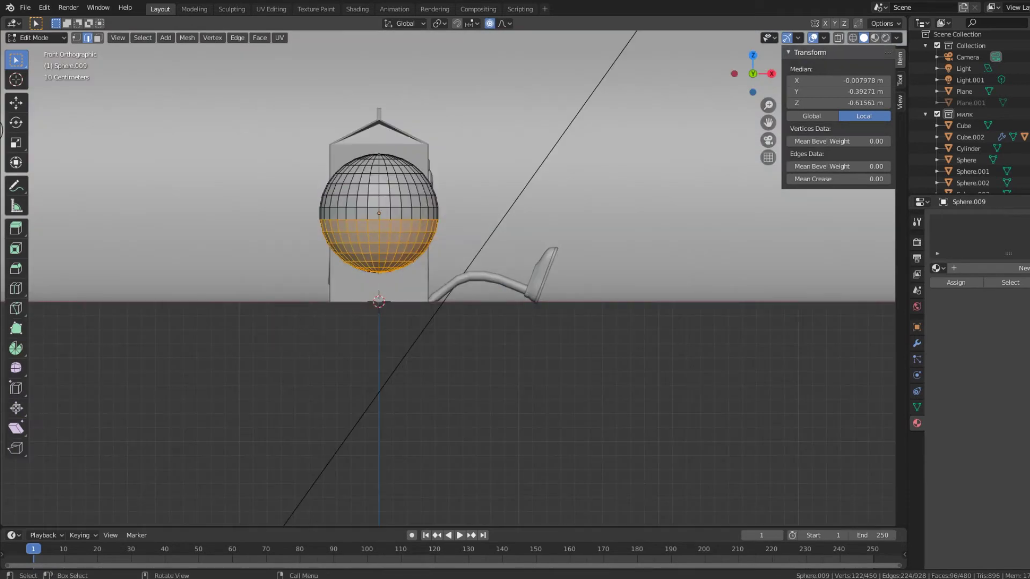
pyautogui.press('g')
pyautogui.press('Escape')
pyautogui.press('g')
pyautogui.press('z')
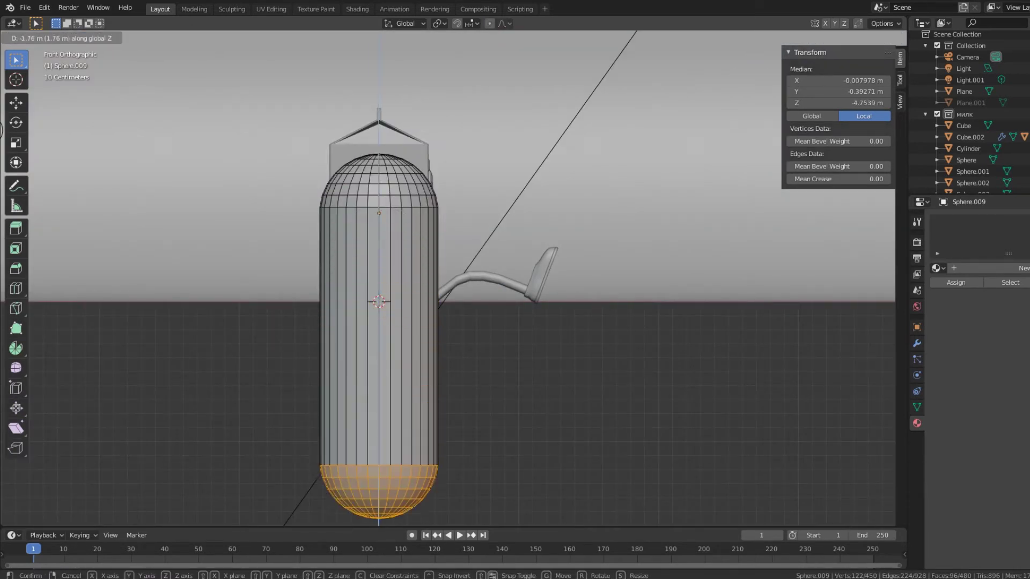
pyautogui.press('Return')
# Undo an attempted shrink of the whole mesh and return to a see-through front view.
pyautogui.moveTo(378, 300); pyautogui.dragTo(228, 208, button='middle')
pyautogui.press('a')
pyautogui.press('s')
pyautogui.click(114, 114)
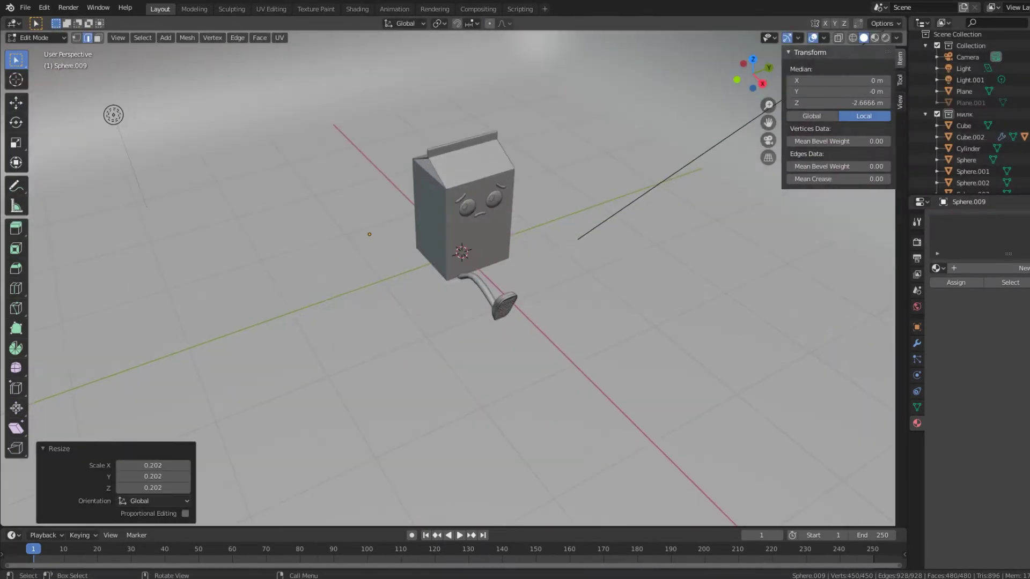
pyautogui.hotkey('ctrl', 'z')
pyautogui.hotkey('ctrl', 'z')
pyautogui.press('KP_1')
pyautogui.hotkey('shift', 'z')
pyautogui.press('b')
# Reselect the lower half, stretch it far down along Z into a long stick, and raise it.
pyautogui.moveTo(258, 200); pyautogui.dragTo(539, 372)
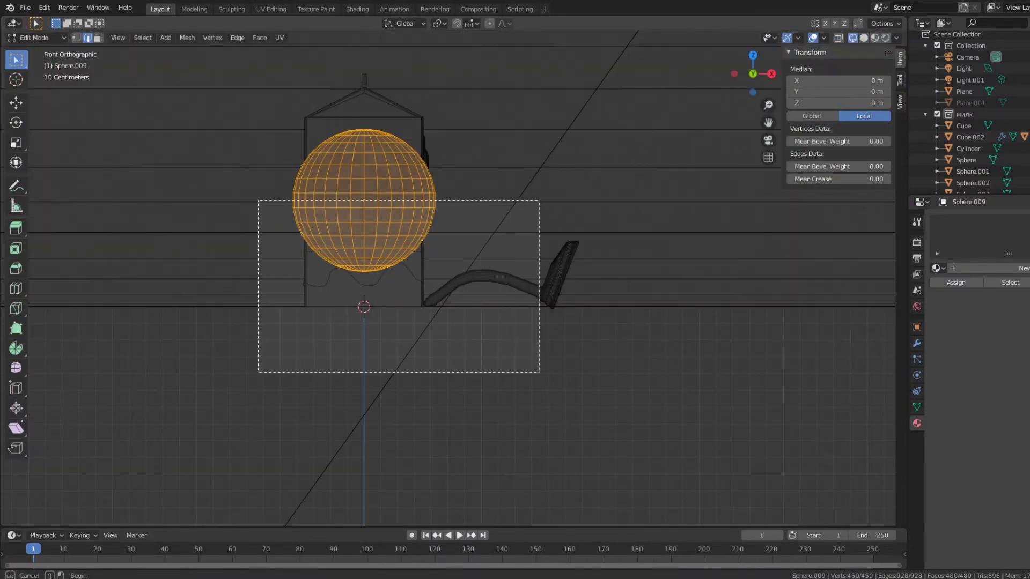
pyautogui.hotkey('shift', 'z')
pyautogui.press('g')
pyautogui.press('z')
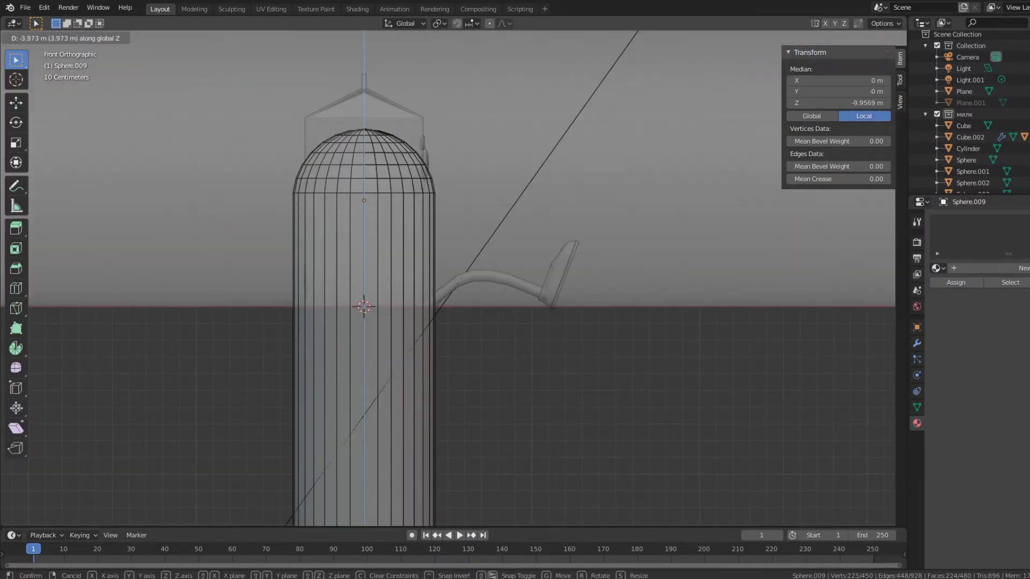
pyautogui.press('Return')
pyautogui.scroll(-10, 455, 280)
pyautogui.press('g')
pyautogui.press('g')
pyautogui.press('z')
pyautogui.click(465, 225)
pyautogui.moveTo(465, 225); pyautogui.dragTo(376, 177, button='middle')
# Place the stick beside the carton, shrink it to about 0.9, and exit Edit Mode.
pyautogui.press('s')
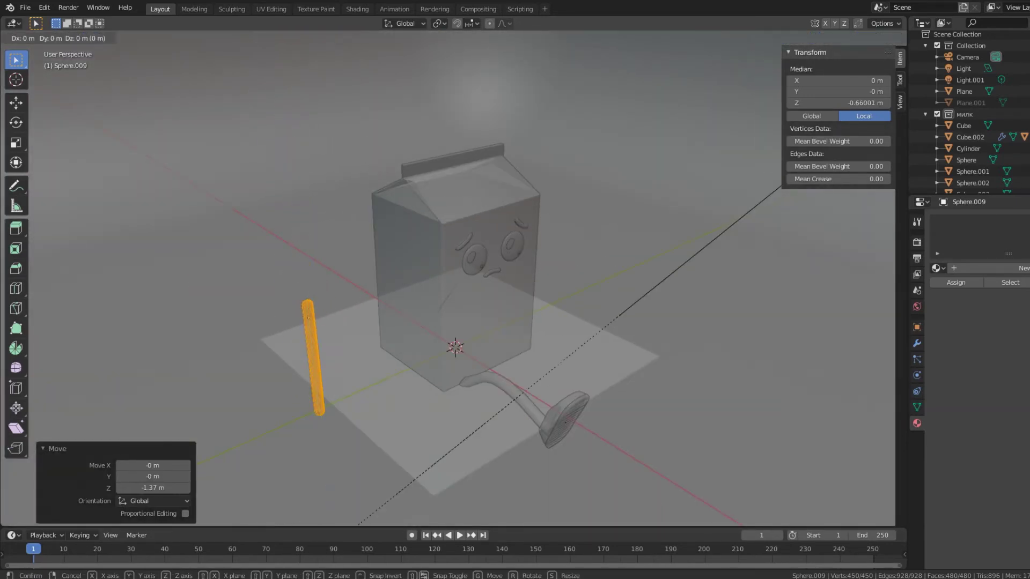
pyautogui.click(308, 317)
pyautogui.moveTo(309, 318); pyautogui.dragTo(283, 323, button='middle')
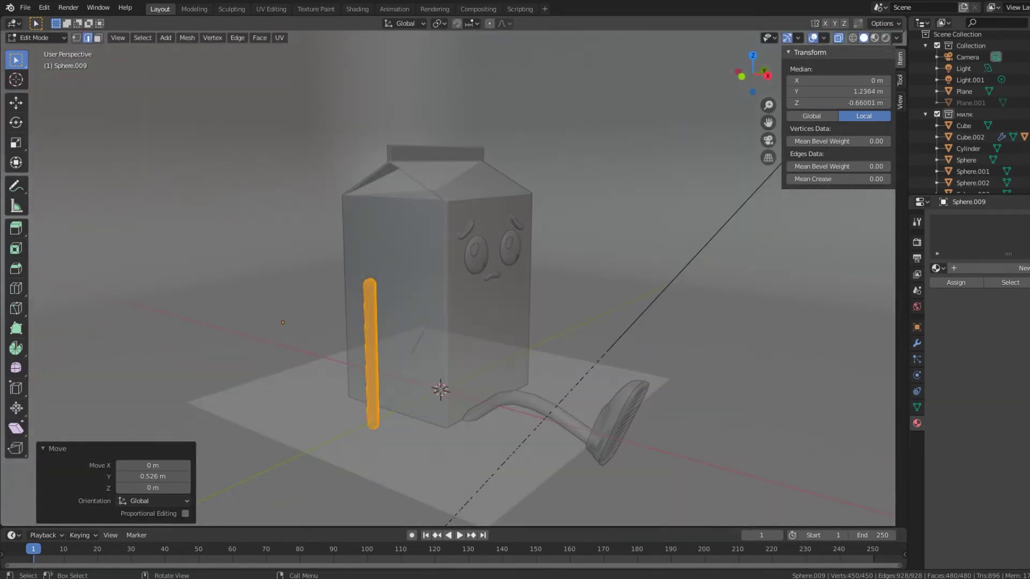
pyautogui.scroll(2, 448, 279)
pyautogui.press('s')
pyautogui.click(552, 391)
pyautogui.moveTo(552, 391); pyautogui.dragTo(483, 375, button='middle')
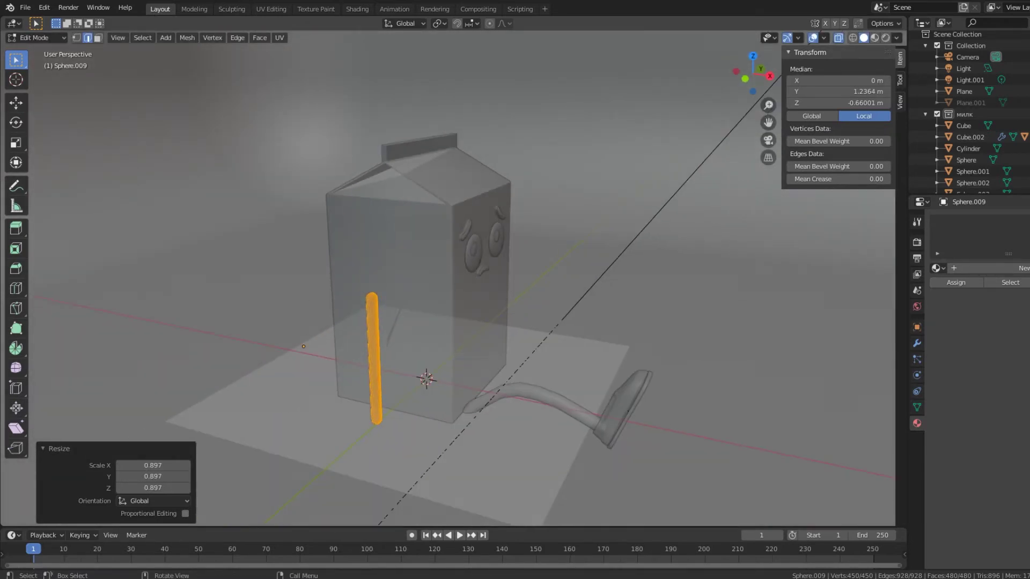
pyautogui.press('Tab')
# Duplicate the leg stick and view it from the front of the carton.
pyautogui.click(372, 365)
pyautogui.hotkey('shift', 'd')
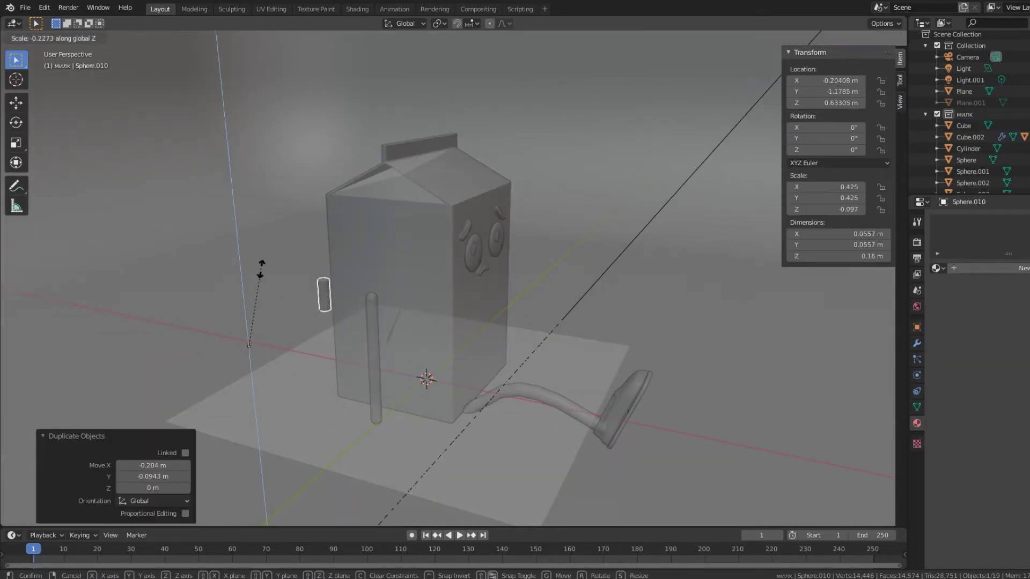
pyautogui.rightClick(261, 268)
pyautogui.scroll(3, 448, 279)
pyautogui.scroll(2, 448, 279)
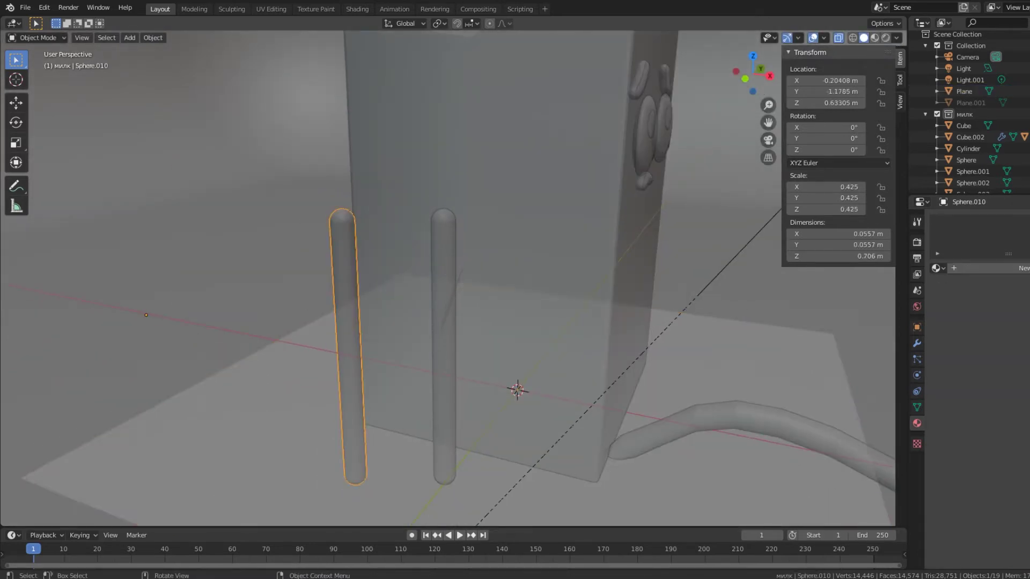
pyautogui.moveTo(515, 290); pyautogui.dragTo(515, 268, button='middle')
# Shorten the duplicate's vertices into a small capsule.
pyautogui.press('Tab')
pyautogui.hotkey('shift', 'z')
pyautogui.press('ctrl+KP_Add')
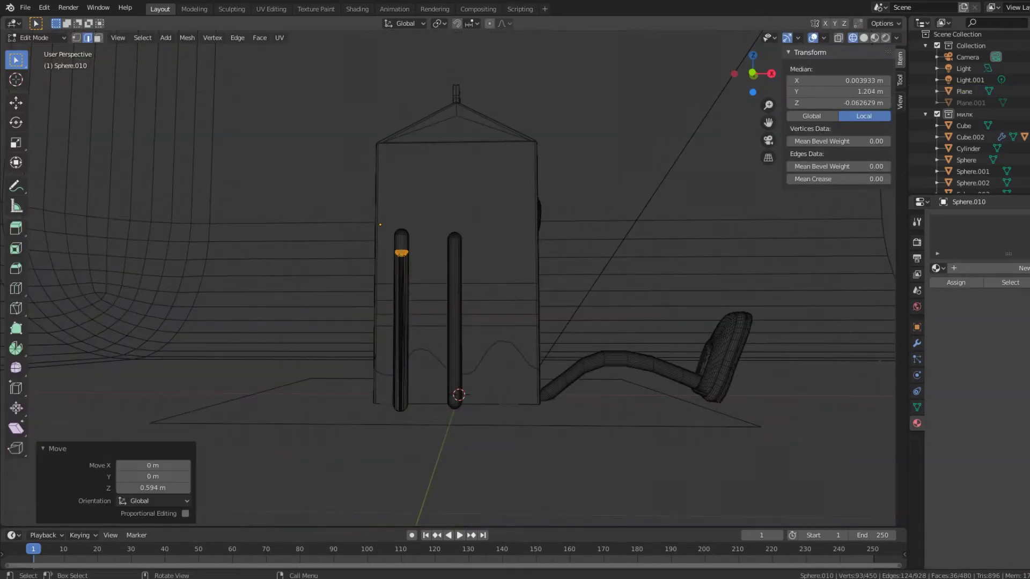
pyautogui.scroll(3, 456, 322)
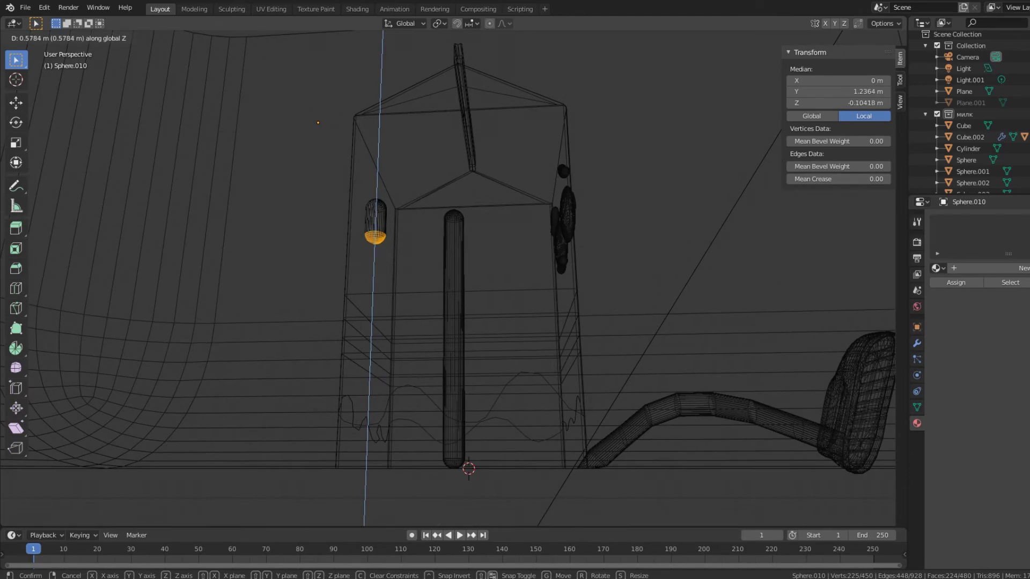
pyautogui.press('Return')
pyautogui.moveTo(515, 290); pyautogui.dragTo(536, 279, button='middle')
pyautogui.press('Tab')
pyautogui.hotkey('shift', 'z')
# Shrink the small capsule, place it at the leg's base, and duplicate it into three capsules.
pyautogui.click(328, 240)
pyautogui.press('s')
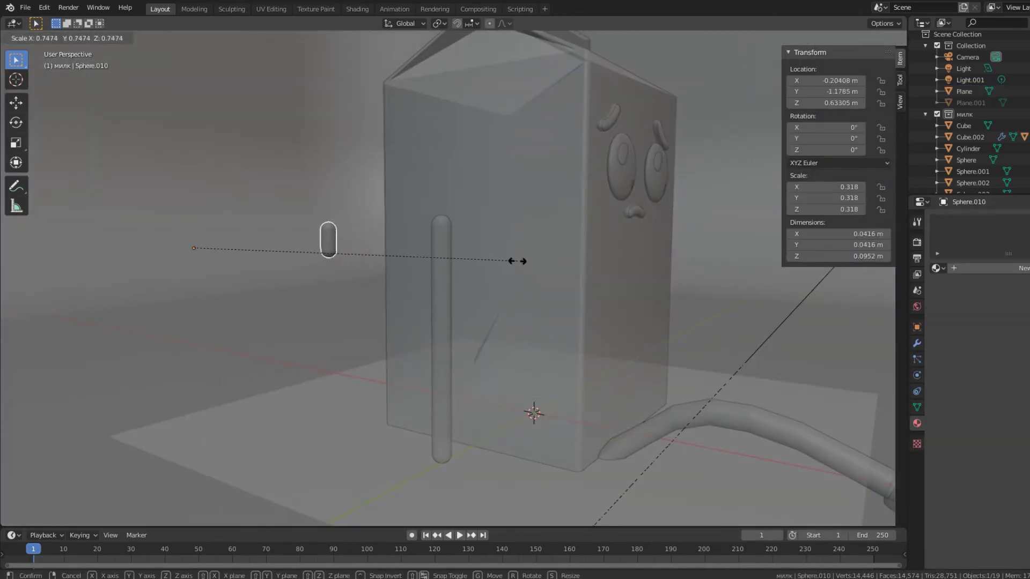
pyautogui.click(433, 257)
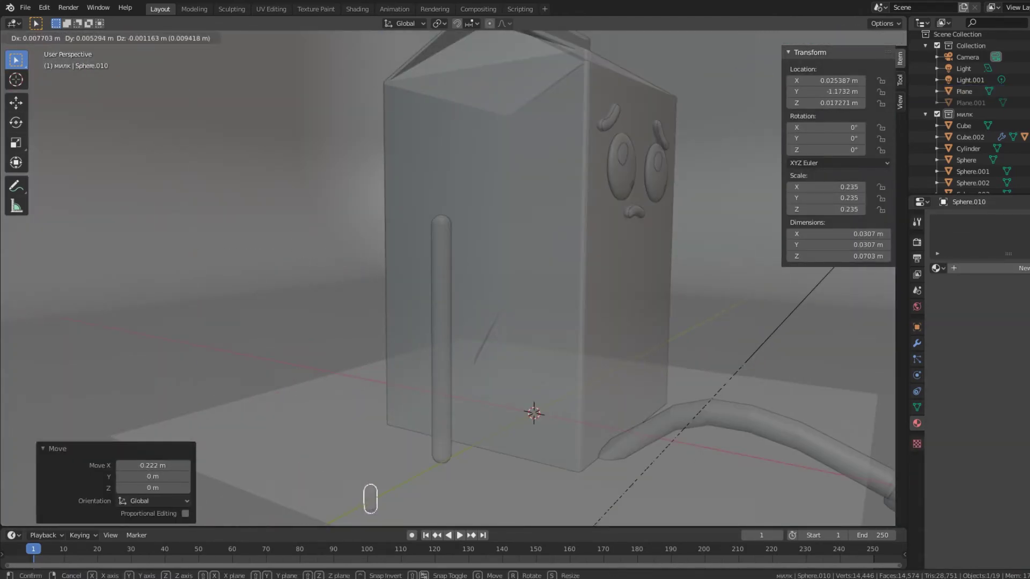
pyautogui.press('Return')
pyautogui.scroll(3, 450, 279)
pyautogui.hotkey('shift', 'd')
pyautogui.press('Return')
pyautogui.hotkey('shift', 'd')
pyautogui.press('Return')
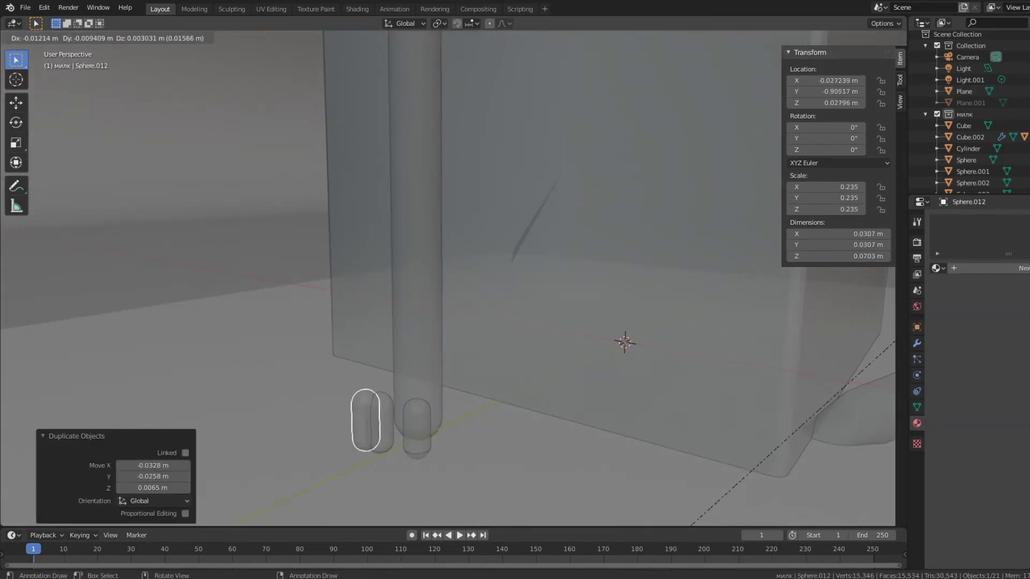
pyautogui.press('Escape')
# From top view, move the first toe capsule beside the leg's foot.
pyautogui.moveTo(515, 290); pyautogui.dragTo(536, 268, button='middle')
pyautogui.click(268, 322)
pyautogui.click(393, 388)
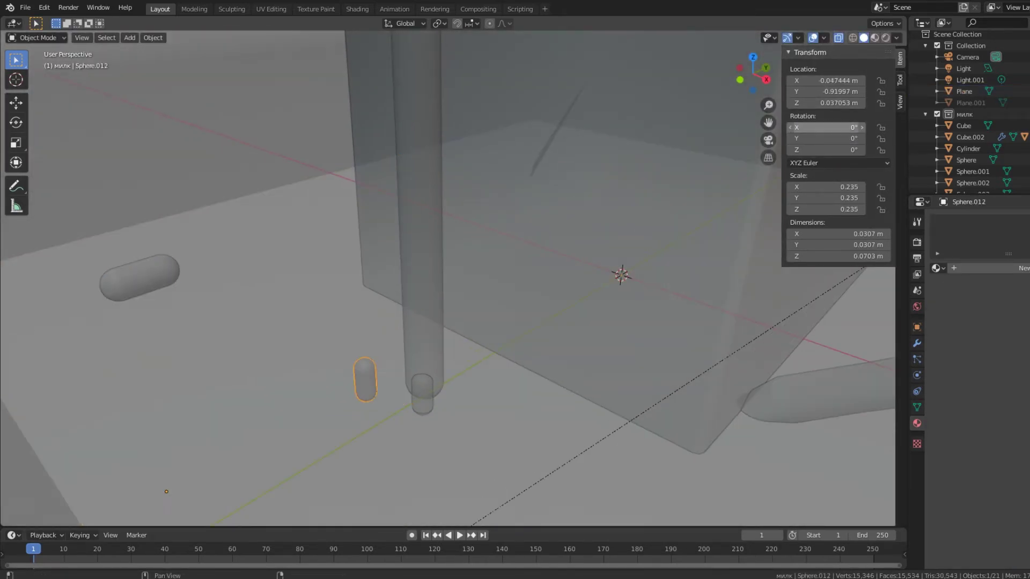
pyautogui.click(268, 322)
pyautogui.click(422, 395)
pyautogui.moveTo(515, 290); pyautogui.dragTo(515, 236, button='middle')
pyautogui.press('KP_7')
pyautogui.press('g')
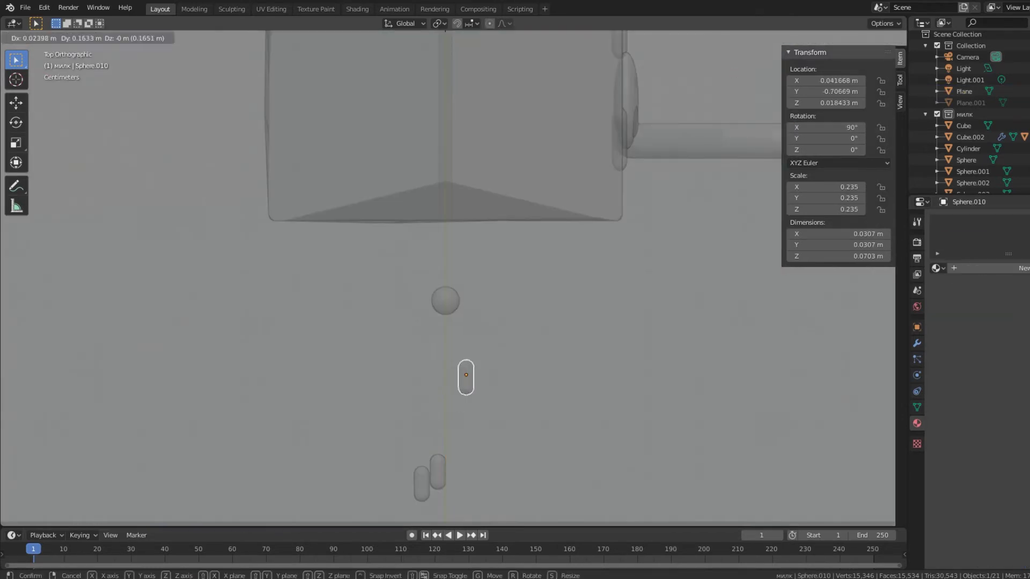
pyautogui.click(442, 321)
# Move the next capsule next to the foot and angle the right-hand toe outward.
pyautogui.click(421, 483)
pyautogui.press('g')
pyautogui.click(425, 320)
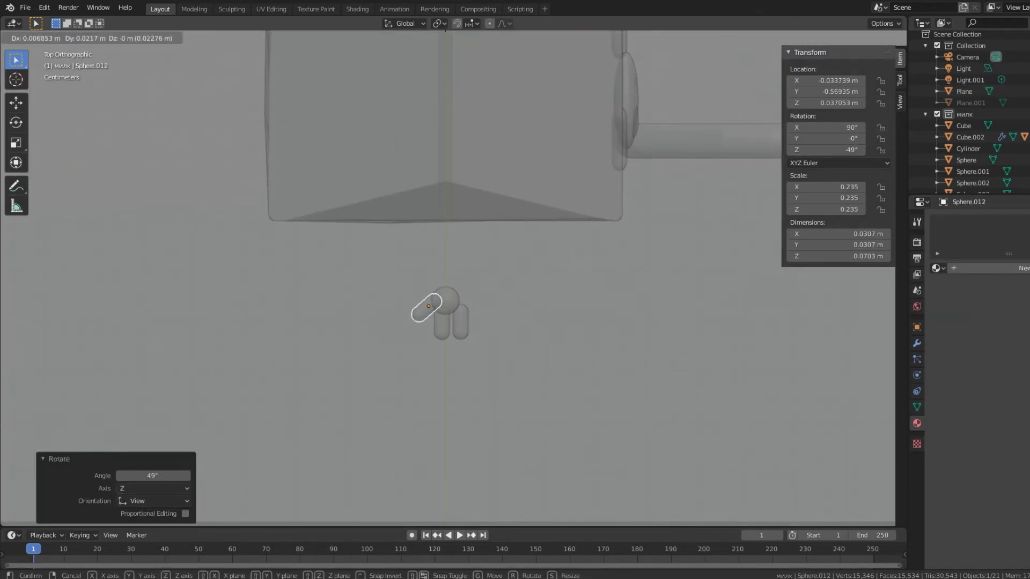
pyautogui.click(428, 306)
pyautogui.click(268, 322)
pyautogui.click(469, 314)
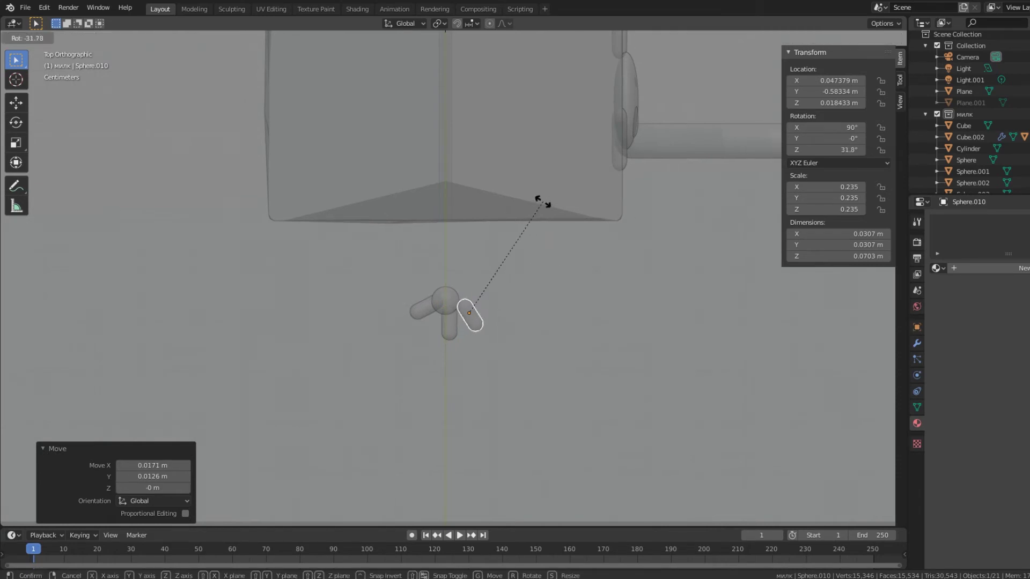
pyautogui.click(658, 209)
pyautogui.moveTo(659, 209); pyautogui.dragTo(502, 114, button='middle')
# Lower the three toes onto the ground in front view, adjusting the right toe separately.
pyautogui.click(433, 135)
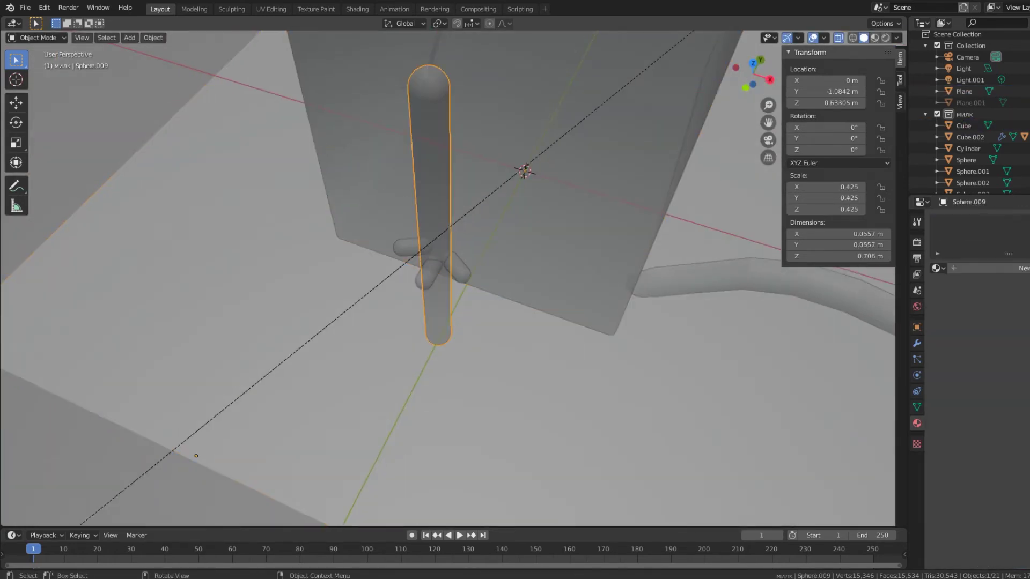
pyautogui.click(590, 161)
pyautogui.click(456, 212)
pyautogui.keyDown('shift'); pyautogui.click(395, 188); pyautogui.keyUp('shift')
pyautogui.press('Return')
pyautogui.press('KP_1')
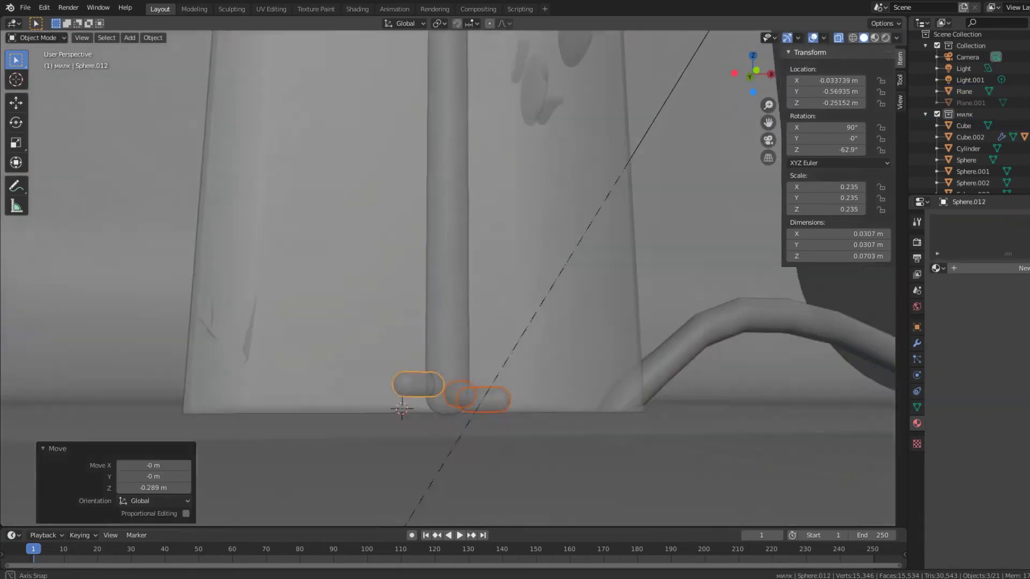
pyautogui.click(447, 394)
pyautogui.click(447, 404)
pyautogui.click(473, 398)
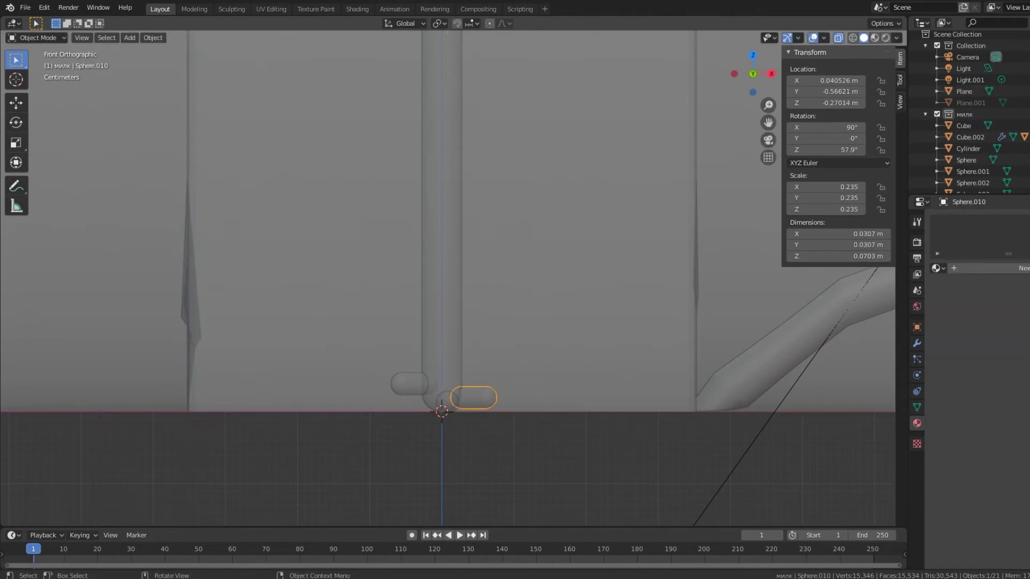
pyautogui.press('Return')
pyautogui.moveTo(442, 412); pyautogui.dragTo(71, 129, button='middle')
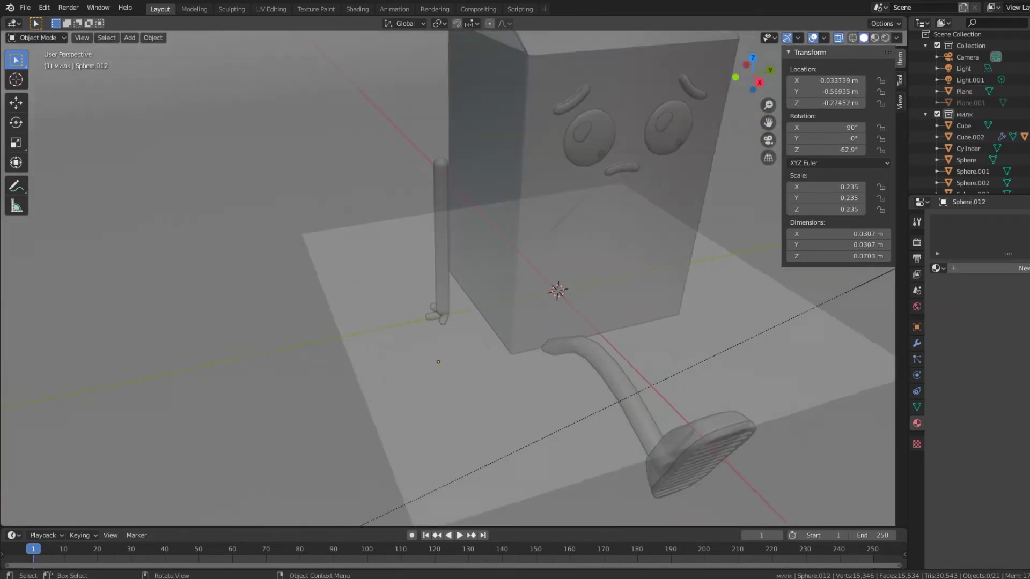
# Switch to Material Preview and assign the dark Material.005 to the toes and the leg stick.
pyautogui.press('z')
pyautogui.scroll(5, 394, 279)
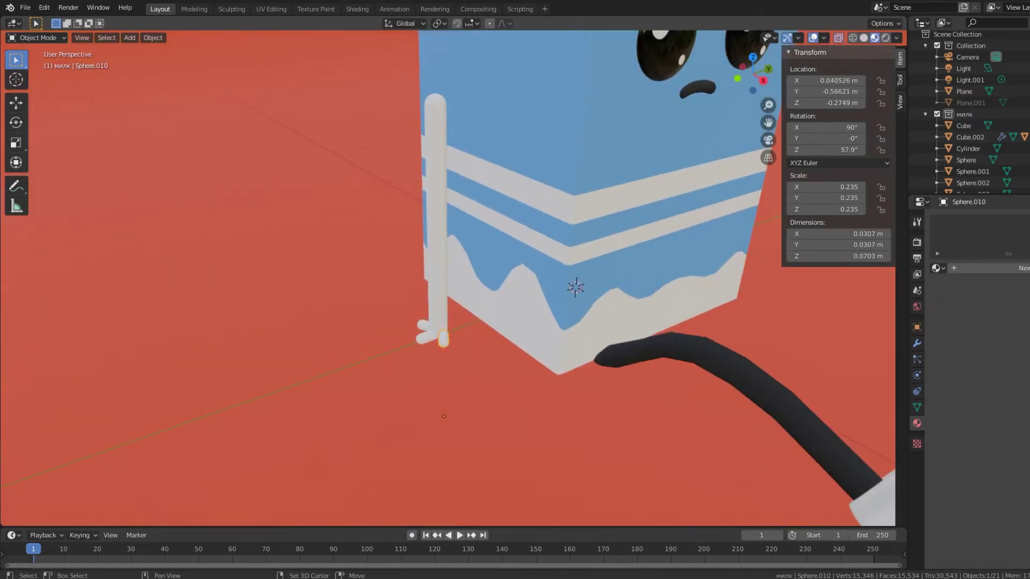
pyautogui.click(936, 268)
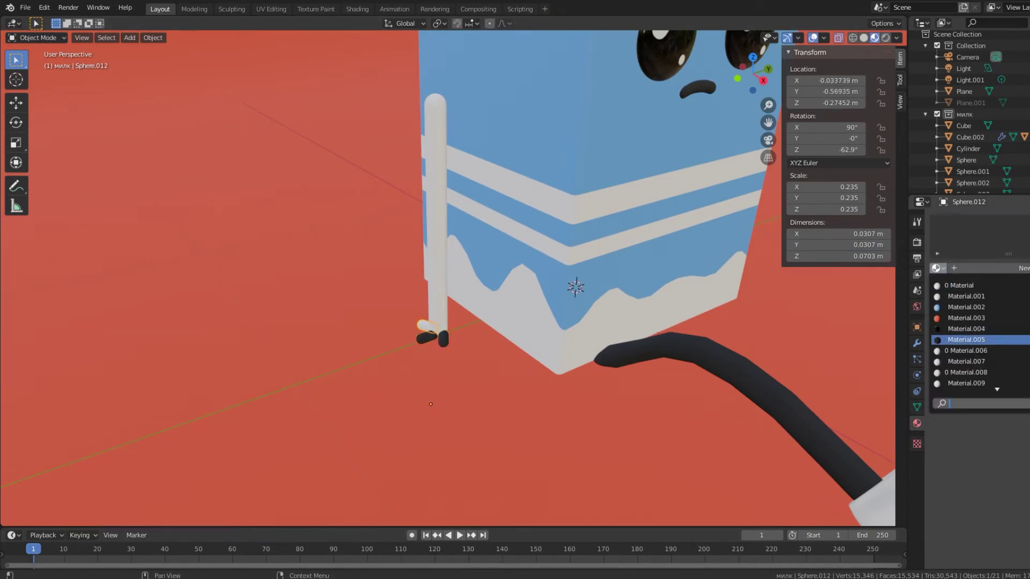
pyautogui.scroll(-5, 448, 279)
pyautogui.click(644, 430)
pyautogui.click(446, 258)
pyautogui.scroll(4, 446, 269)
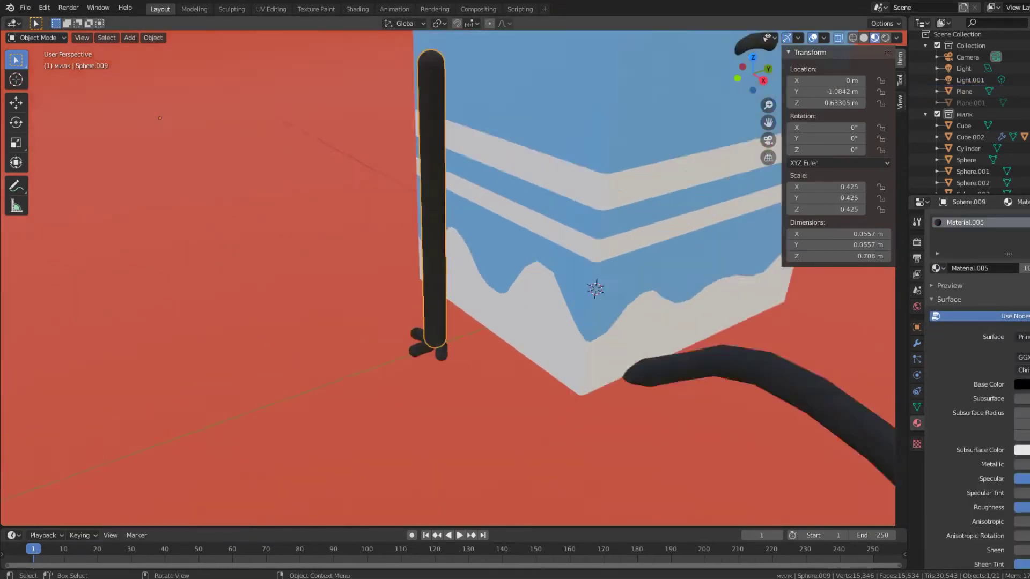
pyautogui.scroll(2, 446, 269)
pyautogui.scroll(-4, 448, 279)
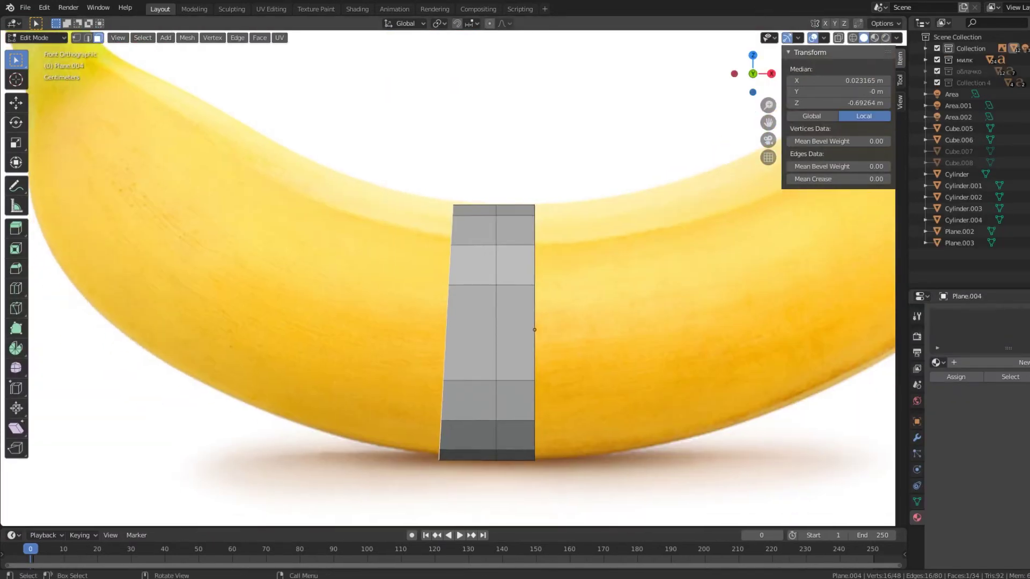
# Extrude a new section from the strip's end loop and tilt it along the banana's curve.
pyautogui.press('e')
pyautogui.press('Escape')
pyautogui.press('e')
pyautogui.click(534, 330)
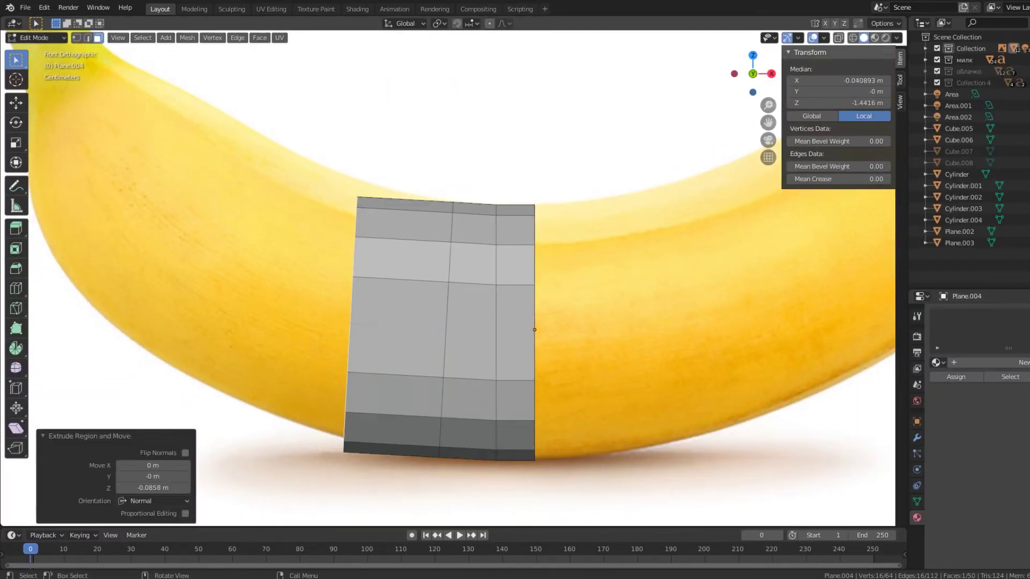
pyautogui.press('r')
pyautogui.press('Return')
pyautogui.press('g')
pyautogui.press('Return')
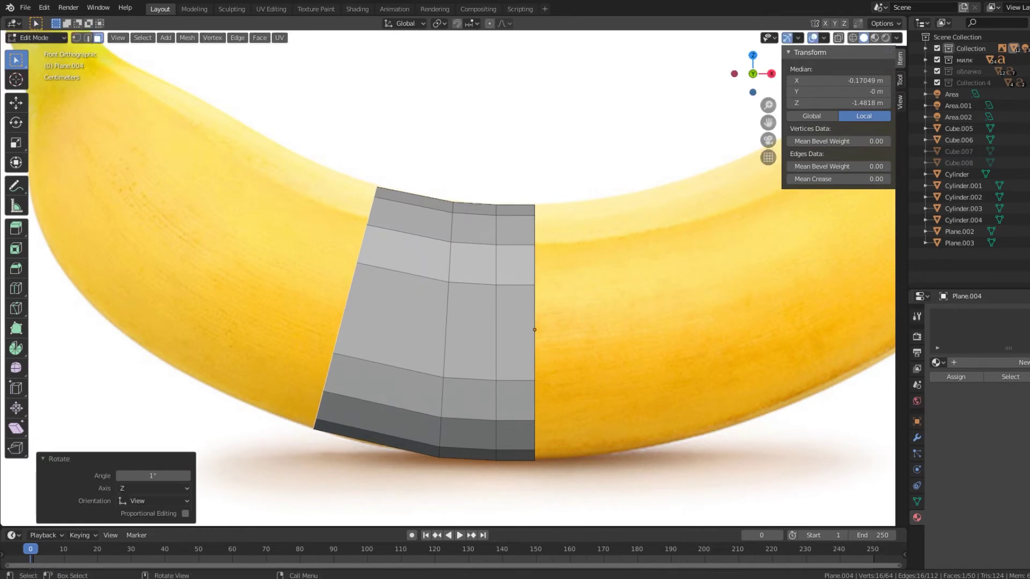
# Move, resize and angle the end section further along the banana's bend.
pyautogui.press('g')
pyautogui.press('Return')
pyautogui.press('s')
pyautogui.press('Return')
pyautogui.press('r')
pyautogui.press('Return')
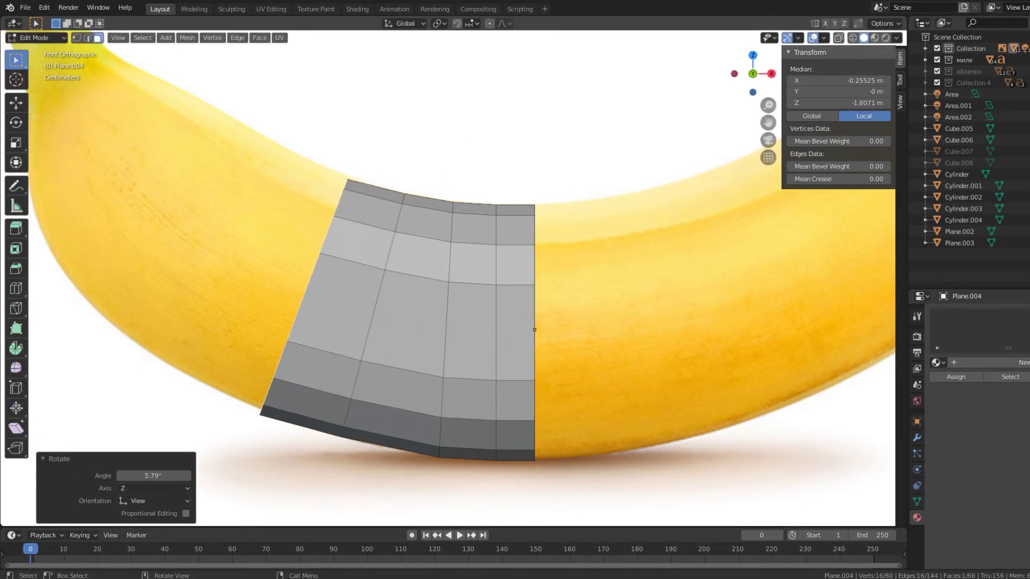
# Extrude another section toward the stem, positioning and rotating it to the reference.
pyautogui.press('e')
pyautogui.press('Return')
pyautogui.press('g')
pyautogui.press('Return')
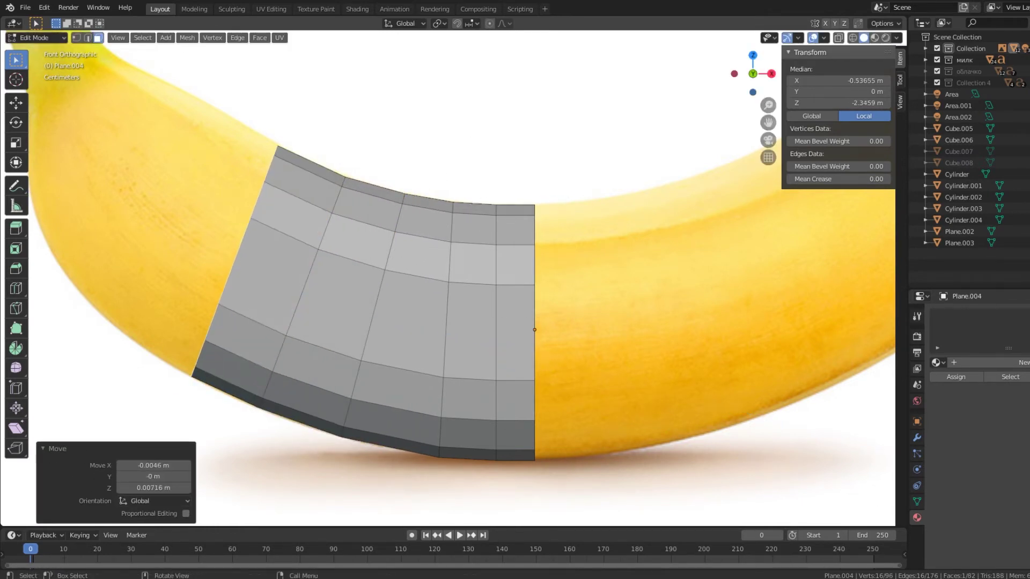
pyautogui.press('r')
pyautogui.press('Return')
pyautogui.keyDown('shift'); pyautogui.moveTo(478, 78); pyautogui.dragTo(561, 109, button='middle'); pyautogui.keyUp('shift')
# Extrude two more rings along the banana, scaling them to its width.
pyautogui.press('e')
pyautogui.press('Return')
pyautogui.press('s')
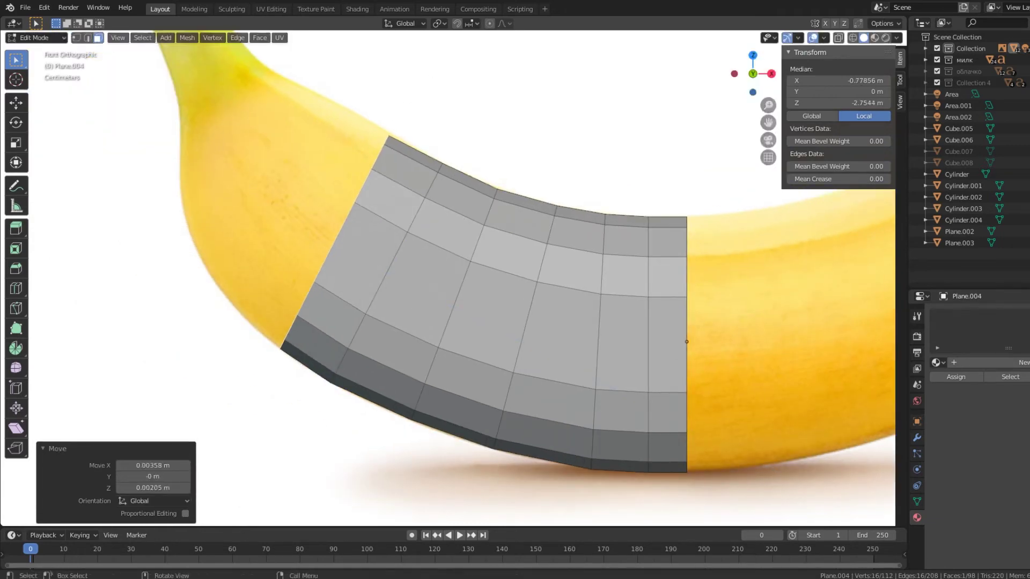
pyautogui.press('Return')
pyautogui.scroll(1, 621, 233)
pyautogui.press('e')
pyautogui.press('Return')
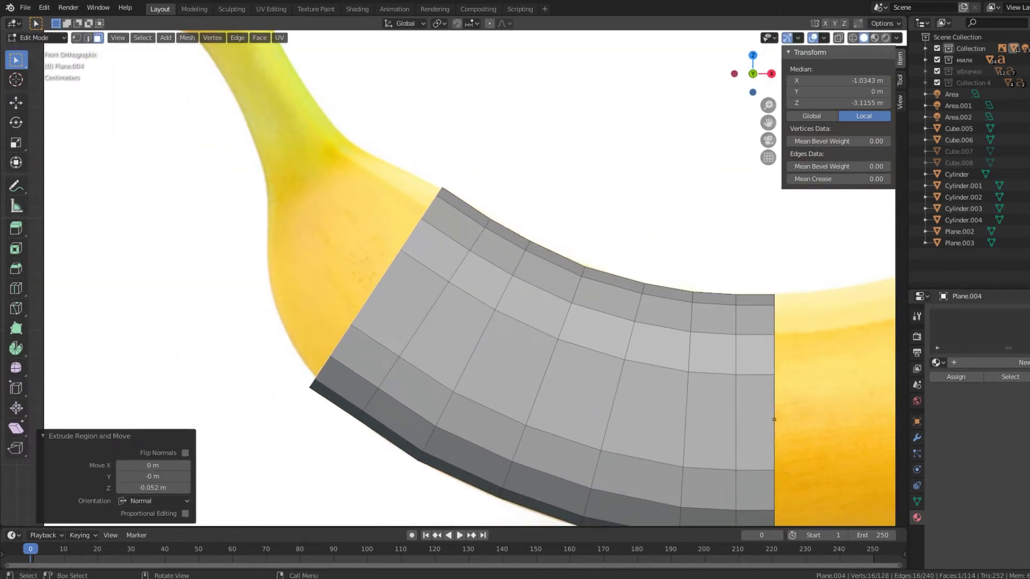
# Extrude and resize the next ring, tilting it to match the curve.
pyautogui.press('Return')
pyautogui.press('e')
pyautogui.press('Return')
pyautogui.press('s')
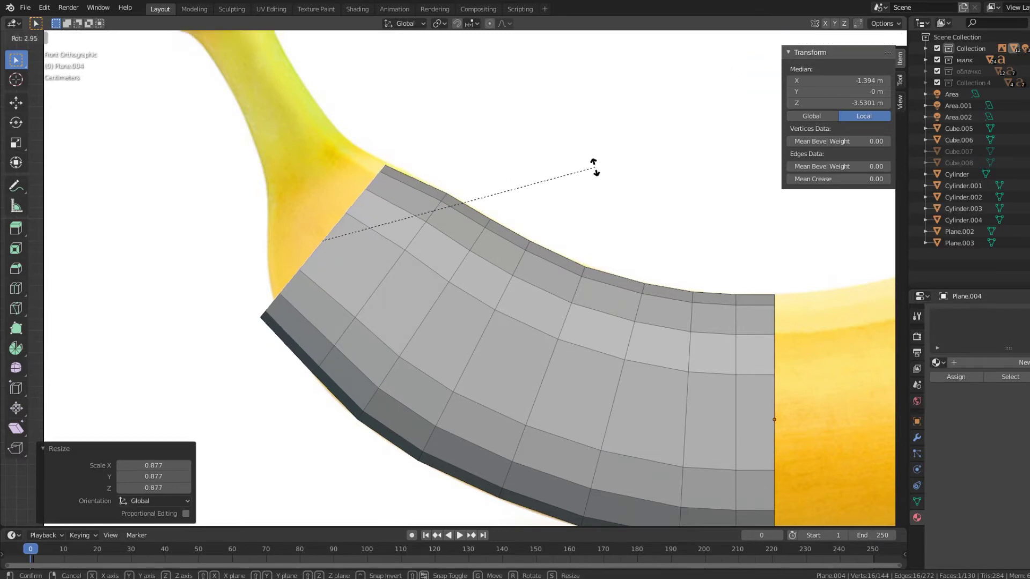
pyautogui.press('Return')
pyautogui.press('r')
pyautogui.press('Return')
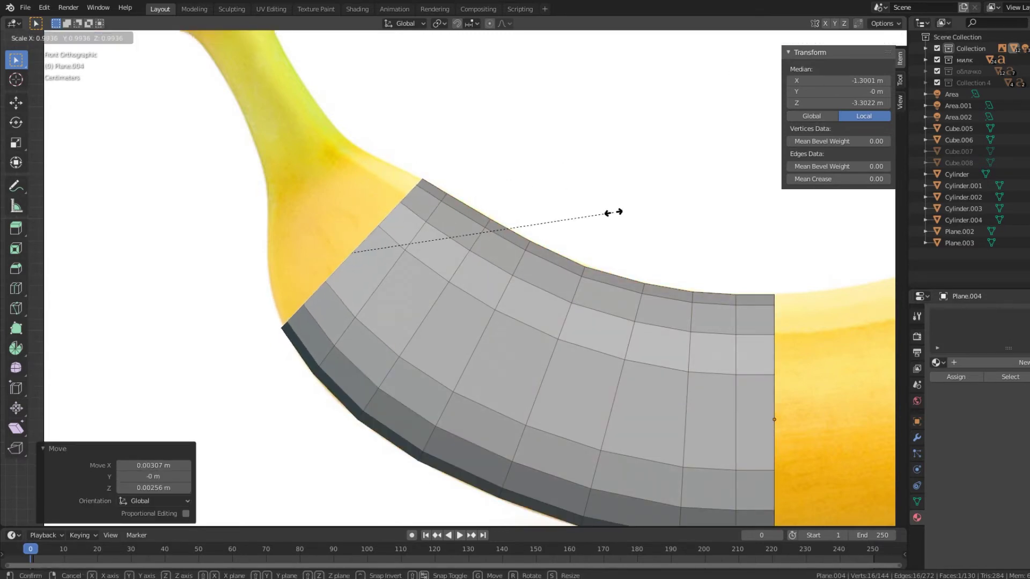
pyautogui.press('e')
# Shrink the new rings progressively narrower as the strip approaches the stem.
pyautogui.press('Return')
pyautogui.press('s')
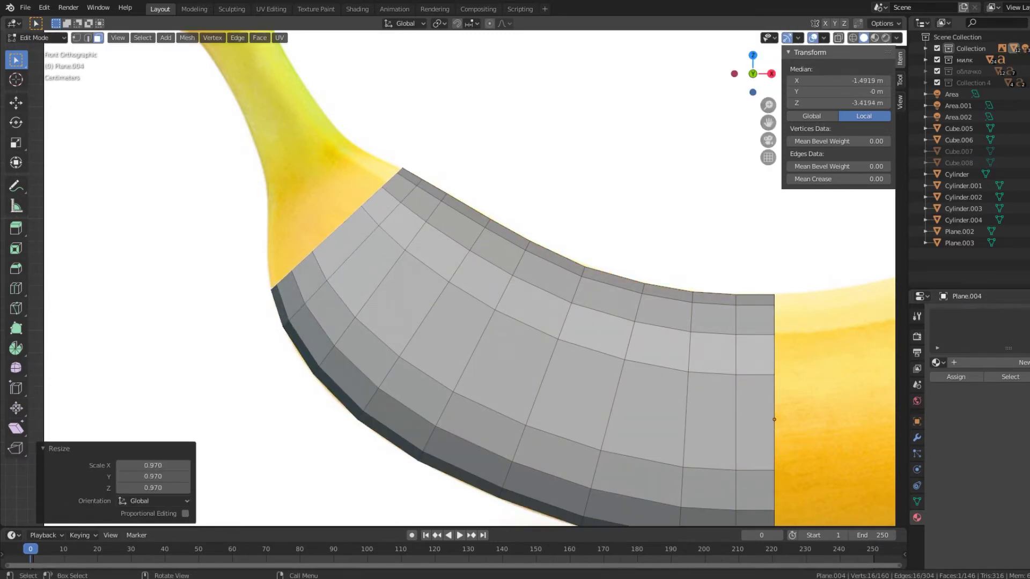
pyautogui.keyDown('shift'); pyautogui.moveTo(515, 269); pyautogui.dragTo(640, 405, button='middle'); pyautogui.keyUp('shift')
pyautogui.press('e')
pyautogui.press('Return')
pyautogui.press('s')
# Extrude a ring angled at the stem's base and fit it to the stem.
pyautogui.press('Return')
pyautogui.press('g')
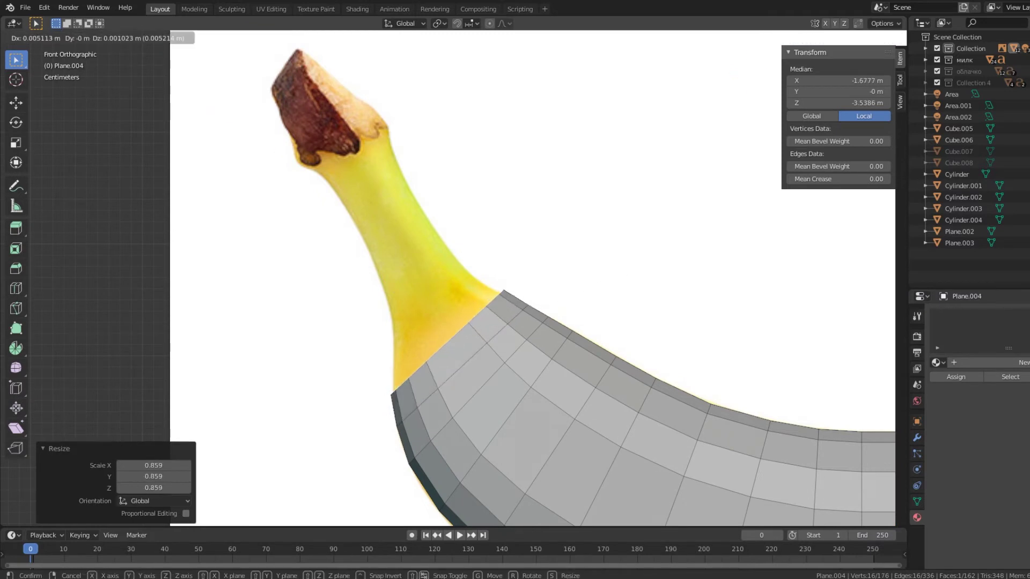
pyautogui.press('e')
pyautogui.press('Return')
pyautogui.press('r')
pyautogui.press('Return')
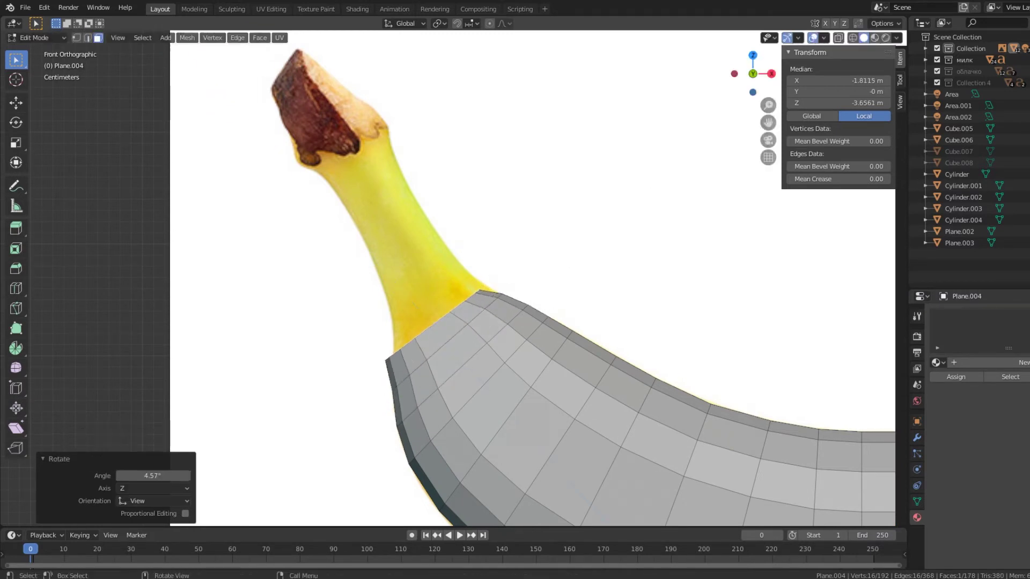
pyautogui.press('Return')
pyautogui.press('g')
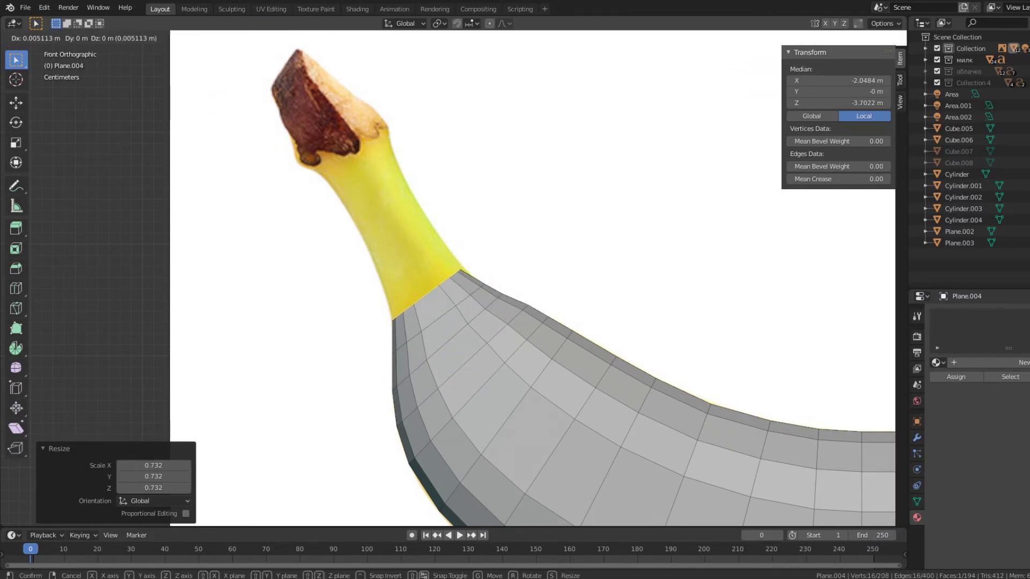
# Extrude further tapering rings up the stem, widening the tip ring slightly.
pyautogui.press('Return')
pyautogui.press('e')
pyautogui.press('Return')
pyautogui.press('s')
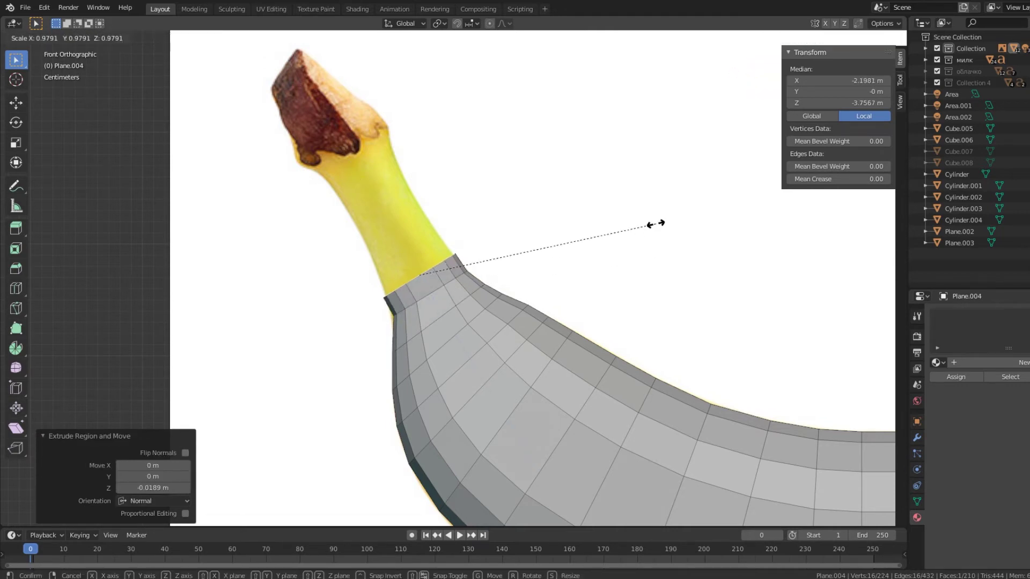
pyautogui.press('Return')
pyautogui.press('Return')
pyautogui.press('e')
pyautogui.press('Return')
pyautogui.press('s')
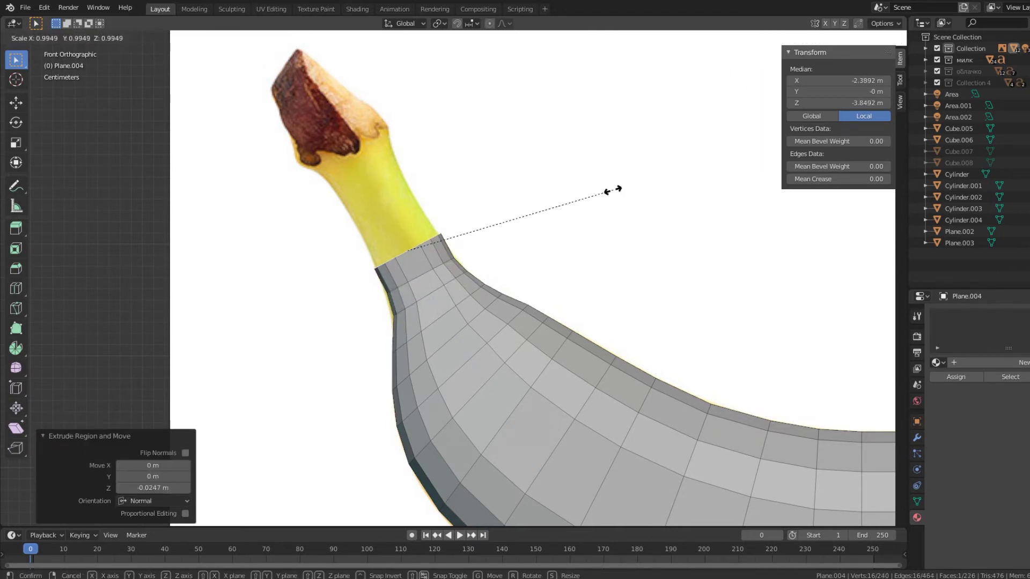
pyautogui.press('Return')
pyautogui.press('e')
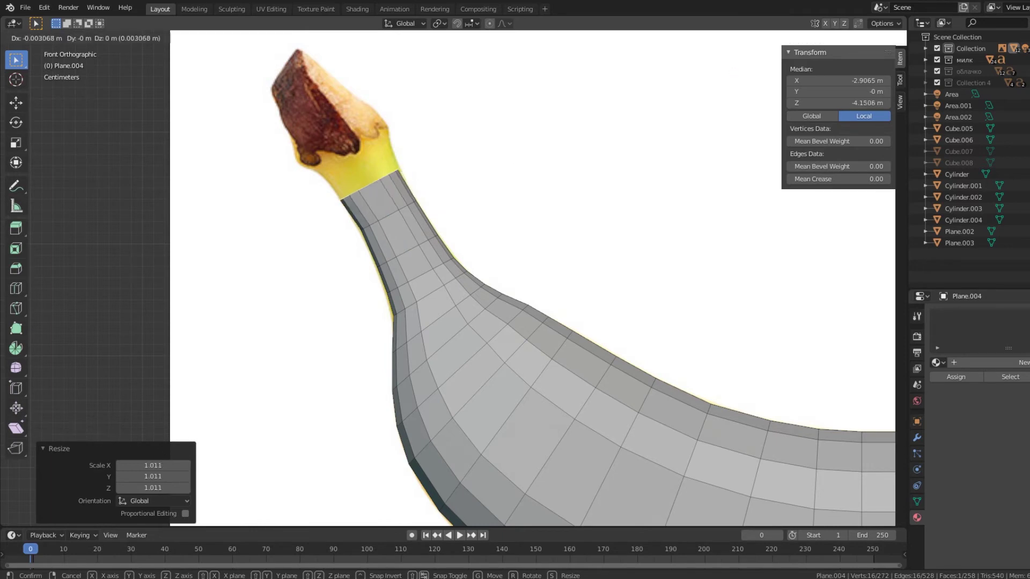
pyautogui.press('Return')
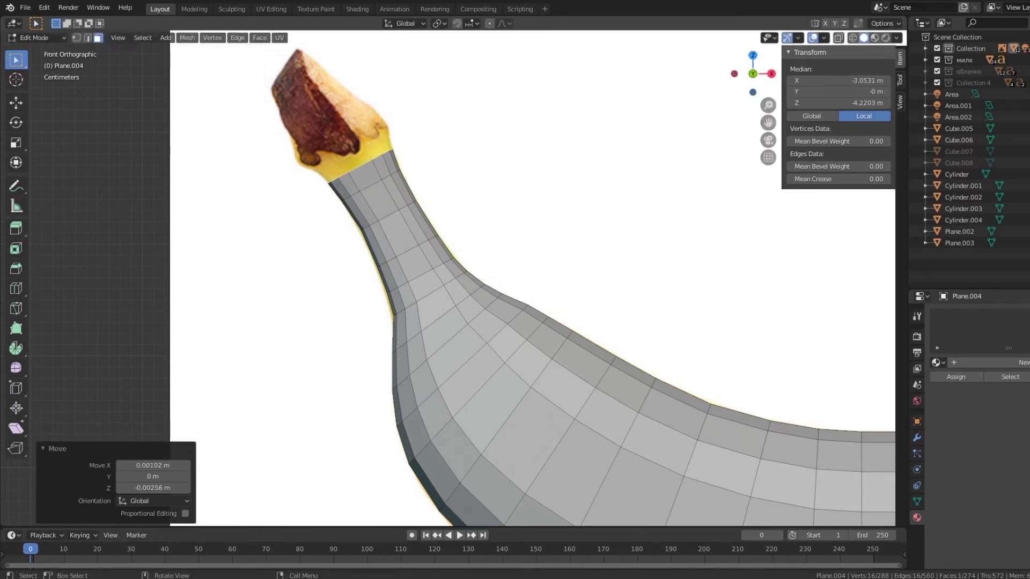
pyautogui.press('Return')
# Inspect the stem tip, then extrude and scale a final tip ring from front view.
pyautogui.scroll(-5, 623, 91)
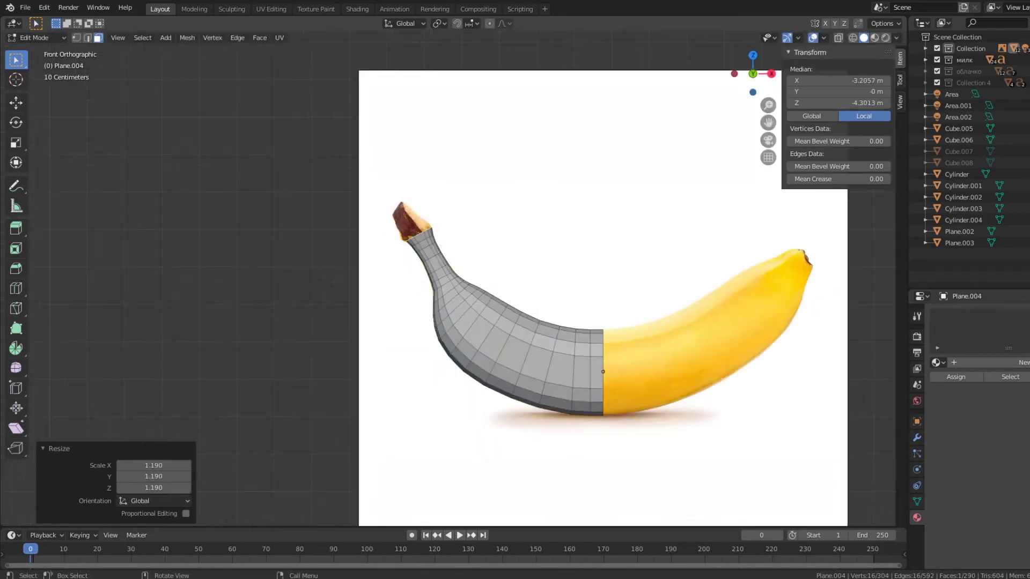
pyautogui.moveTo(622, 92); pyautogui.dragTo(536, 161, button='middle')
pyautogui.scroll(5, 536, 161)
pyautogui.press('KP_1')
pyautogui.press('e')
pyautogui.press('Return')
pyautogui.press('s')
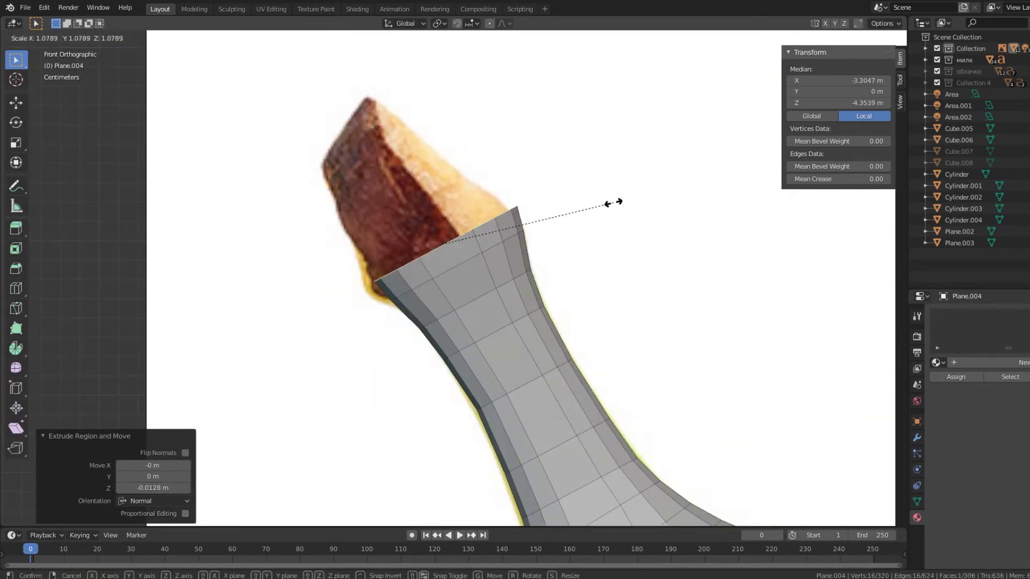
pyautogui.press('Return')
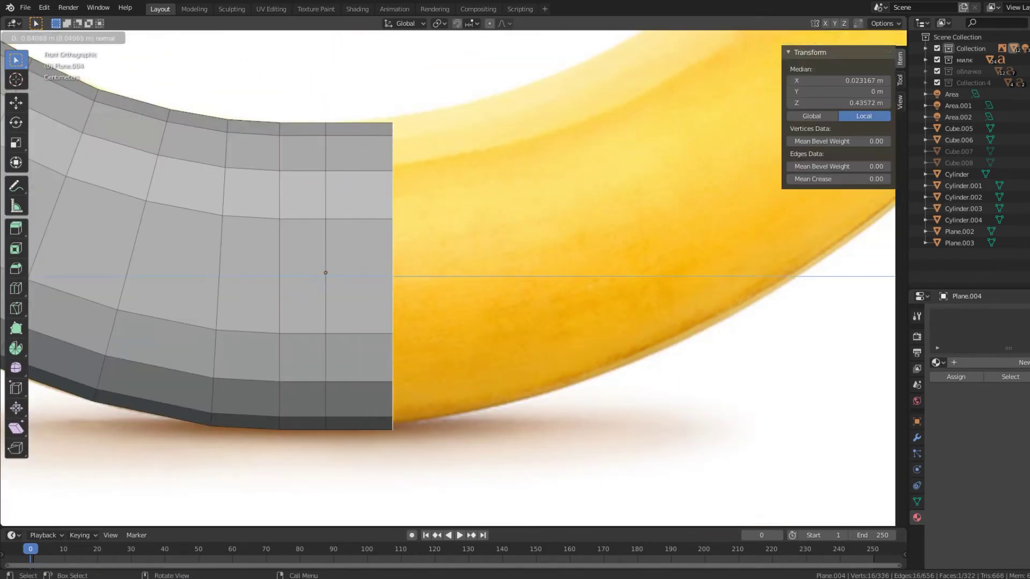
# Extrude and tilt the first new rings at the banana's far end along the curve.
pyautogui.press('e')
pyautogui.press('Return')
pyautogui.press('g')
pyautogui.press('Return')
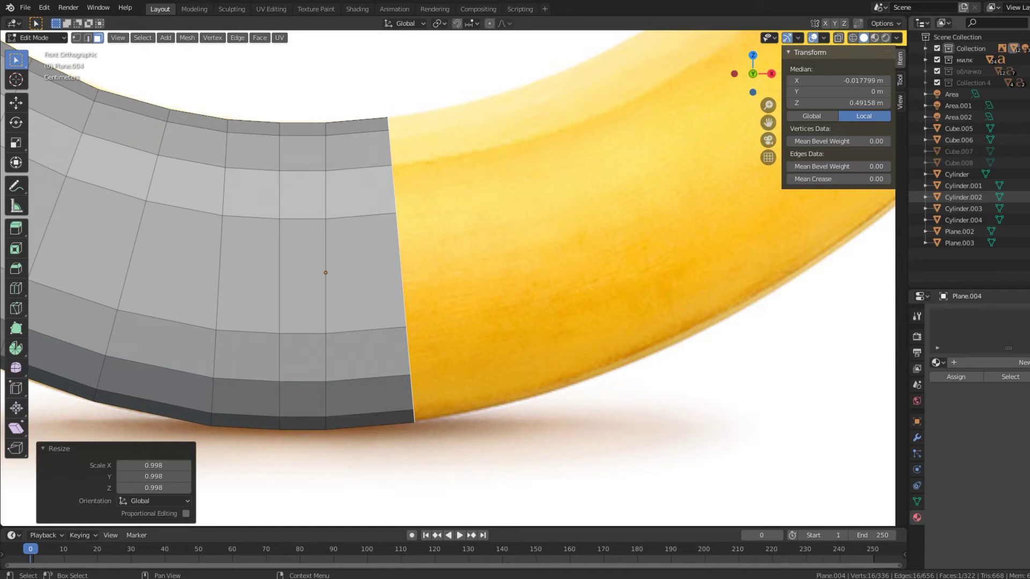
pyautogui.press('e')
pyautogui.press('Return')
pyautogui.press('r')
pyautogui.press('Return')
pyautogui.press('r')
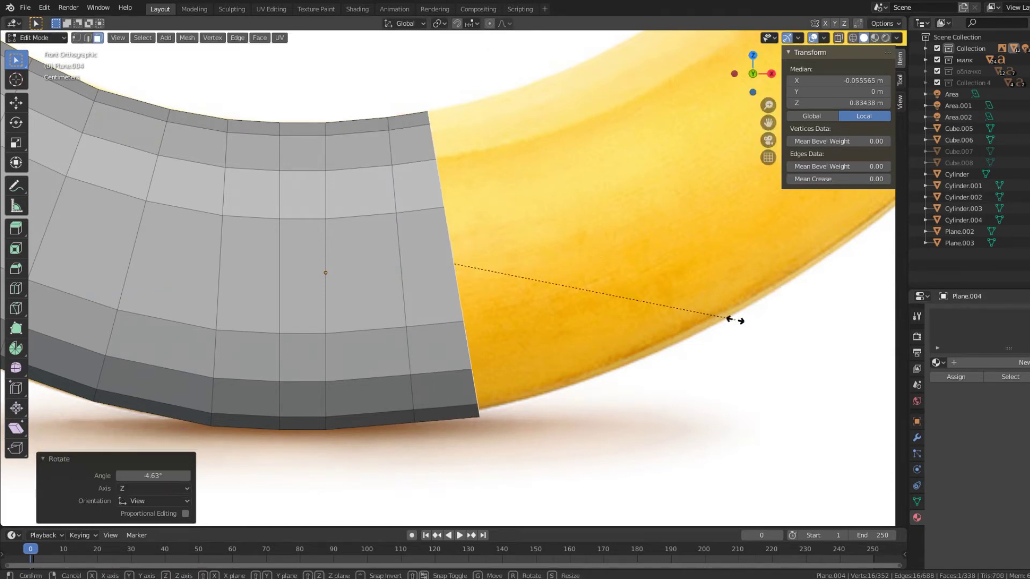
pyautogui.press('Return')
pyautogui.press('e')
pyautogui.press('Return')
pyautogui.press('r')
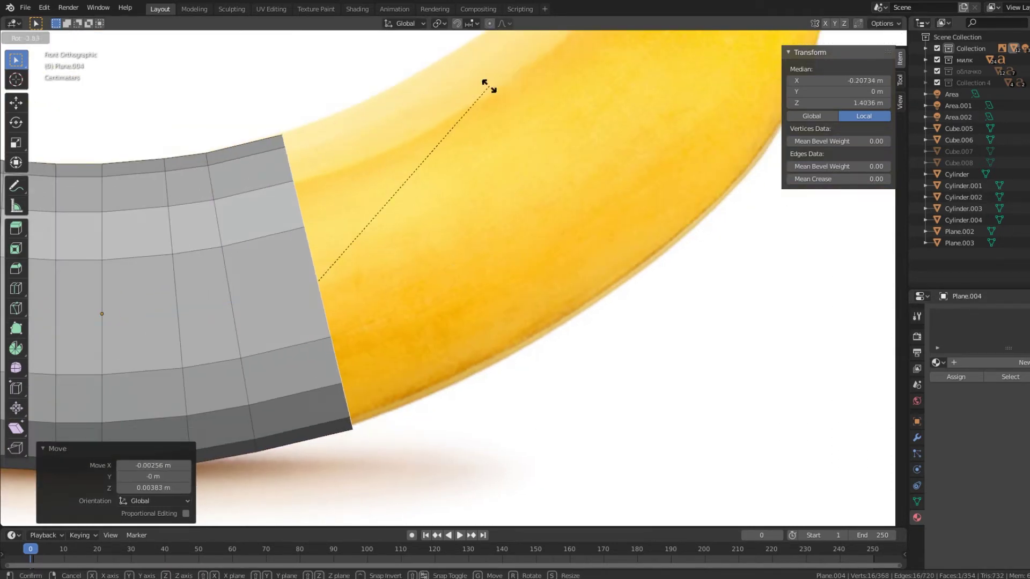
pyautogui.press('Return')
pyautogui.press('s')
pyautogui.press('Return')
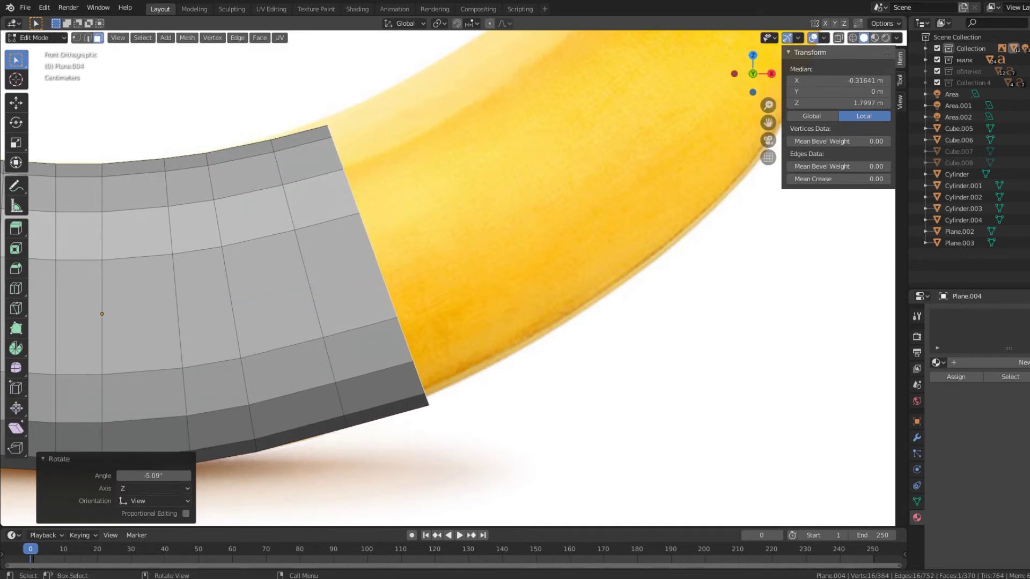
pyautogui.press('r')
pyautogui.press('Return')
# Extrude more rings along the banana, angling and resizing each one.
pyautogui.press('e')
pyautogui.press('Return')
pyautogui.press('r')
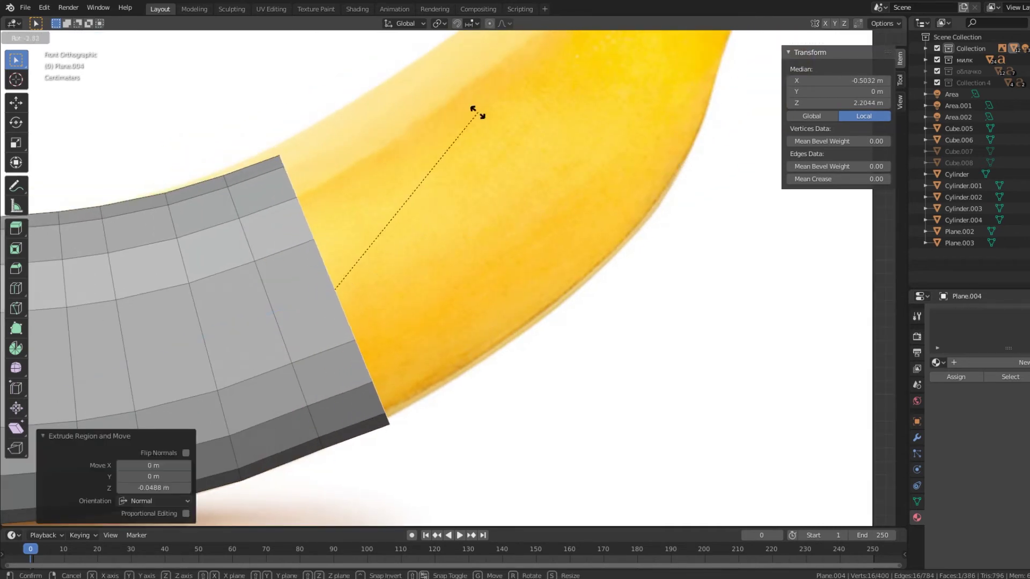
pyautogui.press('Return')
pyautogui.press('s')
pyautogui.press('Return')
pyautogui.press('e')
pyautogui.press('Return')
pyautogui.press('s')
pyautogui.press('Return')
pyautogui.press('r')
pyautogui.press('Return')
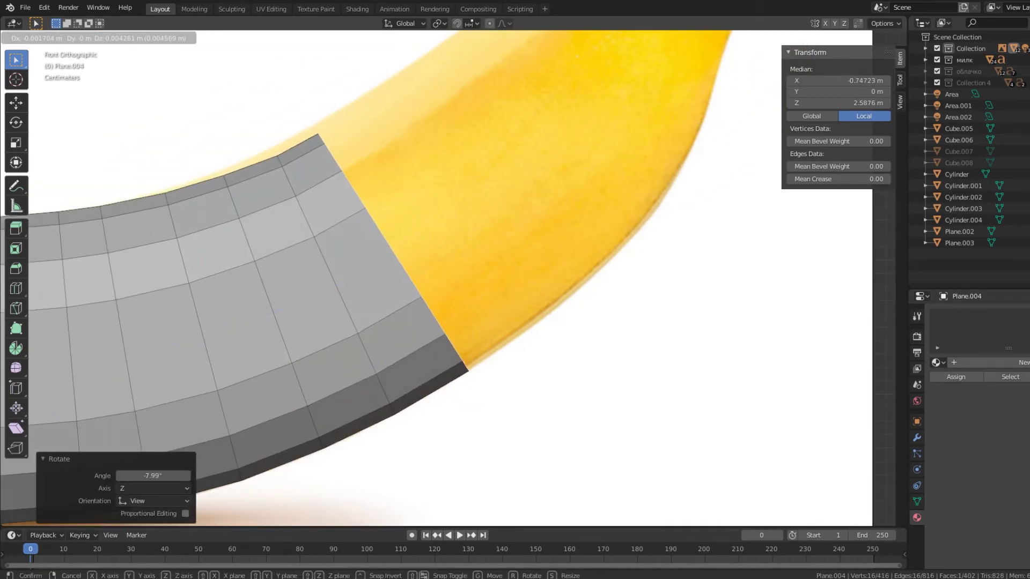
pyautogui.press('e')
pyautogui.press('Return')
pyautogui.press('r')
pyautogui.press('Return')
pyautogui.press('s')
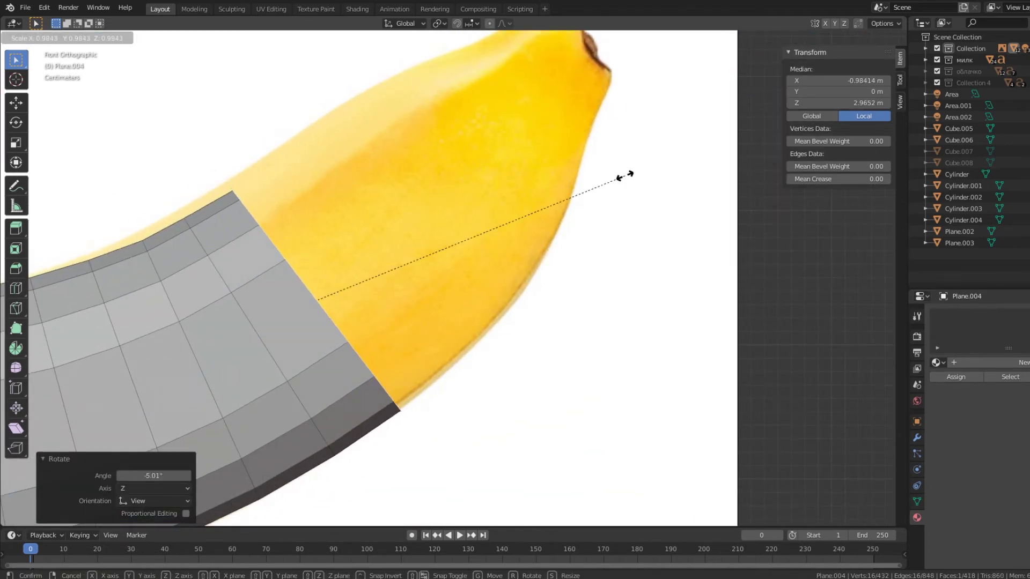
# Select a middle edge loop and scale and nudge it into place.
pyautogui.press('Return')
pyautogui.keyDown('alt'); pyautogui.click(182, 321); pyautogui.keyUp('alt')
pyautogui.press('s')
pyautogui.press('g')
pyautogui.press('Return')
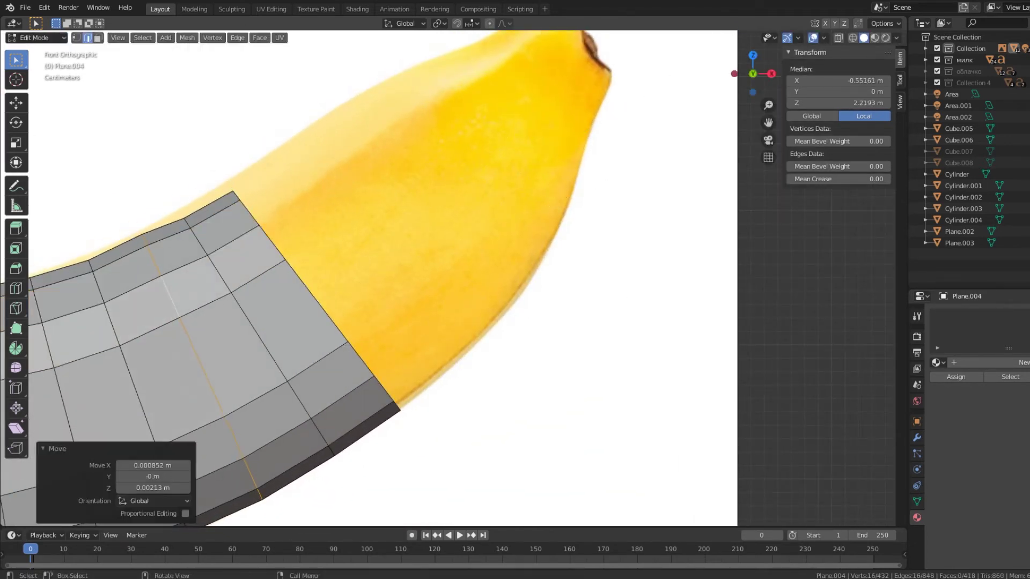
# Extrude further rings, tilting them and shrinking each one toward the tip.
pyautogui.press('Return')
pyautogui.press('e')
pyautogui.press('Return')
pyautogui.press('r')
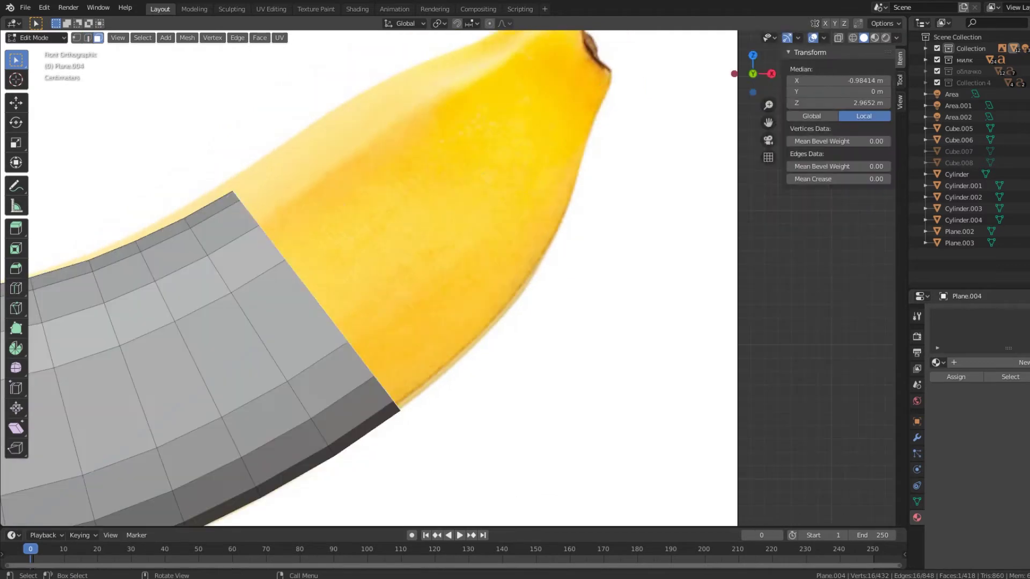
pyautogui.press('Return')
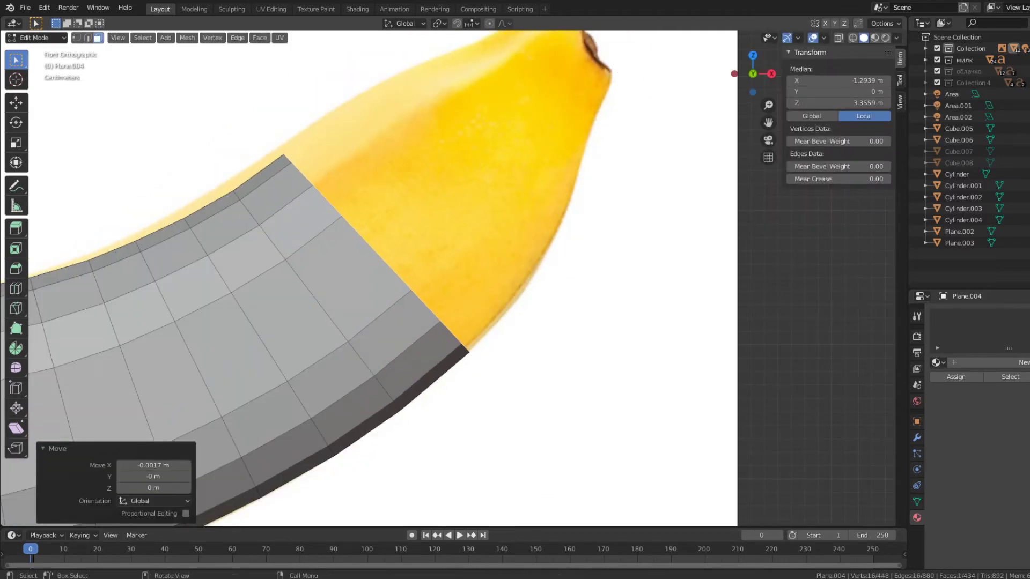
pyautogui.press('e')
pyautogui.press('Return')
pyautogui.press('s')
pyautogui.press('Return')
pyautogui.press('s')
pyautogui.press('Return')
pyautogui.scroll(-2, 590, 215)
pyautogui.press('e')
pyautogui.press('Return')
pyautogui.press('s')
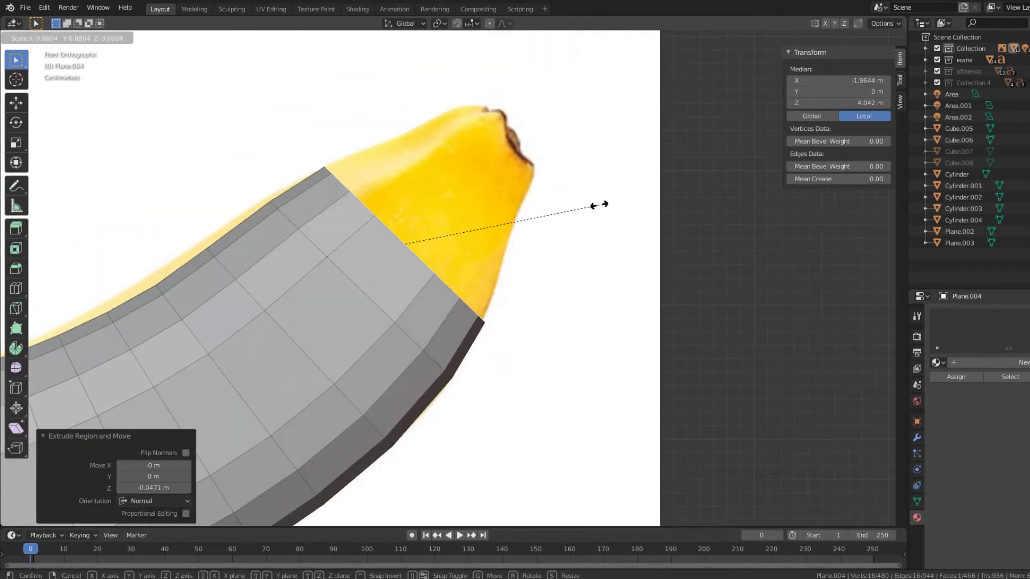
pyautogui.press('Return')
# Extrude the last ever-smaller rings into a tapered stem, then view the whole banana.
pyautogui.press('e')
pyautogui.press('Return')
pyautogui.press('s')
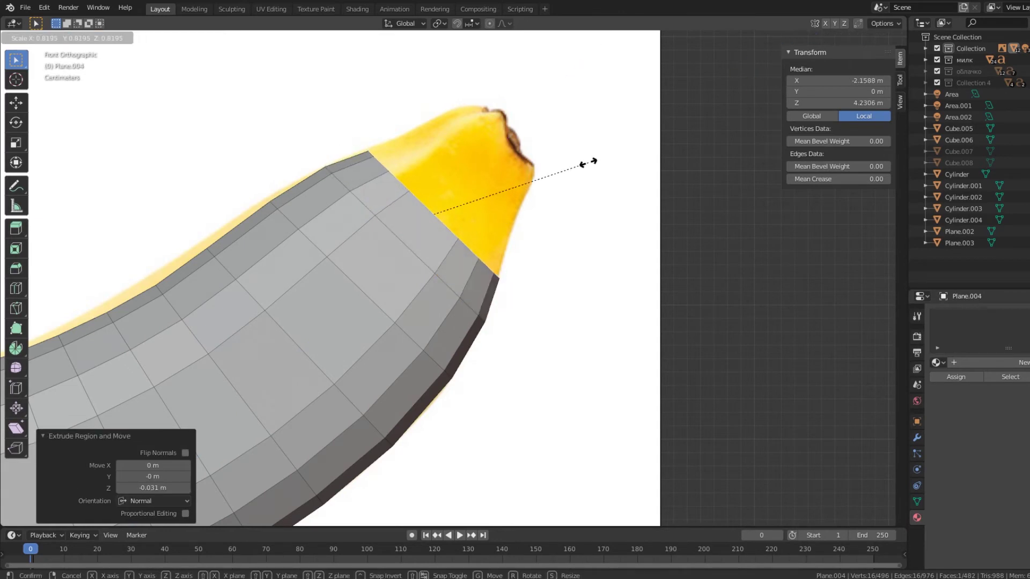
pyautogui.press('Return')
pyautogui.press('e')
pyautogui.press('Return')
pyautogui.press('s')
pyautogui.press('e')
pyautogui.press('Return')
pyautogui.press('s')
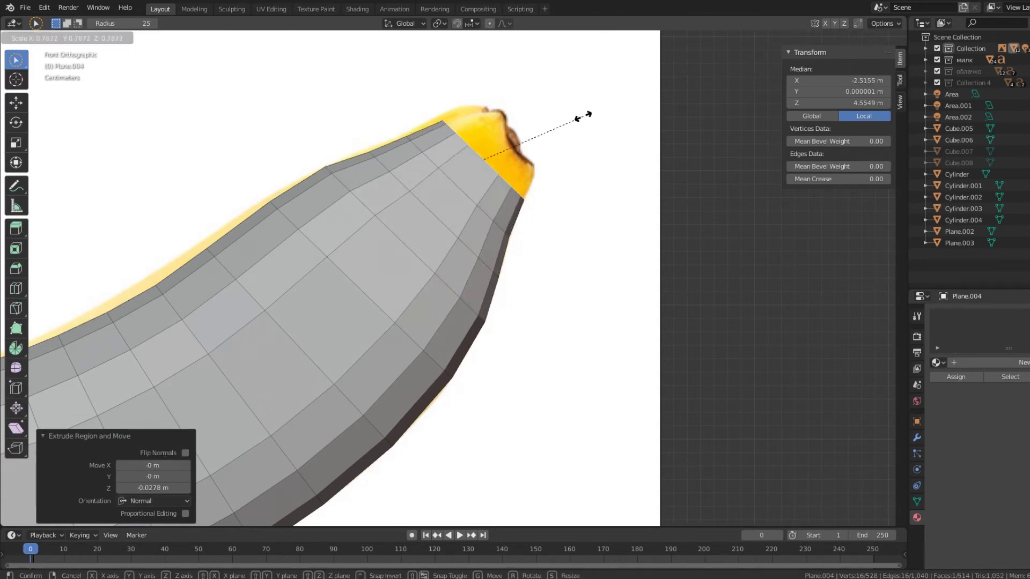
pyautogui.press('Return')
pyautogui.press('e')
pyautogui.press('Return')
pyautogui.press('s')
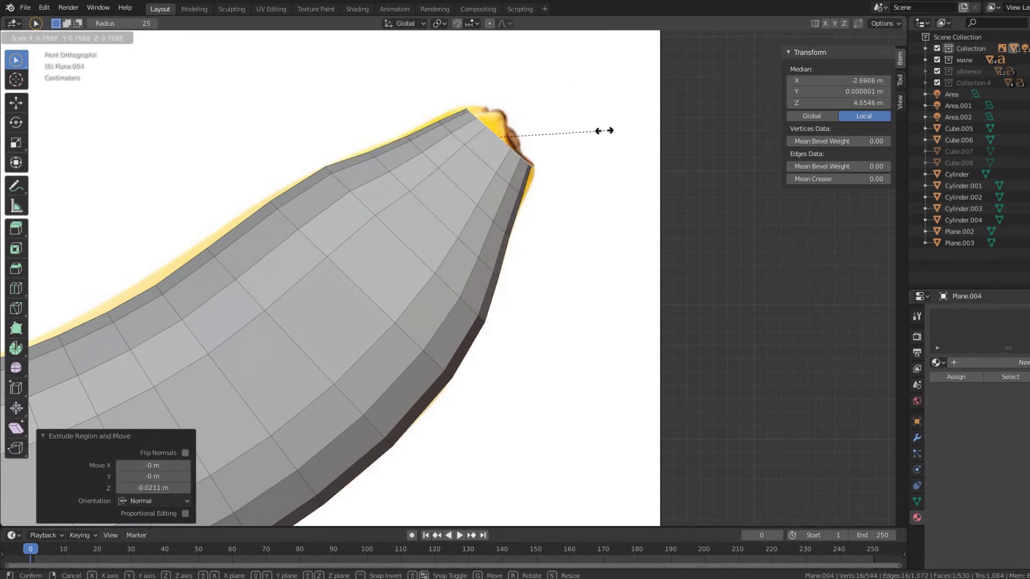
pyautogui.press('Return')
pyautogui.press('e')
pyautogui.press('Return')
pyautogui.press('s')
pyautogui.press('Return')
pyautogui.moveTo(626, 133); pyautogui.dragTo(483, 214, button='middle')
pyautogui.scroll(-3, 483, 214)
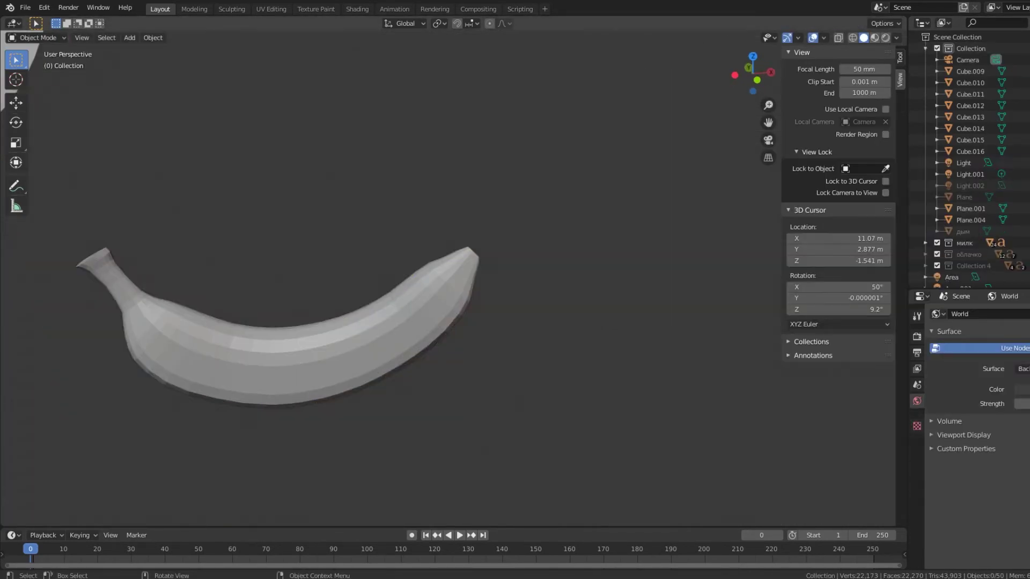
# Shade the banana smooth and give it a new material.
pyautogui.click(971, 220)
pyautogui.scroll(-5, 391, 276)
pyautogui.rightClick(460, 275)
pyautogui.click(461, 274)
pyautogui.scroll(5, 460, 275)
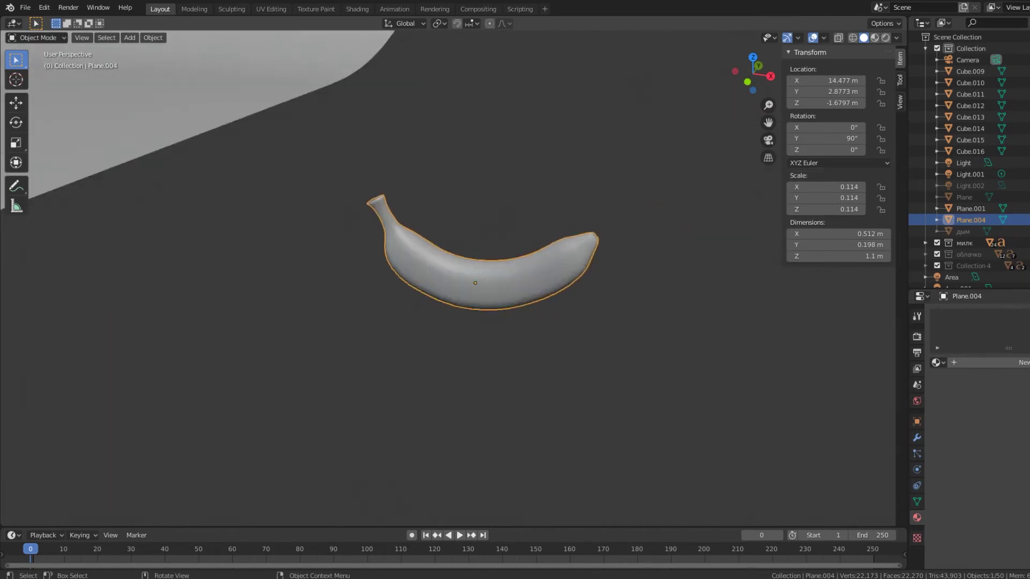
pyautogui.click(988, 363)
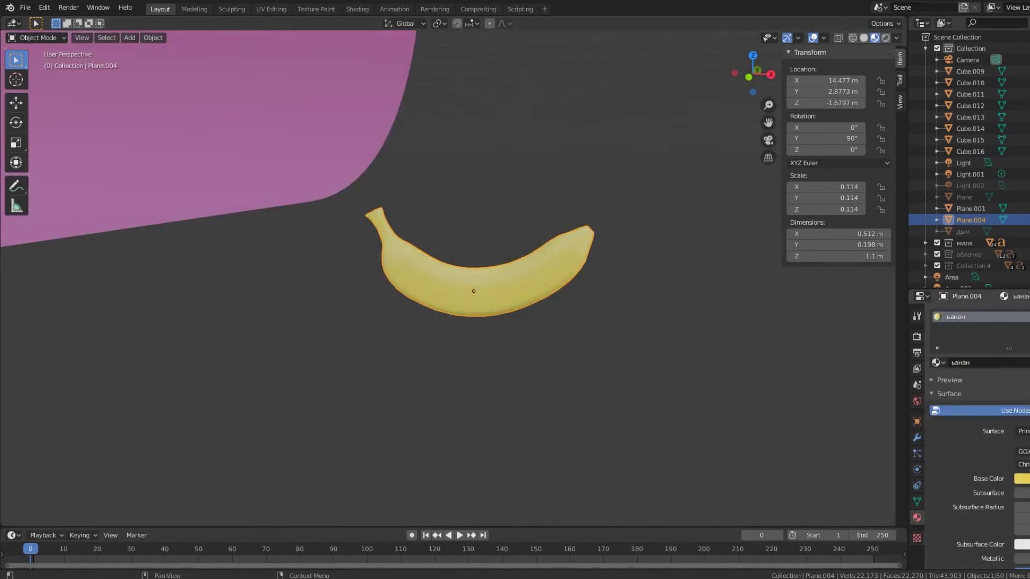
pyautogui.scroll(-3, 312, 282)
# Enlarge the banana, move it along Z in front of the fridge door, and open Shading.
pyautogui.press('g')
pyautogui.press('s')
pyautogui.press('Return')
pyautogui.scroll(-3, 446, 279)
pyautogui.scroll(4, 445, 279)
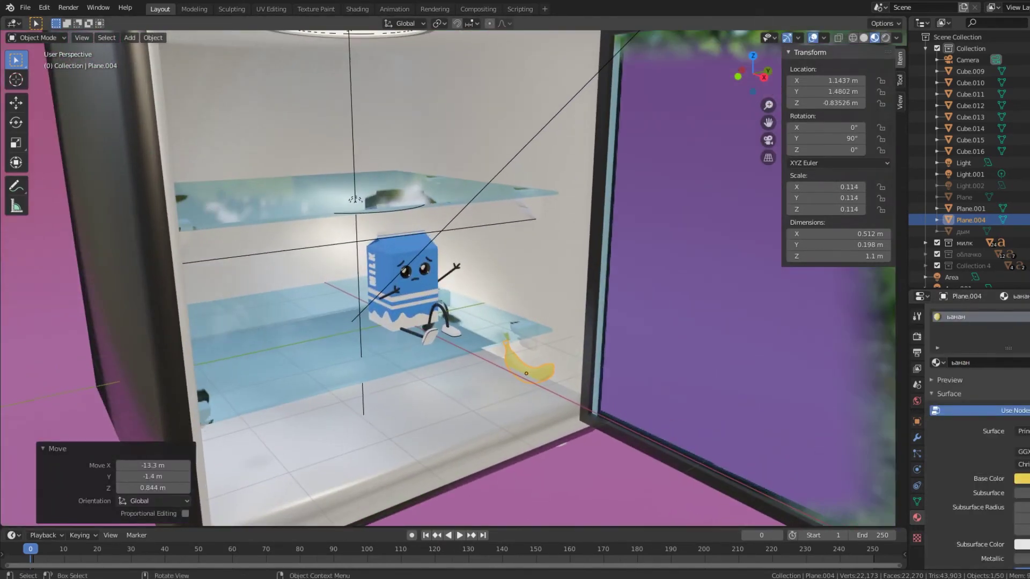
pyautogui.scroll(-3, 445, 279)
pyautogui.press('g')
pyautogui.press('z')
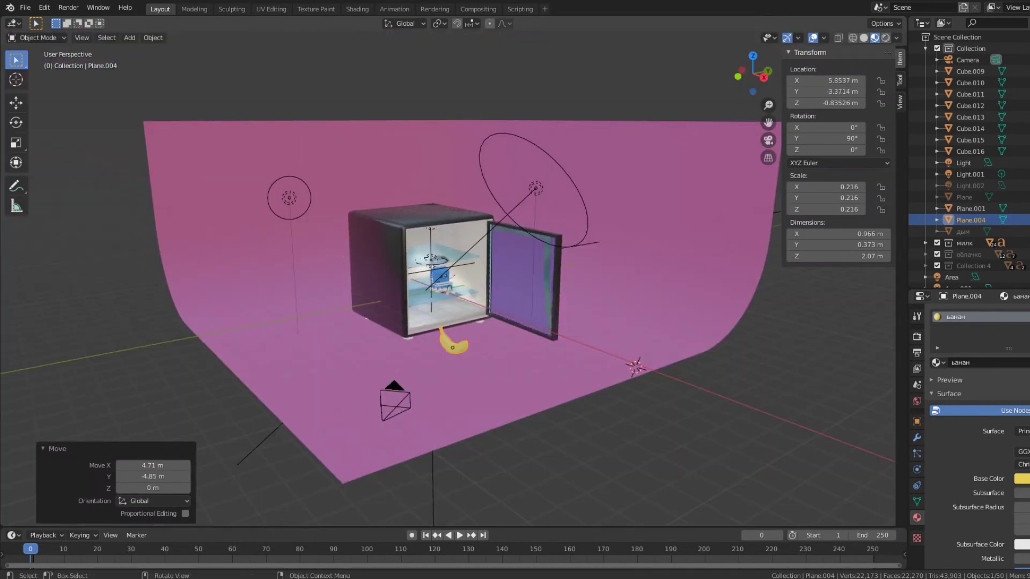
pyautogui.press('Return')
pyautogui.scroll(4, 445, 279)
pyautogui.keyDown('shift'); pyautogui.moveTo(429, 322); pyautogui.dragTo(644, 242, button='middle'); pyautogui.keyUp('shift')
pyautogui.click(356, 9)
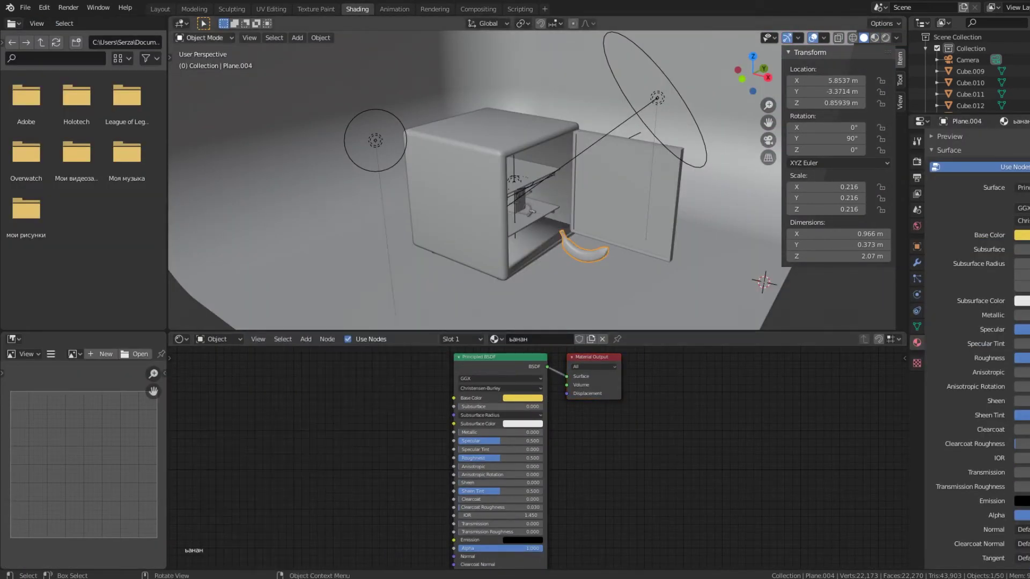
# Switch the banana to Vertex Paint and add a vertex colour layer in mesh data.
pyautogui.click(204, 37)
pyautogui.click(204, 86)
pyautogui.click(917, 327)
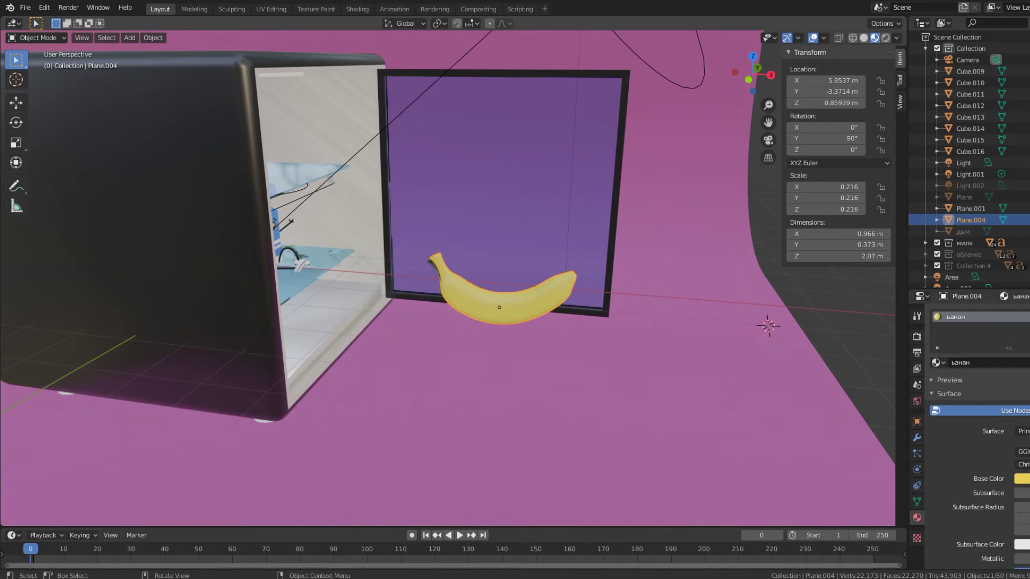
pyautogui.click(916, 502)
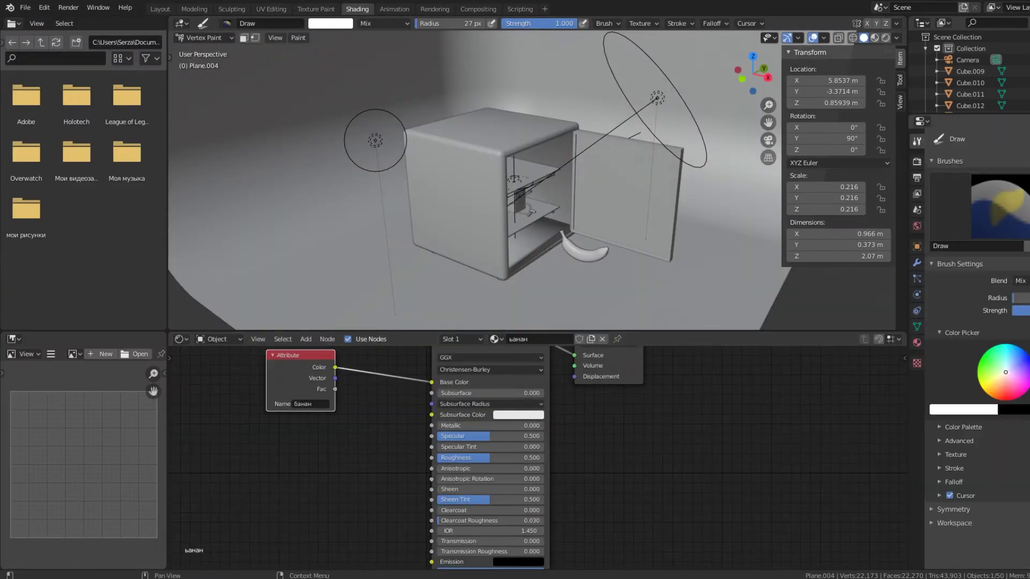
# Switch to Rendered shading, zoom to the banana, and sample a brownish paint colour.
pyautogui.click(874, 38)
pyautogui.press('KP_Decimal')
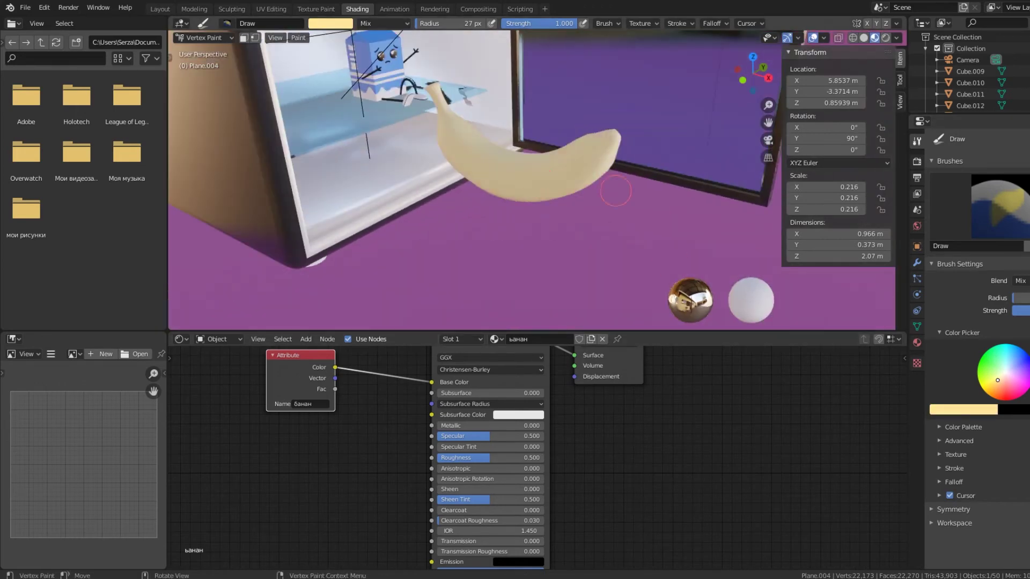
pyautogui.click(885, 38)
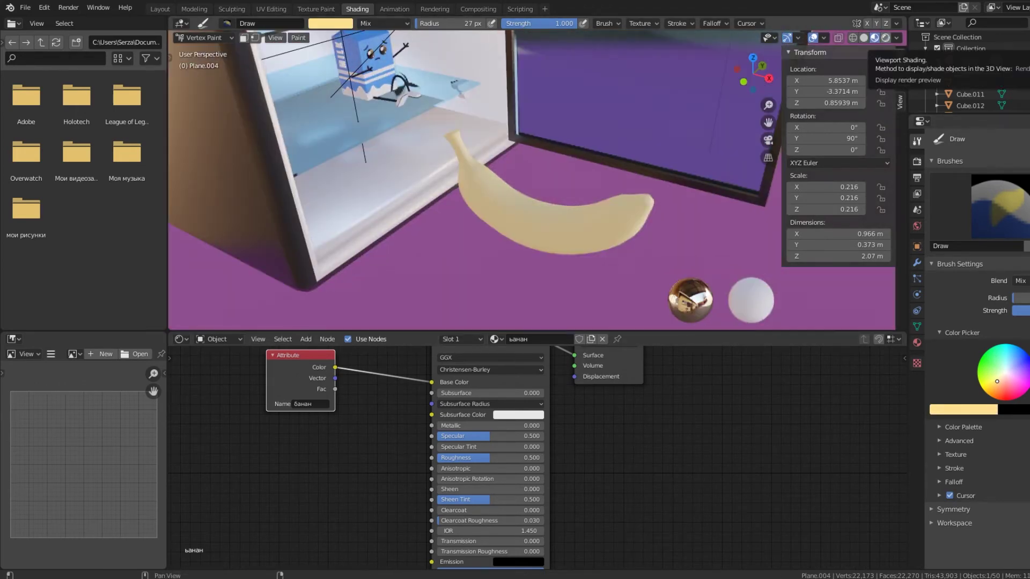
pyautogui.moveTo(563, 222)
pyautogui.mouseDown(button='middle')
pyautogui.moveTo(526, 215)
pyautogui.moveTo(671, 226)
pyautogui.moveTo(586, 216)
pyautogui.moveTo(601, 173)
pyautogui.mouseUp(button='middle')
pyautogui.press('s')
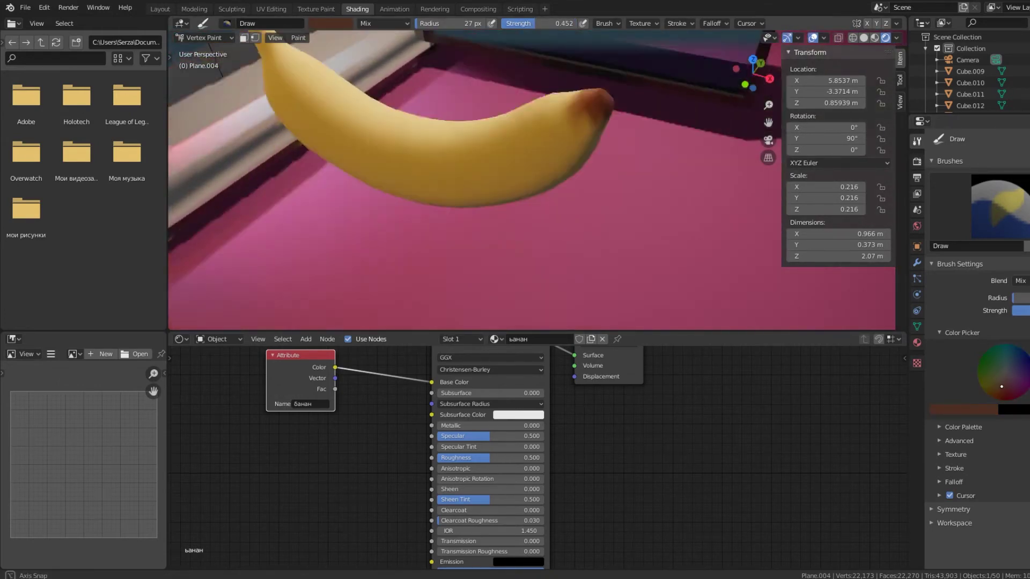
# Paint the banana with tan and lighter yellow shades, then return to material preview.
pyautogui.moveTo(345, 155)
pyautogui.mouseDown(button='middle')
pyautogui.moveTo(408, 161)
pyautogui.moveTo(664, 261)
pyautogui.mouseUp(button='middle')
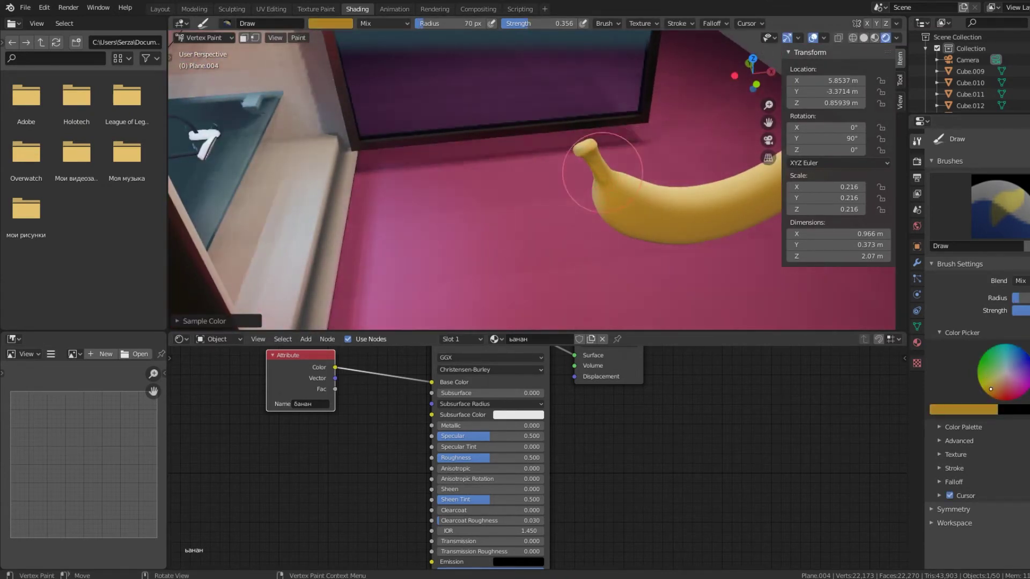
pyautogui.moveTo(603, 172)
pyautogui.mouseDown(button='middle')
pyautogui.moveTo(507, 201)
pyautogui.moveTo(445, 113)
pyautogui.moveTo(433, 191)
pyautogui.moveTo(218, 141)
pyautogui.moveTo(697, 251)
pyautogui.mouseUp(button='middle')
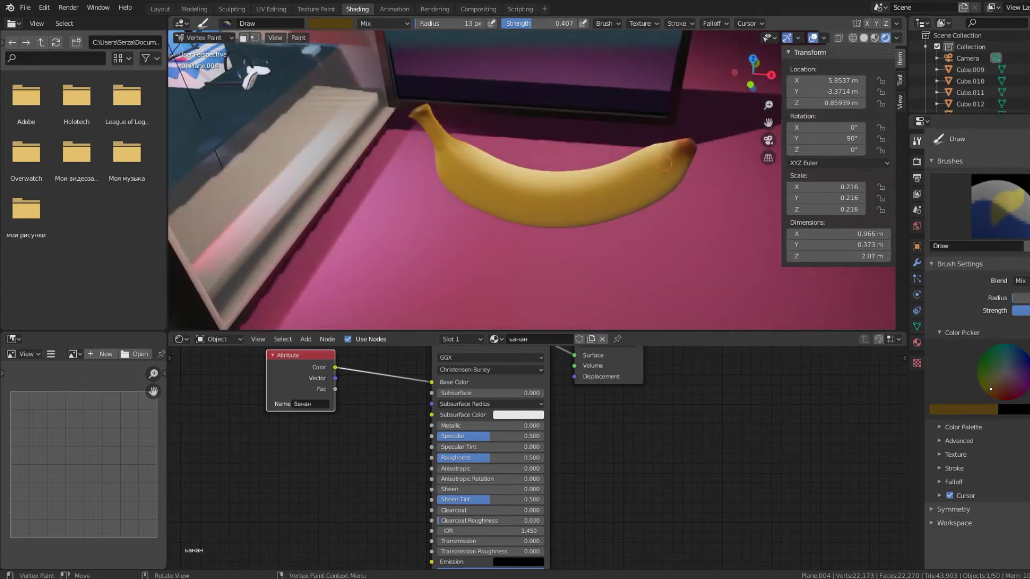
pyautogui.moveTo(992, 388); pyautogui.dragTo(998, 383)
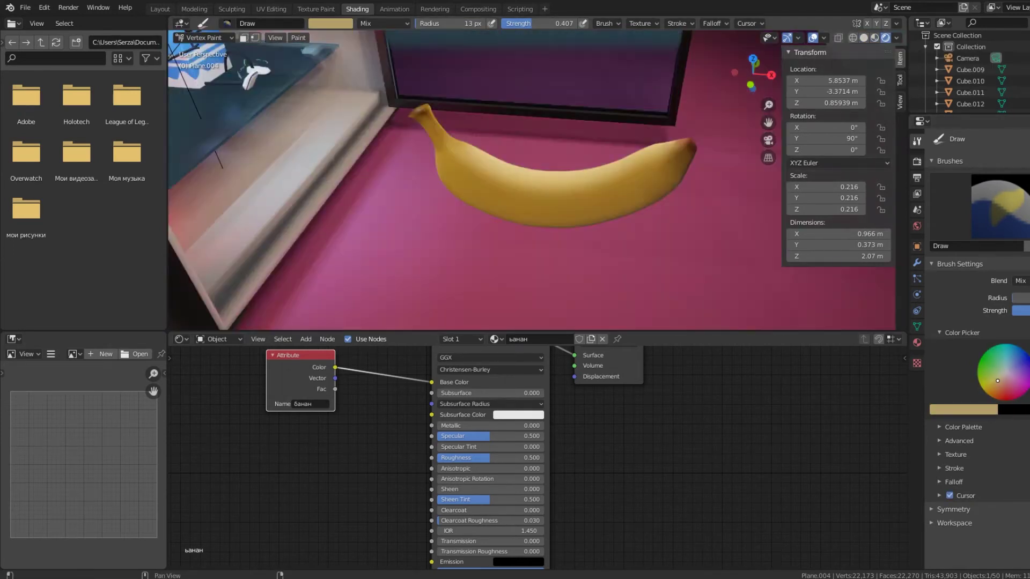
pyautogui.moveTo(537, 188)
pyautogui.mouseDown(button='middle')
pyautogui.moveTo(643, 198)
pyautogui.moveTo(670, 343)
pyautogui.mouseUp(button='middle')
pyautogui.press('s')
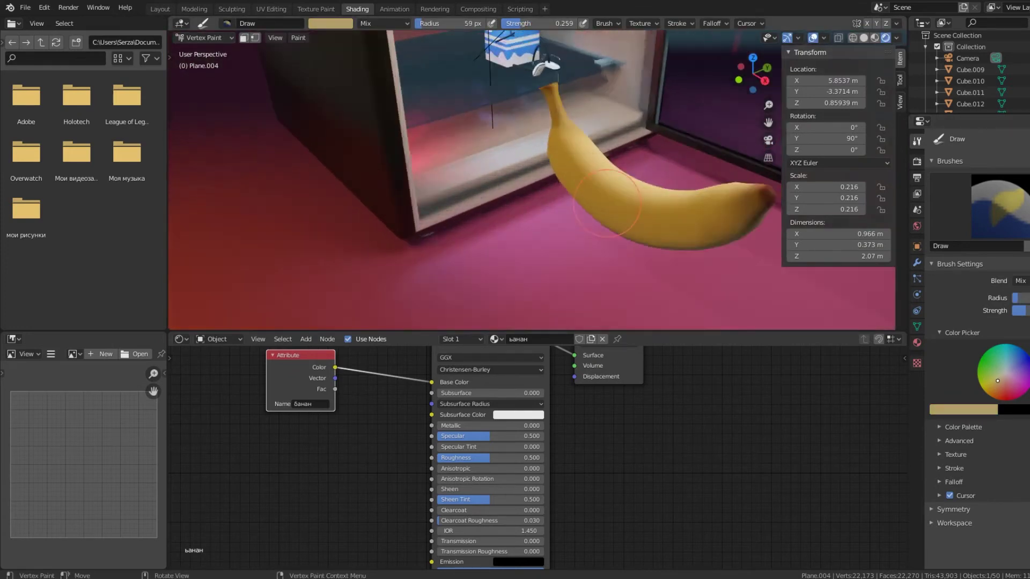
pyautogui.moveTo(713, 184); pyautogui.dragTo(671, 161, button='middle')
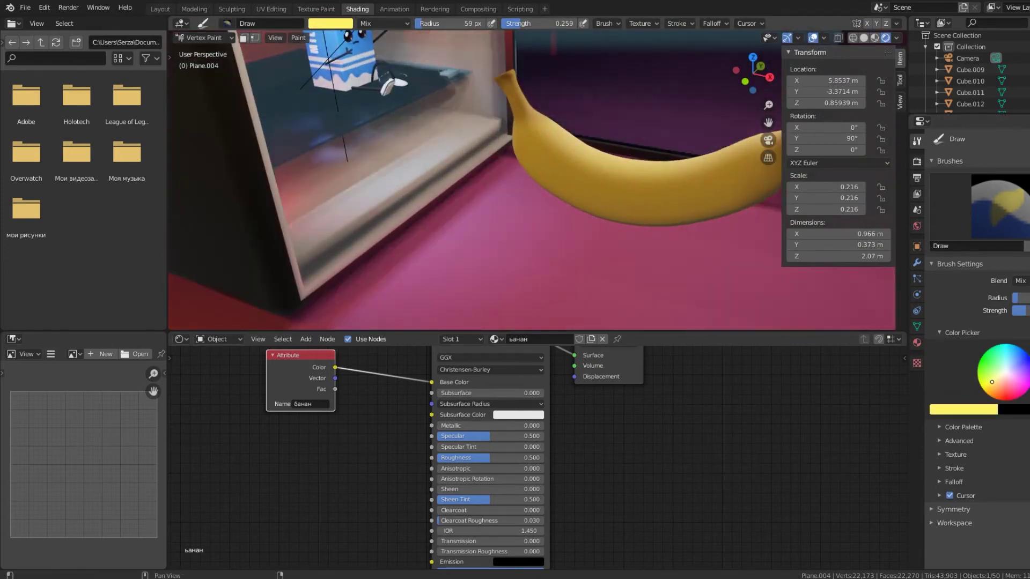
pyautogui.click(874, 38)
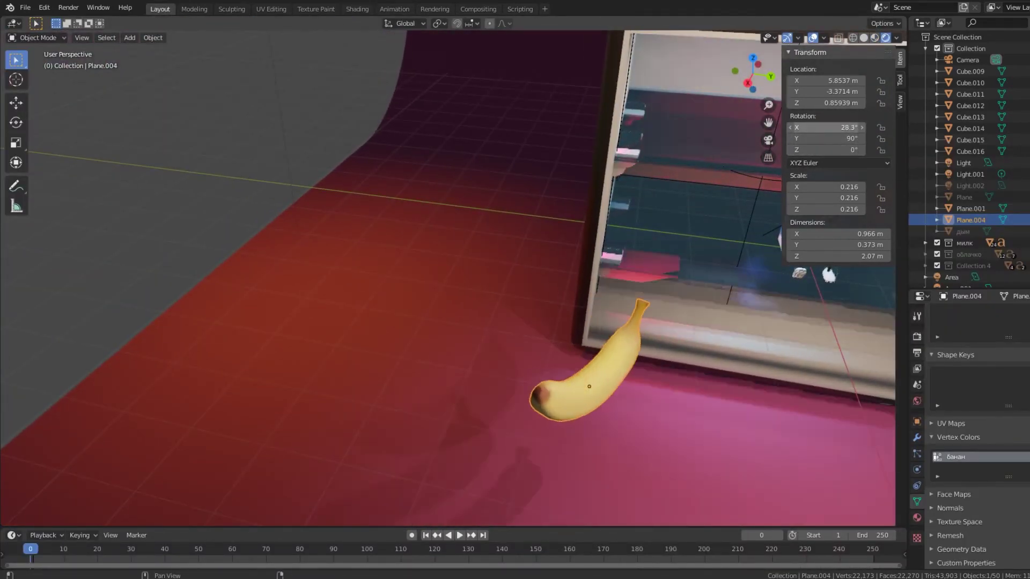
# Rotate the banana copies upright and sideways to place them by the fridge and shelf.
pyautogui.press('KP_3')
pyautogui.press('r')
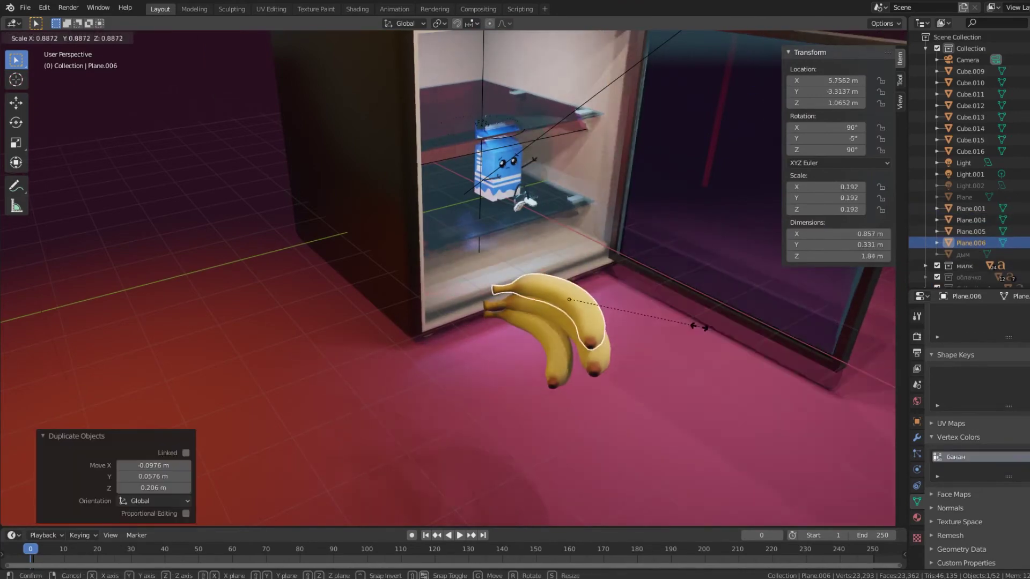
pyautogui.press('KP_7')
pyautogui.press('r')
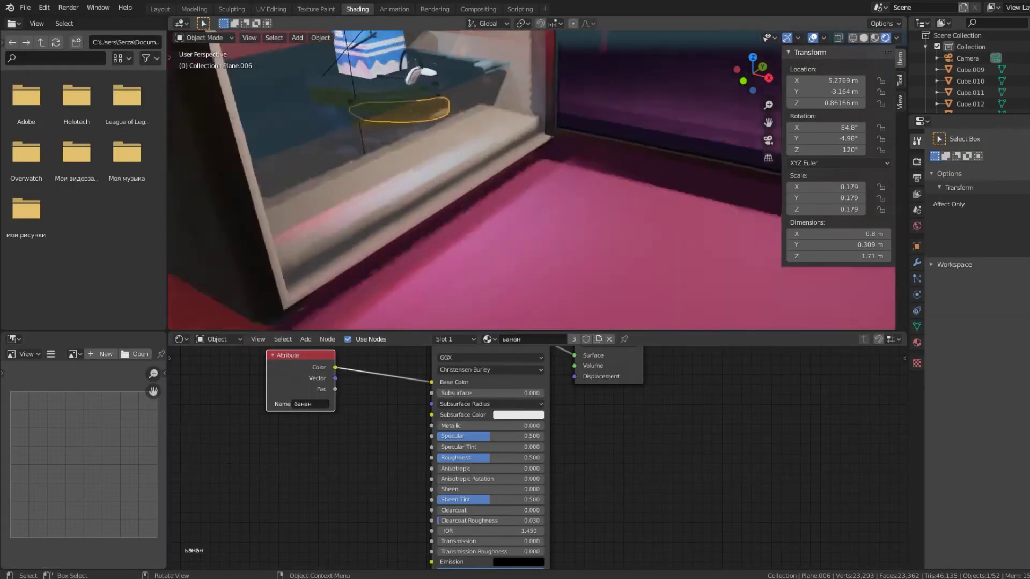
# Set the banana's Subsurface Color to yellow and switch back to Vertex Paint.
pyautogui.click(519, 415)
pyautogui.click(542, 298)
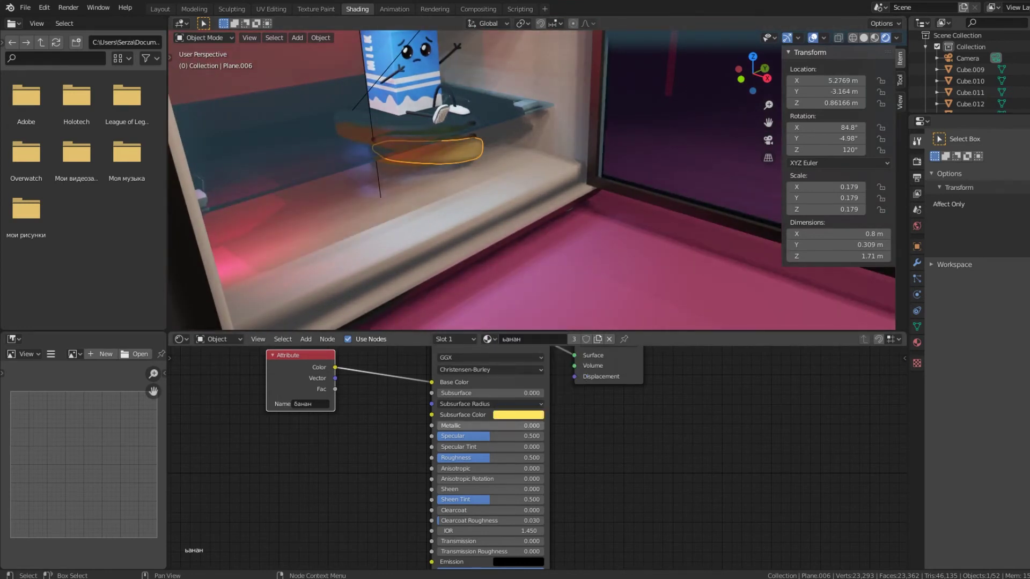
pyautogui.scroll(1, 483, 456)
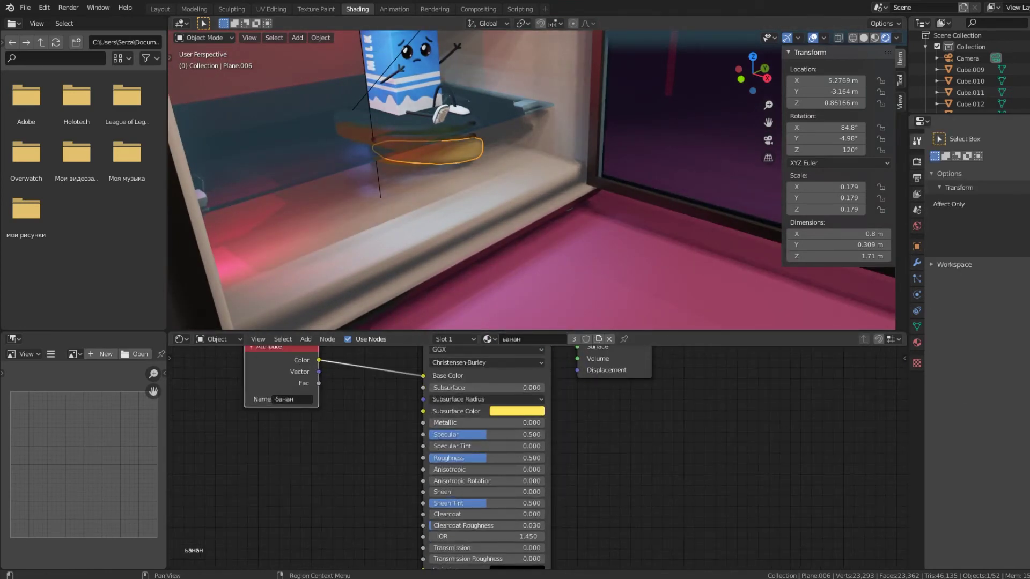
pyautogui.click(204, 37)
pyautogui.click(203, 85)
# Back in Object Mode in the Layout workspace, add a mesh cylinder (Cylinder.005).
pyautogui.moveTo(437, 142); pyautogui.dragTo(660, 252, button='middle')
pyautogui.hotkey('ctrl', 'Tab')
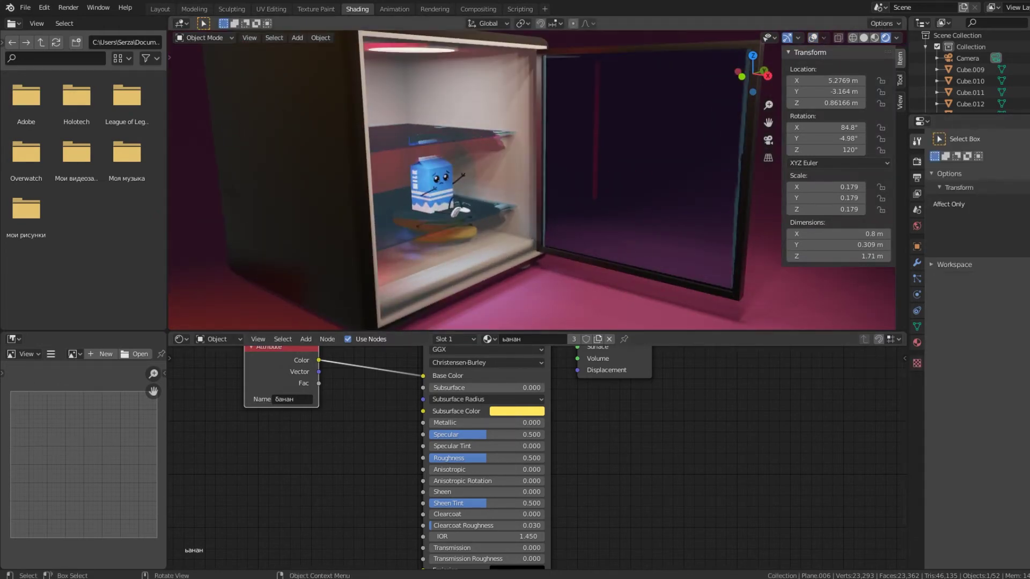
pyautogui.click(160, 9)
pyautogui.hotkey('shift', 'a')
# Add a cylinder and flatten it vertically into a thin disc.
pyautogui.click(617, 168)
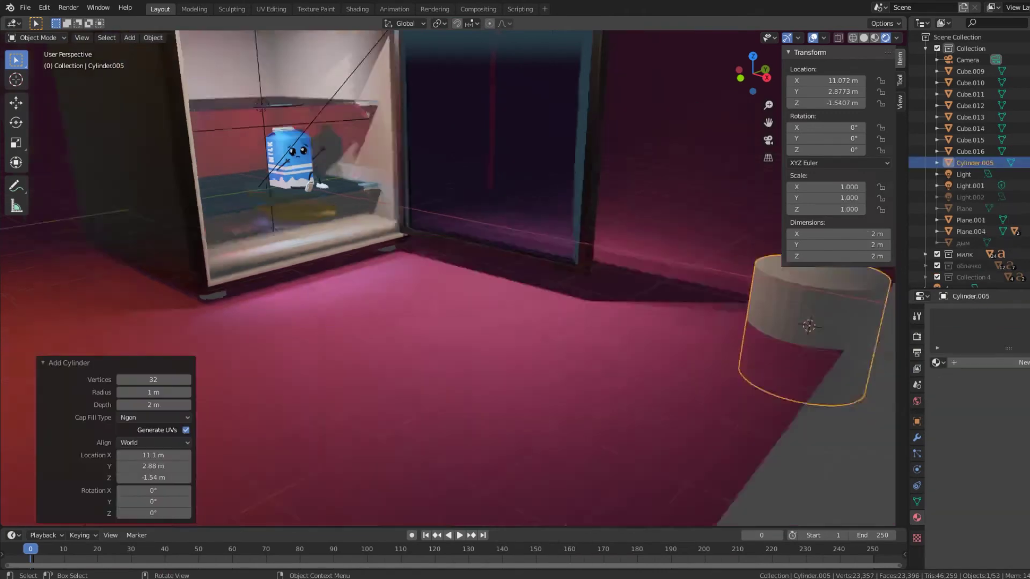
pyautogui.moveTo(537, 321); pyautogui.dragTo(574, 354, button='middle')
pyautogui.press('s')
pyautogui.press('z')
pyautogui.click(574, 357)
pyautogui.scroll(4, 575, 356)
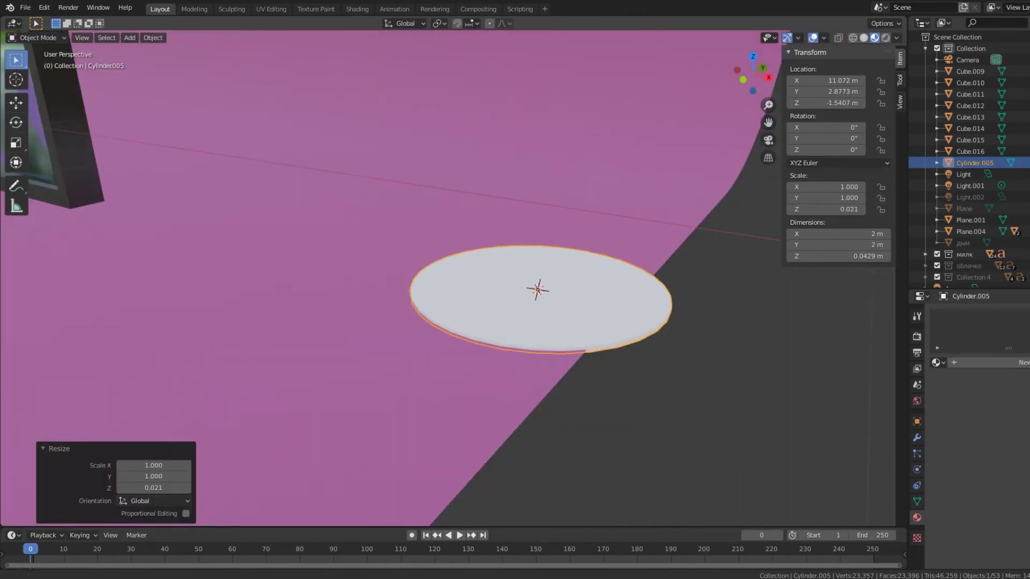
pyautogui.scroll(-2, 538, 290)
# Extrude the disc's top face twice in Edit Mode to form a rimmed plate.
pyautogui.press('Tab')
pyautogui.press('3')
pyautogui.click(330, 252)
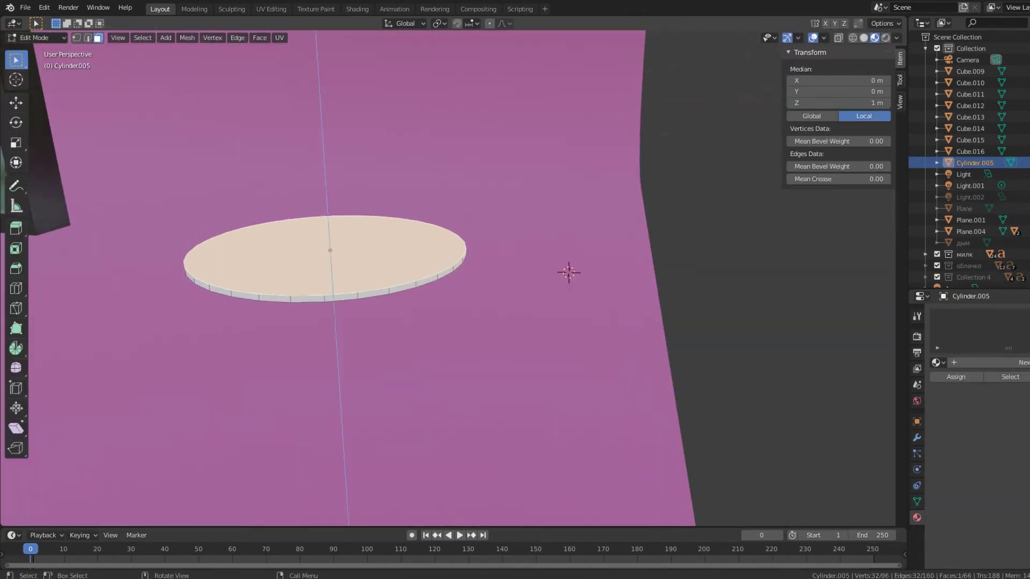
pyautogui.press('e')
pyautogui.press('KP_3')
pyautogui.press('g')
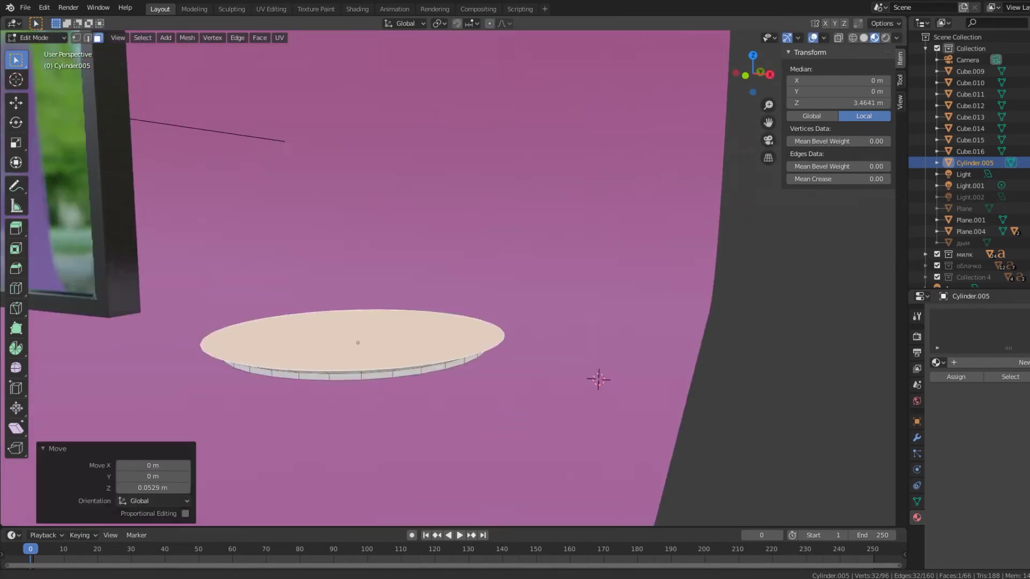
pyautogui.moveTo(515, 289); pyautogui.dragTo(515, 241, button='middle')
pyautogui.press('e')
pyautogui.scroll(2, 386, 295)
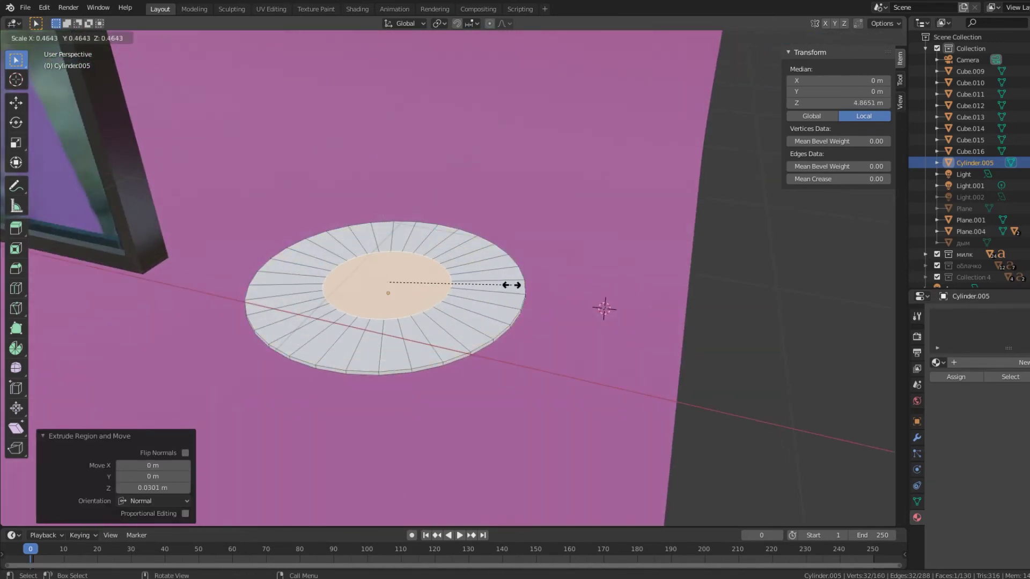
pyautogui.press('Return')
pyautogui.moveTo(515, 290); pyautogui.dragTo(515, 268, button='middle')
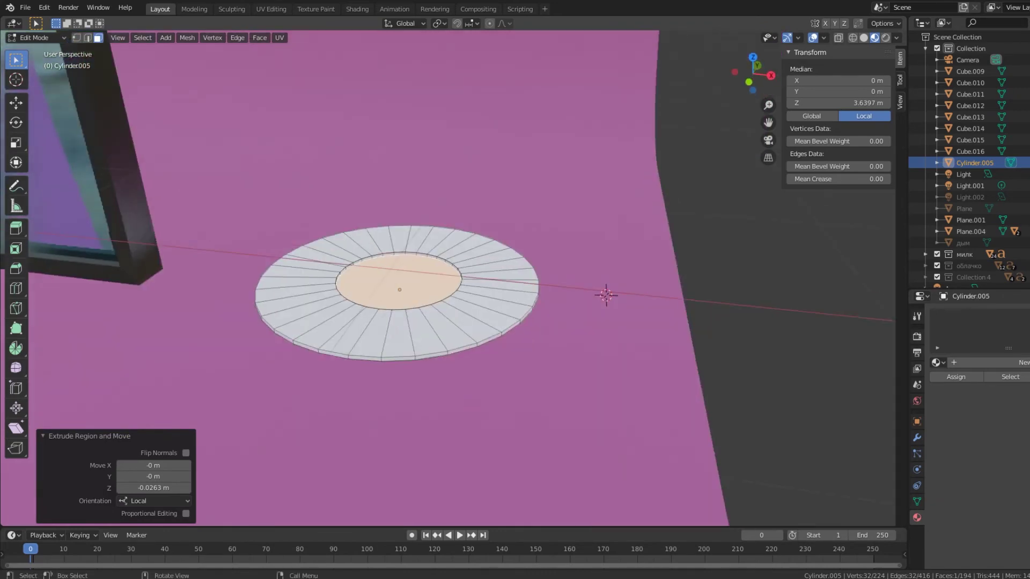
pyautogui.keyDown('alt'); pyautogui.click(369, 334); pyautogui.keyUp('alt')
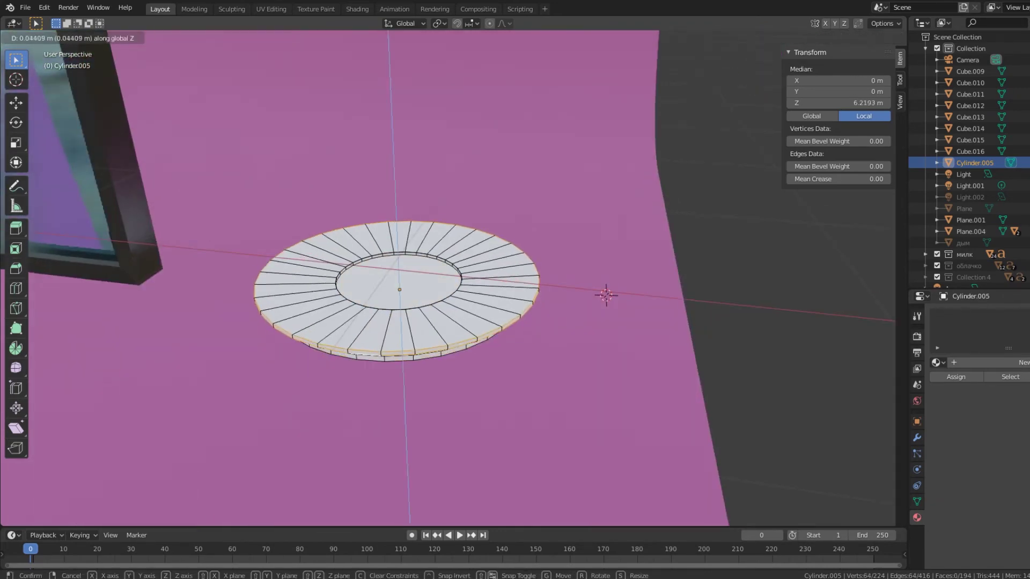
pyautogui.moveTo(515, 290)
pyautogui.mouseDown(button='middle')
pyautogui.moveTo(76, 47)
pyautogui.moveTo(322, 161)
pyautogui.mouseUp(button='middle')
# Raise the plate to the fridge's upper shelf, save the file, and view it rendered.
pyautogui.press('Tab')
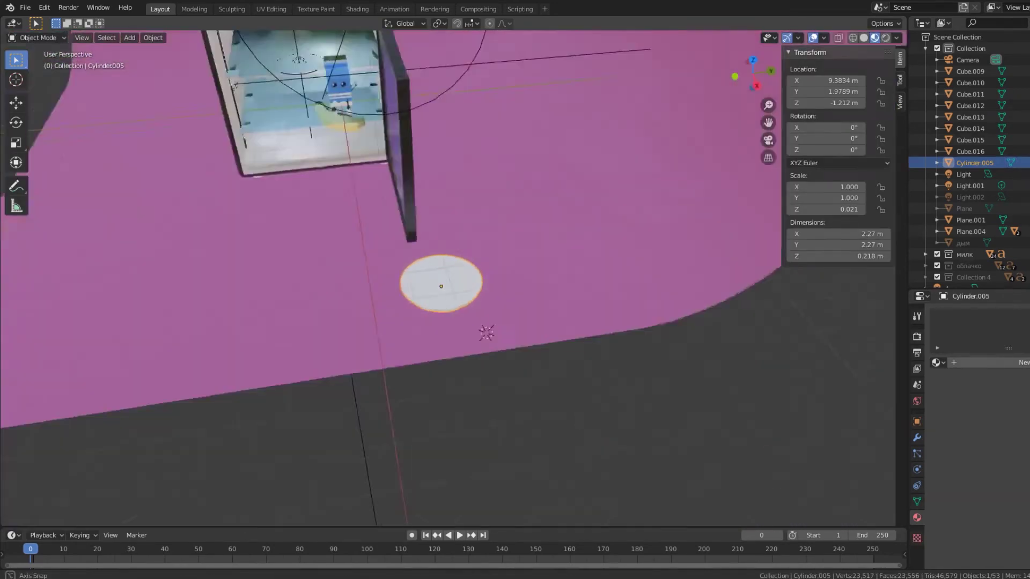
pyautogui.press('g')
pyautogui.hotkey('shift', 'z')
pyautogui.click(525, 301)
pyautogui.moveTo(525, 301)
pyautogui.mouseDown(button='middle')
pyautogui.moveTo(419, 246)
pyautogui.moveTo(375, 257)
pyautogui.mouseUp(button='middle')
pyautogui.hotkey('ctrl', 's')
pyautogui.press('z')
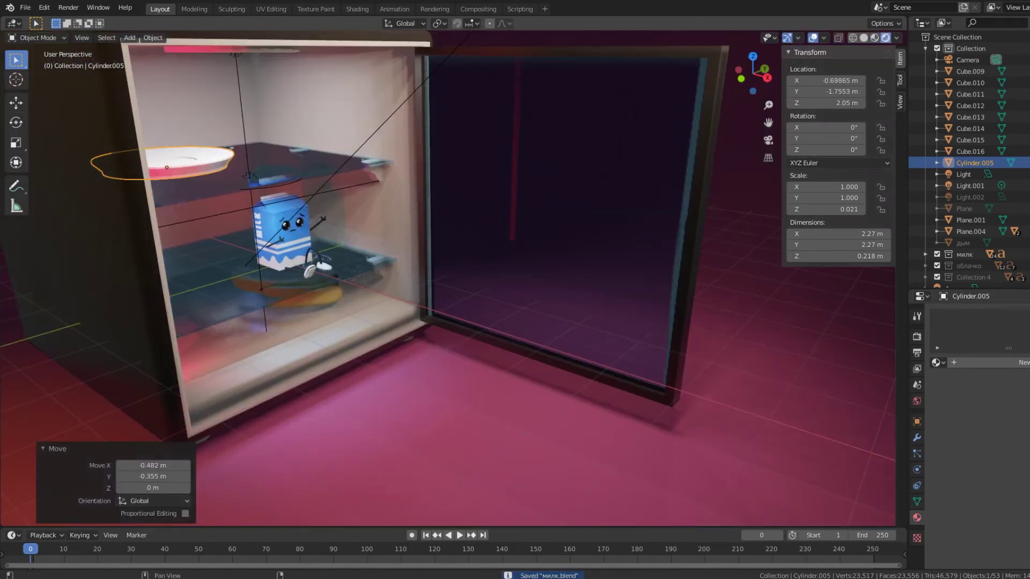
pyautogui.click(936, 363)
# Assign the холодильник material to the plate, then add and delete a trial UV sphere.
pyautogui.click(966, 472)
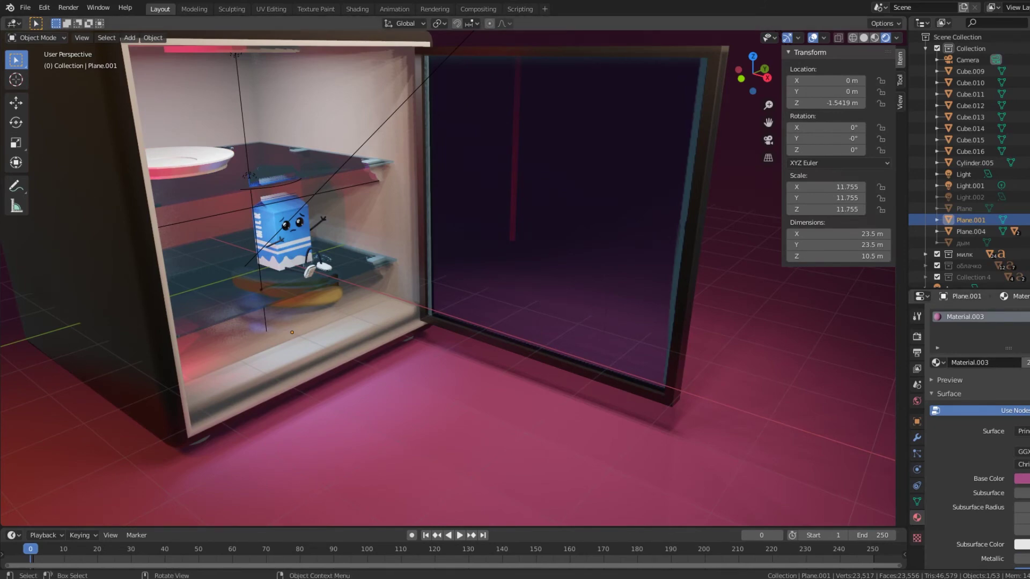
pyautogui.press('KP_1')
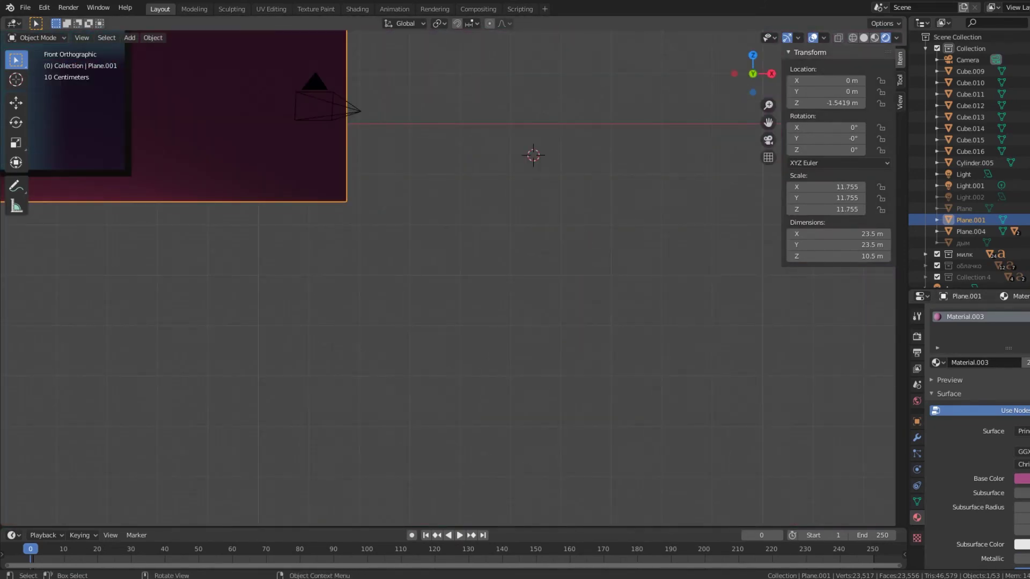
pyautogui.hotkey('shift', 'a')
pyautogui.moveTo(531, 161)
pyautogui.mouseDown(button='middle')
pyautogui.moveTo(536, 236)
pyautogui.moveTo(547, 215)
pyautogui.mouseUp(button='middle')
pyautogui.click(605, 271)
pyautogui.click(864, 37)
pyautogui.press('Delete')
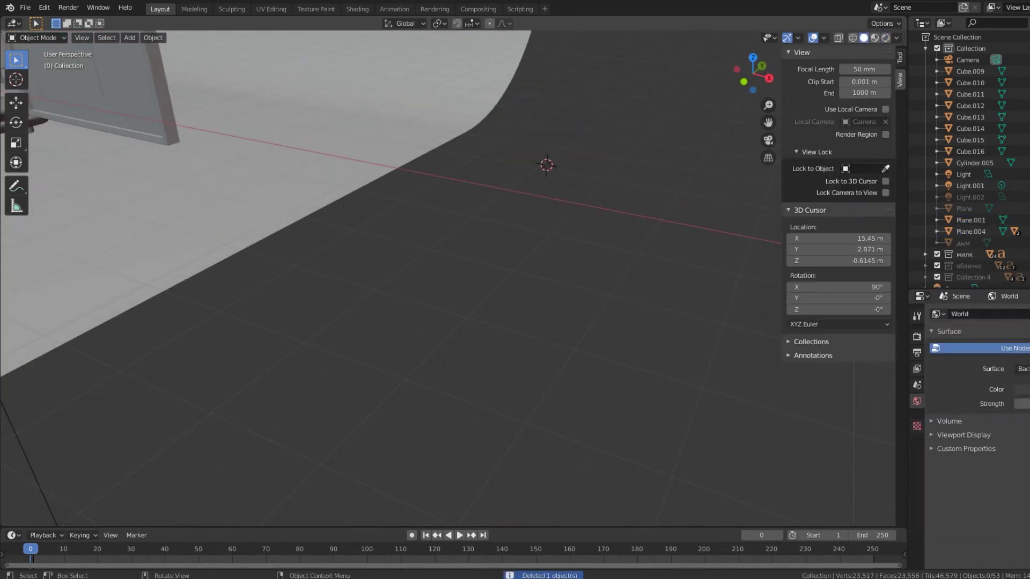
# Add a cube, flatten it into a slab along Z, then undo and delete it.
pyautogui.hotkey('shift', 'a')
pyautogui.click(665, 201)
pyautogui.press('s')
pyautogui.press('z')
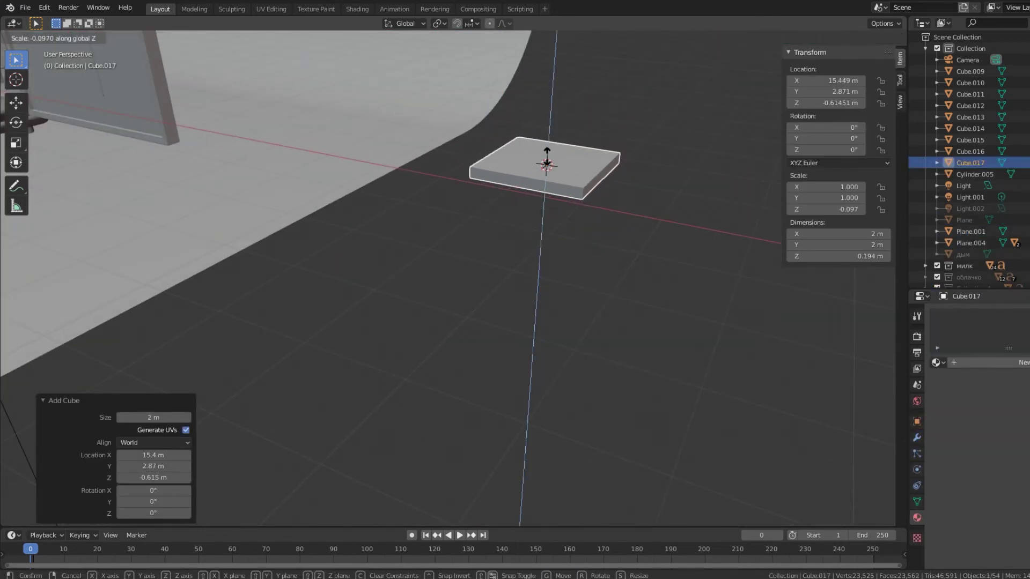
pyautogui.click(546, 151)
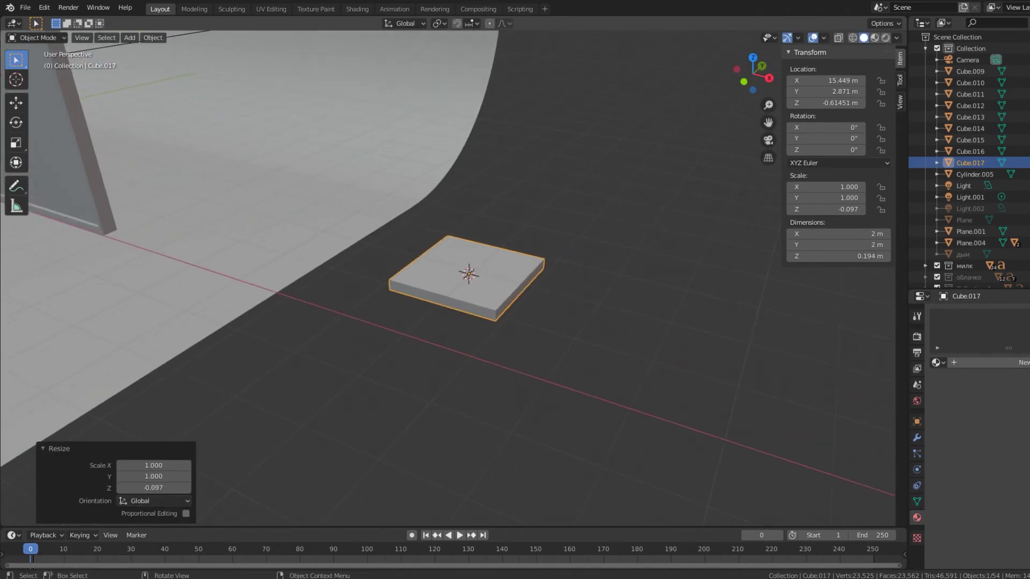
pyautogui.press('KP_1')
pyautogui.hotkey('ctrl', 'z')
pyautogui.press('Delete')
pyautogui.moveTo(483, 279)
pyautogui.mouseDown(button='middle')
pyautogui.moveTo(467, 263)
pyautogui.moveTo(451, 424)
pyautogui.mouseUp(button='middle')
pyautogui.hotkey('shift', 'a')
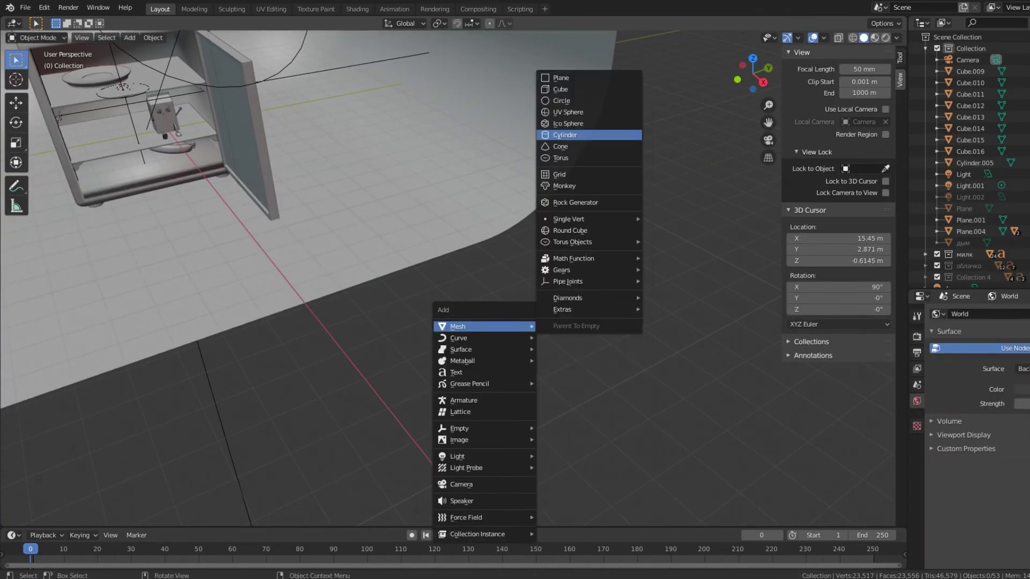
# Add an upright cylinder, bisect it, delete one half, and scale it to 0.25.
pyautogui.click(568, 135)
pyautogui.hotkey('alt', 'r')
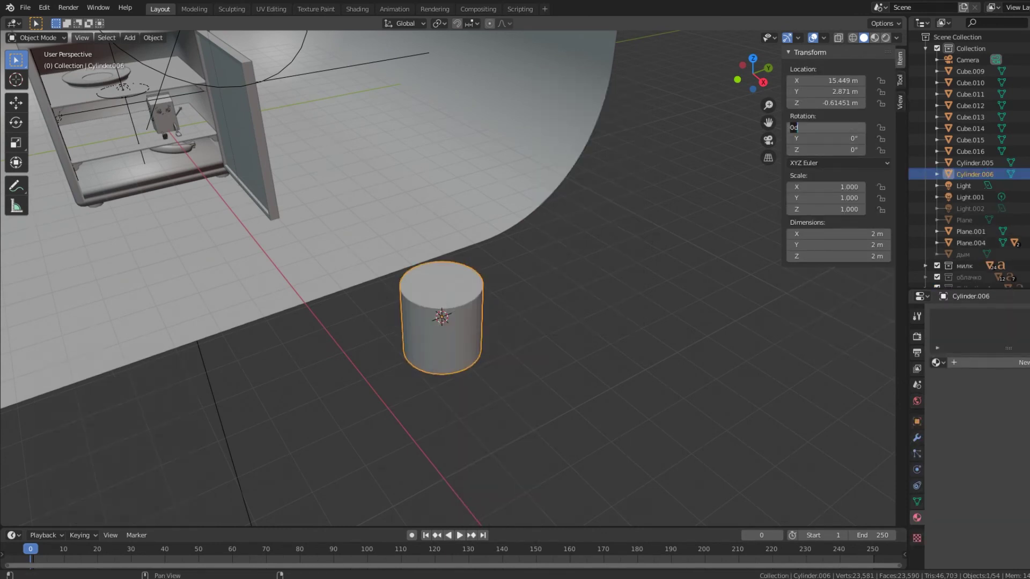
pyautogui.press('KP_7')
pyautogui.press('Tab')
pyautogui.moveTo(338, 200); pyautogui.dragTo(639, 357)
pyautogui.press('Delete')
pyautogui.moveTo(639, 356); pyautogui.dragTo(590, 268, button='middle')
pyautogui.press('KP_1')
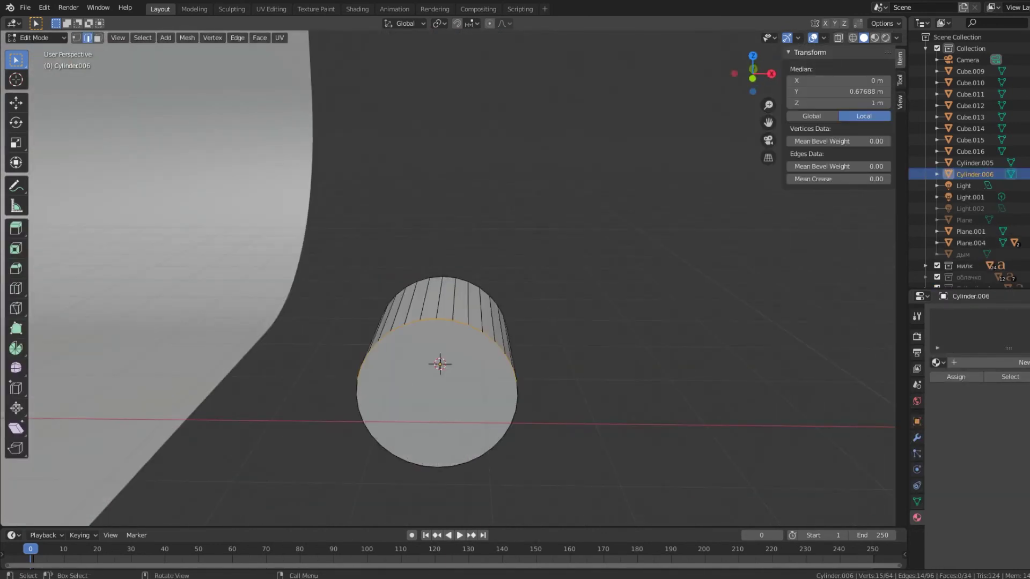
pyautogui.press('q')
pyautogui.moveTo(392, 246); pyautogui.dragTo(519, 245)
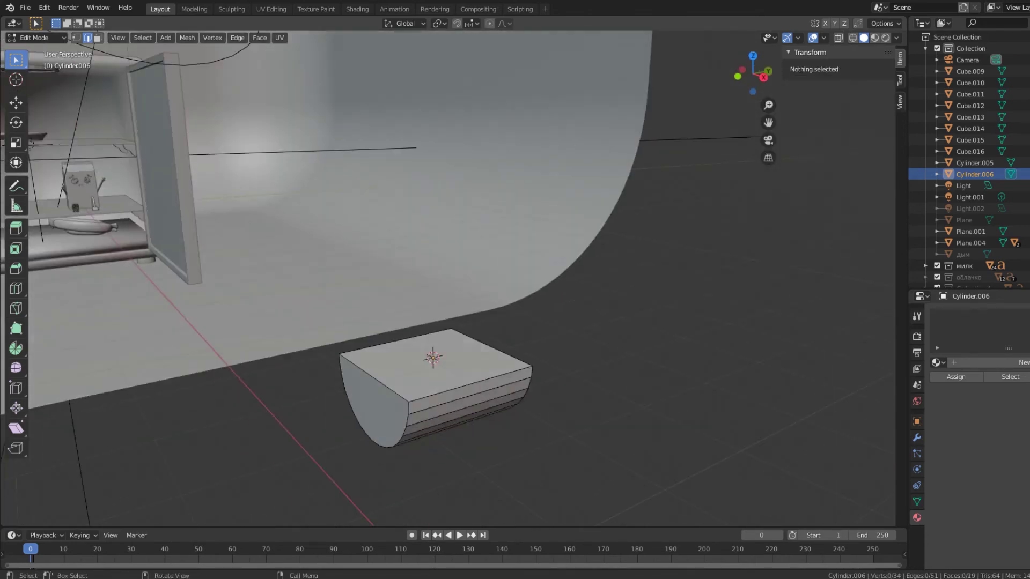
pyautogui.write('s0.25')
pyautogui.press('Return')
# Clear the half-disc's vertex selection and duplicate the slice to make the арб copy.
pyautogui.press('Tab')
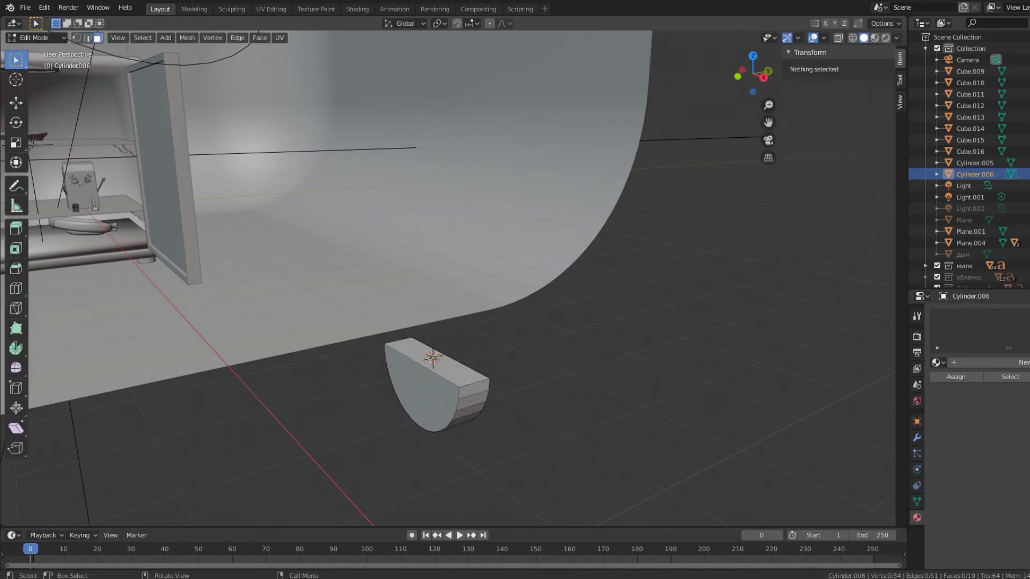
pyautogui.click(441, 324)
pyautogui.moveTo(441, 324); pyautogui.dragTo(408, 323, button='middle')
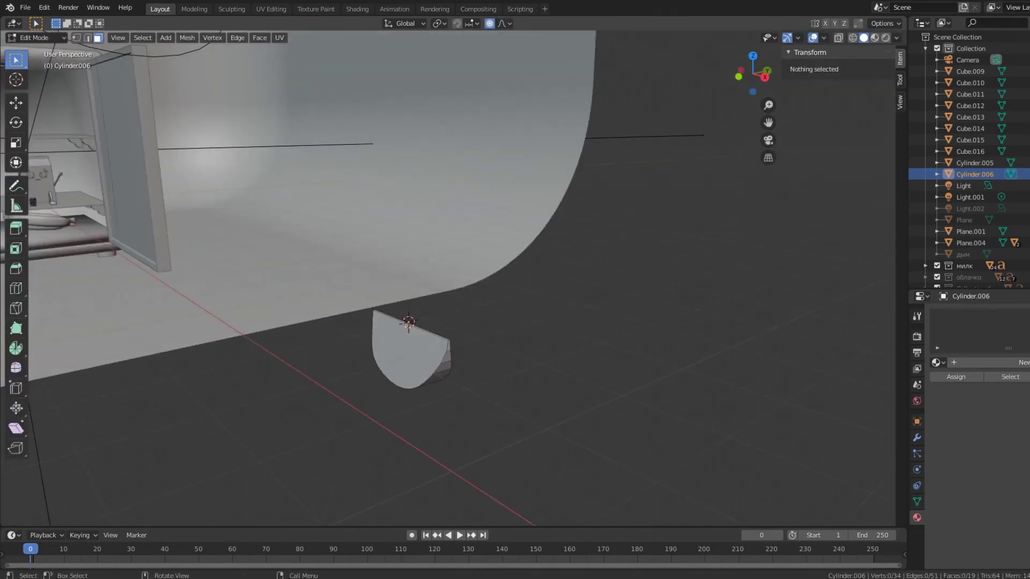
pyautogui.press('Tab')
pyautogui.hotkey('shift', 'd')
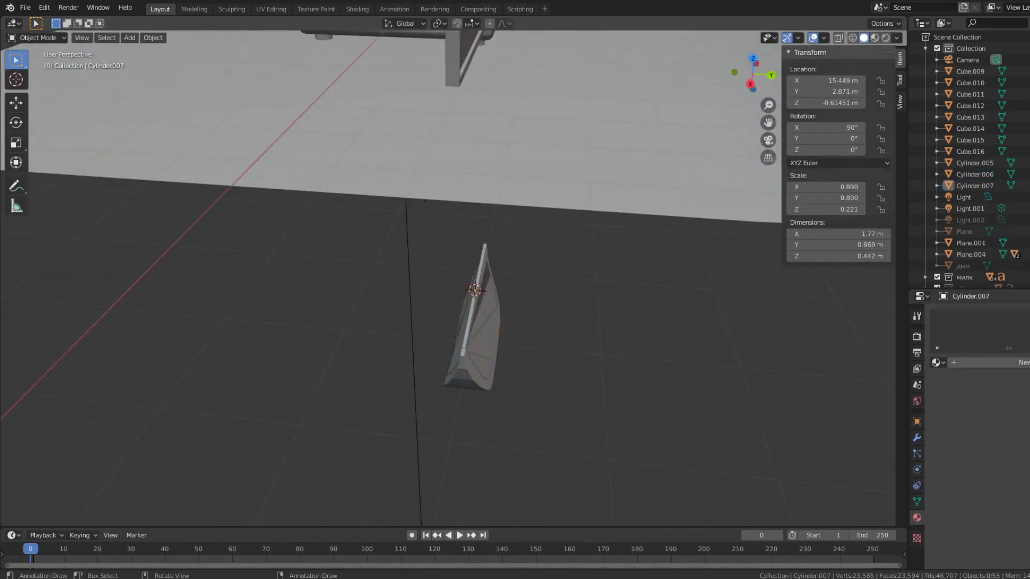
# Give the original slice a Boolean Difference modifier with арб as the cutter.
pyautogui.click(974, 174)
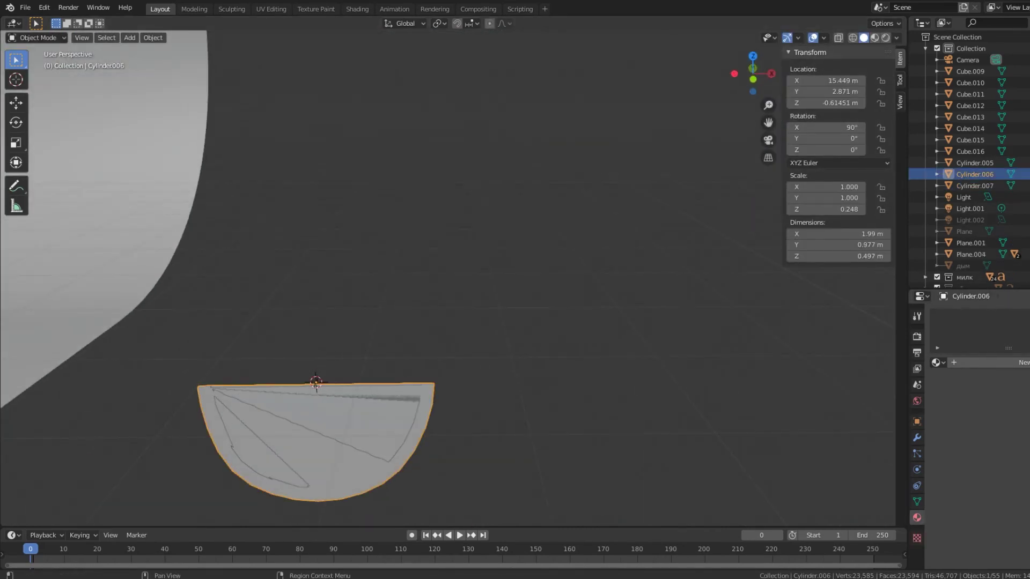
pyautogui.hotkey('ctrl', '-')
pyautogui.moveTo(429, 268); pyautogui.dragTo(482, 241, button='middle')
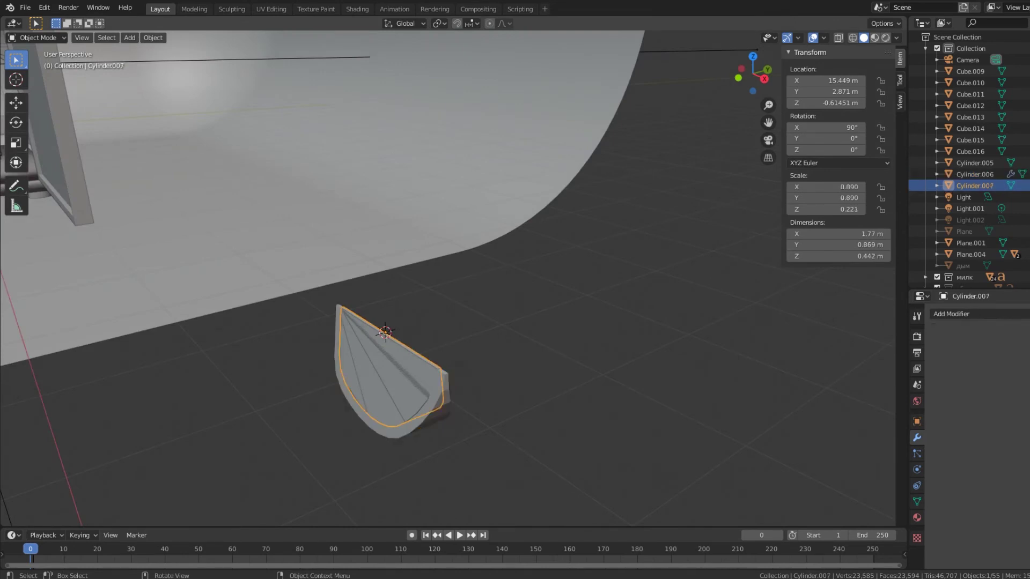
pyautogui.click(1021, 376)
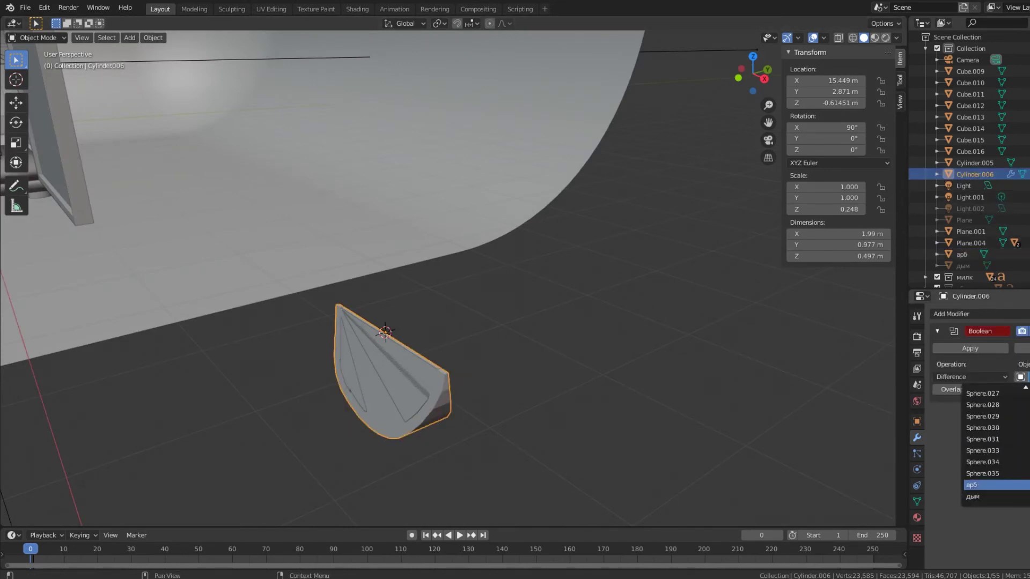
pyautogui.click(972, 485)
# Scale арб along Y so the Boolean hollows Cylinder.006 into a thin rind.
pyautogui.click(962, 255)
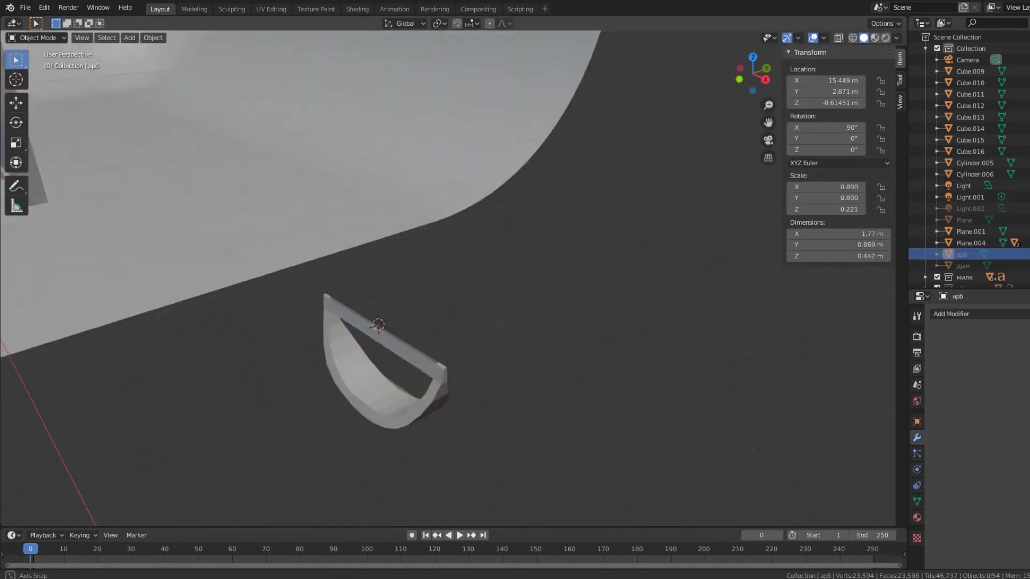
pyautogui.press('s')
pyautogui.press('y')
pyautogui.press('Return')
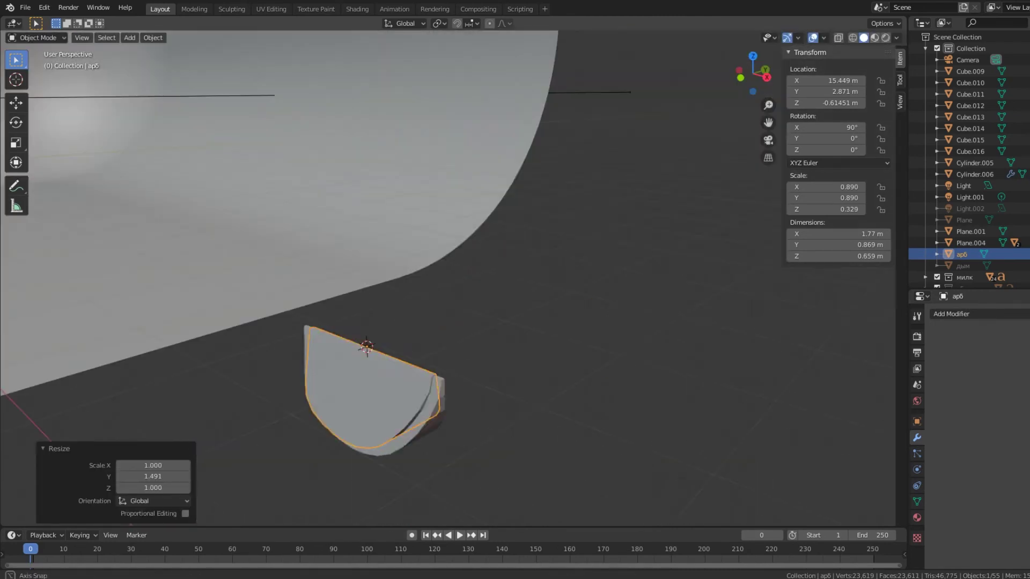
pyautogui.moveTo(321, 344); pyautogui.dragTo(344, 322, button='middle')
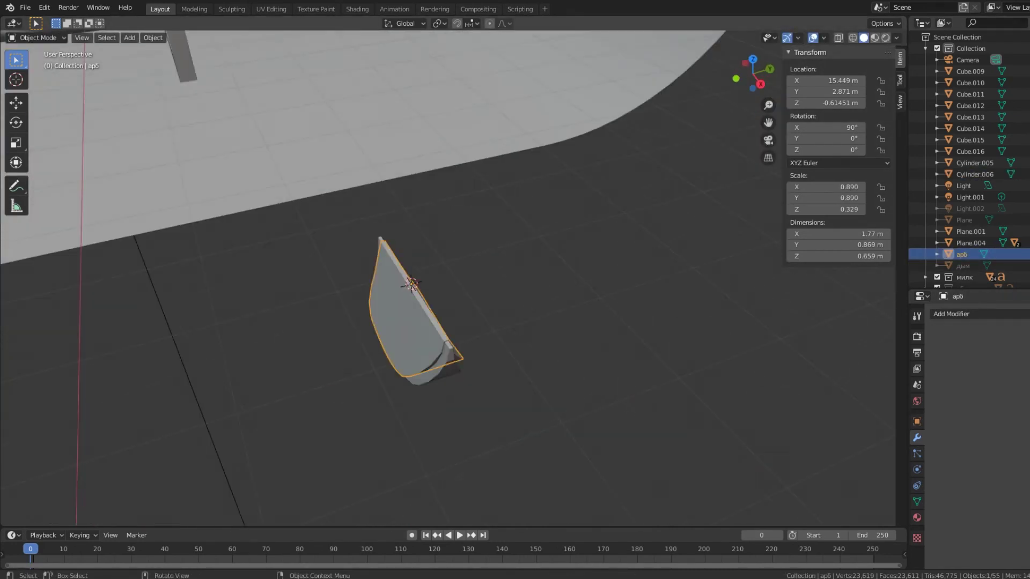
pyautogui.click(588, 303)
pyautogui.click(975, 174)
pyautogui.click(917, 518)
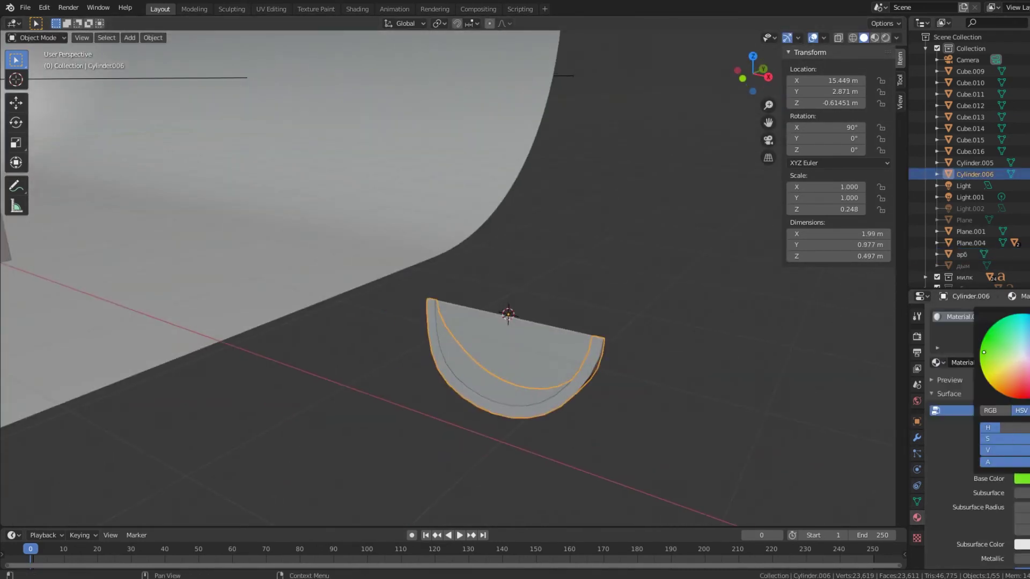
# In Material Preview shading, parent the арб flesh to the rind object Cylinder.006.
pyautogui.click(874, 38)
pyautogui.click(962, 254)
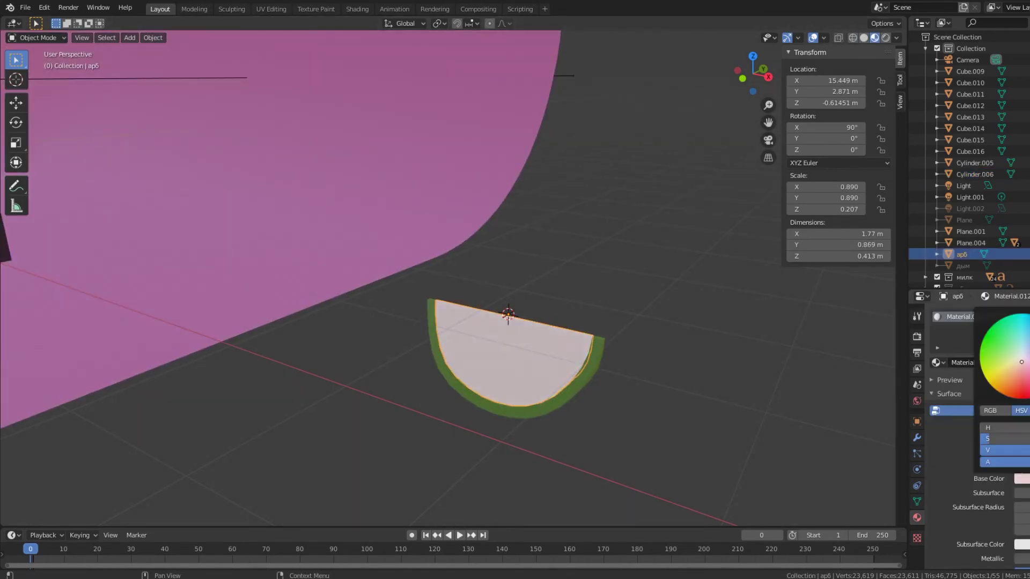
pyautogui.click(549, 375)
pyautogui.scroll(-4, 548, 375)
pyautogui.press('g')
pyautogui.click(744, 319)
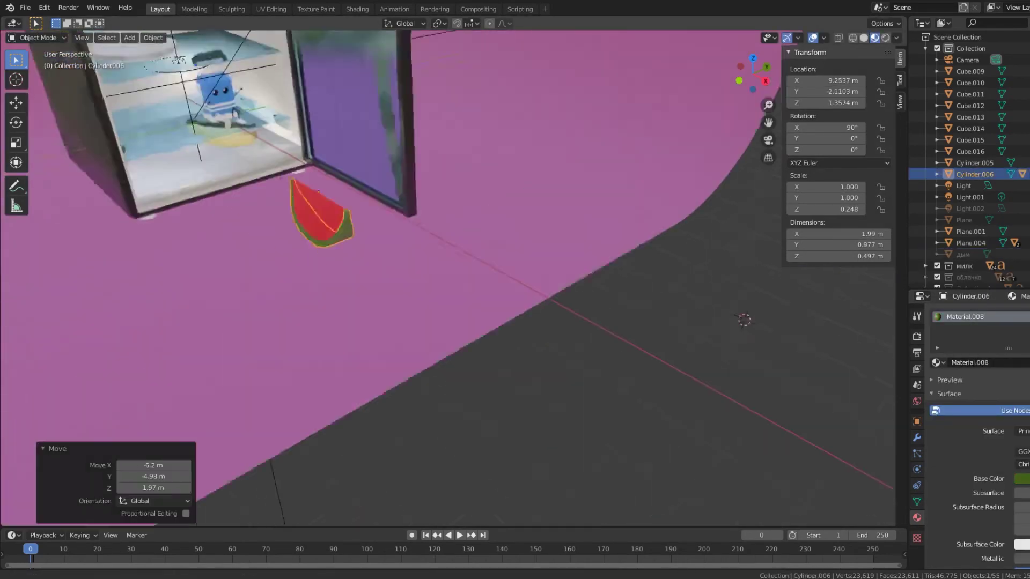
pyautogui.scroll(6, 744, 320)
pyautogui.scroll(-5, 448, 279)
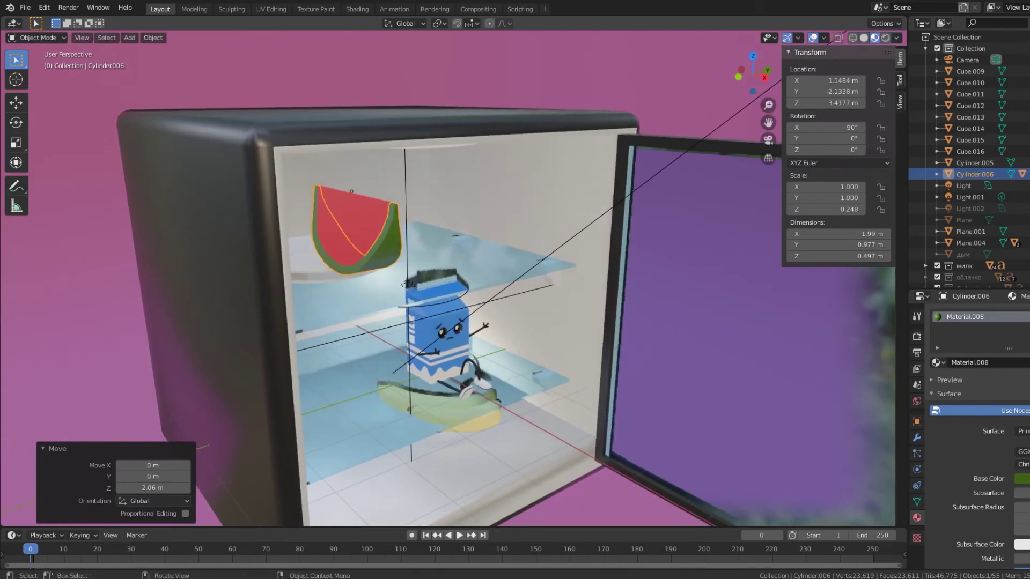
pyautogui.moveTo(448, 279)
pyautogui.mouseDown(button='middle')
pyautogui.moveTo(375, 257)
pyautogui.moveTo(407, 300)
pyautogui.mouseUp(button='middle')
# Lower the watermelon slice onto the plate on the upper shelf and turn it 12.9° on Z.
pyautogui.press('g')
pyautogui.press('z')
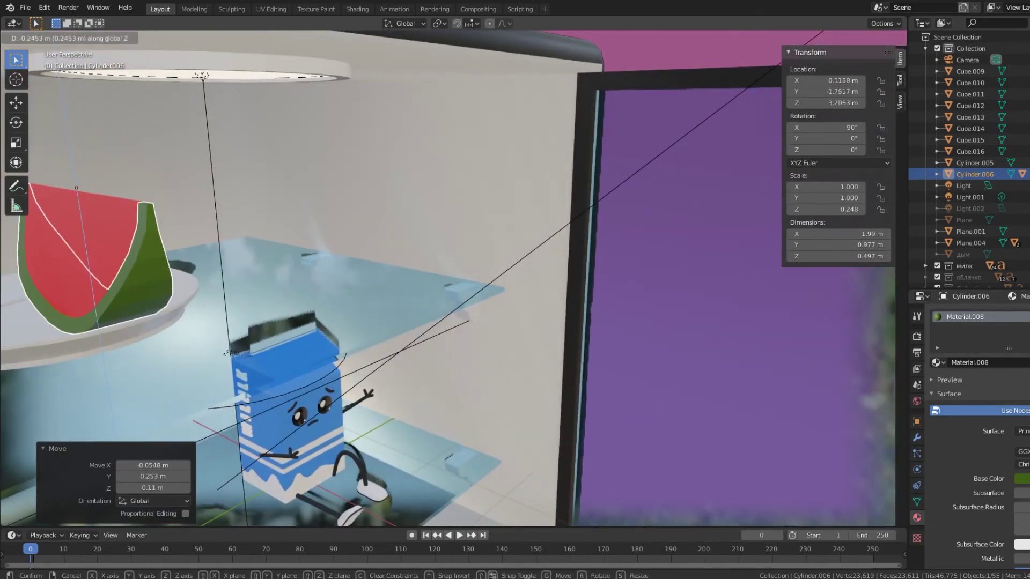
pyautogui.press('Return')
pyautogui.press('KP_7')
pyautogui.hotkey('alt', 'z')
pyautogui.scroll(-5, 446, 268)
pyautogui.press('g')
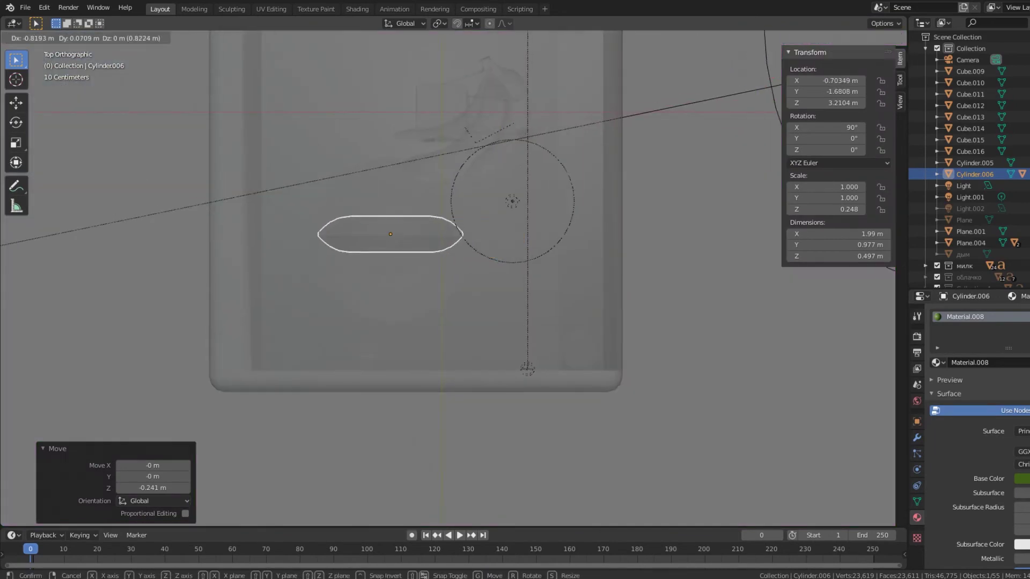
pyautogui.moveTo(515, 290); pyautogui.dragTo(515, 226, button='middle')
pyautogui.press('g')
pyautogui.press('z')
pyautogui.press('Return')
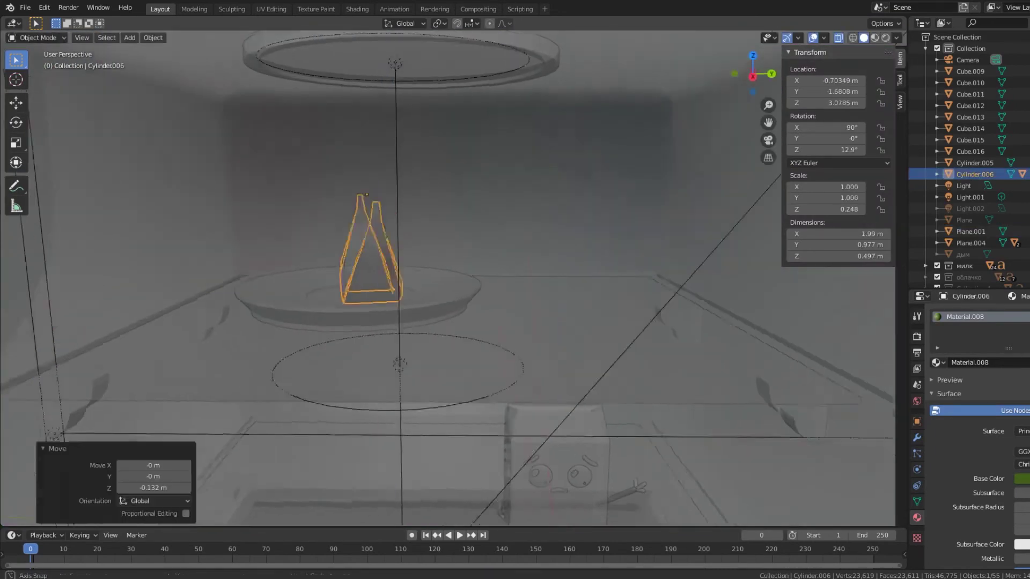
pyautogui.hotkey('alt', 'z')
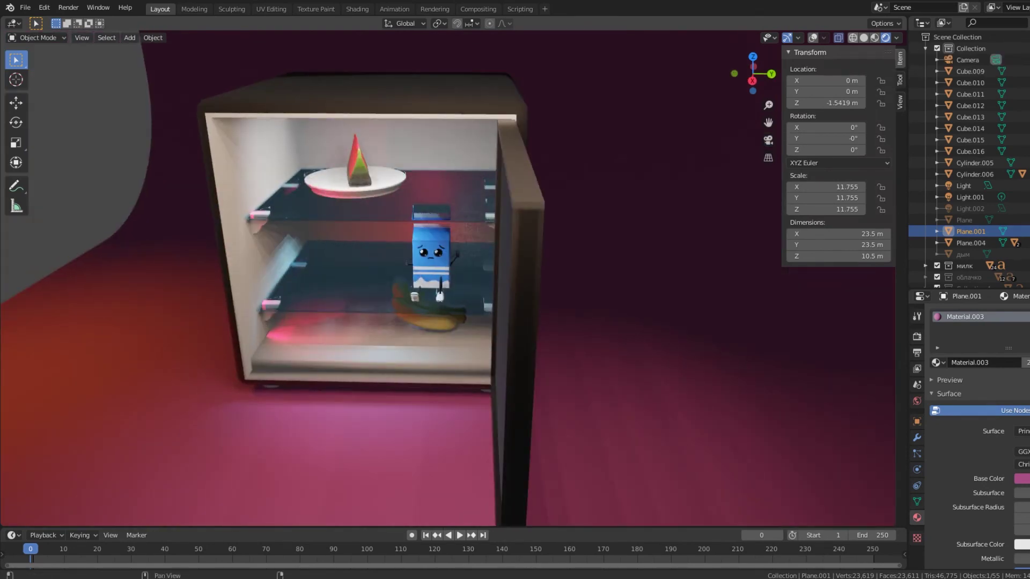
# Zoom the view and start moving the area light.
pyautogui.scroll(4, 447, 279)
pyautogui.press('g')
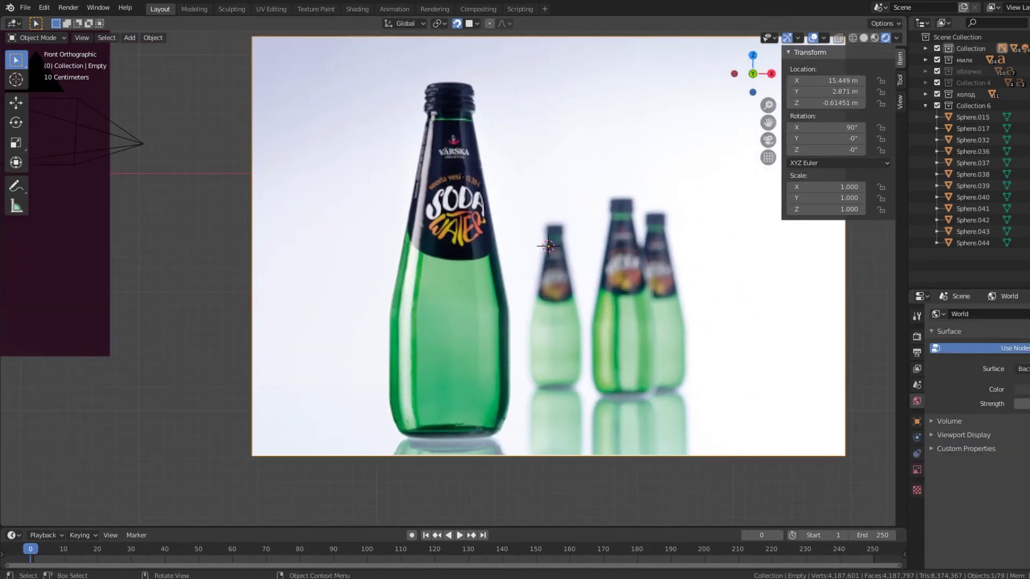
# Add a cylinder, scale it to 0.388, flatten it and place it at the green bottle's base.
pyautogui.hotkey('shift', 'a')
pyautogui.click(558, 331)
pyautogui.press('s')
pyautogui.click(670, 292)
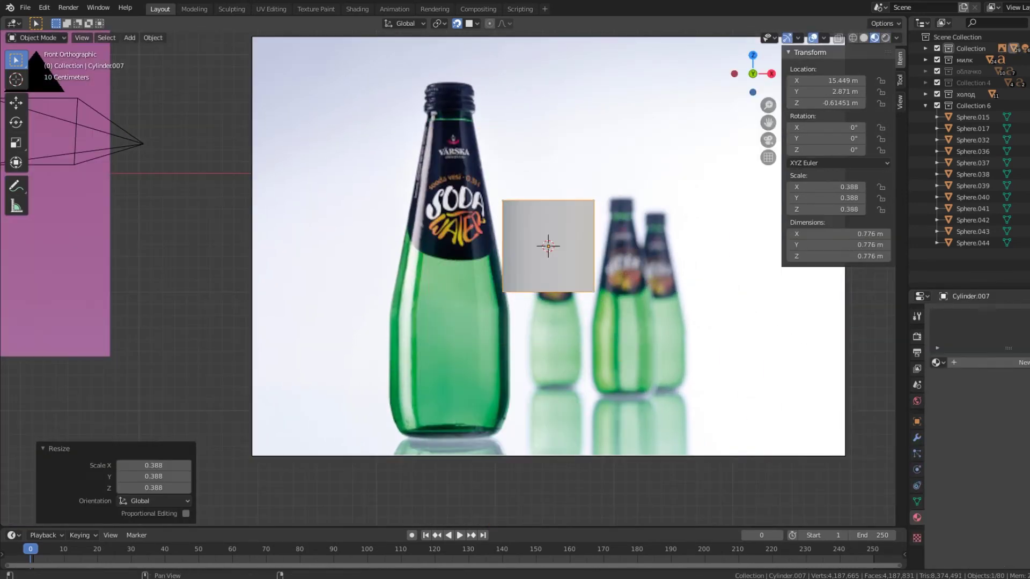
pyautogui.press('g')
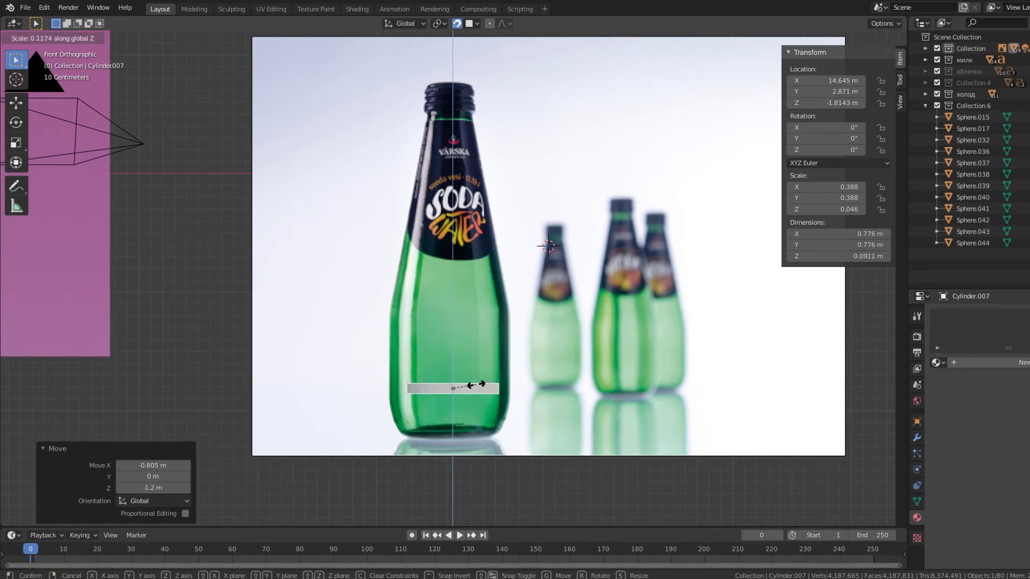
pyautogui.click(472, 385)
pyautogui.scroll(4, 472, 385)
pyautogui.scroll(2, 472, 385)
pyautogui.press('g')
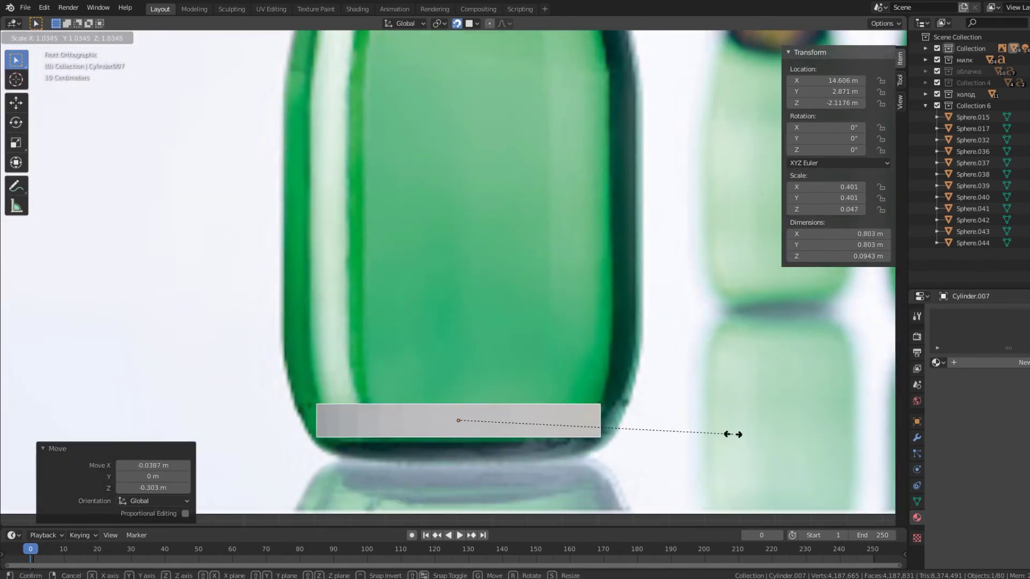
pyautogui.click(757, 439)
pyautogui.moveTo(757, 438); pyautogui.dragTo(638, 245, button='middle')
# In Edit Mode, extrude the cylinder's bottom face slightly downward and try beveling its edges.
pyautogui.press('Tab')
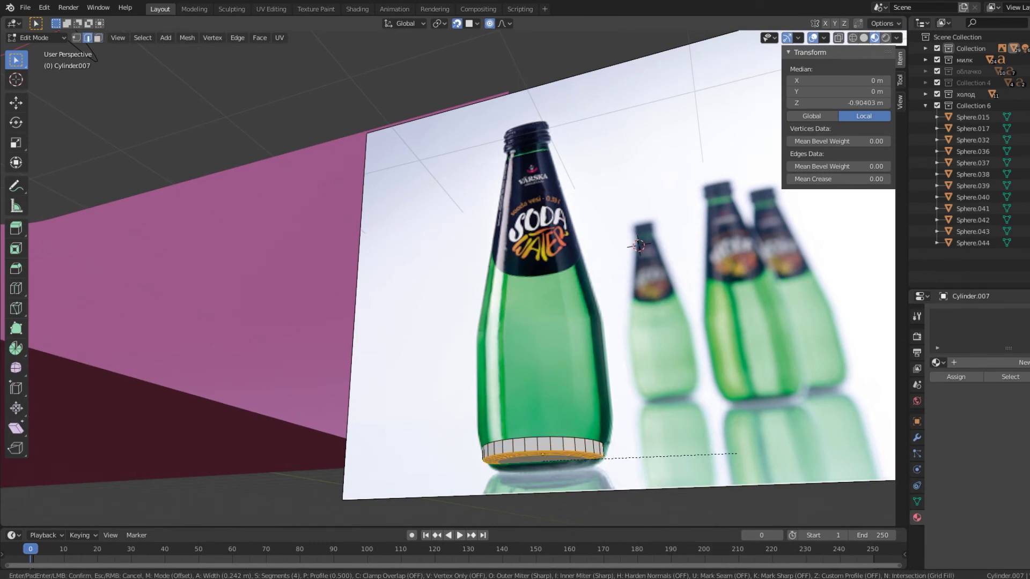
pyautogui.rightClick(638, 245)
pyautogui.scroll(2, 639, 246)
pyautogui.moveTo(638, 246); pyautogui.dragTo(668, 213, button='middle')
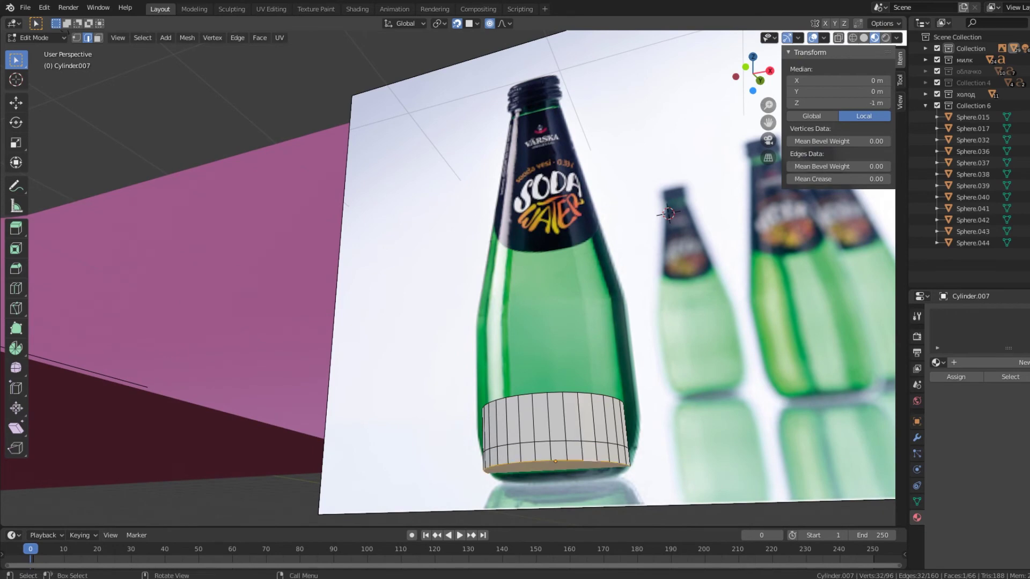
pyautogui.press('e')
pyautogui.click(668, 214)
pyautogui.press('Escape')
pyautogui.press('KP_1')
pyautogui.scroll(3, 375, 268)
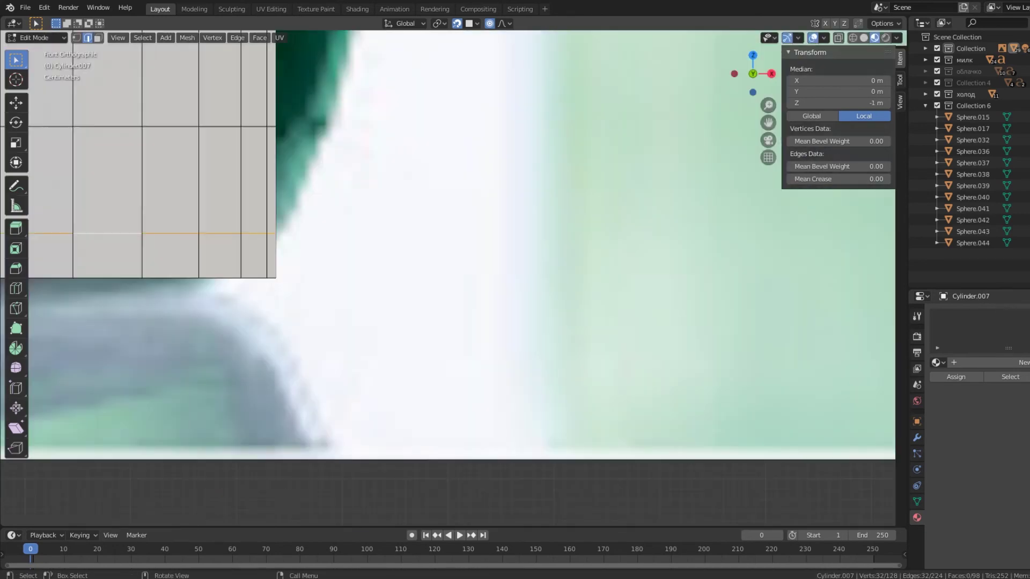
pyautogui.hotkey('ctrl', 'b')
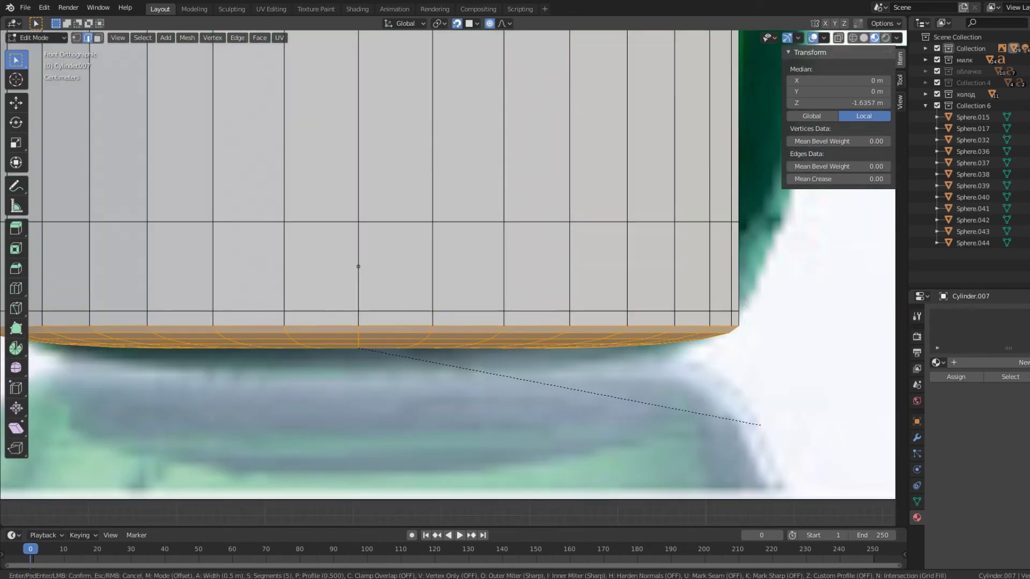
pyautogui.press('Escape')
pyautogui.scroll(-5, 450, 268)
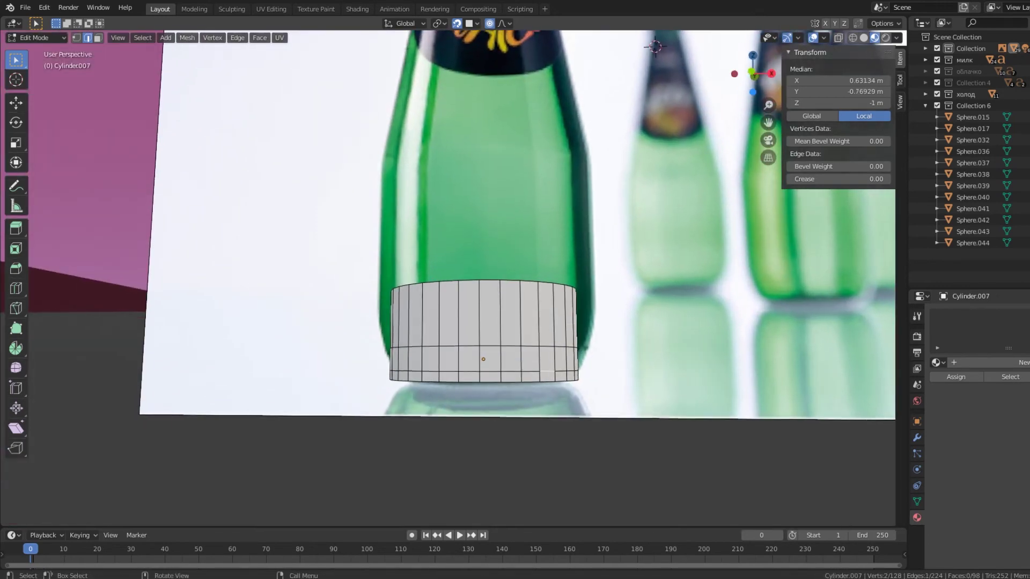
pyautogui.scroll(5, 451, 268)
# Narrow the bottom loop to 0.825 and round the bottom with a wider bevel.
pyautogui.press('s')
pyautogui.press('Escape')
pyautogui.hotkey('shift', 'Tab')
pyautogui.press('o')
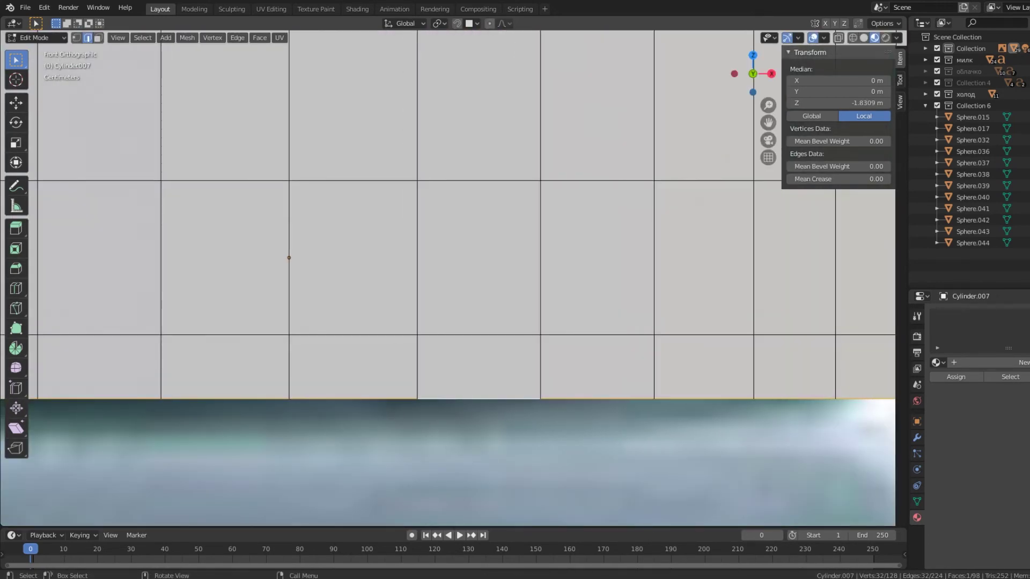
pyautogui.press('s')
pyautogui.click(701, 427)
pyautogui.hotkey('ctrl', 'z')
pyautogui.scroll(-4, 451, 269)
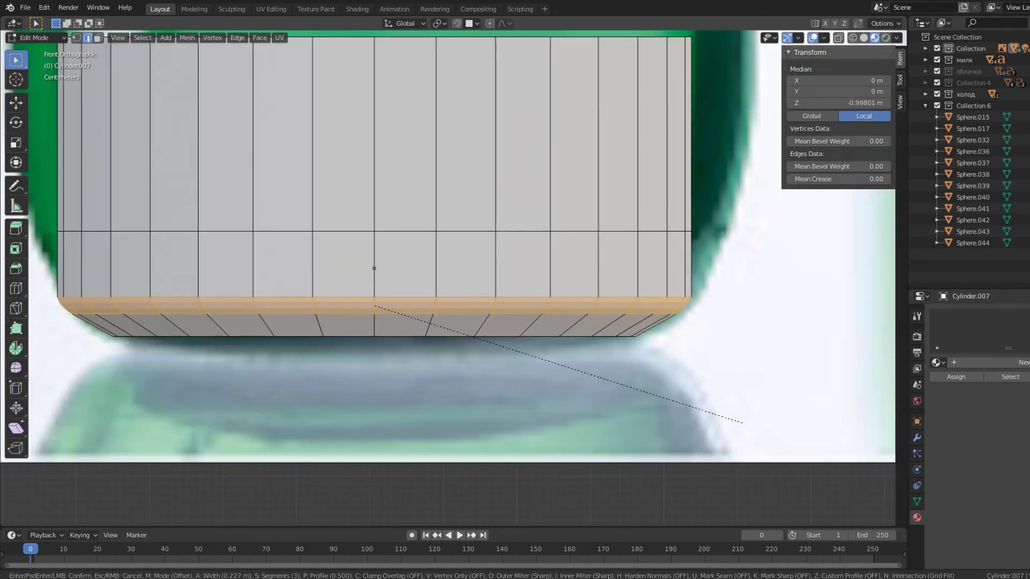
pyautogui.click(839, 421)
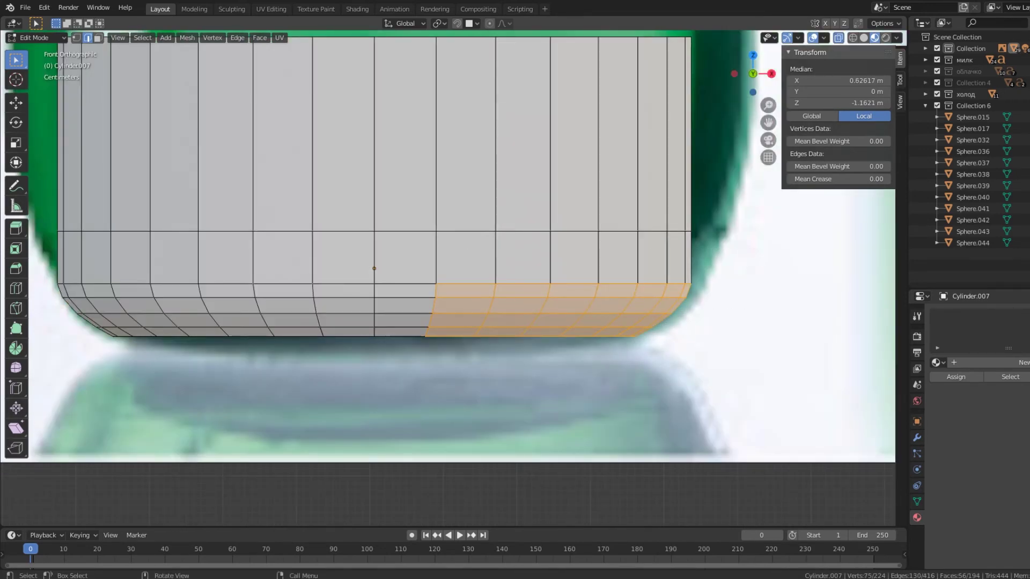
# Move the whole base mesh vertically into place over the reference bottle.
pyautogui.press('Return')
pyautogui.press('a')
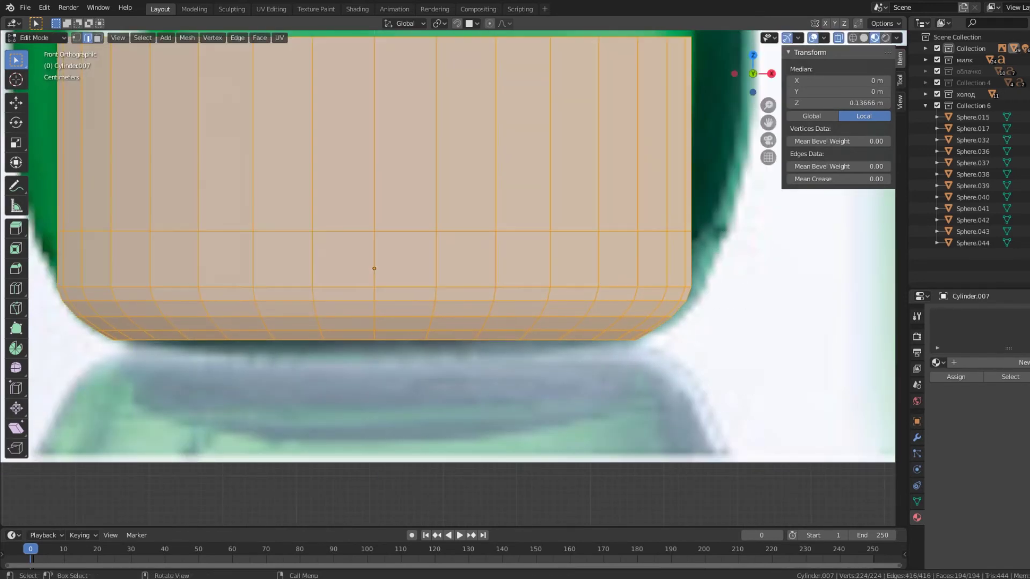
pyautogui.press('g')
pyautogui.press('Return')
pyautogui.scroll(-3, 451, 268)
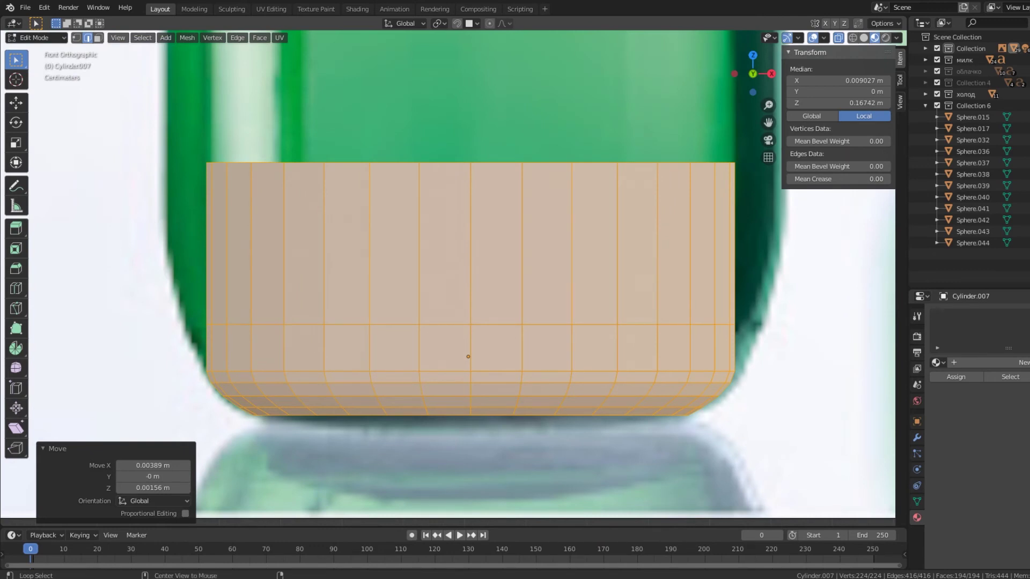
# Reshape the base's edge loops, widening the top loop to 1.191 and lowering it slightly.
pyautogui.keyDown('alt'); pyautogui.click(697, 325); pyautogui.keyUp('alt')
pyautogui.press('s')
pyautogui.press('Return')
pyautogui.keyDown('alt'); pyautogui.click(740, 372); pyautogui.keyUp('alt')
pyautogui.press('s')
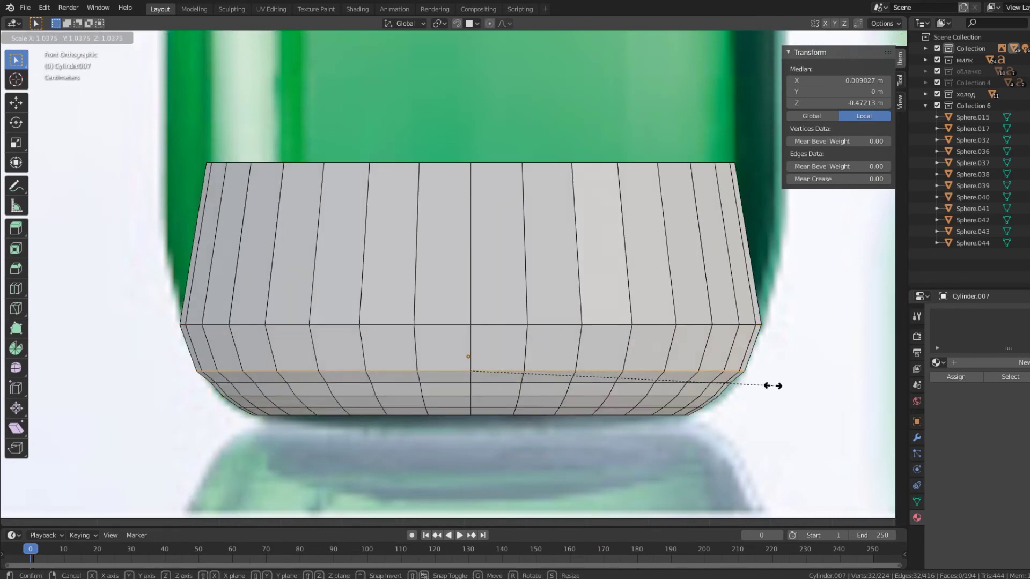
pyautogui.press('Return')
pyautogui.keyDown('alt'); pyautogui.click(713, 163); pyautogui.keyUp('alt')
pyautogui.press('s')
pyautogui.press('Return')
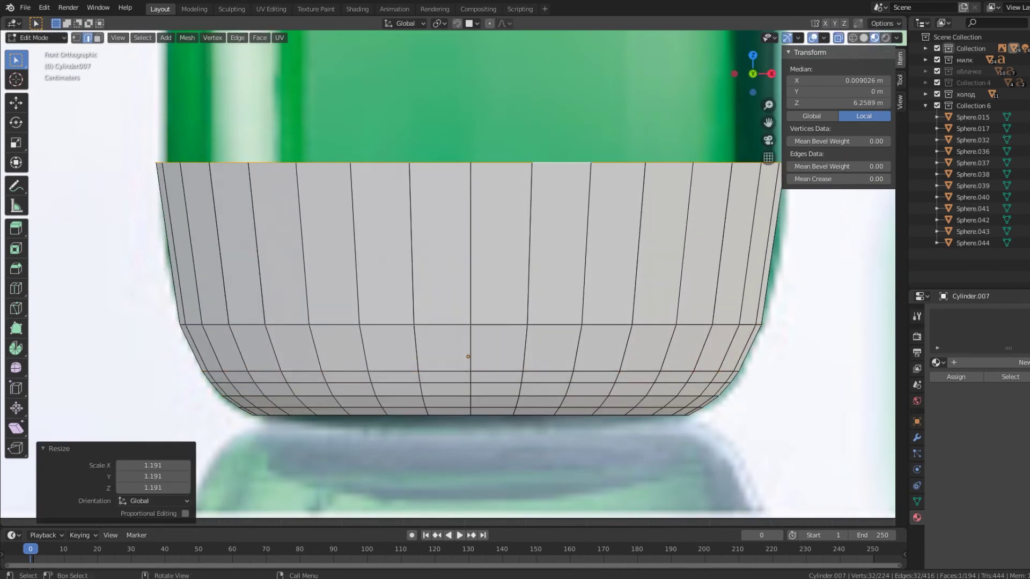
pyautogui.press('g')
pyautogui.press('z')
pyautogui.press('Return')
# Extrude the top loop upward to begin the bottle's upper body.
pyautogui.press('e')
pyautogui.press('Return')
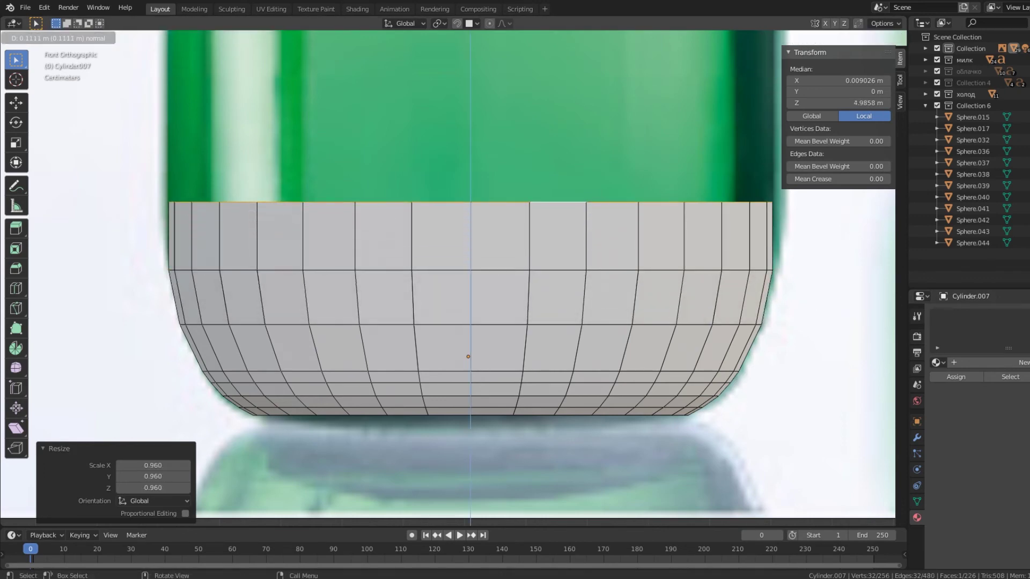
pyautogui.press('a')
pyautogui.press('g')
pyautogui.press('Escape')
pyautogui.hotkey('ctrl', 'z')
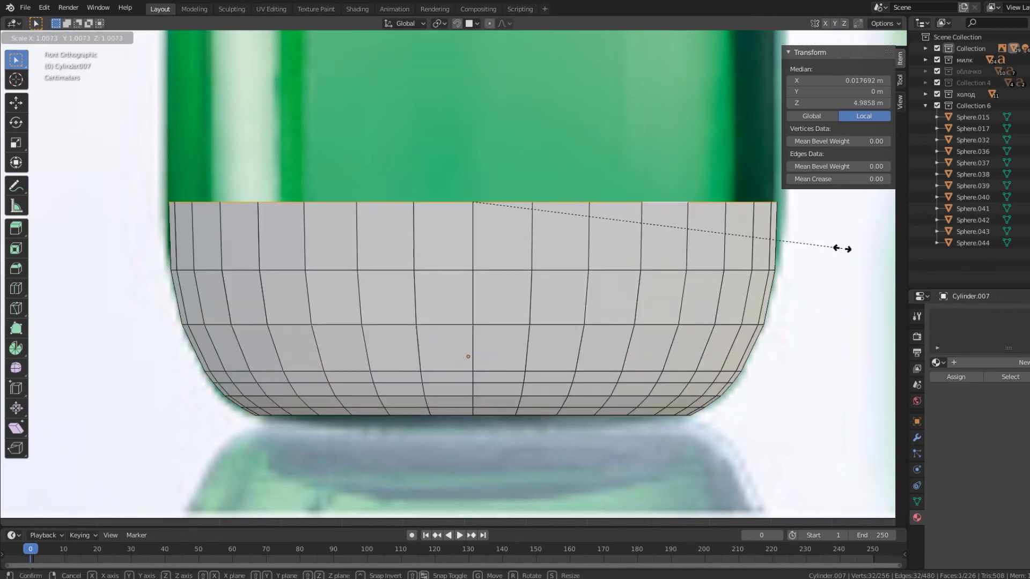
pyautogui.press('Return')
# Extrude the body upward in rings, narrowing the top ring to 0.770.
pyautogui.press('e')
pyautogui.press('Return')
pyautogui.scroll(-2, 465, 279)
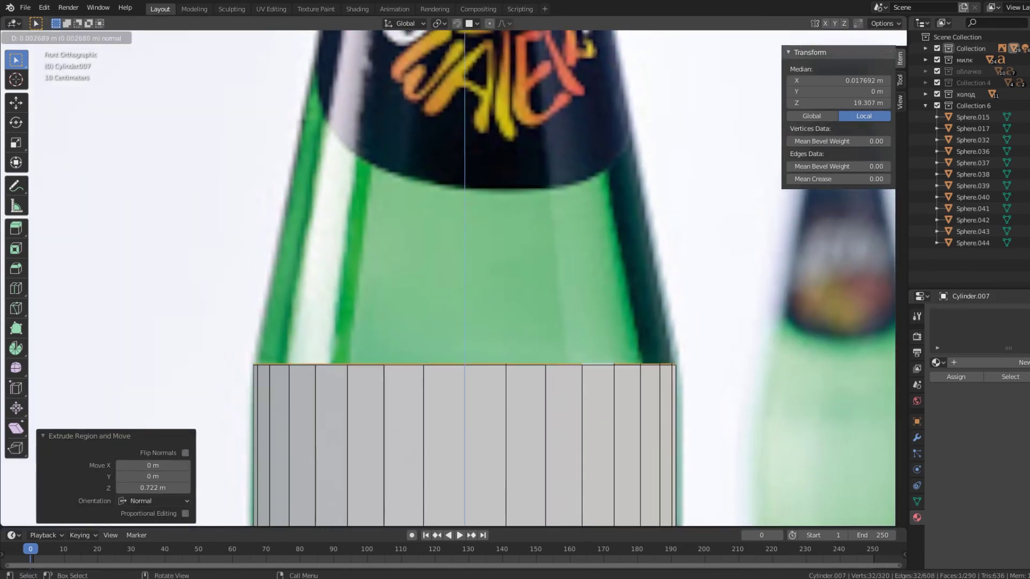
pyautogui.press('Return')
pyautogui.press('e')
pyautogui.press('Return')
pyautogui.press('s')
pyautogui.press('Return')
pyautogui.press('g')
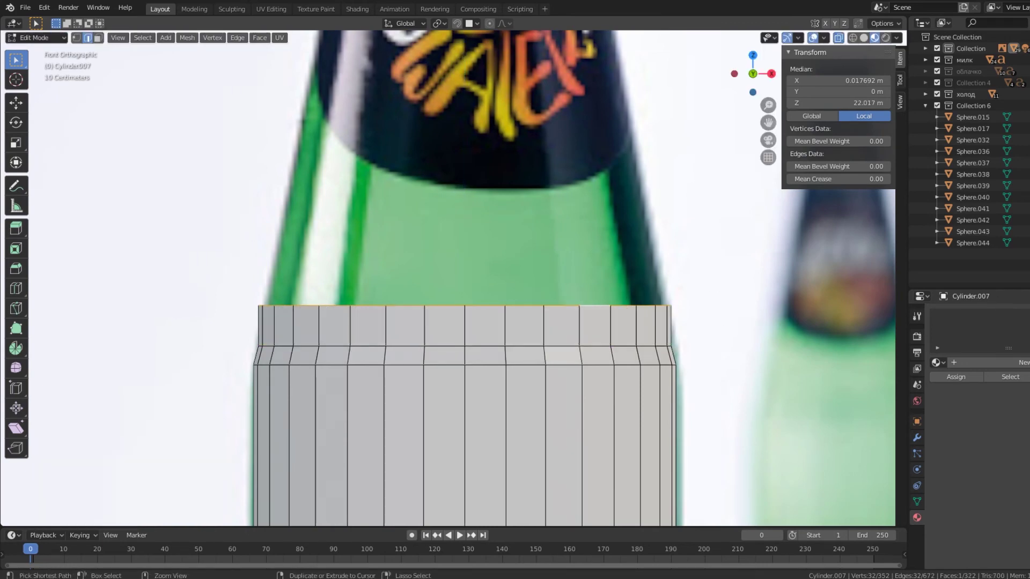
pyautogui.press('Return')
pyautogui.press('s')
# Raise and narrow the top ring into the neck, then extrude the lip.
pyautogui.press('Return')
pyautogui.keyDown('shift'); pyautogui.moveTo(669, 191); pyautogui.dragTo(669, 406, button='middle'); pyautogui.keyUp('shift')
pyautogui.scroll(-3, 580, 215)
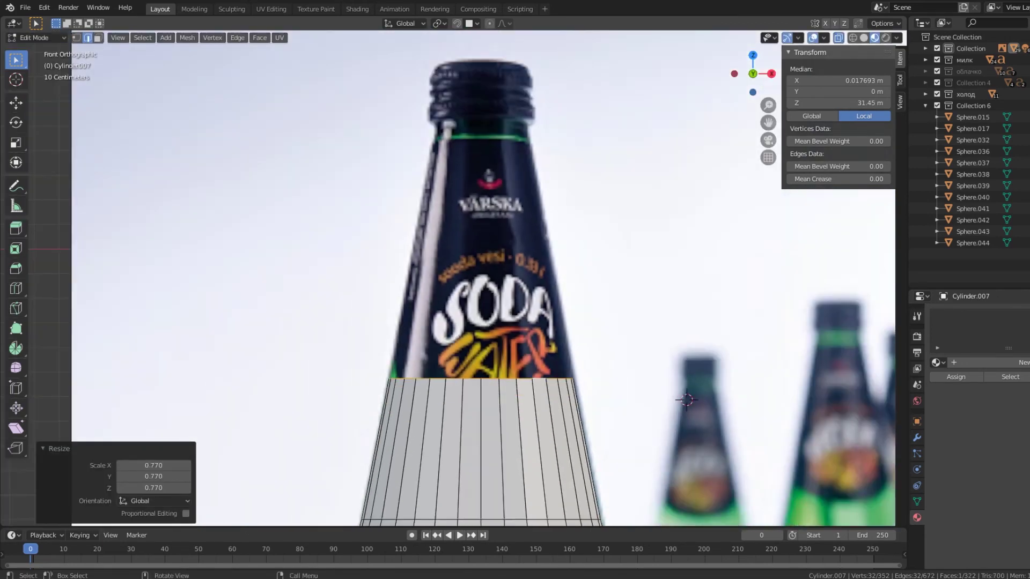
pyautogui.press('g')
pyautogui.press('Return')
pyautogui.press('s')
pyautogui.press('Return')
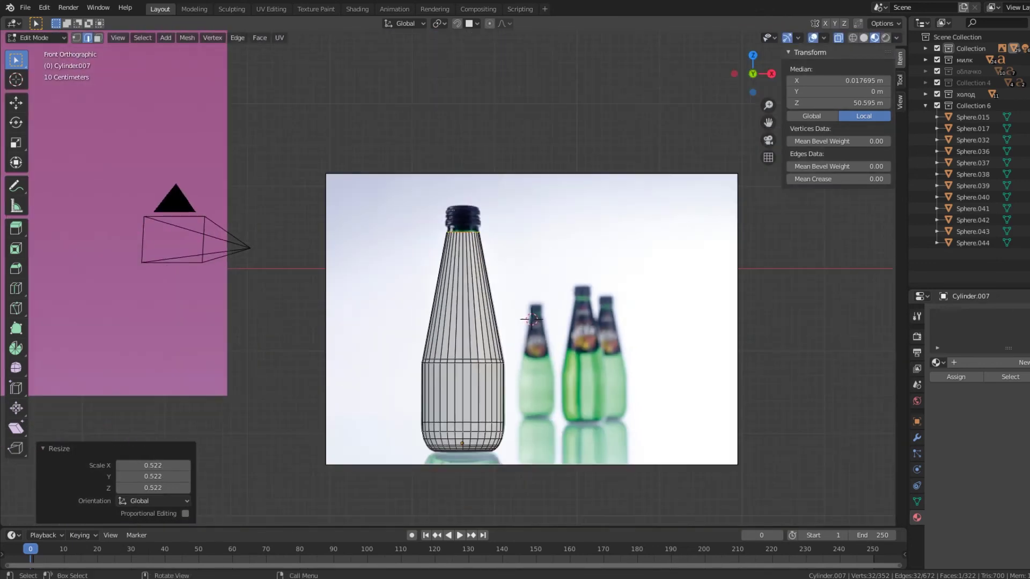
pyautogui.scroll(5, 508, 215)
pyautogui.press('e')
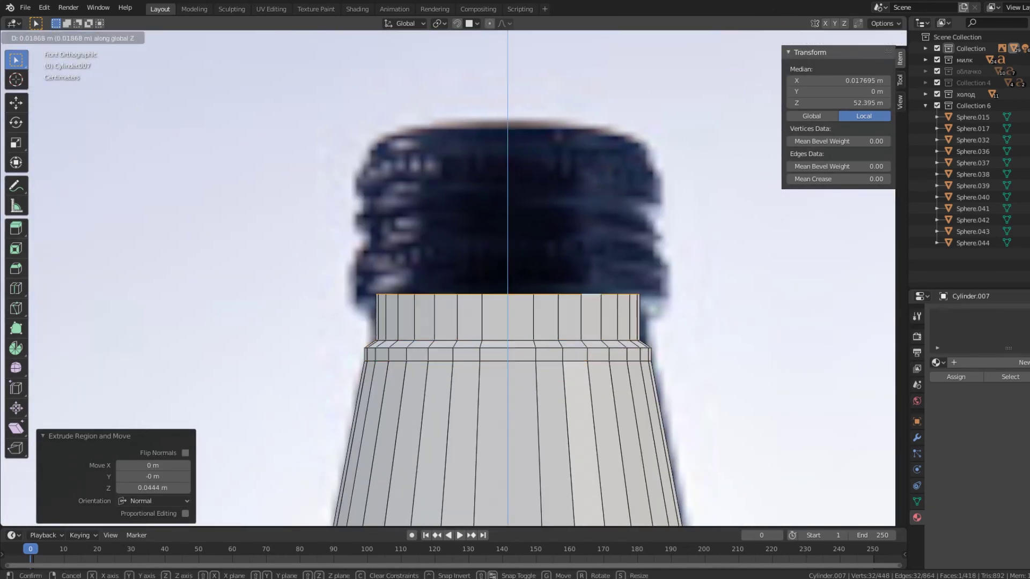
pyautogui.press('Return')
# Inspect the bottle opening from the front view and return to Object Mode.
pyautogui.scroll(-3, 508, 268)
pyautogui.moveTo(507, 268)
pyautogui.mouseDown(button='middle')
pyautogui.moveTo(536, 214)
pyautogui.moveTo(563, 242)
pyautogui.mouseUp(button='middle')
pyautogui.scroll(3, 547, 268)
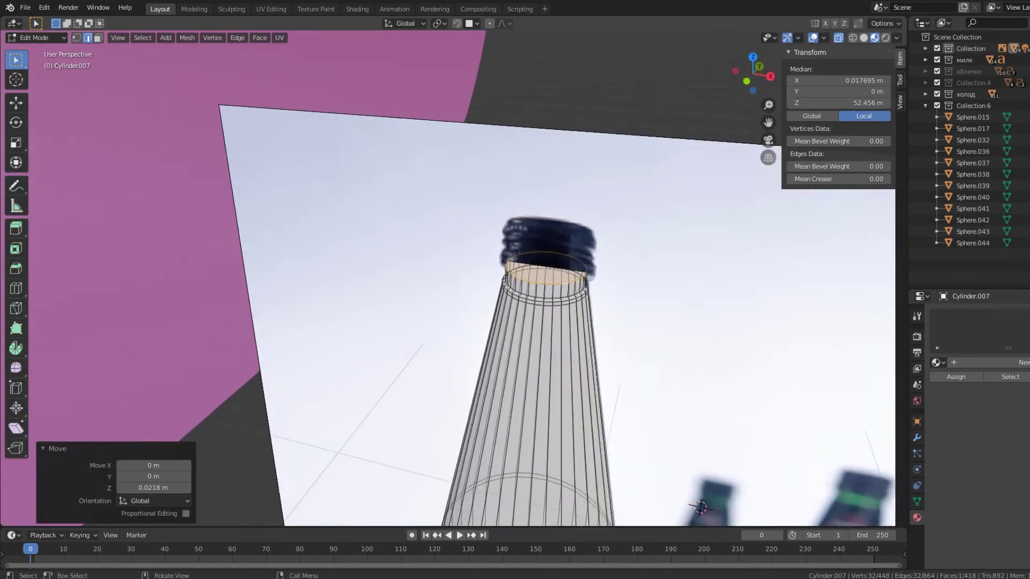
pyautogui.press('KP_1')
pyautogui.scroll(-3, 507, 268)
pyautogui.scroll(4, 507, 268)
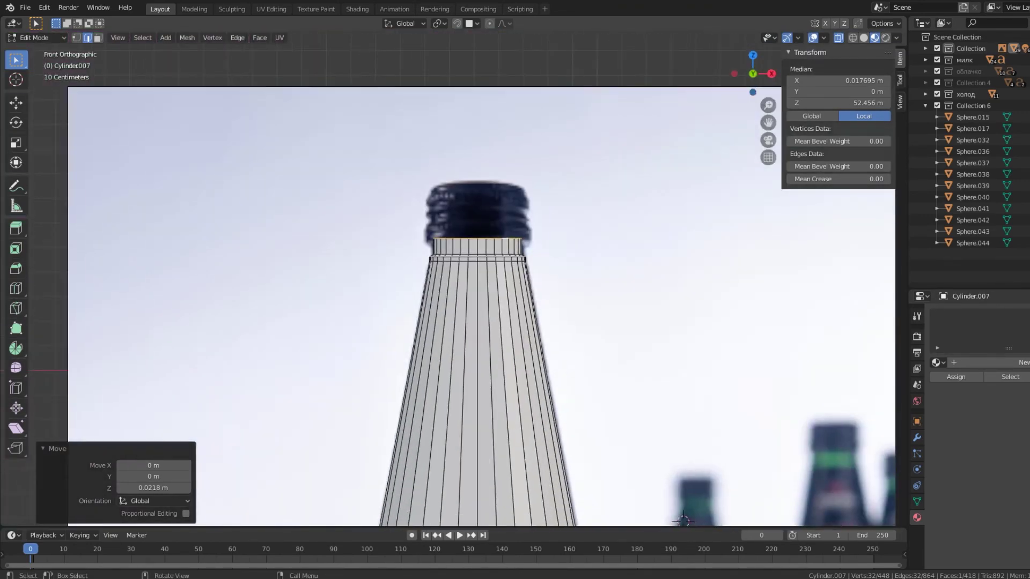
pyautogui.press('Tab')
pyautogui.scroll(-5, 483, 279)
pyautogui.scroll(2, 483, 279)
# Apply Material.018 to the bottle, adjust its base colour, and add a Material.022 slot.
pyautogui.click(936, 362)
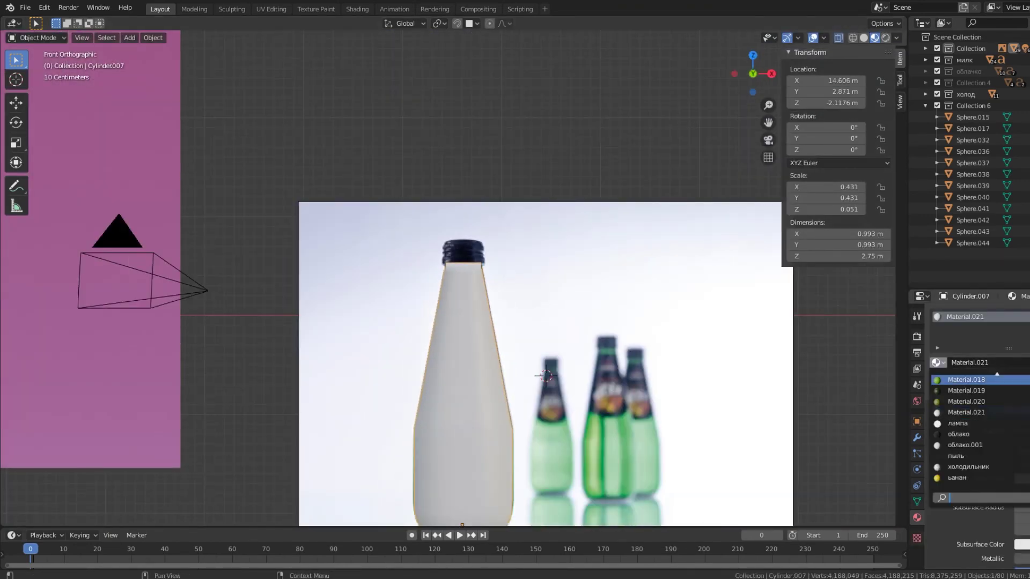
pyautogui.click(966, 380)
pyautogui.click(1022, 479)
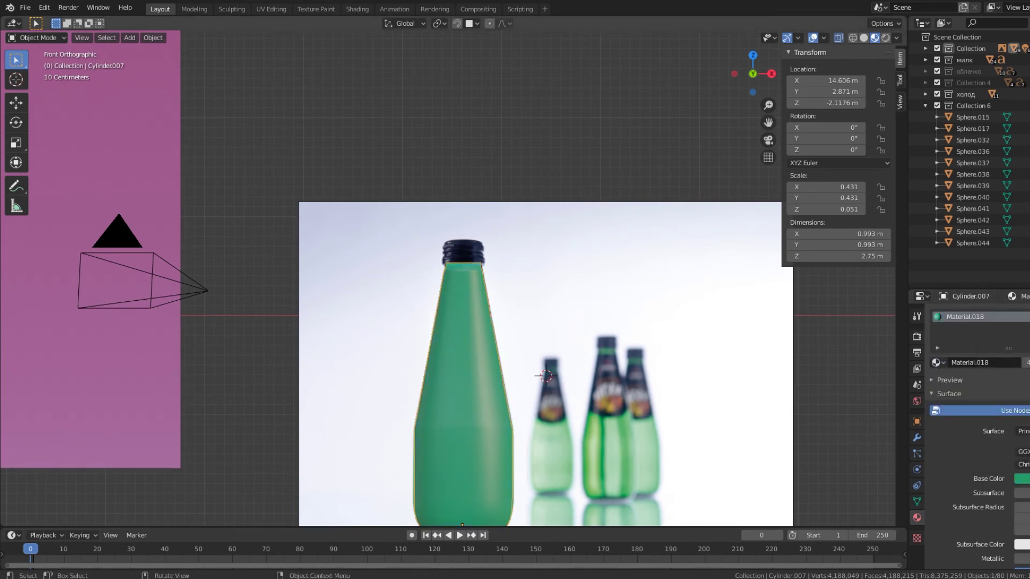
pyautogui.click(1025, 317)
# Select the lower-body label band faces in Edit Mode and give them Material.022.
pyautogui.press('Tab')
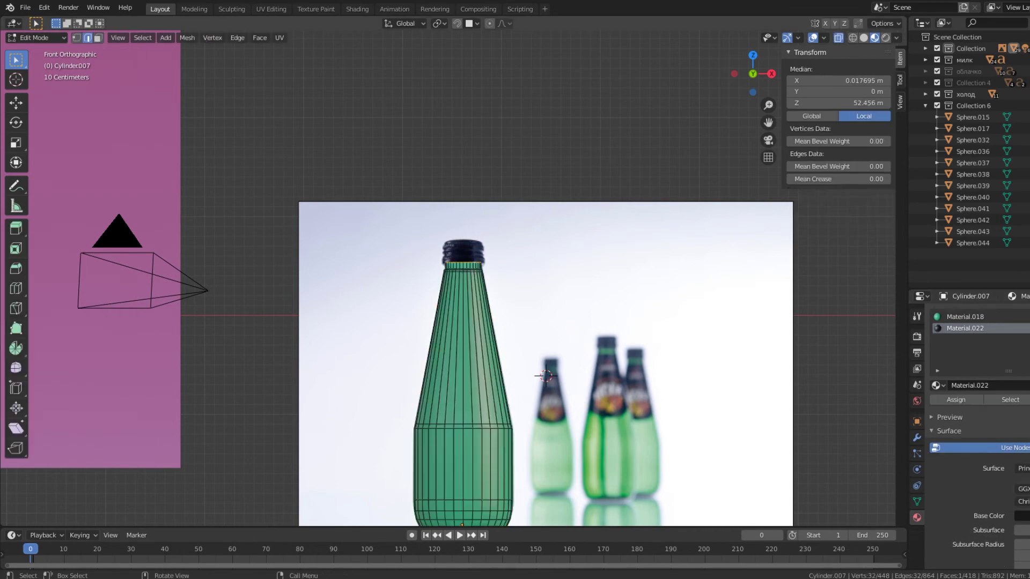
pyautogui.press('3')
pyautogui.moveTo(515, 279); pyautogui.dragTo(558, 268, button='middle')
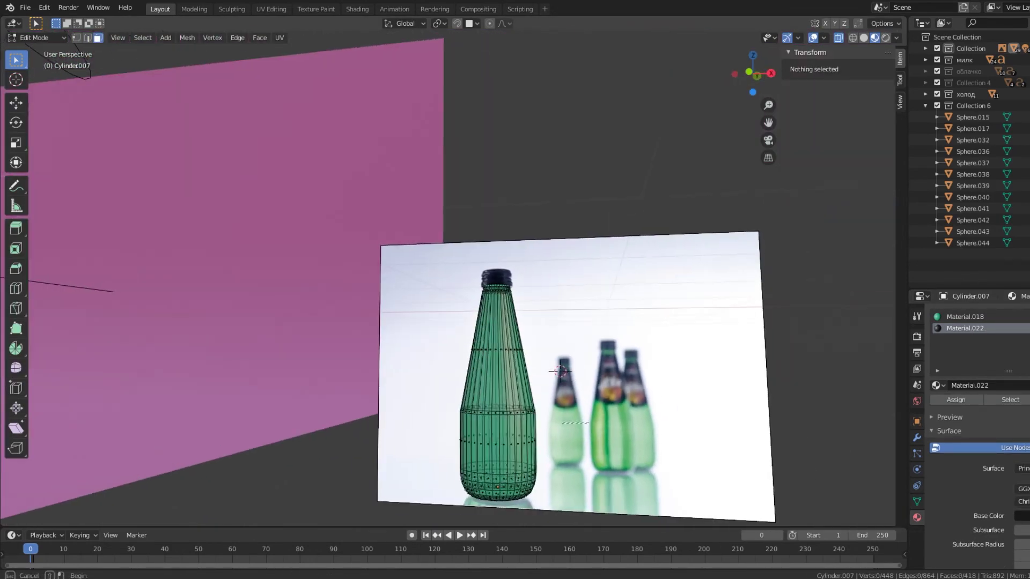
pyautogui.scroll(1, 513, 439)
pyautogui.scroll(3, 512, 438)
pyautogui.scroll(1, 512, 439)
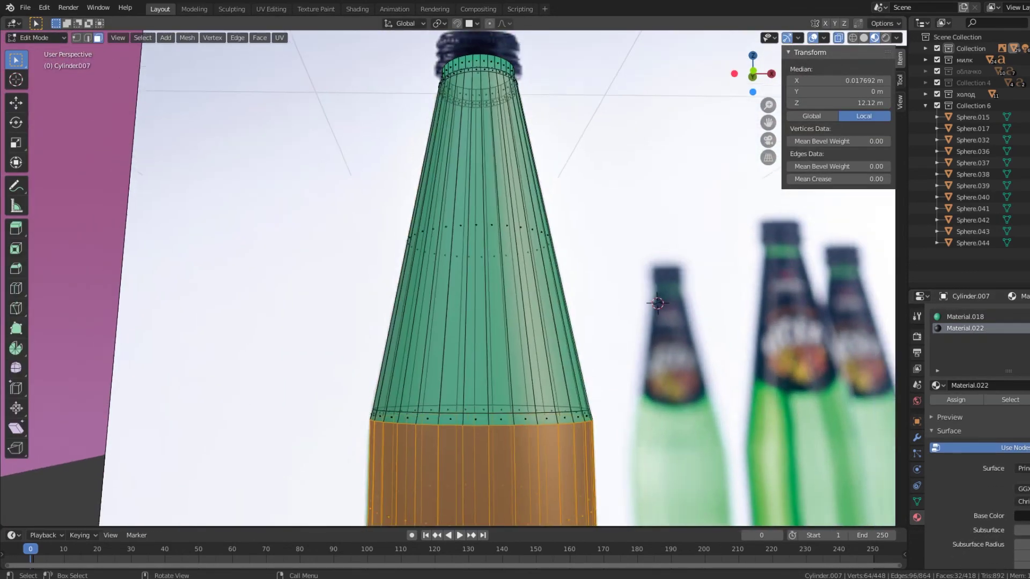
pyautogui.scroll(1, 512, 439)
pyautogui.press('s')
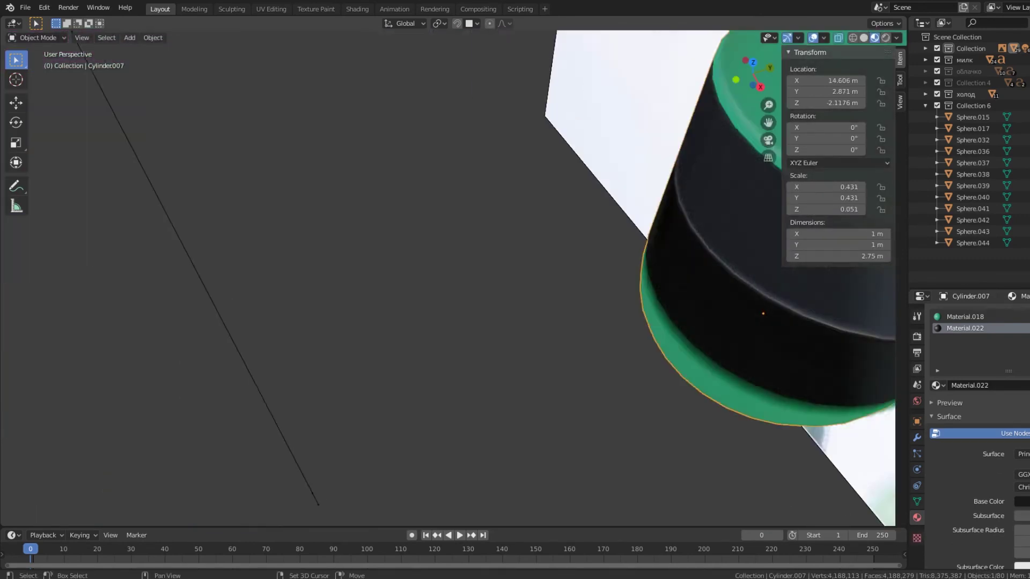
pyautogui.scroll(-5, 451, 279)
pyautogui.moveTo(451, 279)
pyautogui.mouseDown(button='middle')
pyautogui.moveTo(521, 241)
pyautogui.moveTo(515, 252)
pyautogui.mouseUp(button='middle')
pyautogui.scroll(2, 537, 268)
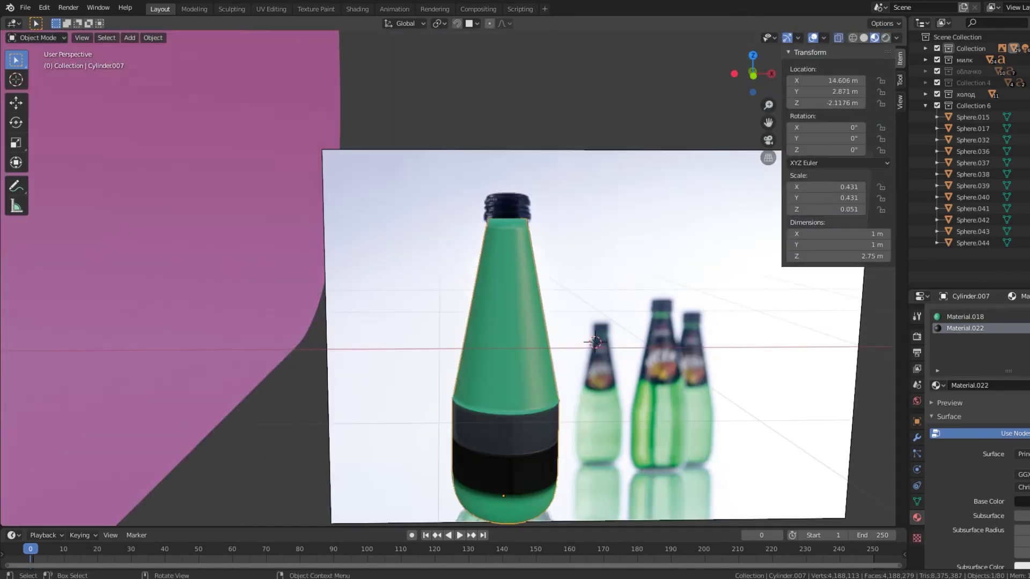
pyautogui.scroll(2, 537, 268)
pyautogui.press('KP_1')
pyautogui.scroll(2, 448, 279)
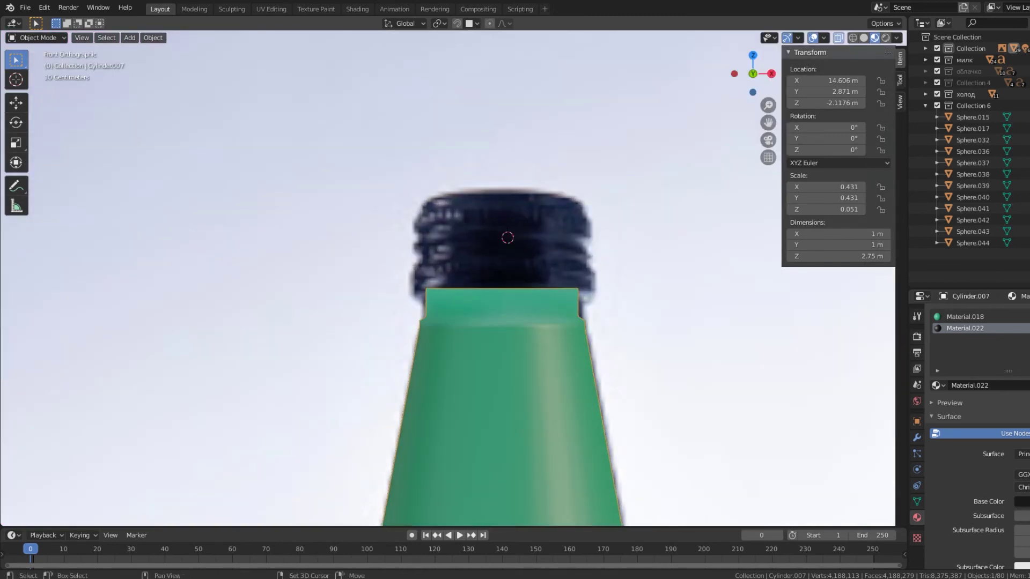
# Add a cylinder and scale it flat onto the green bottle's neck.
pyautogui.hotkey('shift', 'a')
pyautogui.click(547, 264)
pyautogui.press('s')
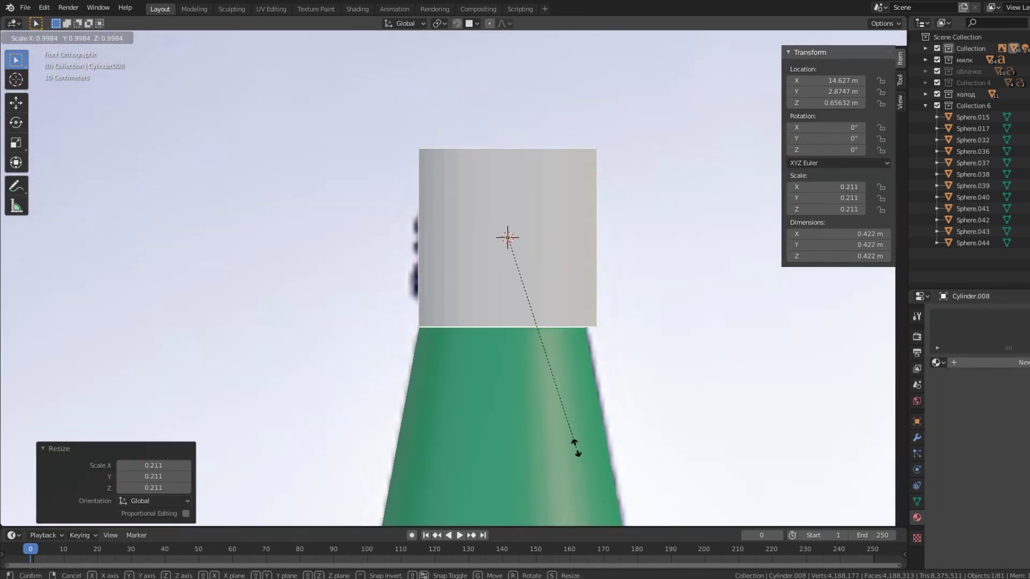
pyautogui.press('z')
pyautogui.press('g')
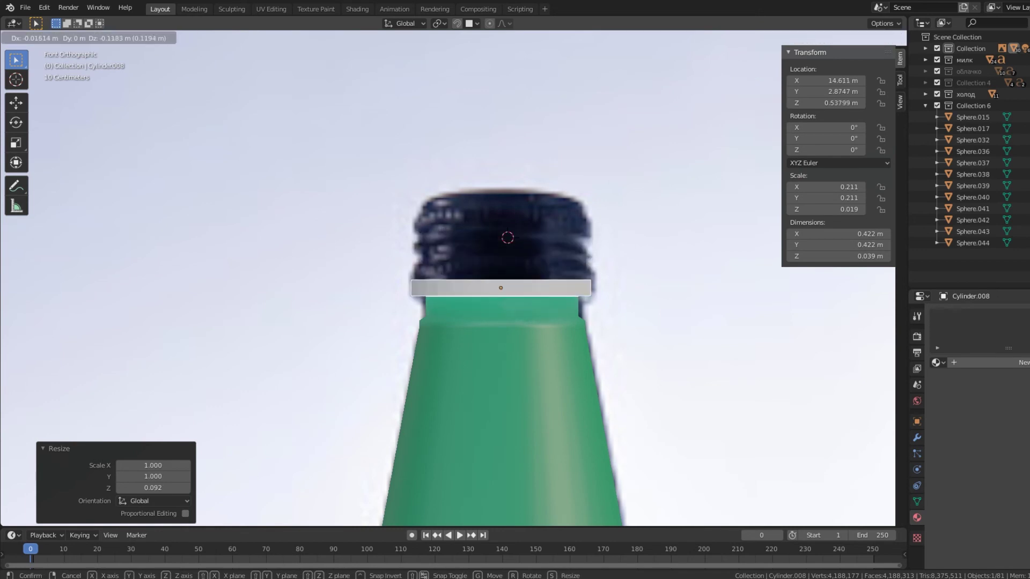
pyautogui.moveTo(483, 268); pyautogui.dragTo(494, 322, button='middle')
# In Edit Mode, frame the cap in front view and lower its top face slightly.
pyautogui.press('Tab')
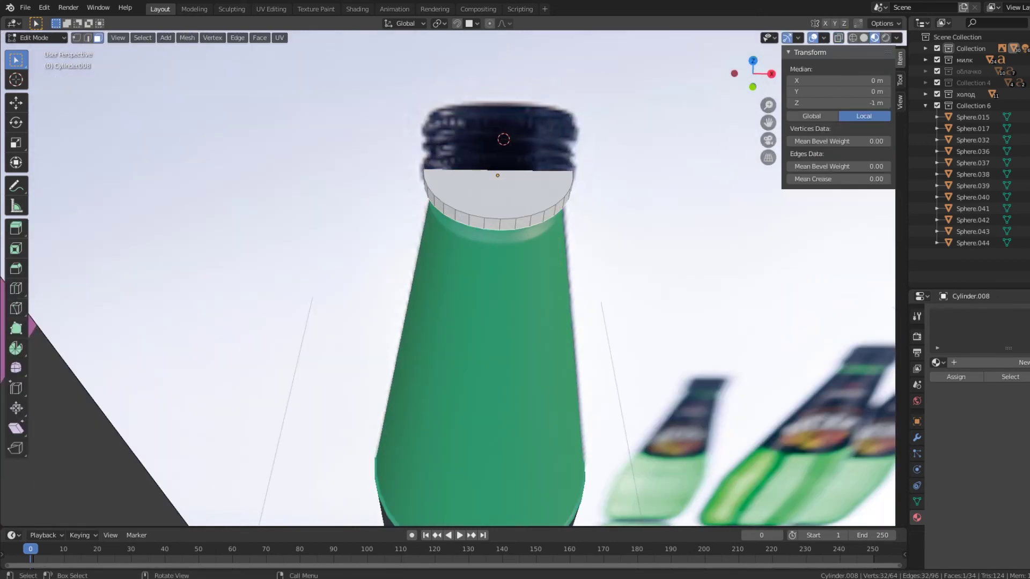
pyautogui.press('KP_1')
pyautogui.press('KP_Decimal')
pyautogui.press('g')
pyautogui.press('z')
pyautogui.press('Return')
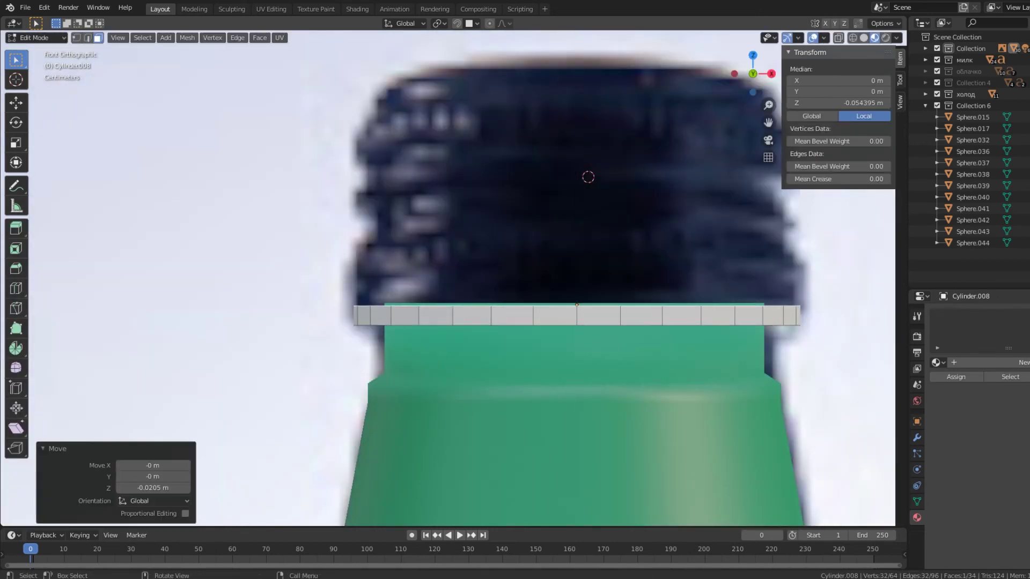
# Extrude and scale the top face into the first widened and flared cap ridges.
pyautogui.press('e')
pyautogui.press('Return')
pyautogui.press('s')
pyautogui.press('Return')
pyautogui.press('e')
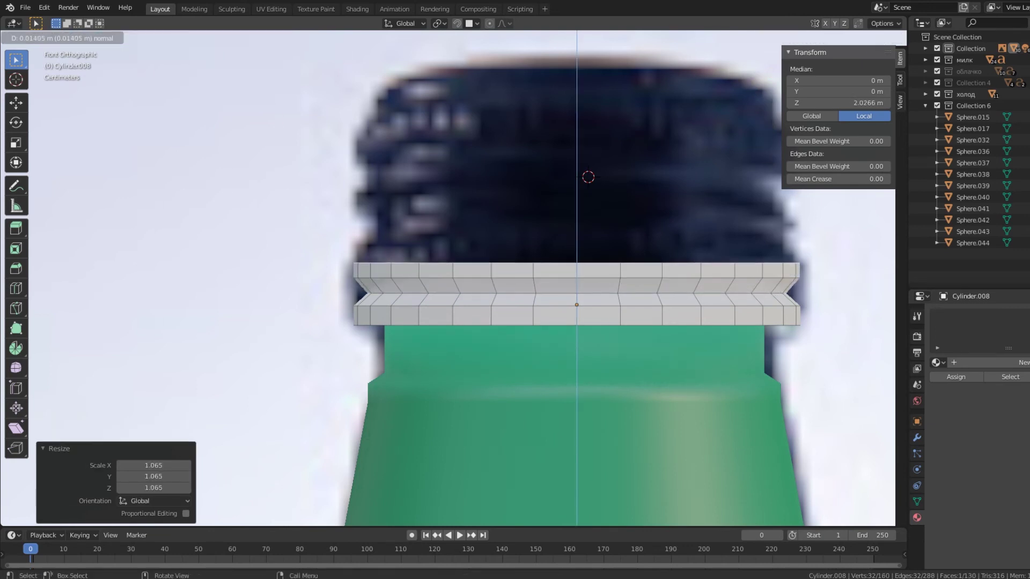
pyautogui.press('Return')
pyautogui.press('s')
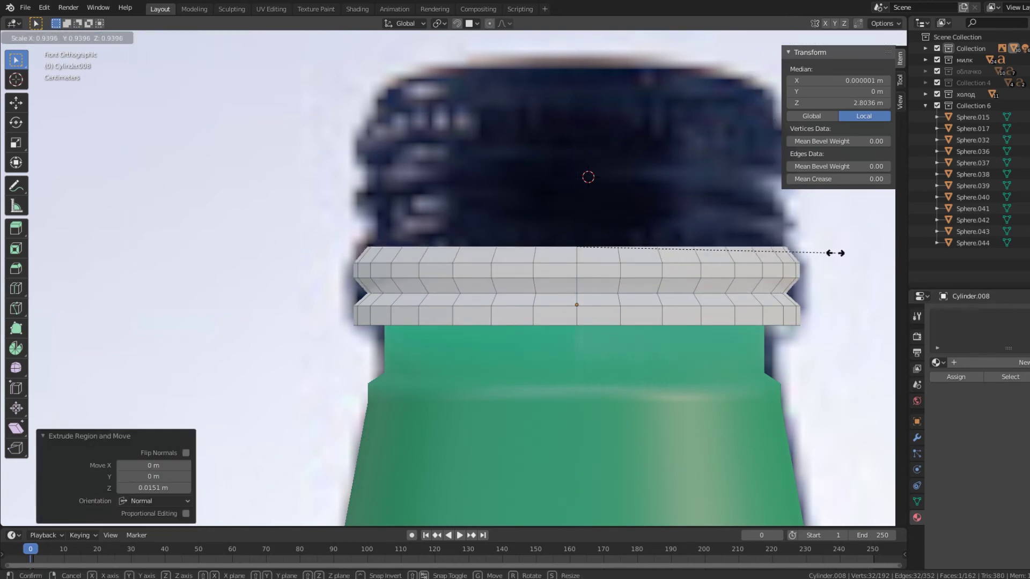
pyautogui.press('Return')
pyautogui.press('e')
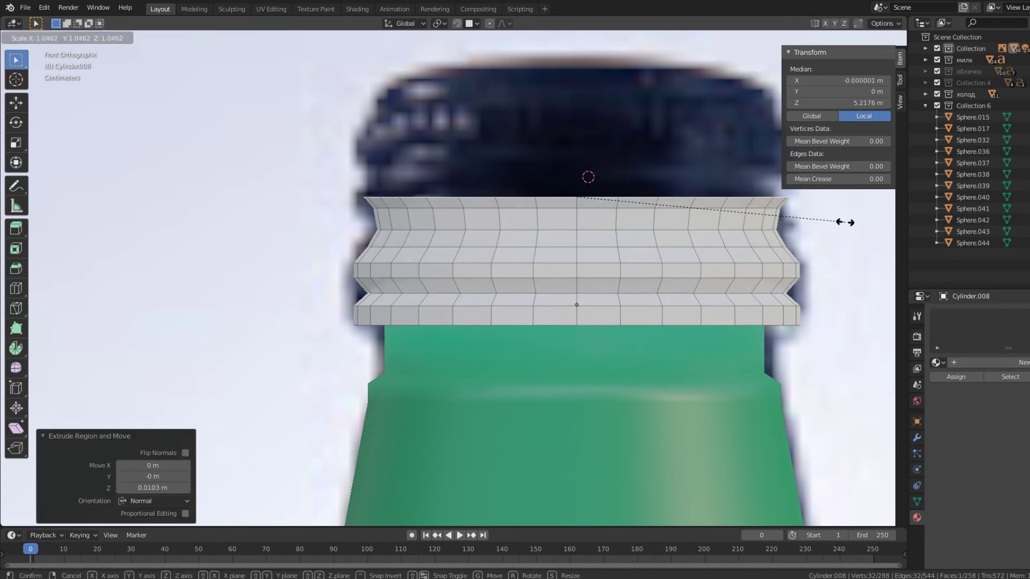
pyautogui.press('Return')
pyautogui.press('e')
pyautogui.press('Return')
pyautogui.press('s')
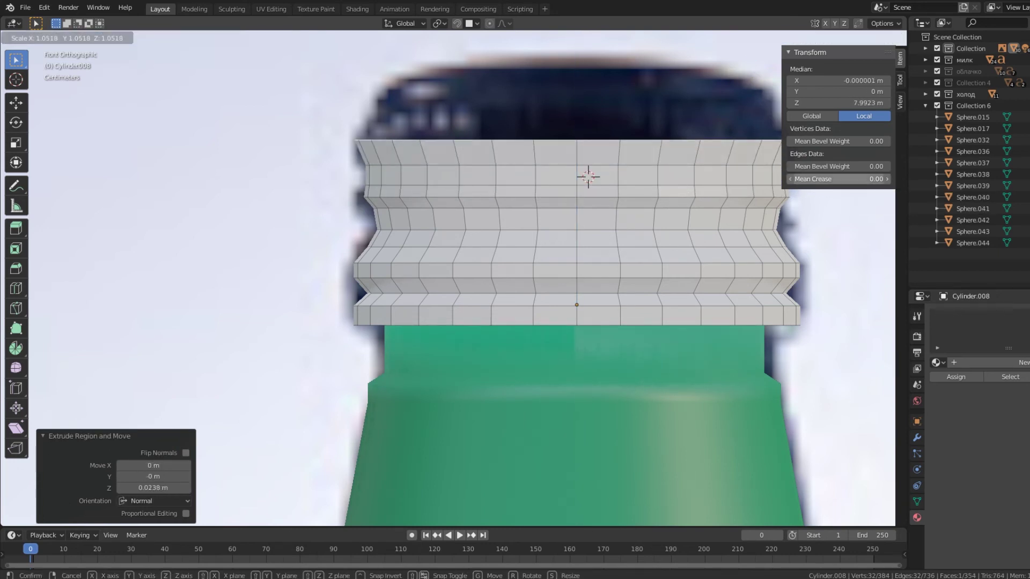
pyautogui.press('Return')
# Extrude further rings, narrowing and shrinking the top to round off the cap.
pyautogui.press('e')
pyautogui.keyDown('shift'); pyautogui.moveTo(537, 215); pyautogui.dragTo(493, 338, button='middle'); pyautogui.keyUp('shift')
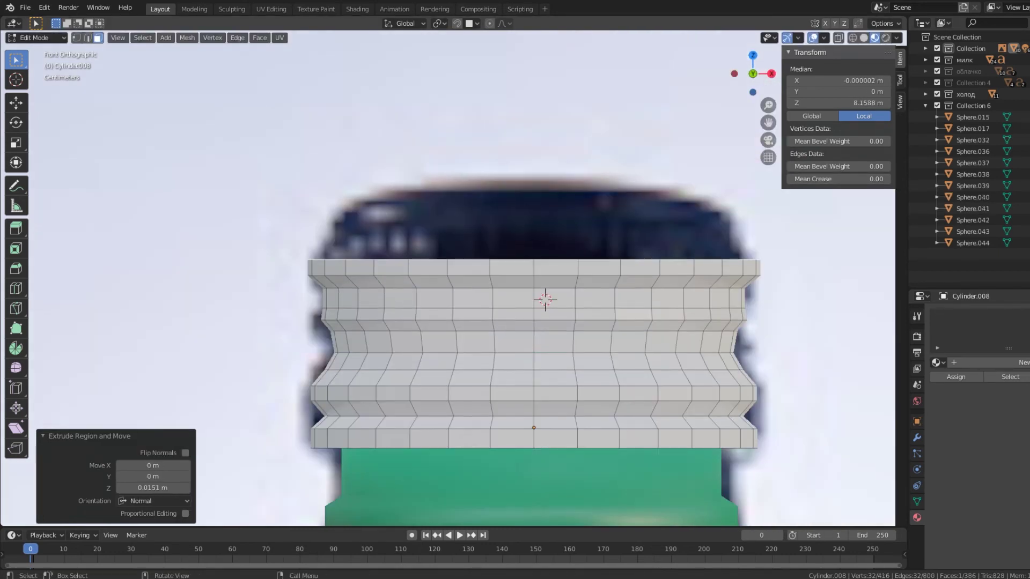
pyautogui.press('Return')
pyautogui.press('e')
pyautogui.press('Return')
pyautogui.press('e')
pyautogui.press('Return')
pyautogui.press('s')
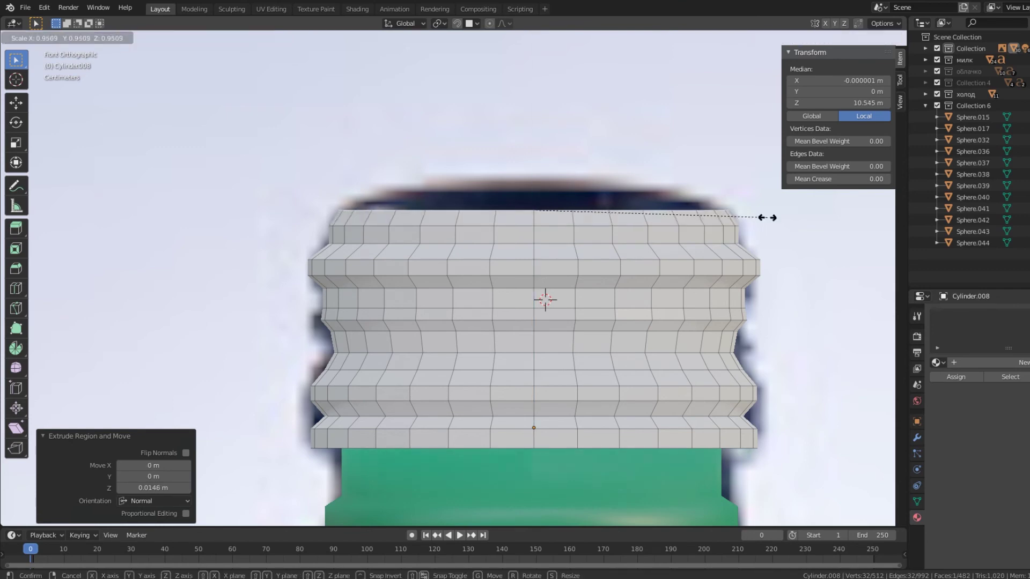
pyautogui.press('Return')
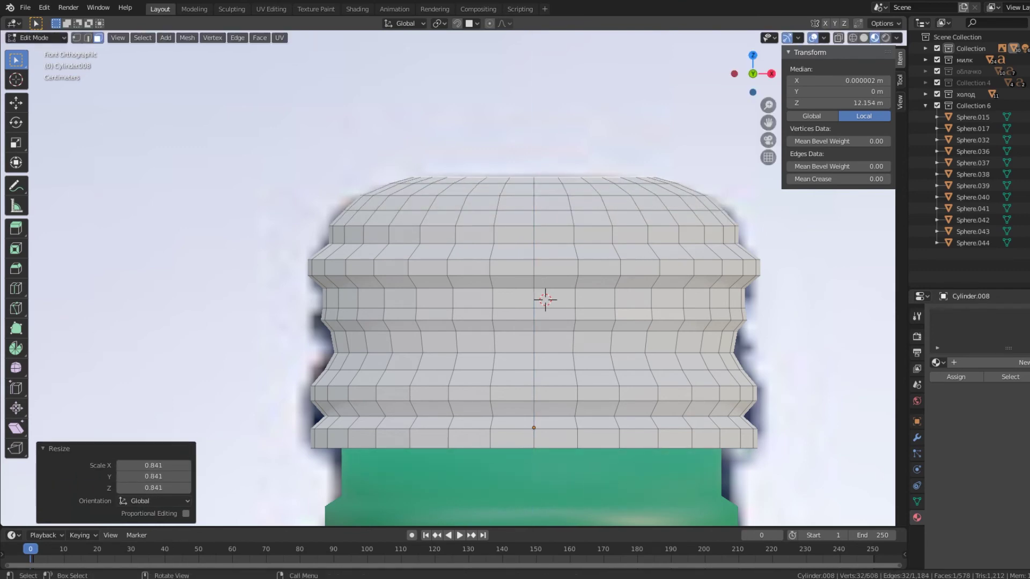
pyautogui.press('e')
pyautogui.press('Return')
pyautogui.press('s')
pyautogui.press('Return')
pyautogui.scroll(-2, 666, 200)
pyautogui.press('Tab')
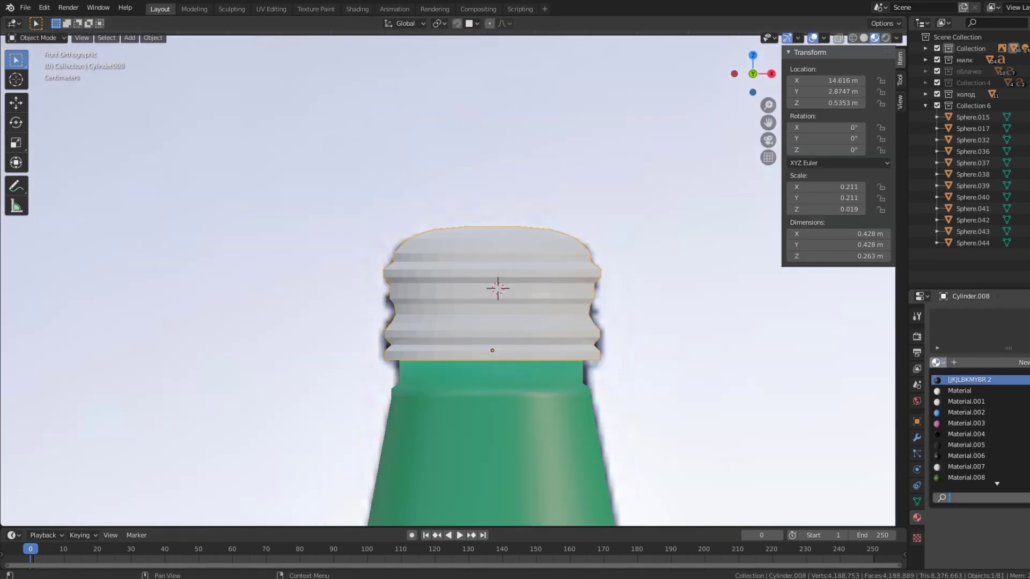
pyautogui.scroll(-10, 366, 168)
# Delete the reference image plane and make a first move of the bottle.
pyautogui.moveTo(461, 268); pyautogui.dragTo(408, 225, button='middle')
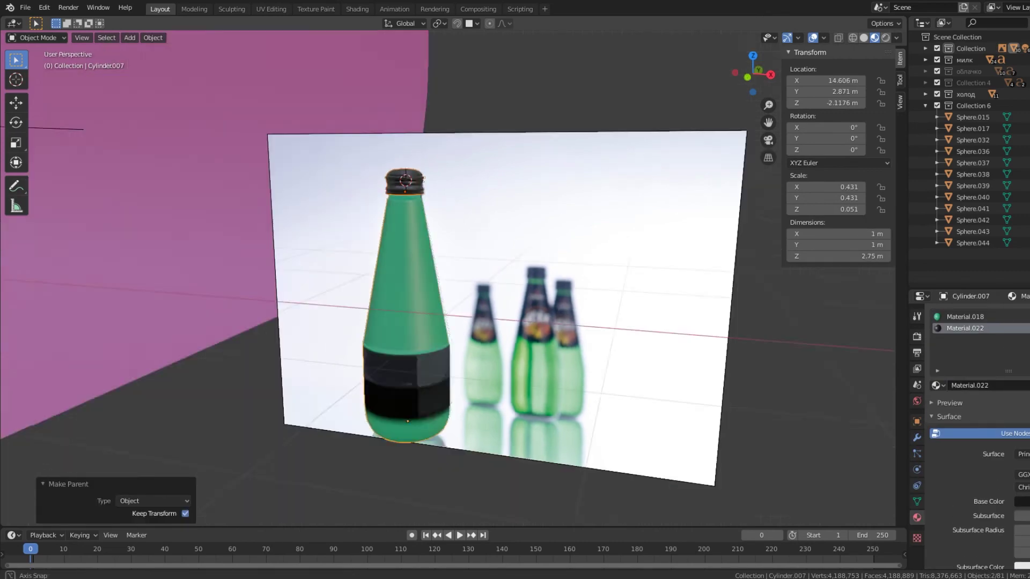
pyautogui.press('Delete')
pyautogui.press('g')
pyautogui.press('Return')
pyautogui.moveTo(451, 268); pyautogui.dragTo(408, 225, button='middle')
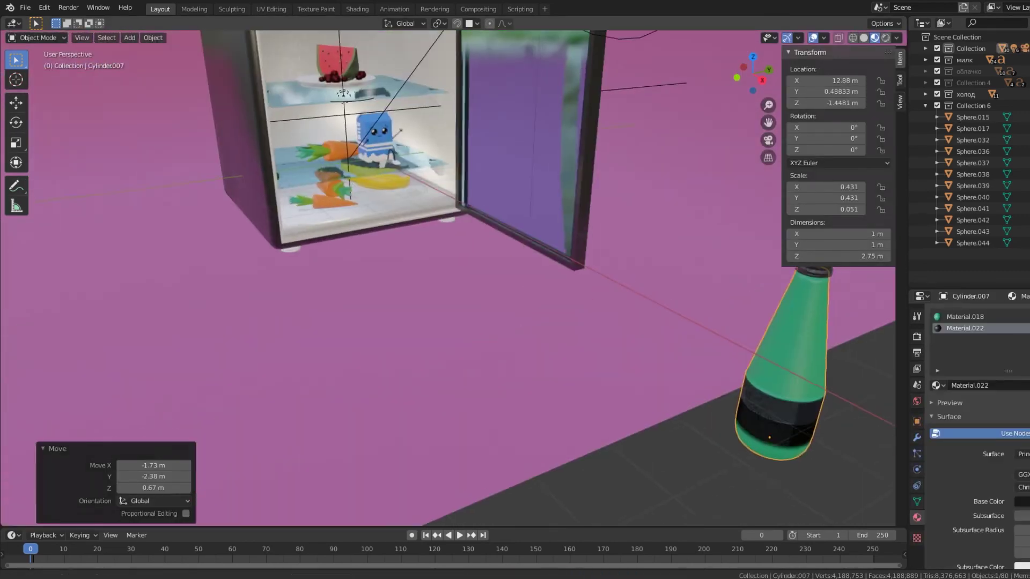
# Move the bottle into the fridge, scale it to 0.241, and set it on the upper shelf.
pyautogui.press('g')
pyautogui.moveTo(451, 269); pyautogui.dragTo(483, 203, button='middle')
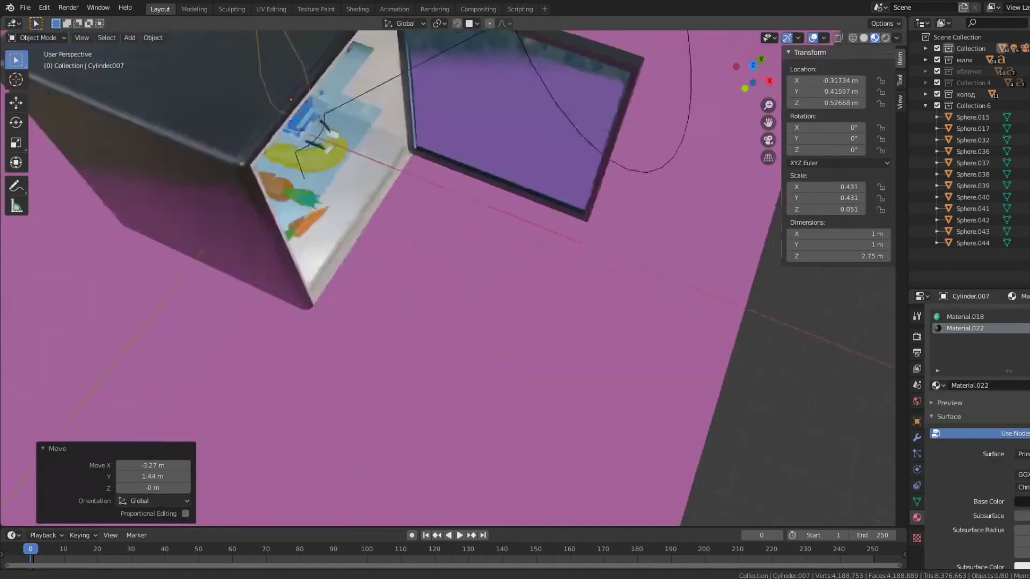
pyautogui.scroll(5, 451, 268)
pyautogui.press('s')
pyautogui.press('Return')
pyautogui.press('g')
pyautogui.press('z')
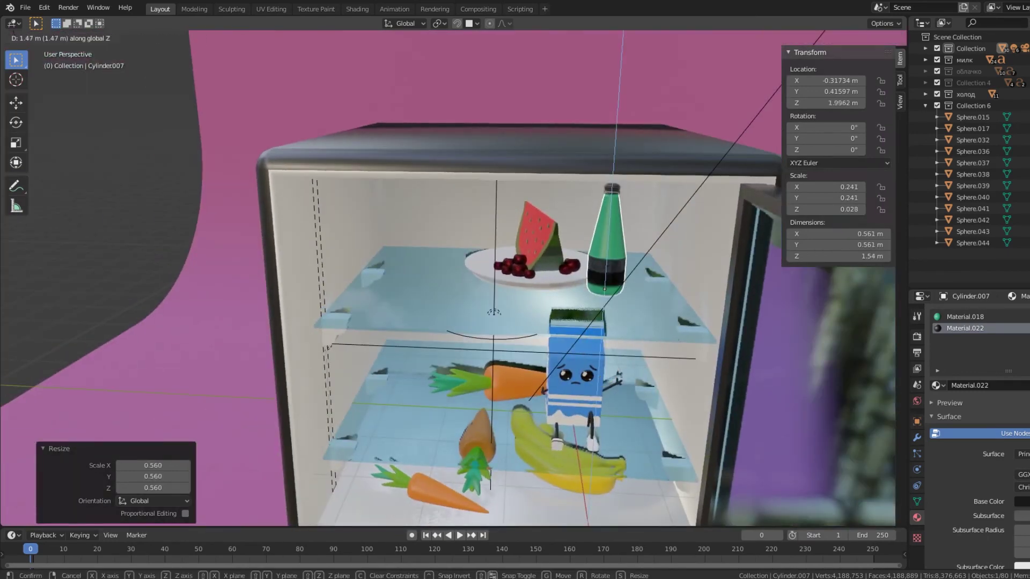
pyautogui.scroll(4, 451, 268)
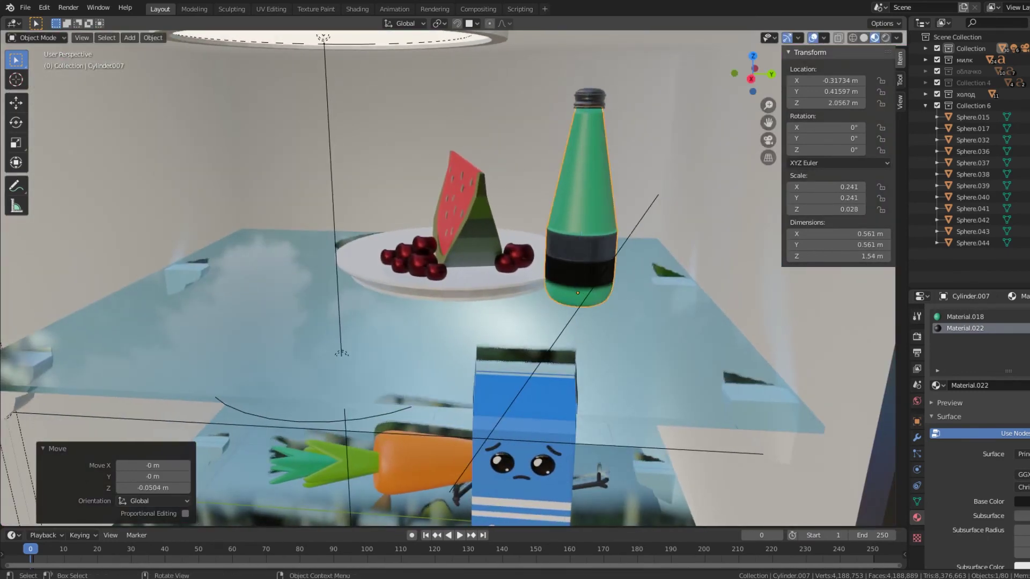
pyautogui.press('g')
pyautogui.press('Return')
pyautogui.moveTo(450, 268); pyautogui.dragTo(408, 247, button='middle')
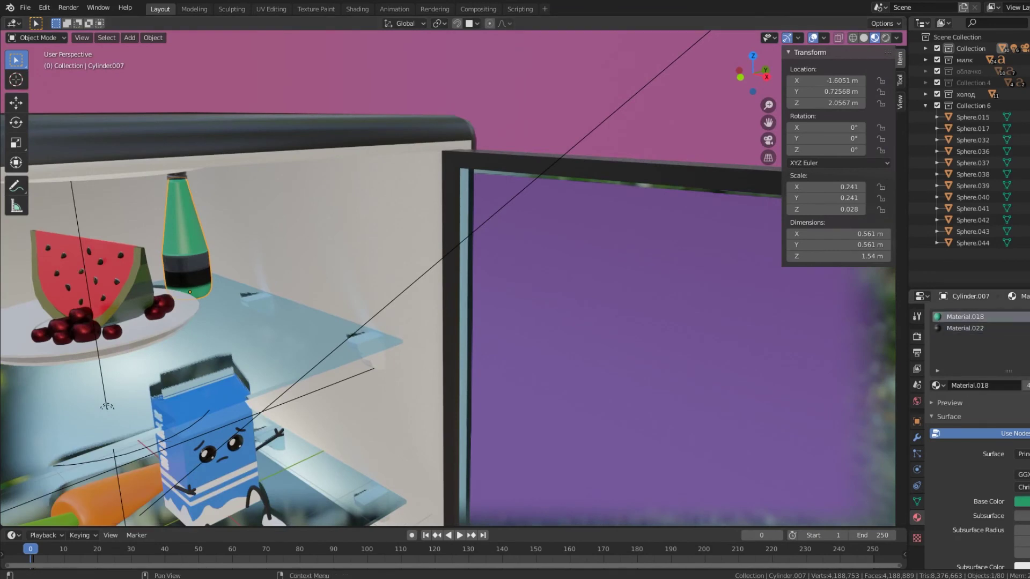
# Assign a new material to the bottle and set its Base Color to dark green.
pyautogui.click(936, 386)
pyautogui.click(966, 435)
pyautogui.click(937, 385)
pyautogui.click(966, 435)
pyautogui.click(936, 385)
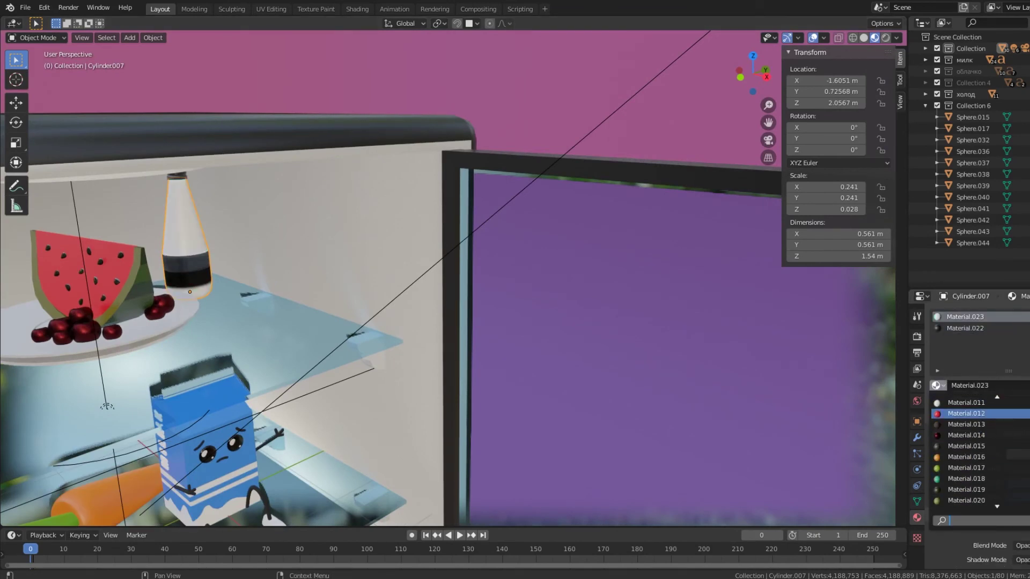
pyautogui.click(966, 435)
pyautogui.click(1022, 502)
pyautogui.click(952, 392)
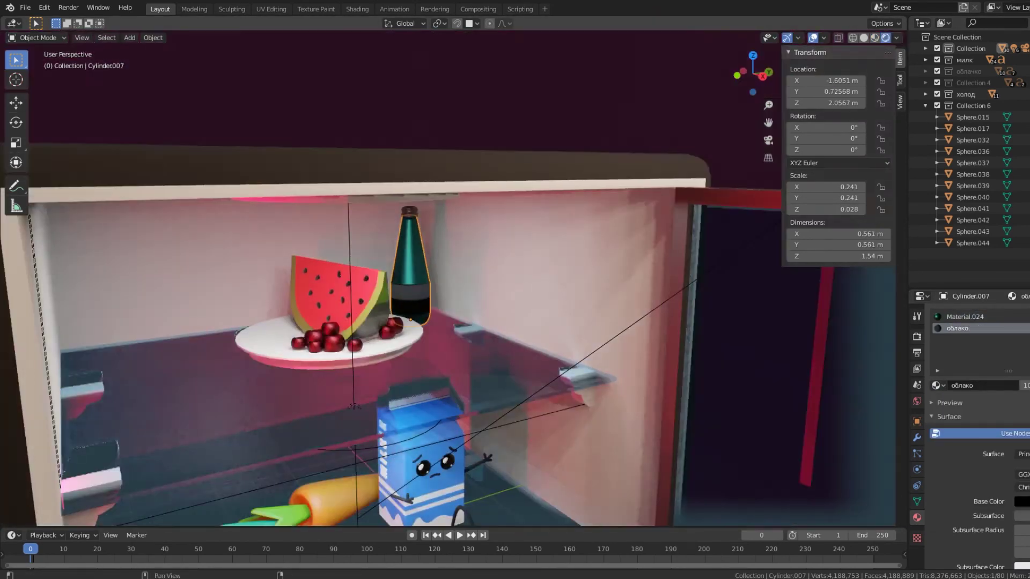
# Switch to material preview shading and slide the bottle along the shelf.
pyautogui.moveTo(448, 279); pyautogui.dragTo(515, 258, button='middle')
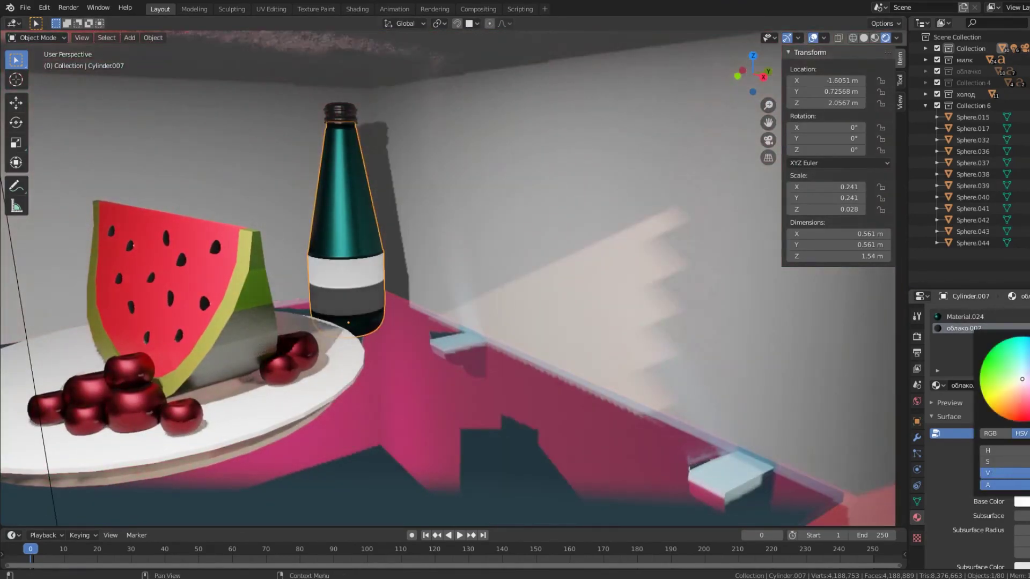
pyautogui.press('Tab')
pyautogui.scroll(2, 448, 279)
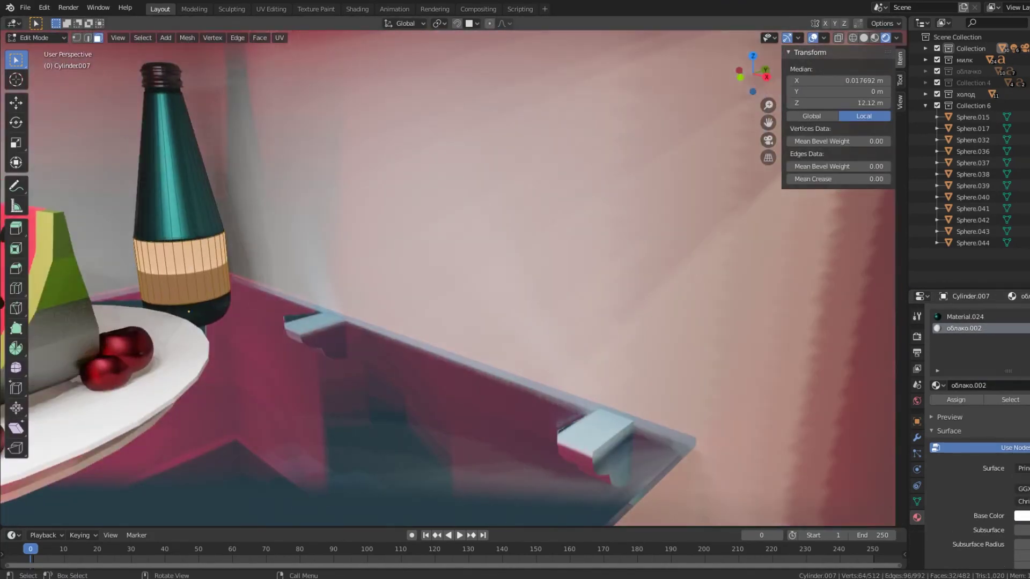
pyautogui.press('Tab')
pyautogui.press('z')
pyautogui.press('g')
pyautogui.click(515, 268)
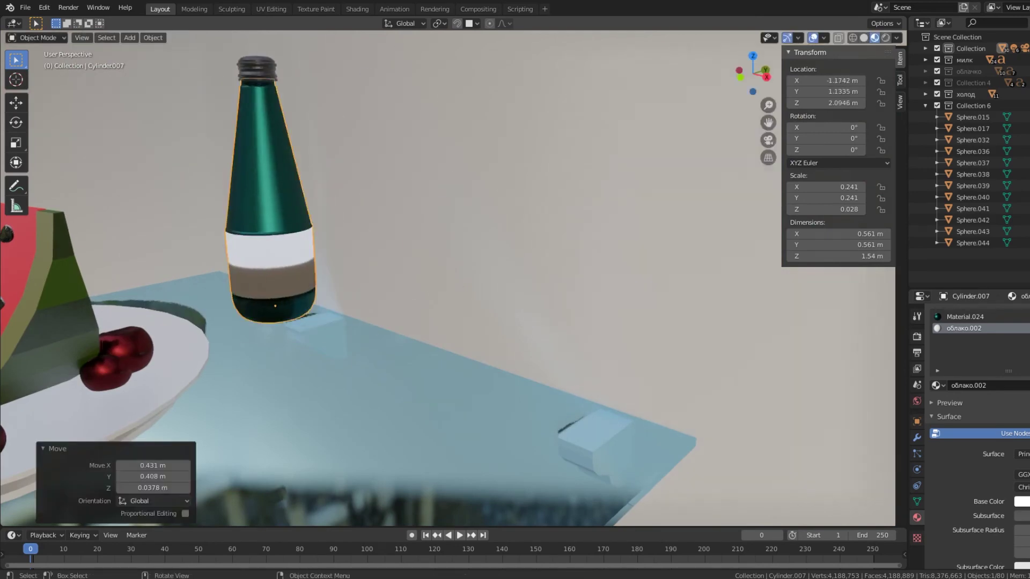
pyautogui.moveTo(483, 269); pyautogui.dragTo(516, 258, button='middle')
# In X-ray Edit Mode, select the bottle's label band faces and inspect them.
pyautogui.press('Tab')
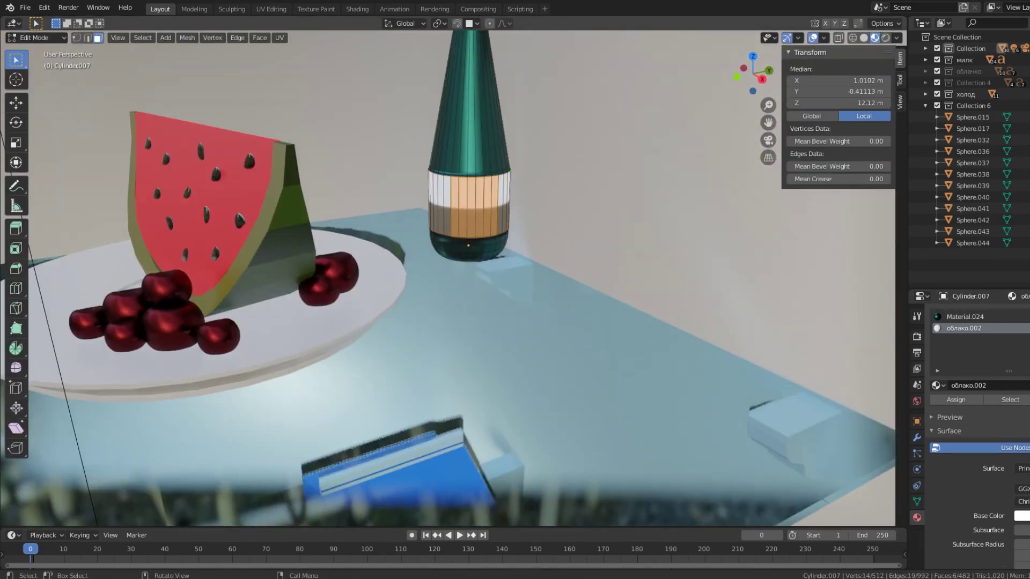
pyautogui.keyDown('shift'); pyautogui.moveTo(234, 208); pyautogui.dragTo(299, 401, button='middle'); pyautogui.keyUp('shift')
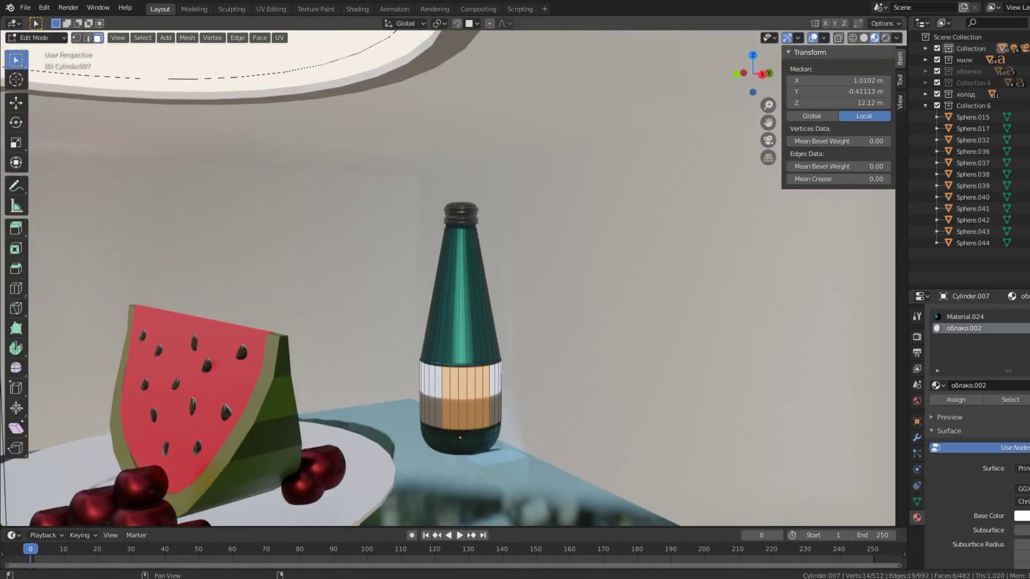
pyautogui.hotkey('alt', 'z')
pyautogui.press('ctrl+KP_Add')
pyautogui.press('Tab')
pyautogui.scroll(-3, 448, 279)
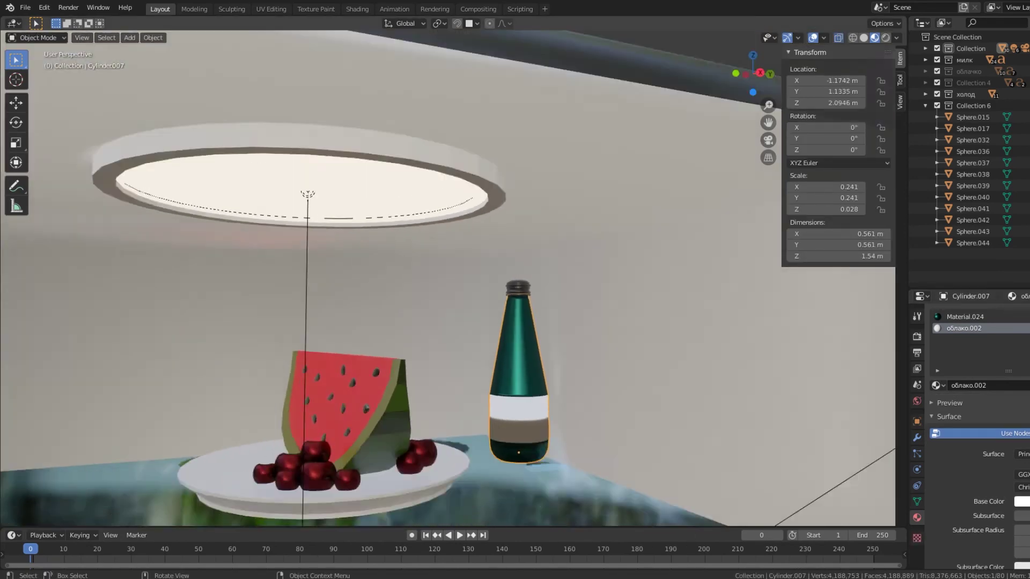
pyautogui.scroll(4, 448, 279)
pyautogui.scroll(-2, 448, 279)
pyautogui.scroll(-3, 448, 279)
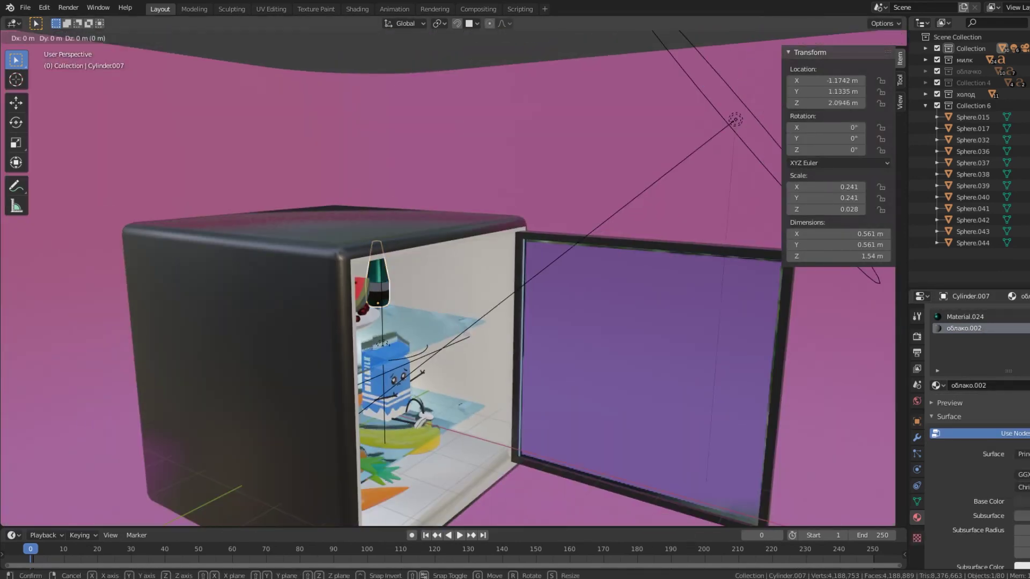
pyautogui.scroll(5, 448, 279)
pyautogui.scroll(1, 448, 279)
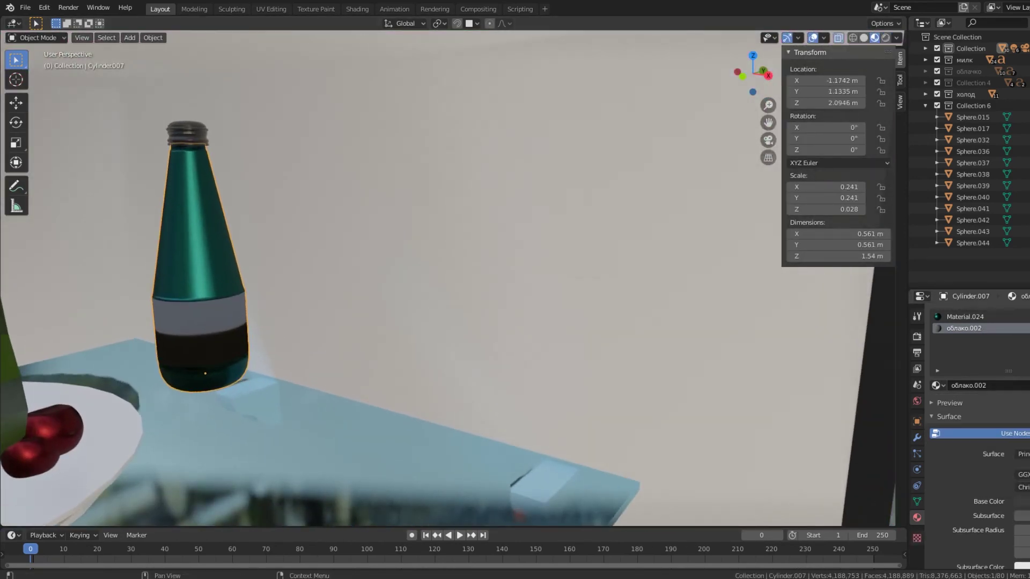
pyautogui.scroll(-1, 448, 279)
pyautogui.scroll(-4, 448, 279)
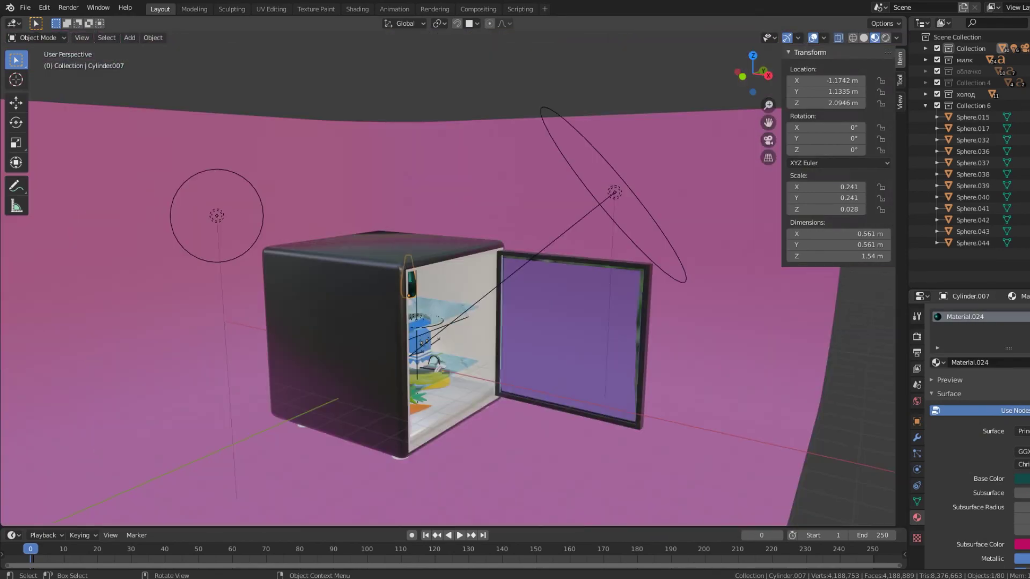
pyautogui.press('Tab')
pyautogui.scroll(5, 448, 279)
# In front view, test-select label faces, then clear the selection and recentre the bottle.
pyautogui.scroll(1, 448, 279)
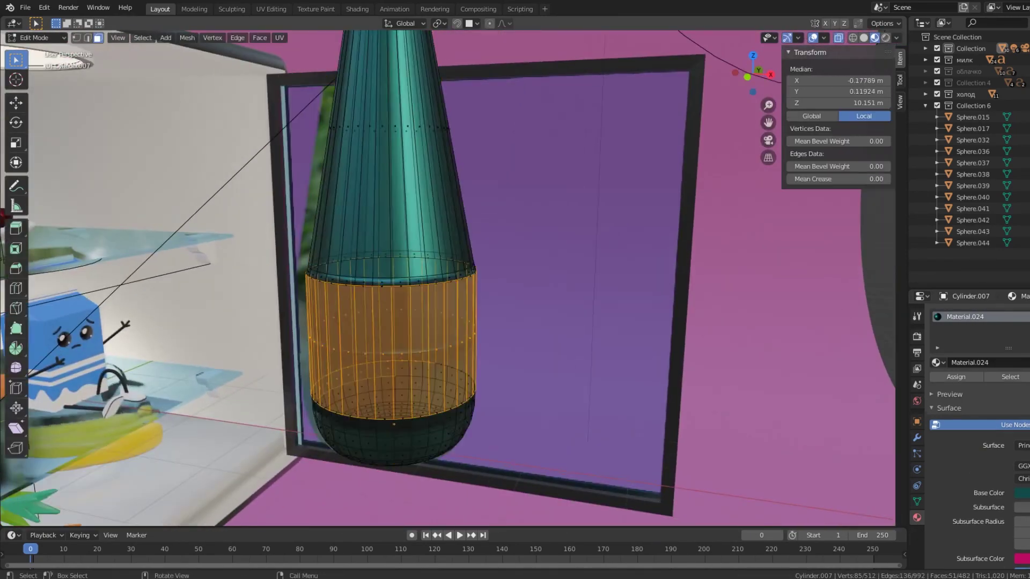
pyautogui.click(462, 343)
pyautogui.press('KP_1')
pyautogui.scroll(5, 552, 183)
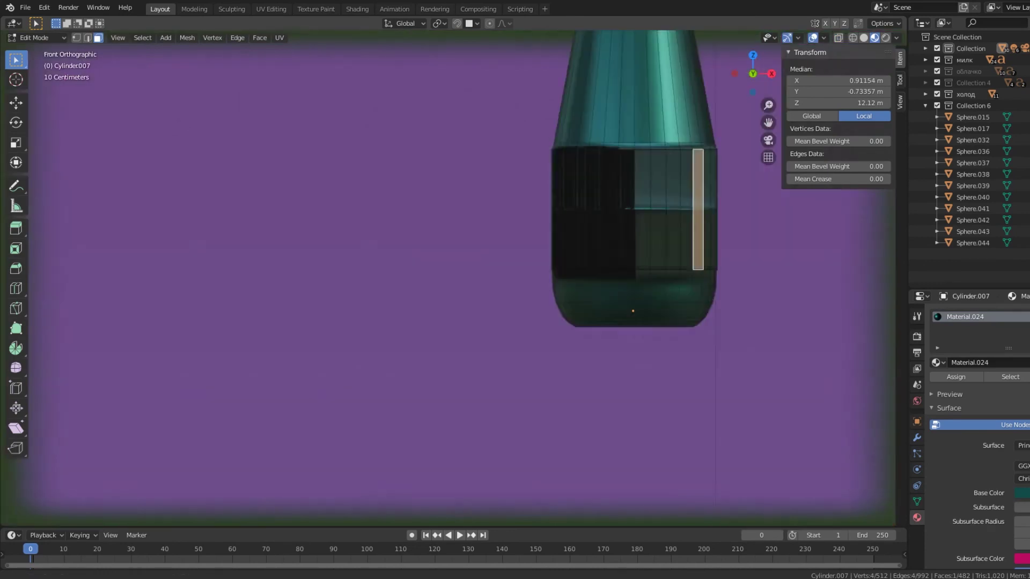
pyautogui.click(657, 209)
pyautogui.press('KP_Decimal')
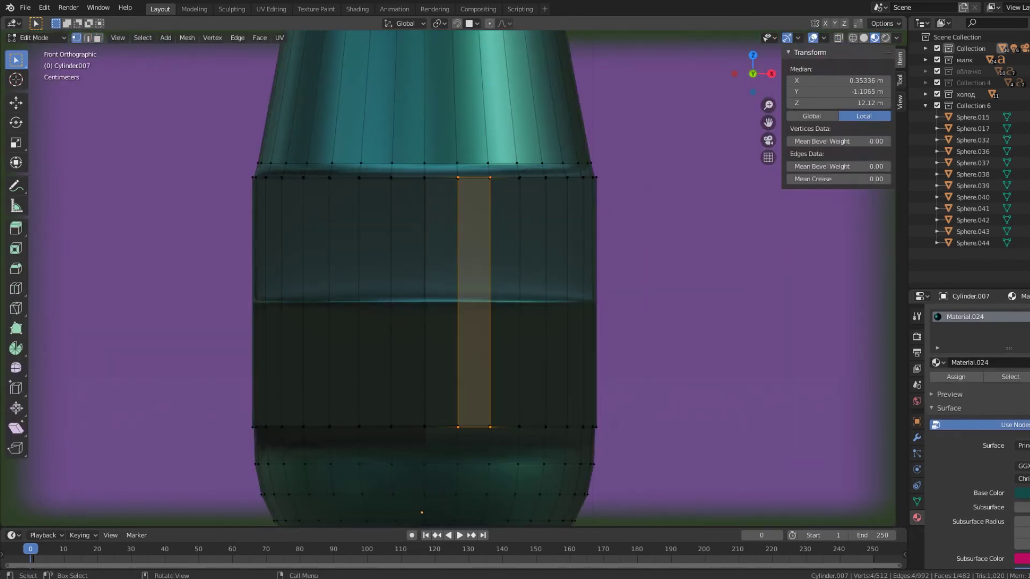
pyautogui.hotkey('alt', 'a')
pyautogui.press('ctrl+KP_4')
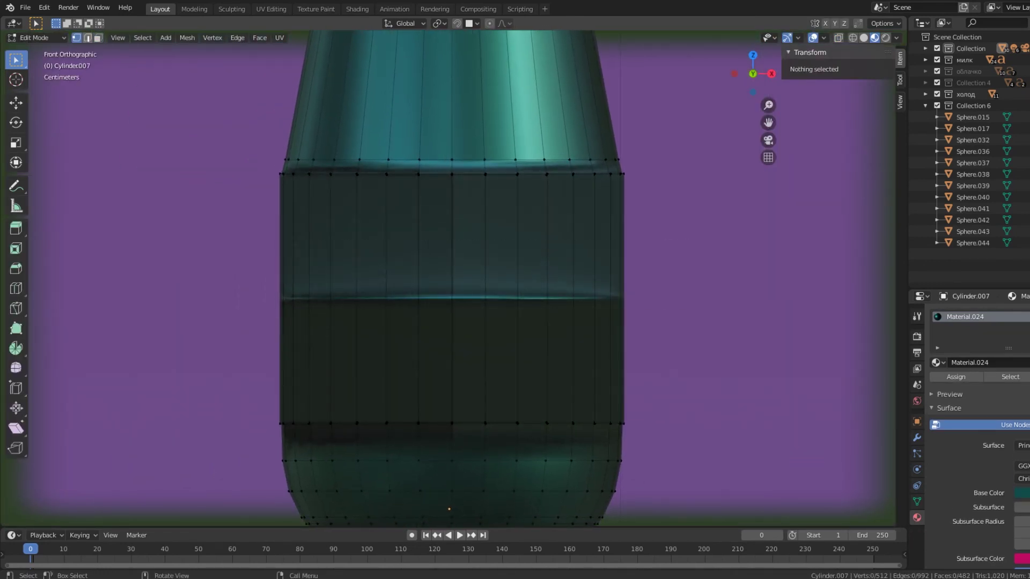
# Select the label face ring and scale it inward to 0.98.
pyautogui.keyDown('alt'); pyautogui.click(493, 295); pyautogui.keyUp('alt')
pyautogui.press('s')
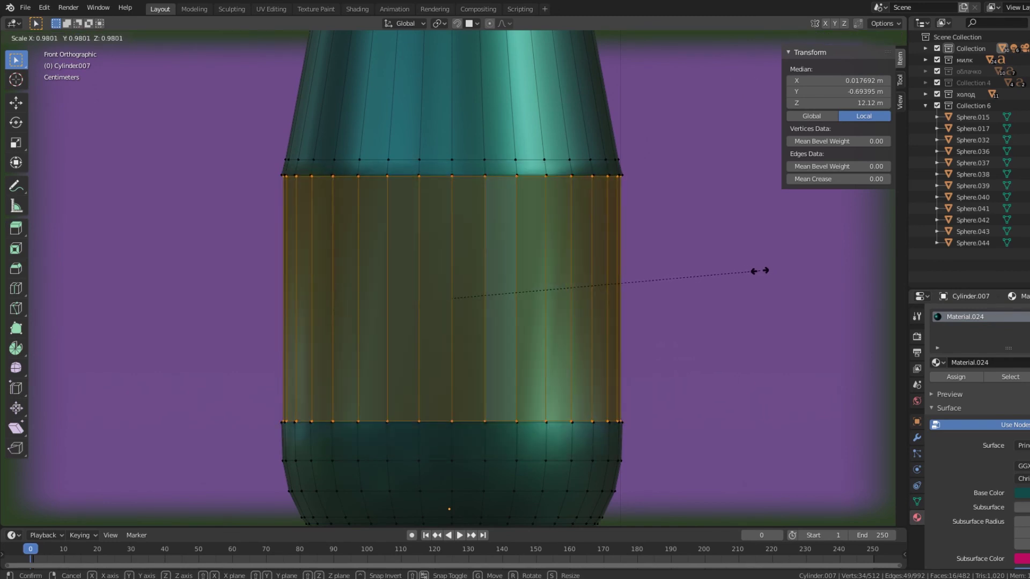
pyautogui.click(751, 271)
pyautogui.hotkey('ctrl', 'z')
pyautogui.press('s')
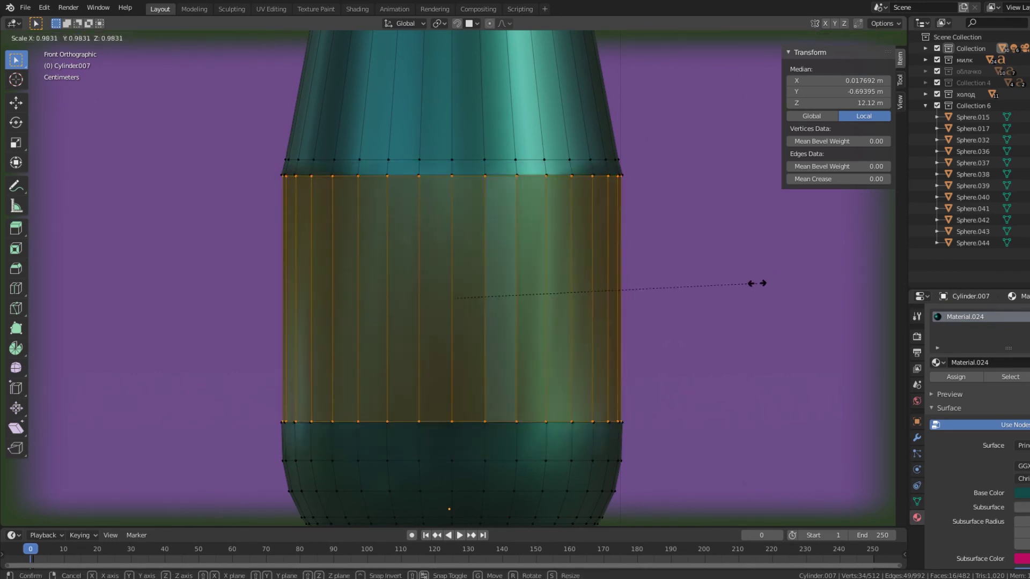
pyautogui.click(746, 284)
pyautogui.hotkey('alt', 'a')
pyautogui.scroll(-3, 451, 268)
# Reselect the horizontal label face ring in face select mode.
pyautogui.press('Tab')
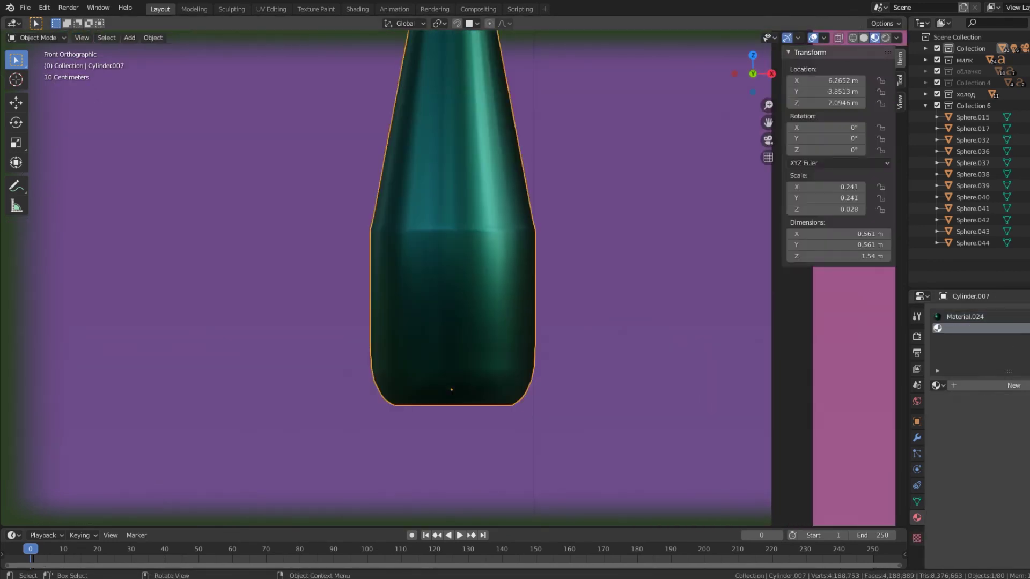
pyautogui.press('Tab')
pyautogui.press('3')
pyautogui.keyDown('alt'); pyautogui.click(477, 288); pyautogui.keyUp('alt')
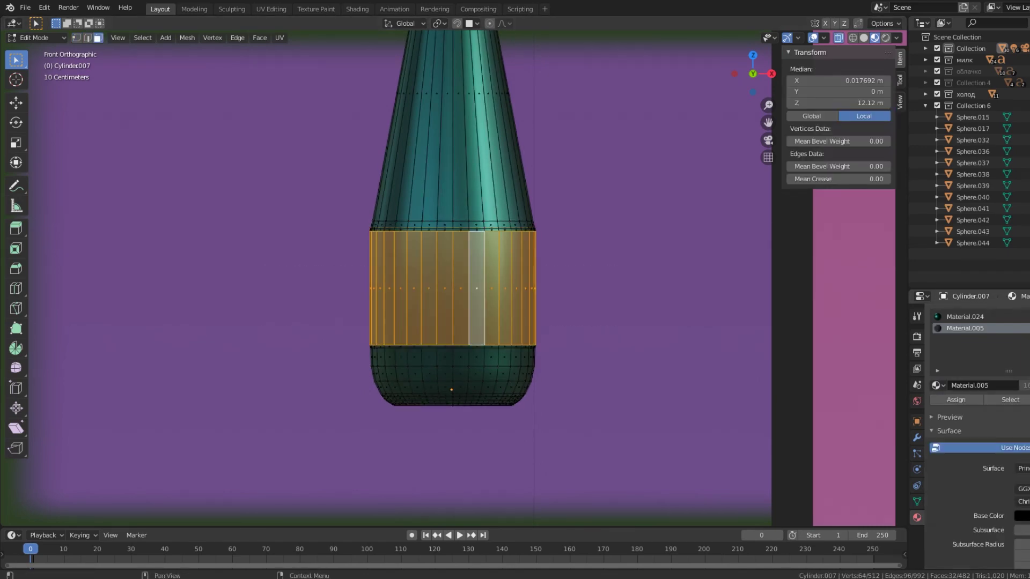
pyautogui.press('Tab')
pyautogui.moveTo(451, 269); pyautogui.dragTo(483, 247, button='middle')
pyautogui.scroll(3, 515, 268)
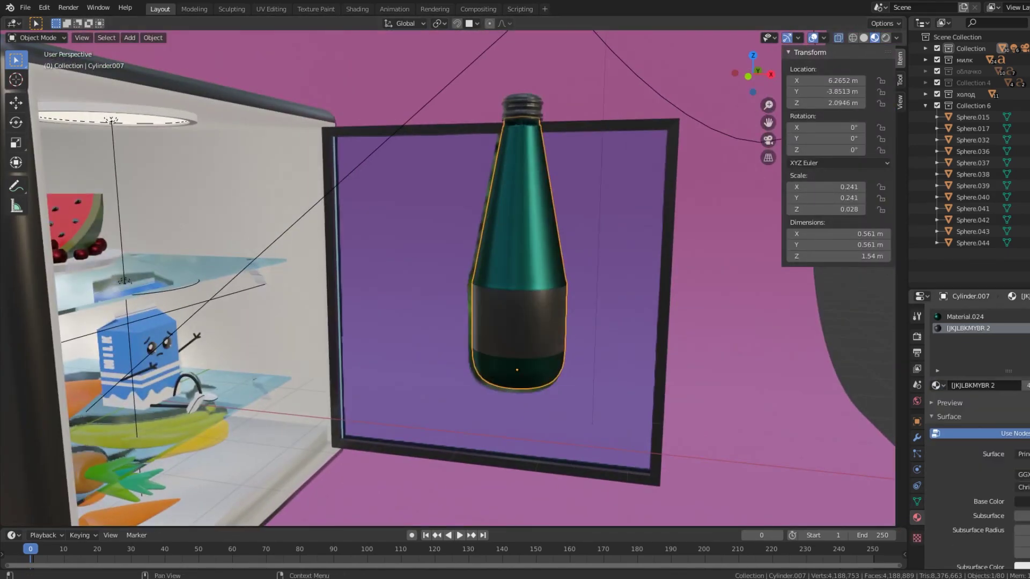
# Assign the dark Material.006 to the label band.
pyautogui.click(936, 385)
pyautogui.click(961, 458)
pyautogui.keyDown('shift'); pyautogui.moveTo(515, 269); pyautogui.dragTo(397, 268, button='middle'); pyautogui.keyUp('shift')
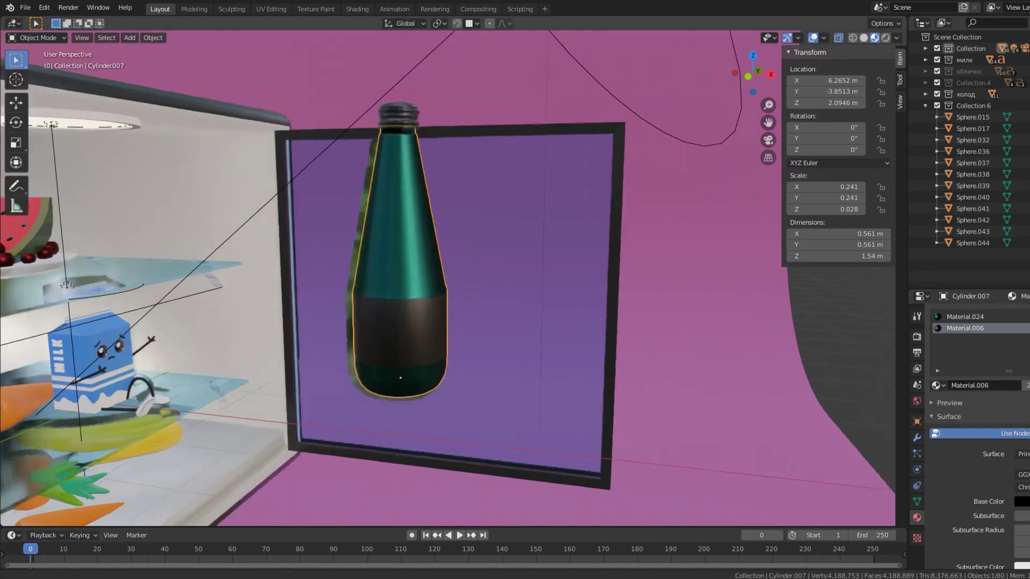
pyautogui.scroll(-3, 451, 279)
# Move the bottle onto the fridge's top shelf.
pyautogui.press('g')
pyautogui.press('Return')
pyautogui.scroll(3, 450, 279)
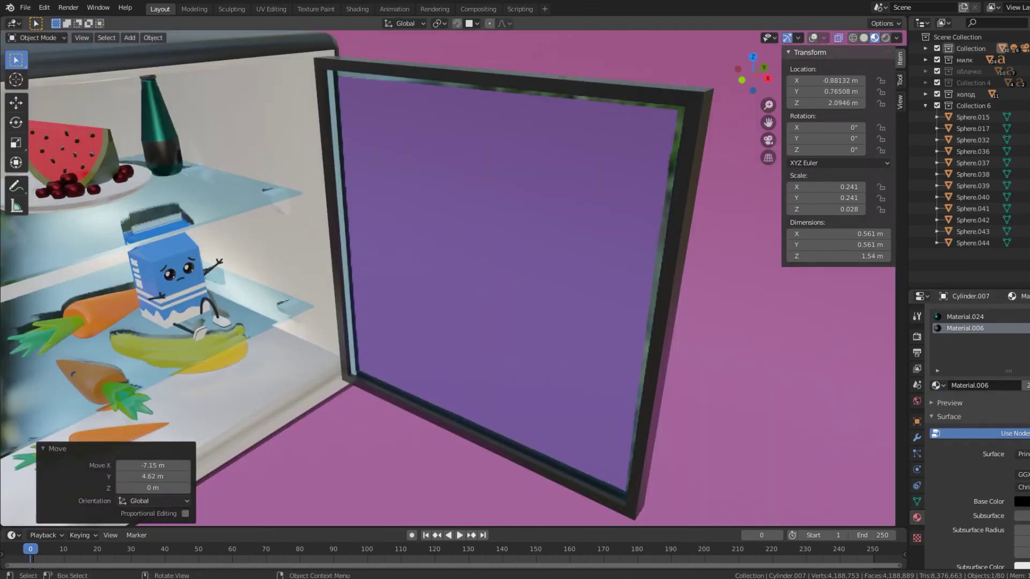
pyautogui.scroll(3, 451, 279)
pyautogui.scroll(1, 451, 279)
pyautogui.scroll(-3, 451, 279)
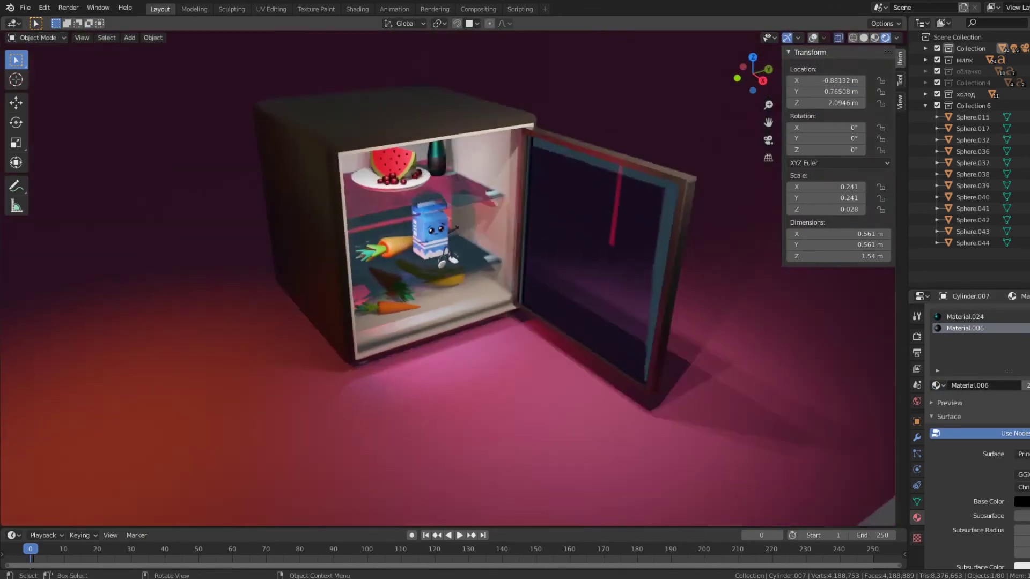
pyautogui.moveTo(451, 279); pyautogui.dragTo(376, 257, button='middle')
pyautogui.scroll(3, 450, 279)
# Scale the bottle to 0.223 and place two duplicates beside it on the top shelf.
pyautogui.press('s')
pyautogui.press('Return')
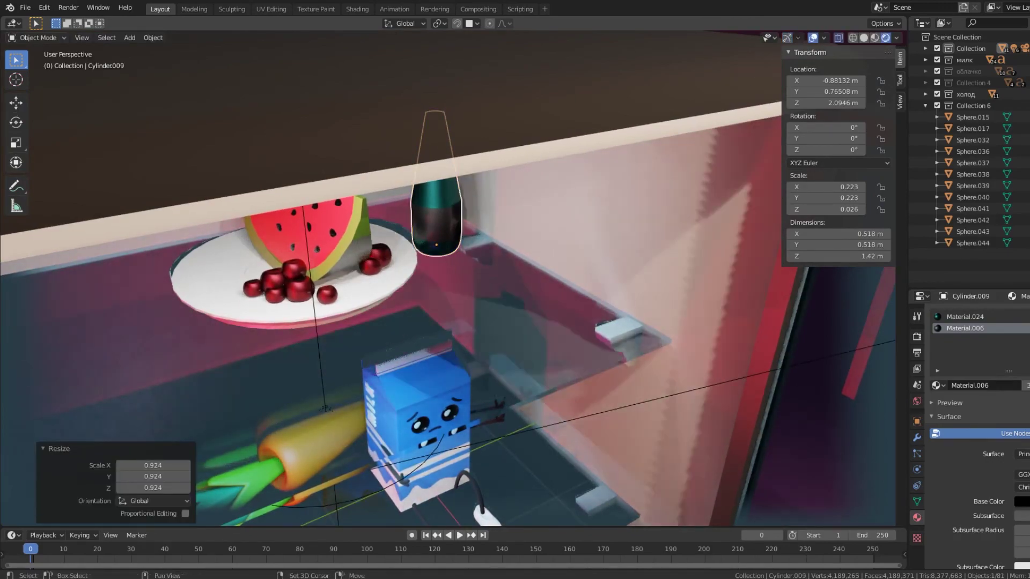
pyautogui.hotkey('shift', 'd')
pyautogui.press('Return')
pyautogui.scroll(2, 451, 279)
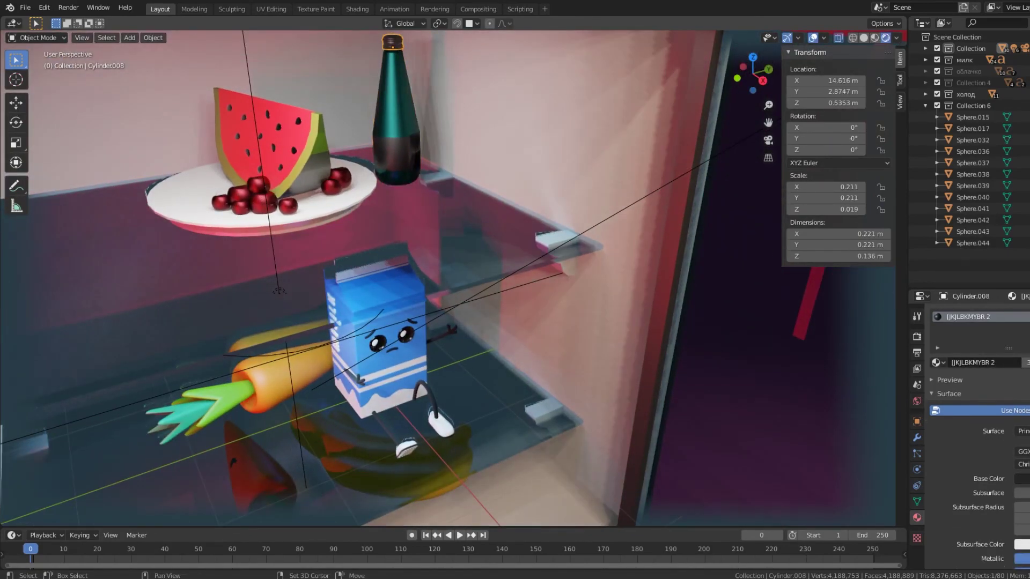
pyautogui.hotkey('shift', 'd')
pyautogui.press('Return')
# Make a third copy and lower it along Z to the shelf beside the milk carton.
pyautogui.hotkey('shift', 'd')
pyautogui.press('Return')
pyautogui.hotkey('shift', 'd')
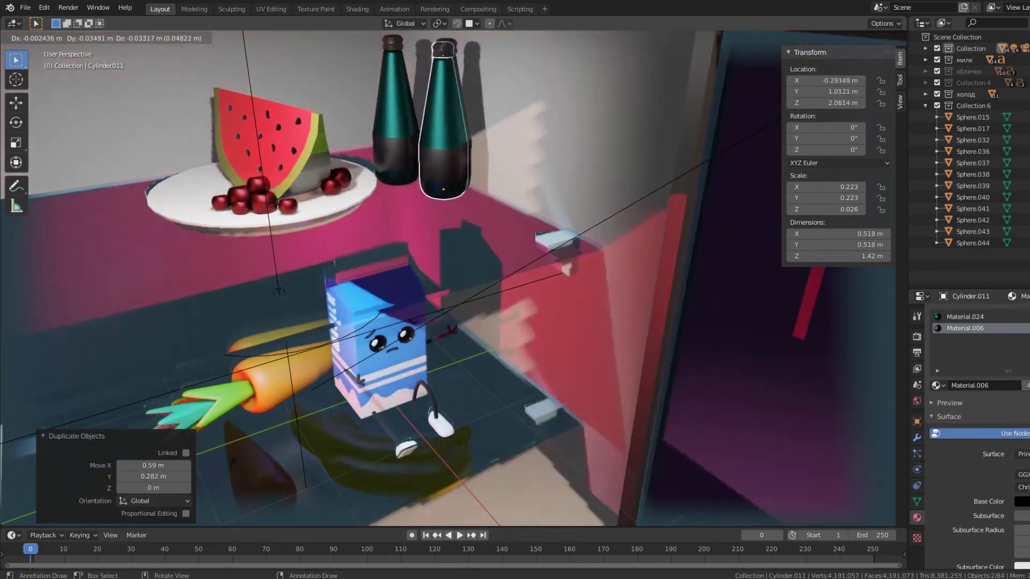
pyautogui.press('Escape')
pyautogui.press('KP_3')
pyautogui.press('g')
pyautogui.press('z')
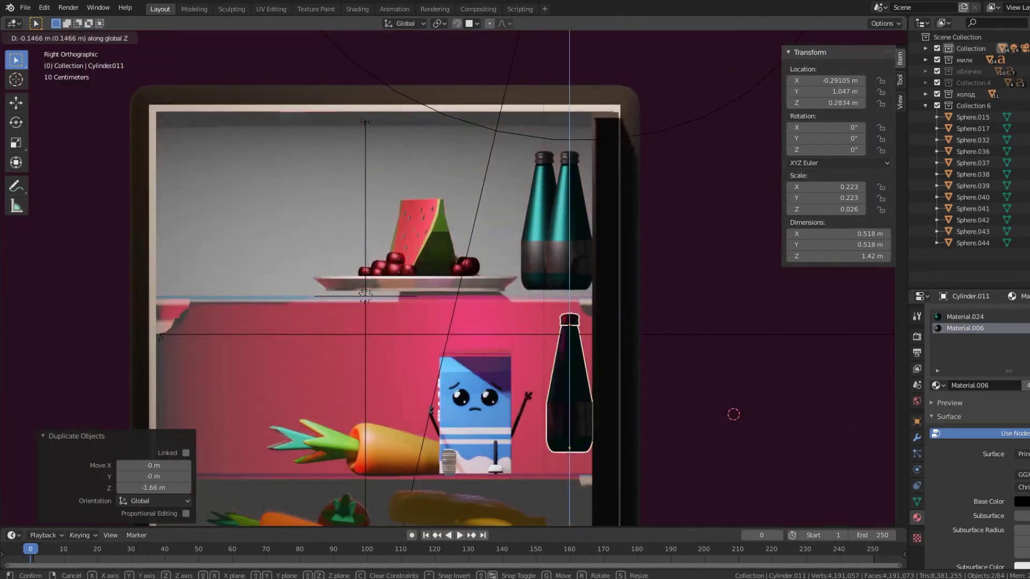
pyautogui.click(733, 414)
# Try moving the upper-right top-shelf bottle vertically, undo it, and check the camera view.
pyautogui.keyDown('shift'); pyautogui.click(569, 207); pyautogui.keyUp('shift')
pyautogui.hotkey('ctrl', 'p')
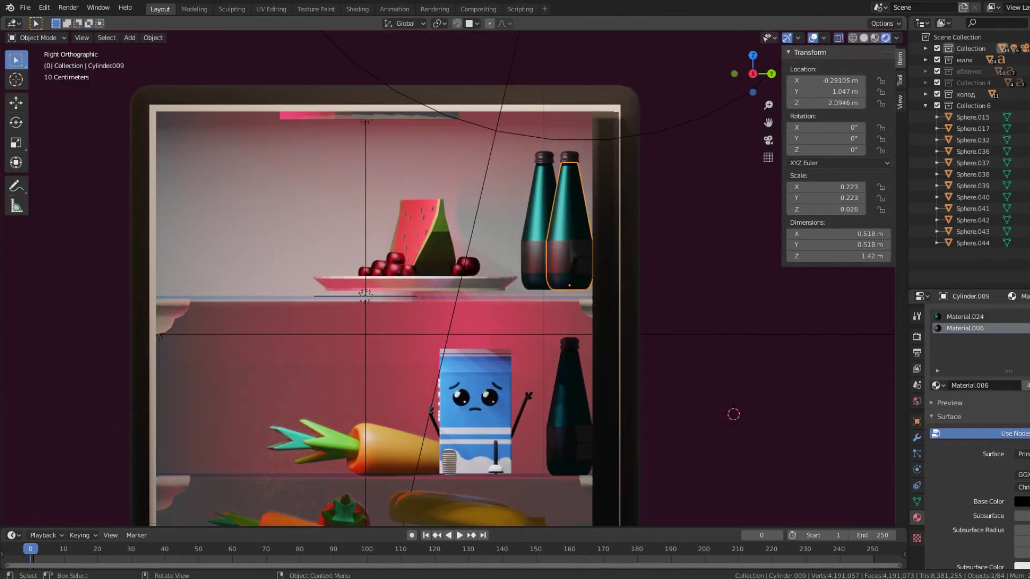
pyautogui.press('g')
pyautogui.press('z')
pyautogui.press('Escape')
pyautogui.hotkey('ctrl', 'z')
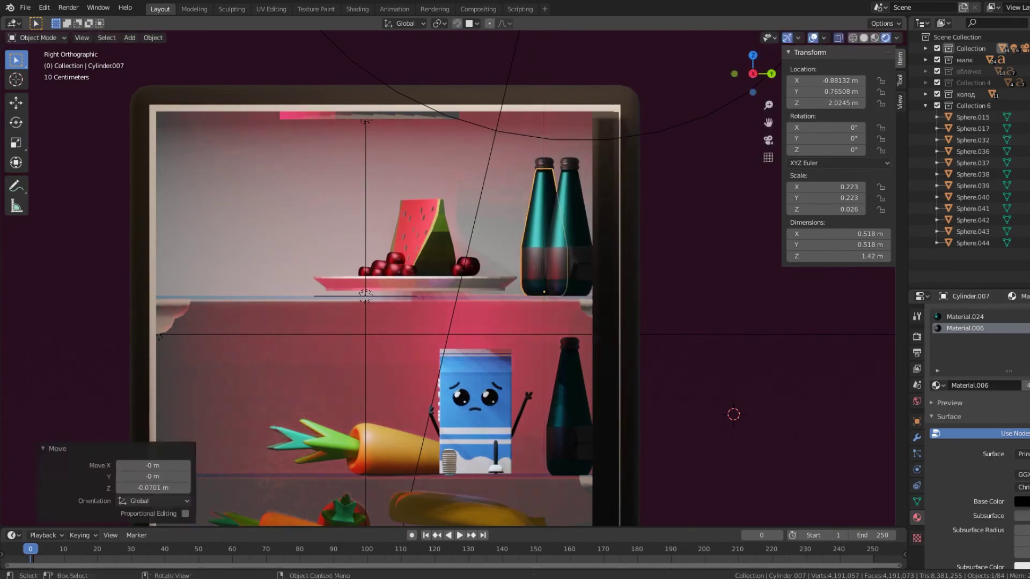
pyautogui.press('KP_0')
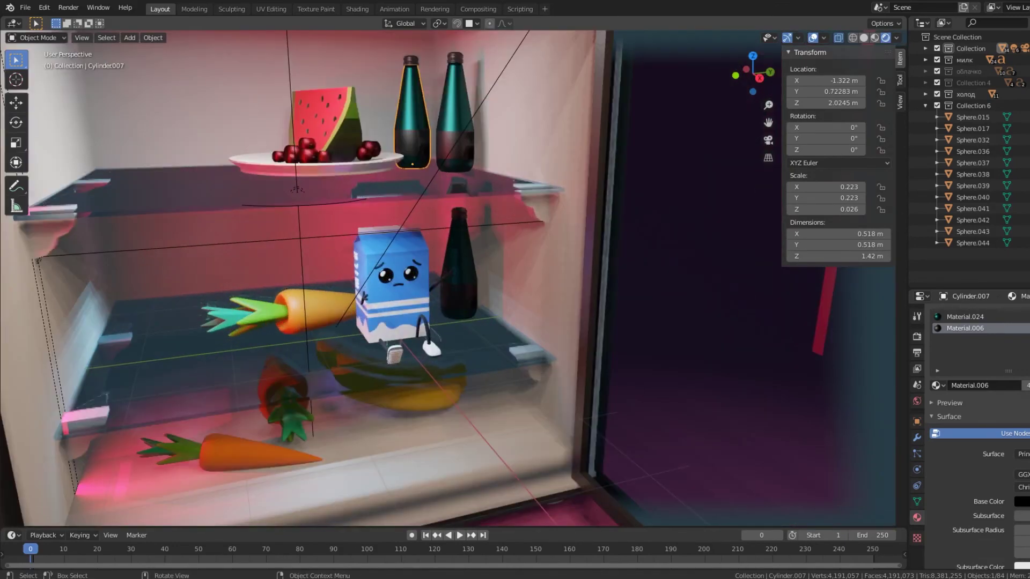
# Lower the top-shelf bottle along Z onto the lower shelf and save the file.
pyautogui.press('g')
pyautogui.press('z')
pyautogui.click(777, 352)
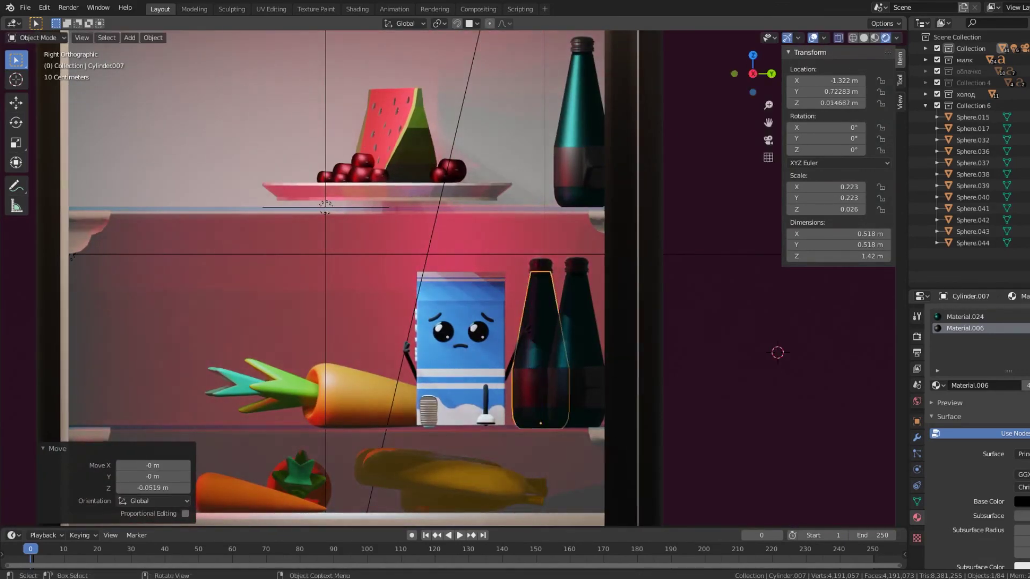
pyautogui.press('KP_0')
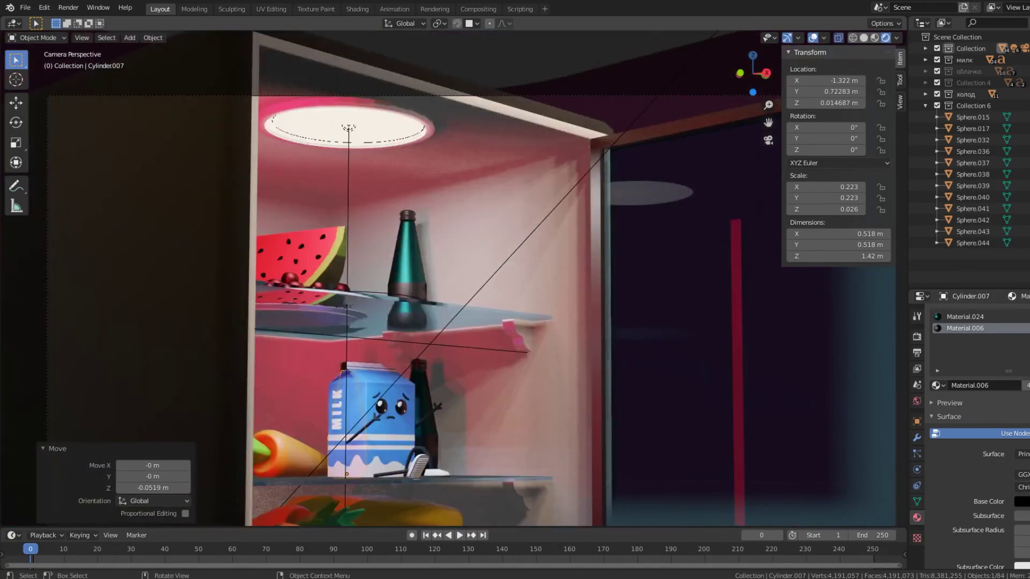
pyautogui.hotkey('ctrl', 's')
pyautogui.scroll(-1, 450, 279)
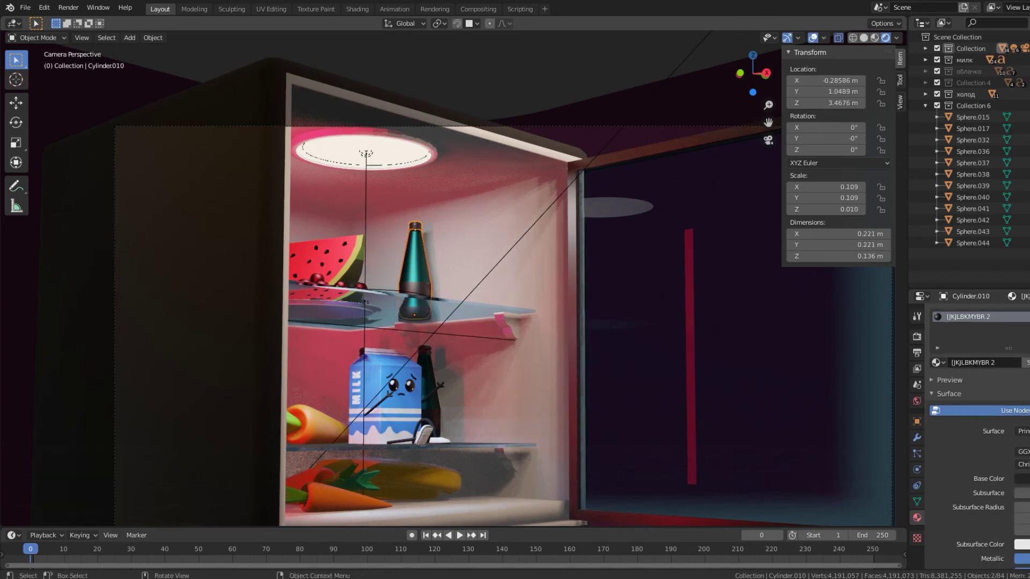
# Duplicate a bottle, scale the copy to 0.8, and position it on the top shelf.
pyautogui.hotkey('shift', 'd')
pyautogui.hotkey('shift', 'z')
pyautogui.press('s')
pyautogui.press('Return')
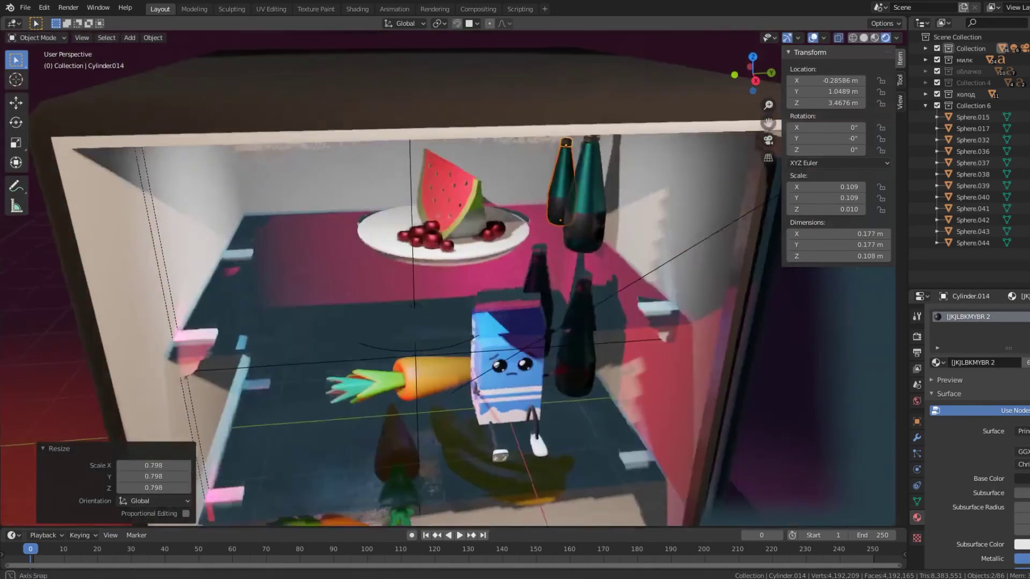
pyautogui.press('g')
pyautogui.hotkey('shift', 'z')
pyautogui.press('Escape')
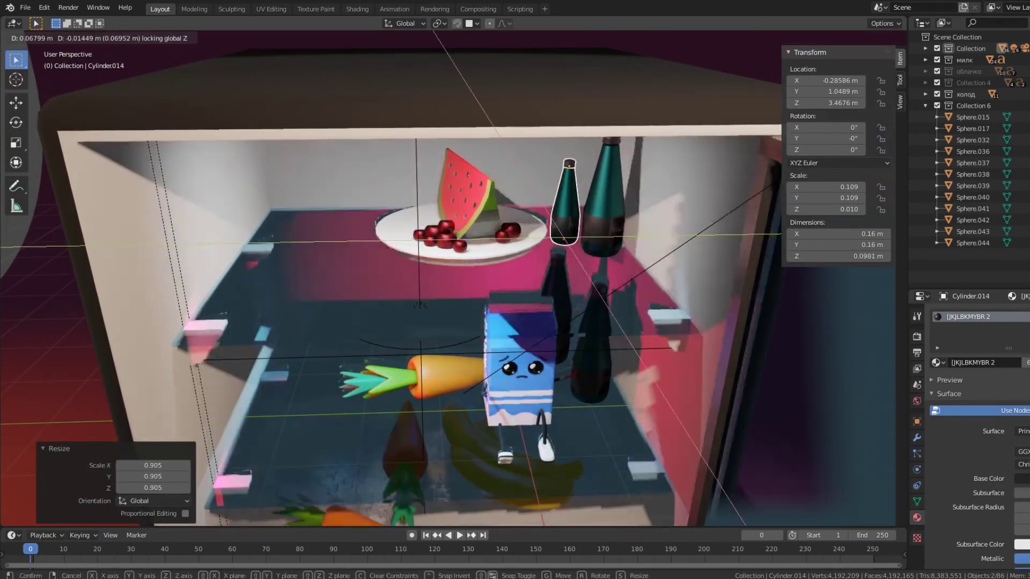
pyautogui.hotkey('ctrl', 'z')
# Give the small bottle a new Material.026 with an amber-brown Base Color.
pyautogui.click(1027, 385)
pyautogui.click(1022, 502)
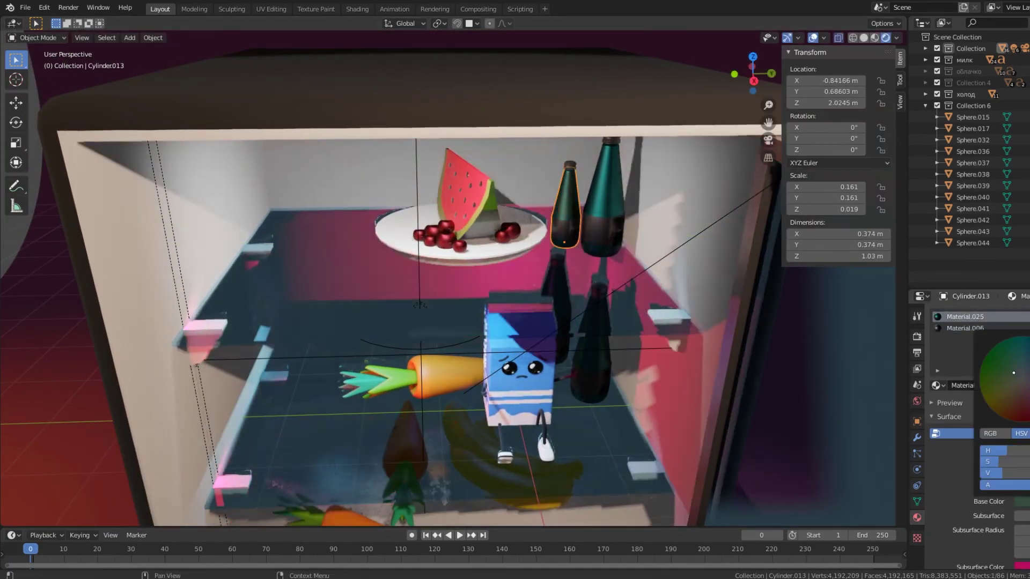
pyautogui.click(1026, 395)
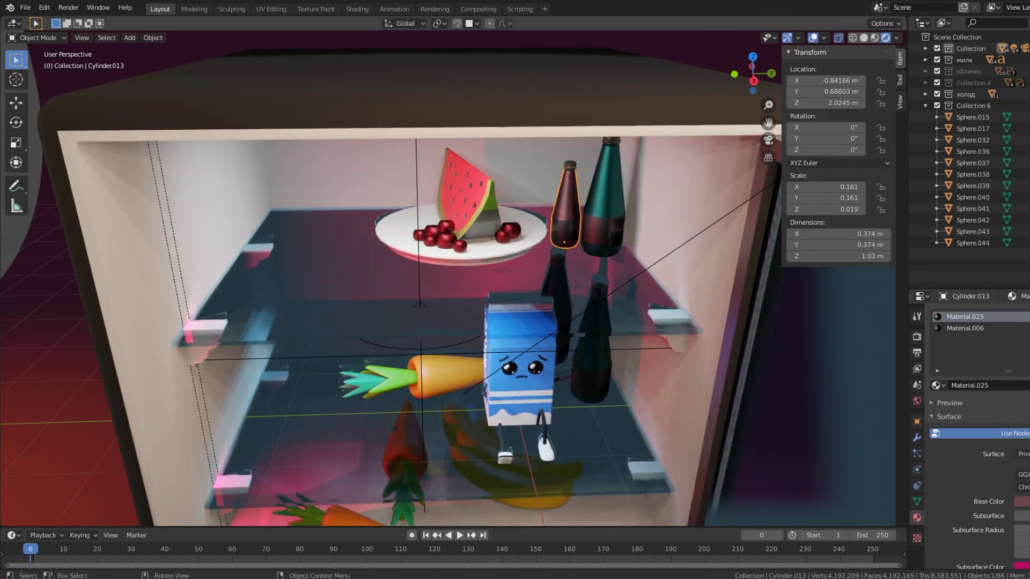
pyautogui.click(1022, 501)
pyautogui.click(1012, 354)
pyautogui.press('KP_0')
pyautogui.click(1022, 502)
pyautogui.click(1019, 375)
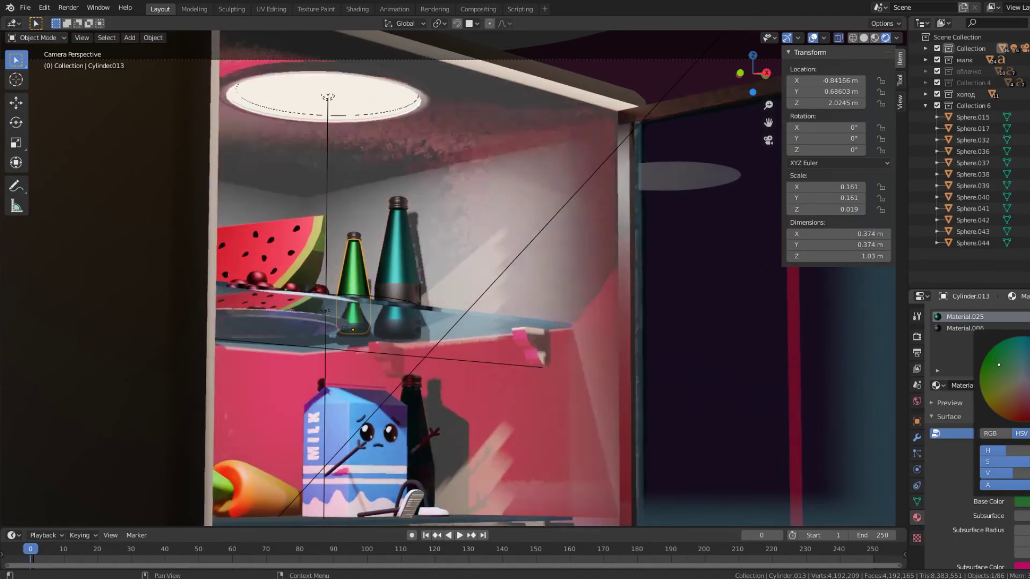
pyautogui.press('Tab')
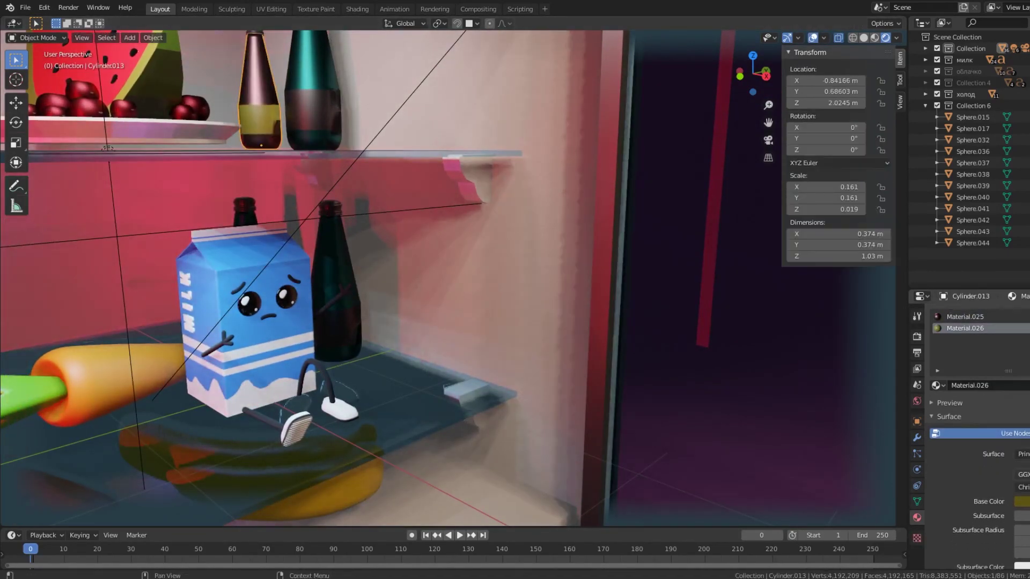
pyautogui.press('Tab')
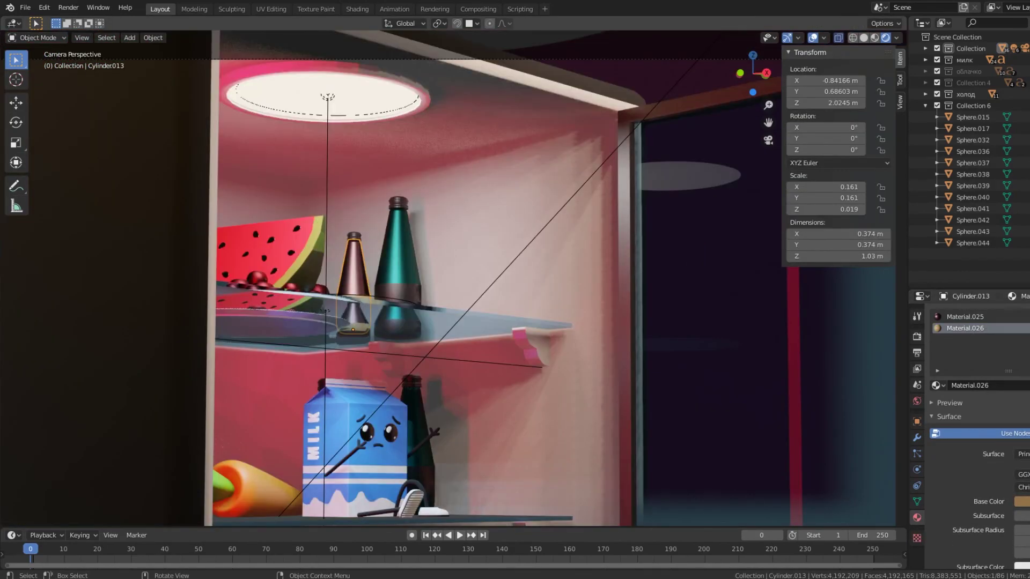